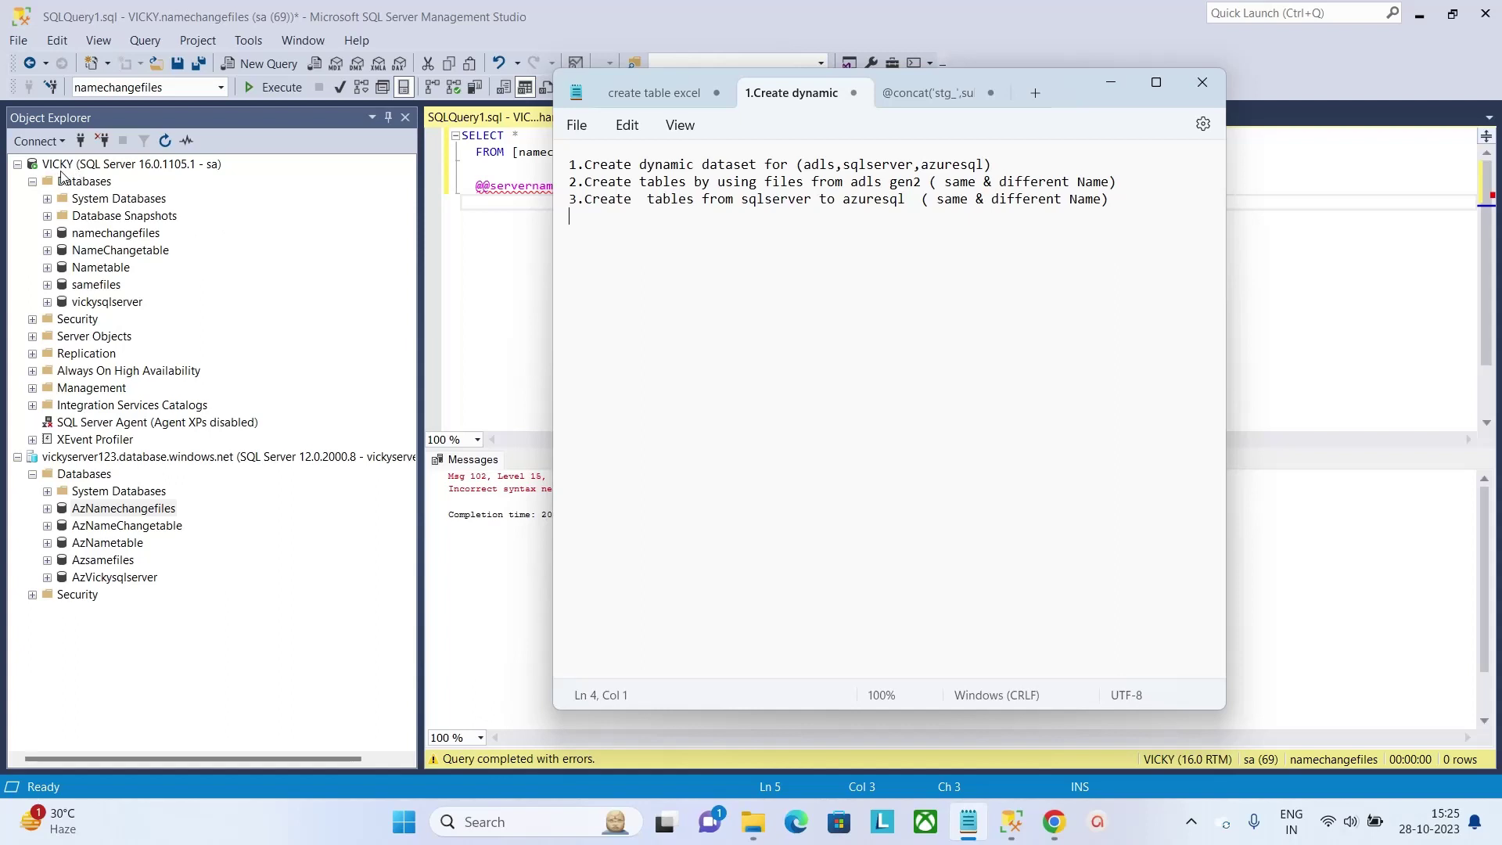
# Examine the tables in the local samefiles database, comparing them with the files in the Azure inputcsv container.
pyautogui.click(48, 284)
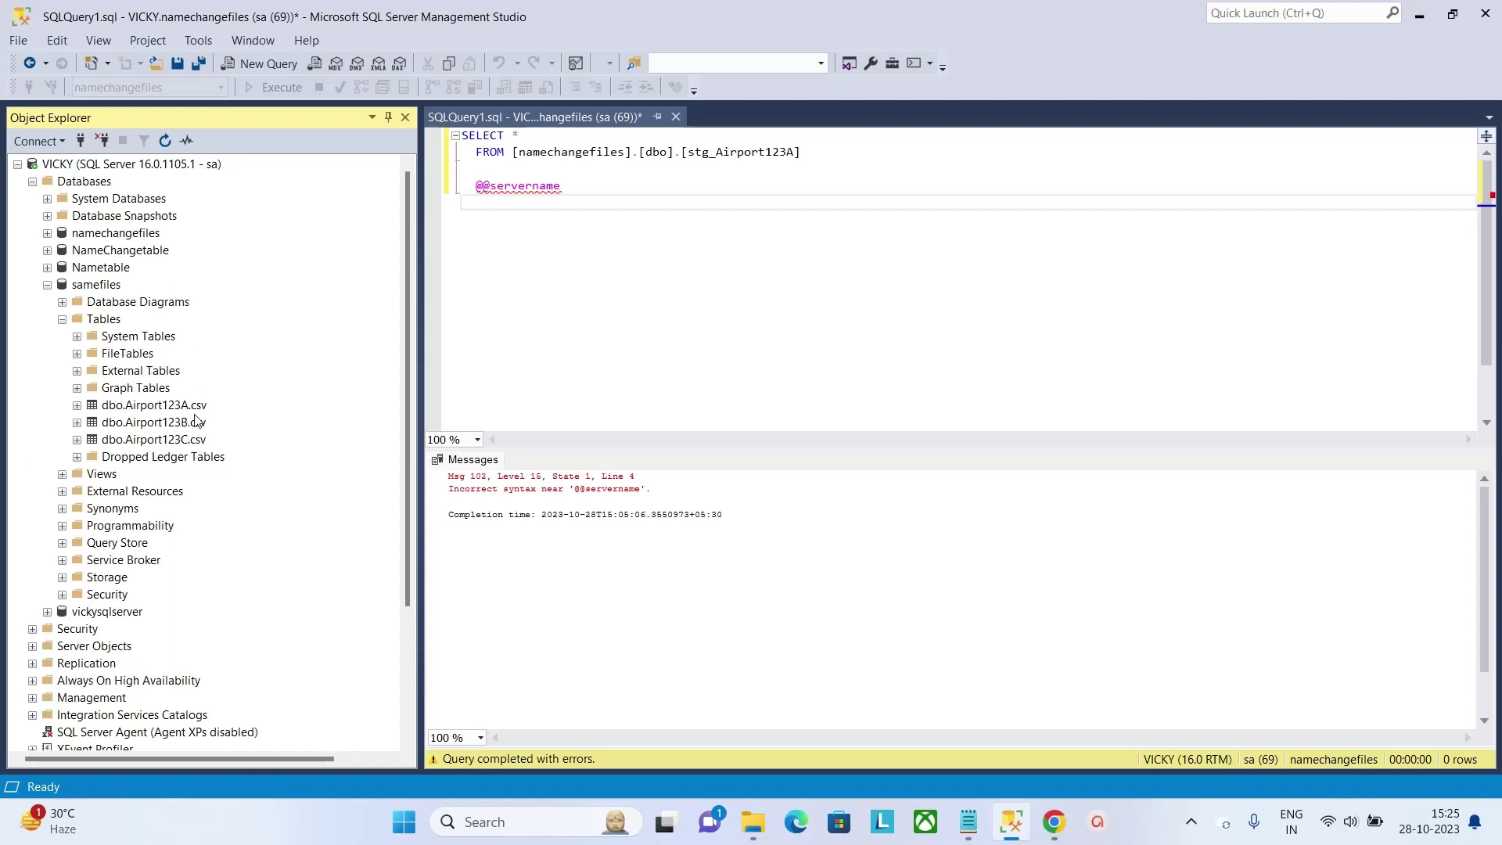
pyautogui.click(1054, 822)
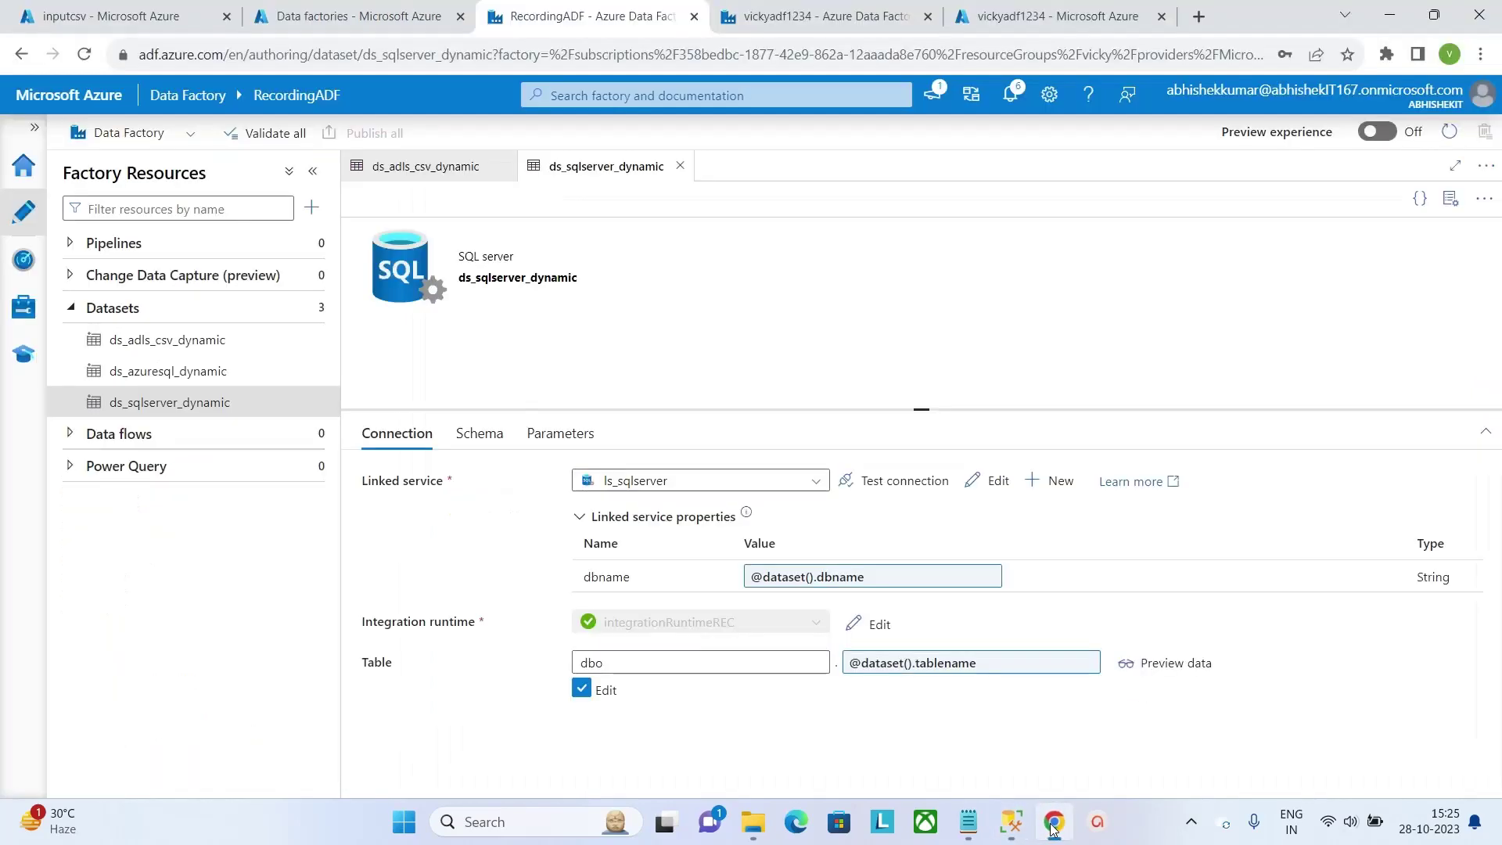
pyautogui.click(86, 16)
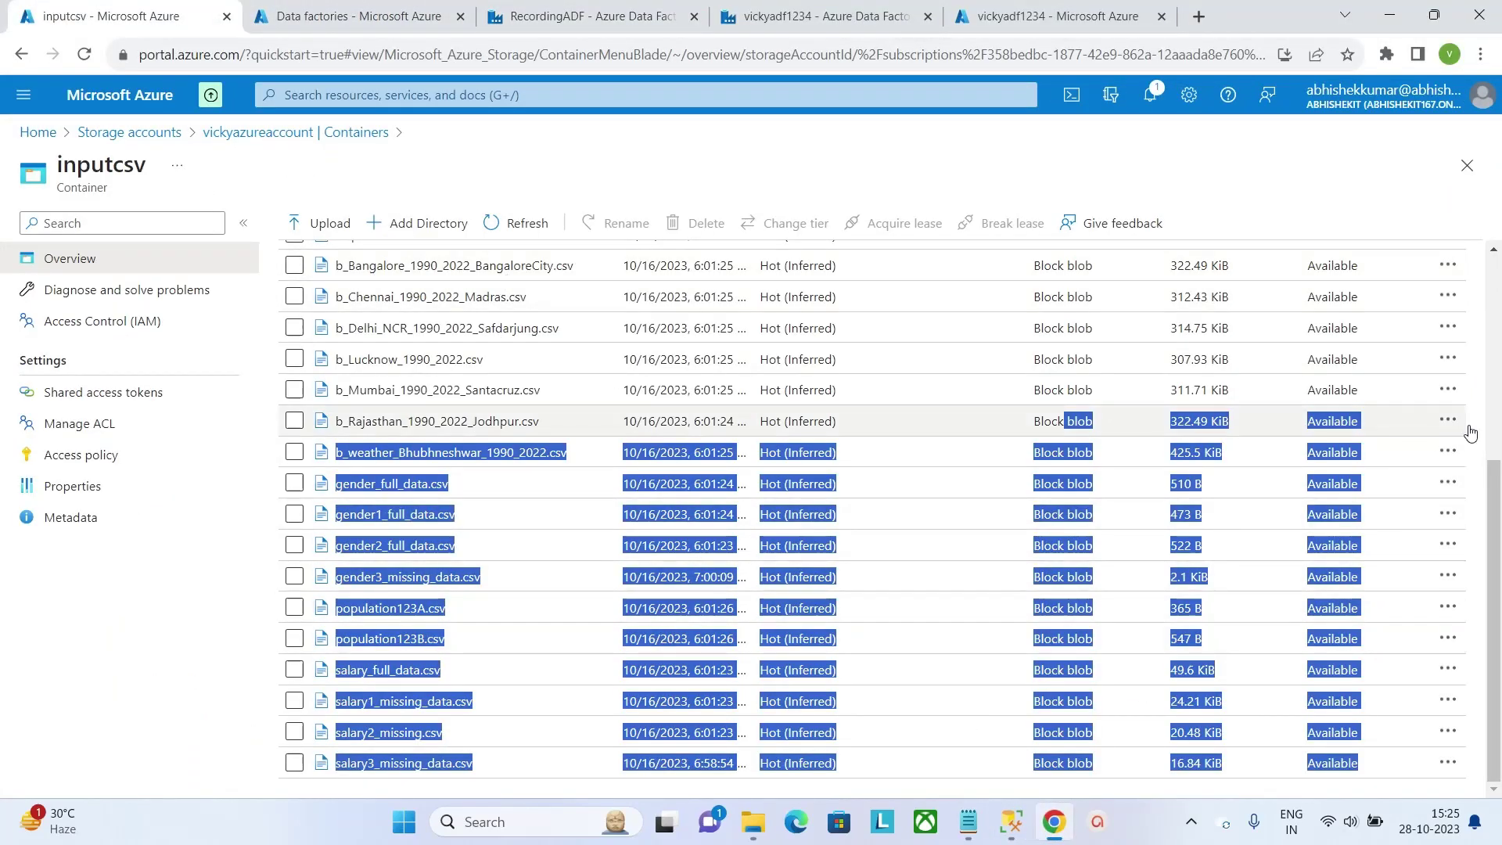
pyautogui.scroll(1, 1497, 412)
pyautogui.scroll(5, 1497, 413)
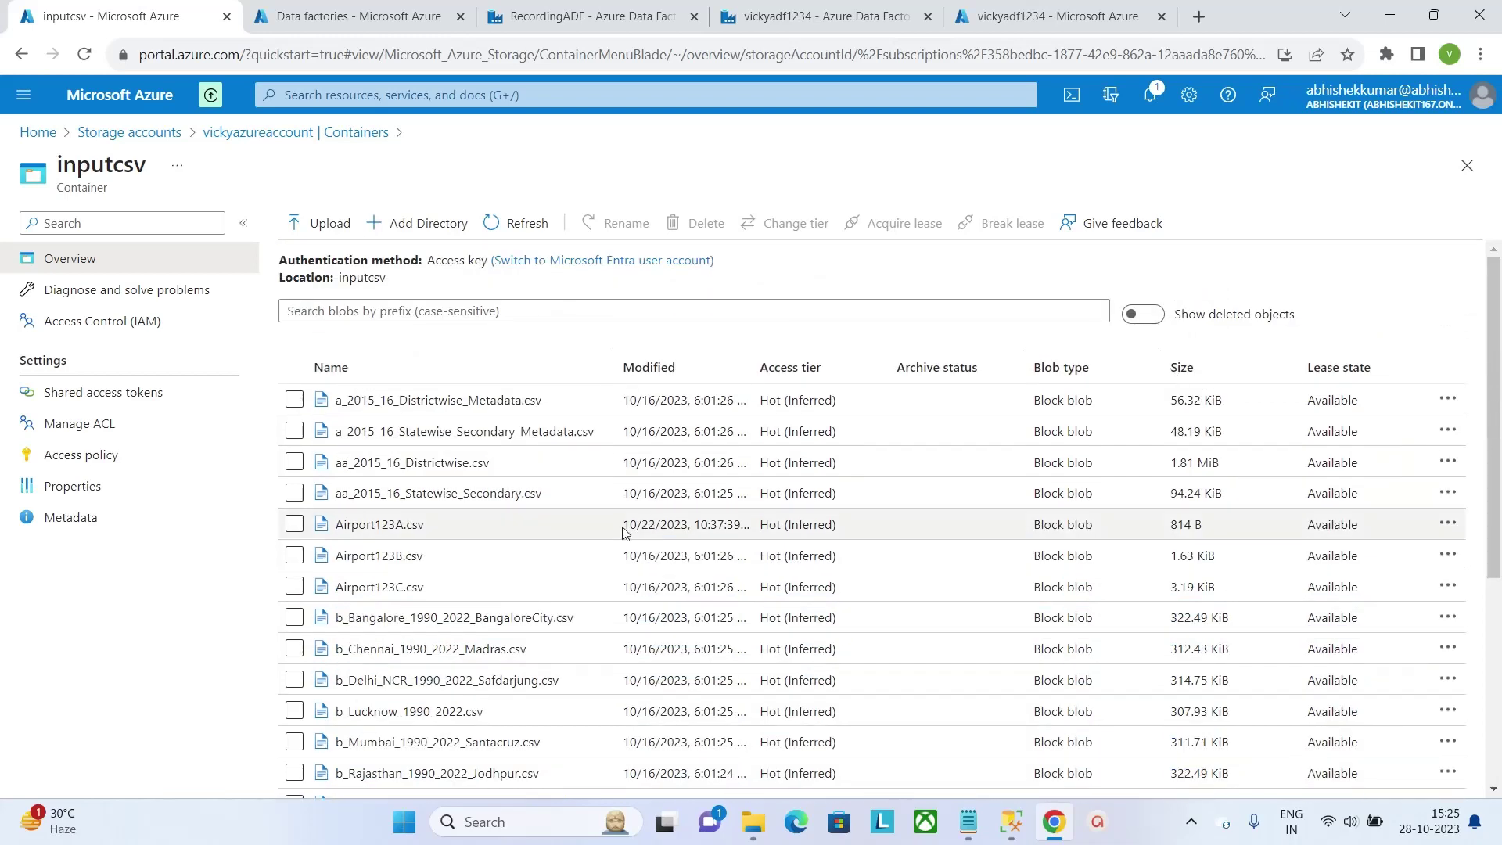
pyautogui.scroll(-5, 460, 507)
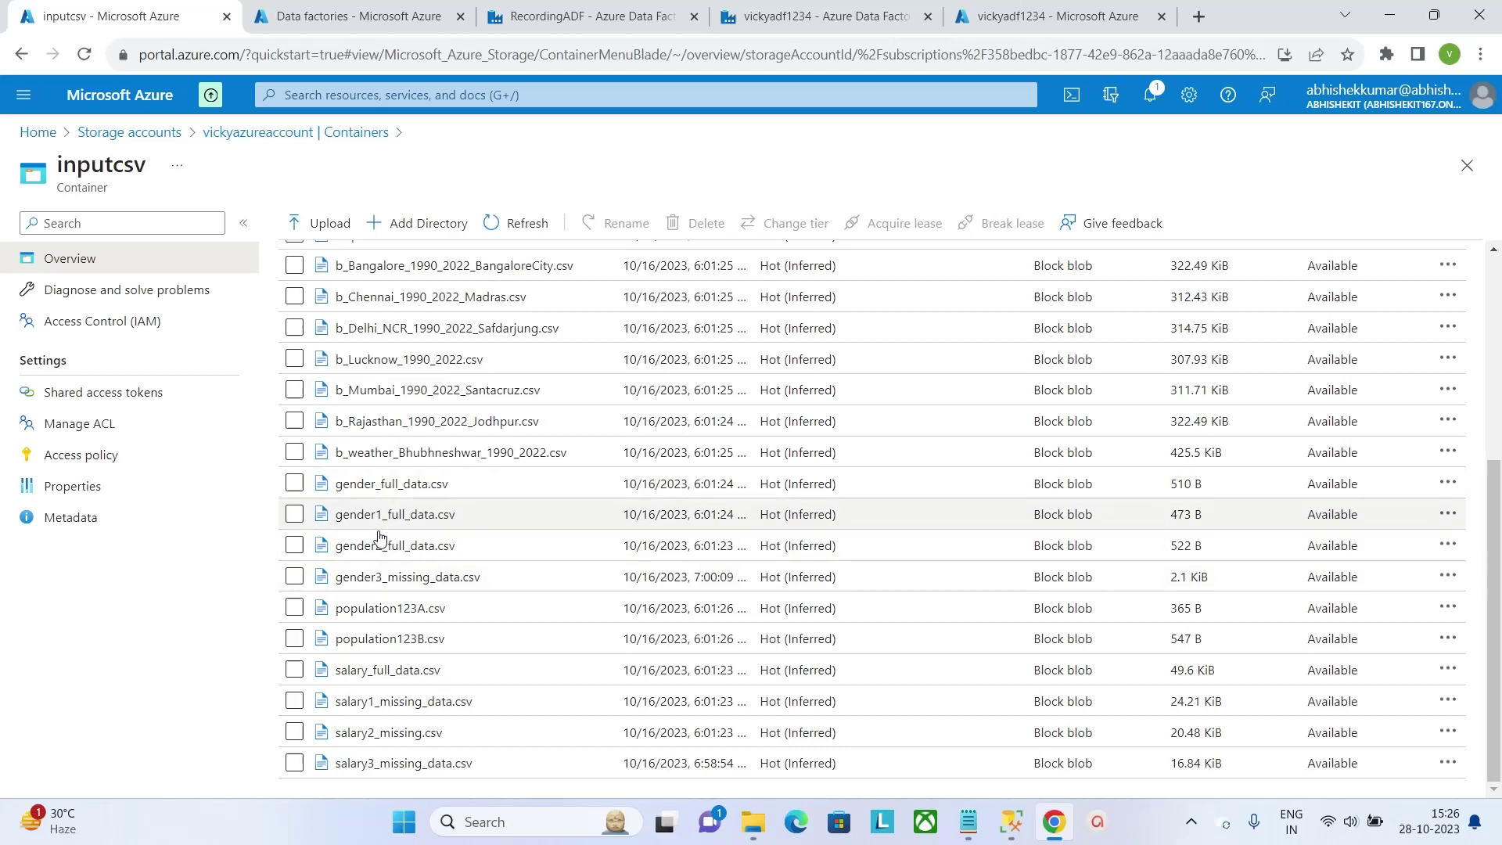
pyautogui.click(1011, 821)
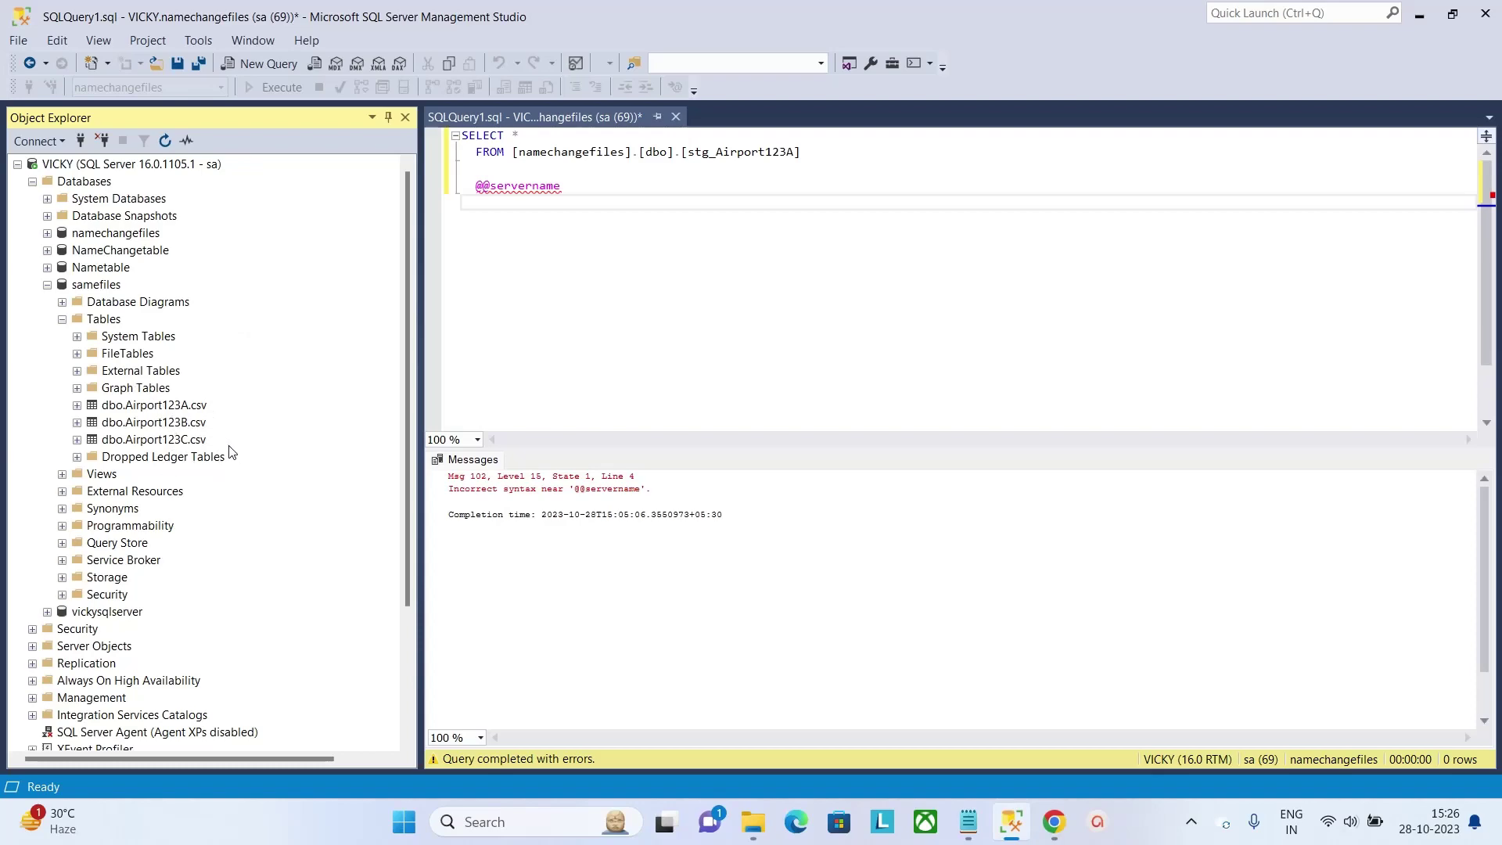
pyautogui.click(1062, 833)
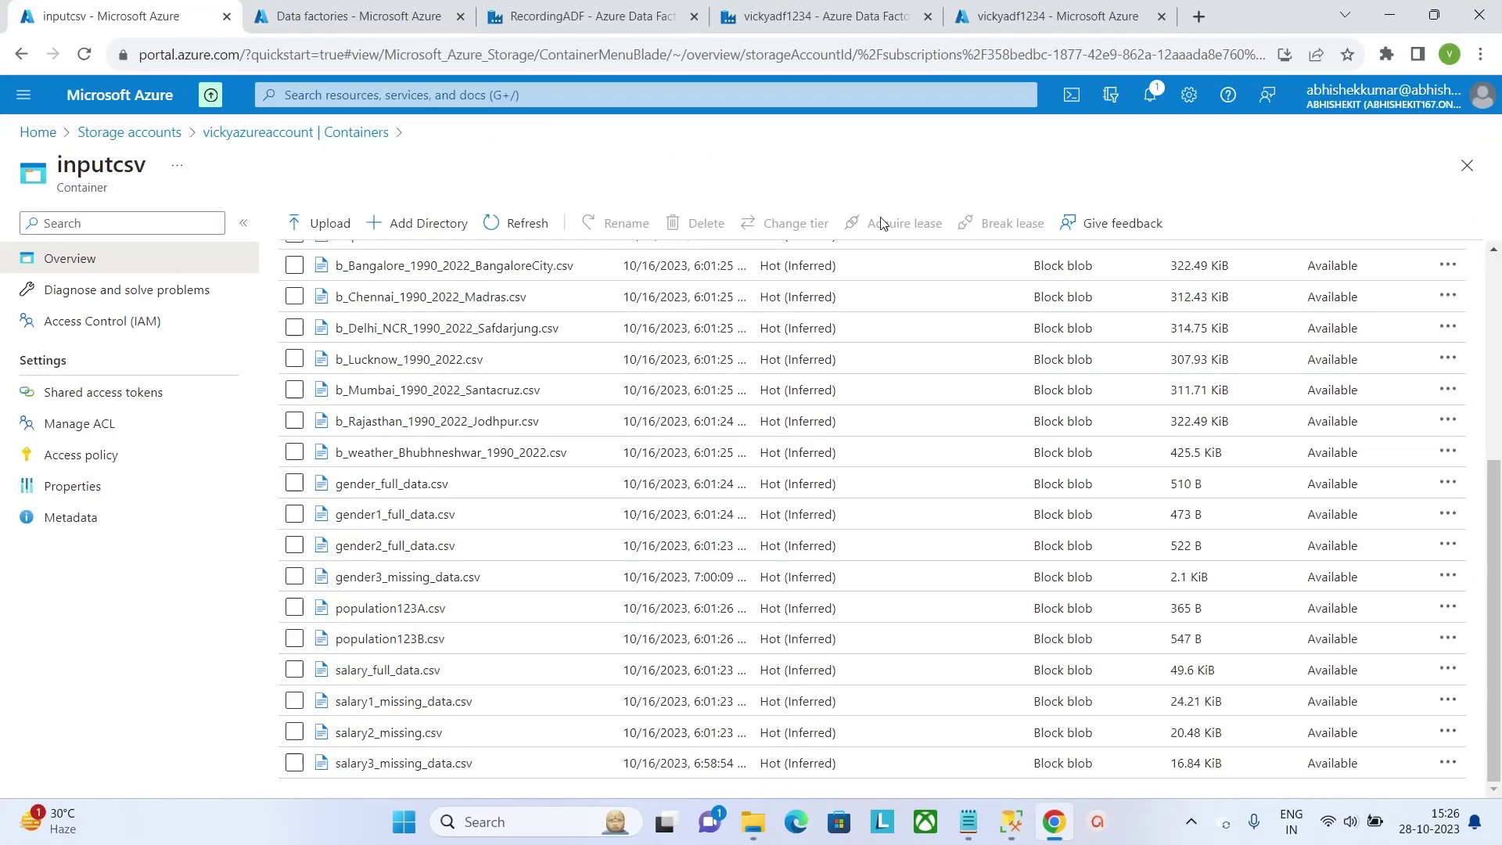
# Switch to the RecordingADF data factory and close the open ds_adls_csv_dynamic and ds_sqlserver_dynamic datasets.
pyautogui.click(540, 12)
pyautogui.click(375, 7)
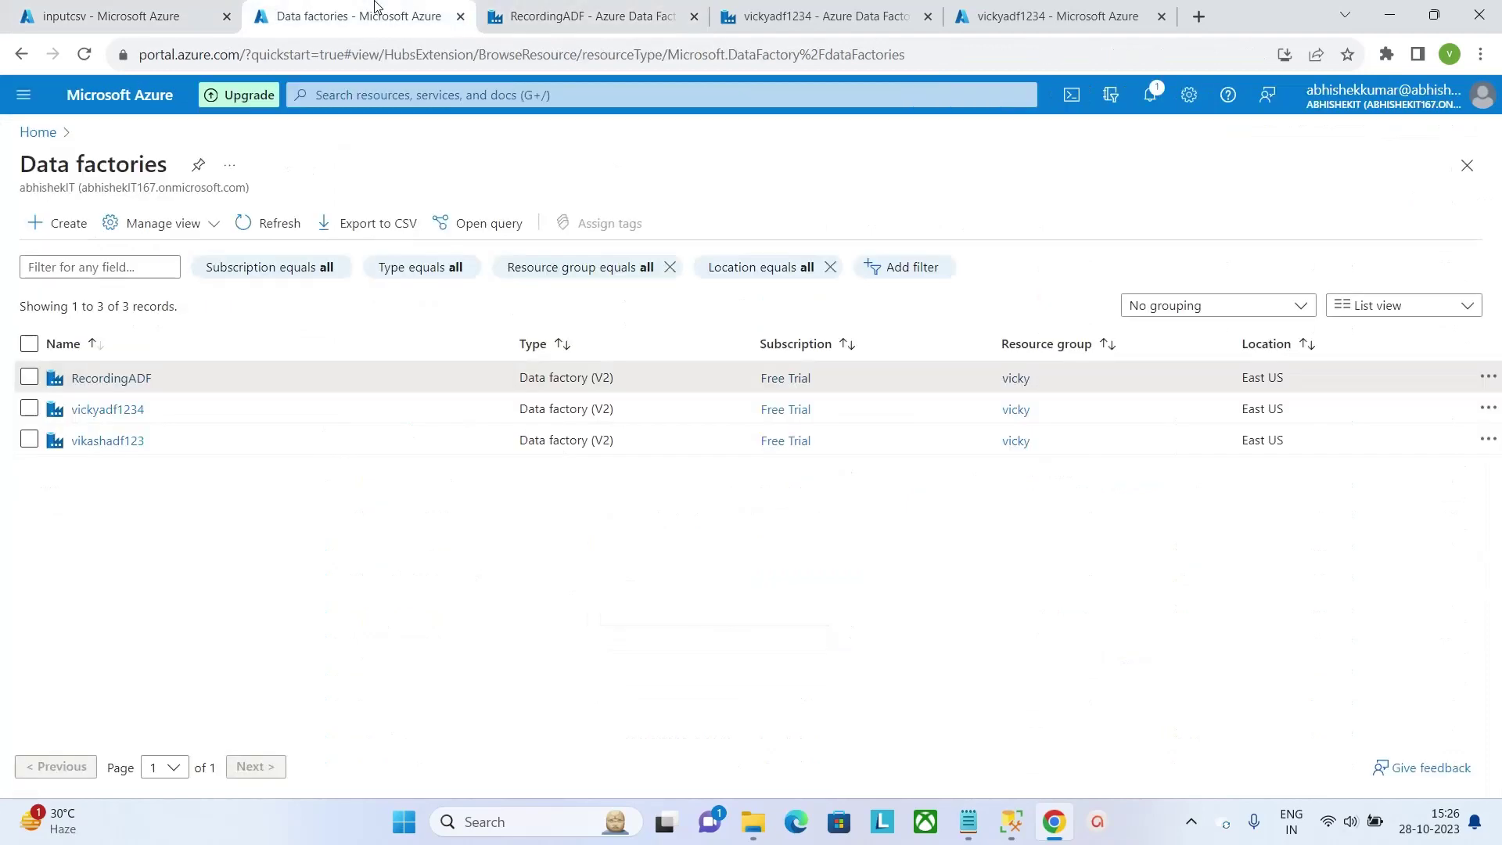
pyautogui.click(514, 6)
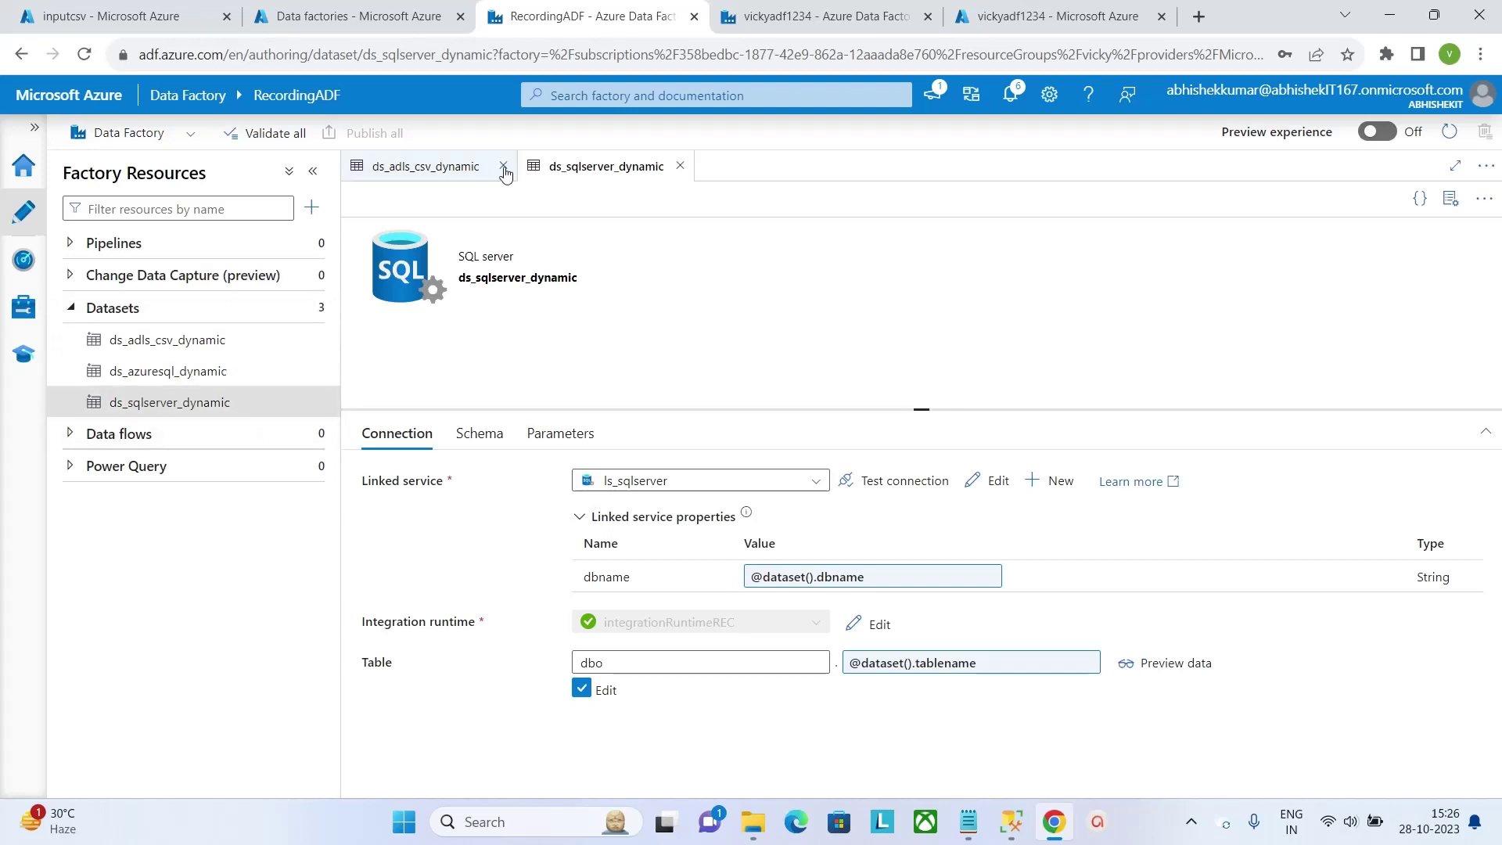
pyautogui.click(503, 169)
pyautogui.click(504, 169)
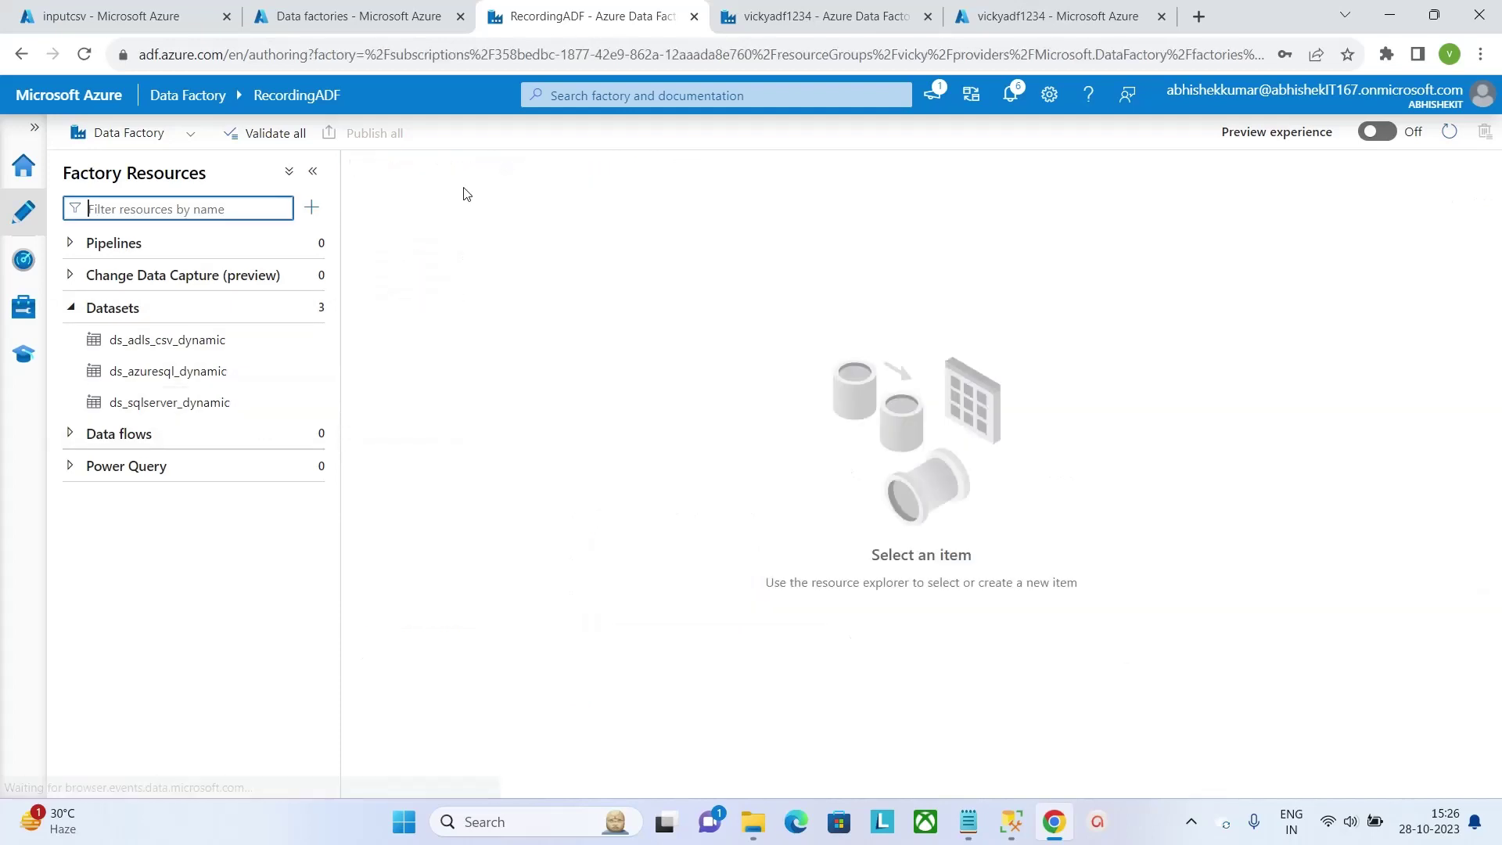
# Create a new pipeline named pl_files_to_tables and hide its properties.
pyautogui.click(310, 249)
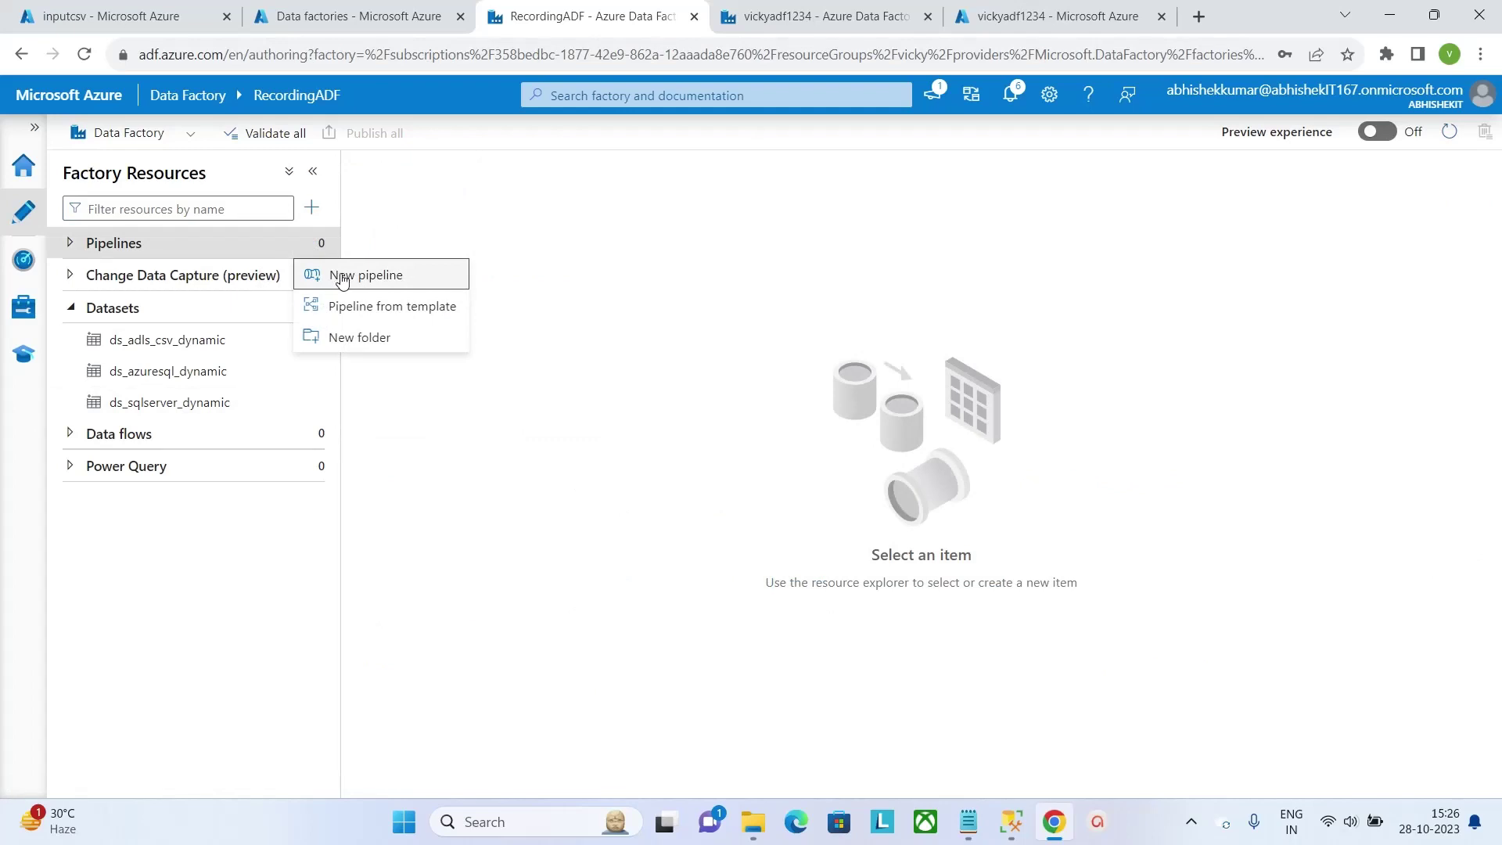
pyautogui.click(337, 274)
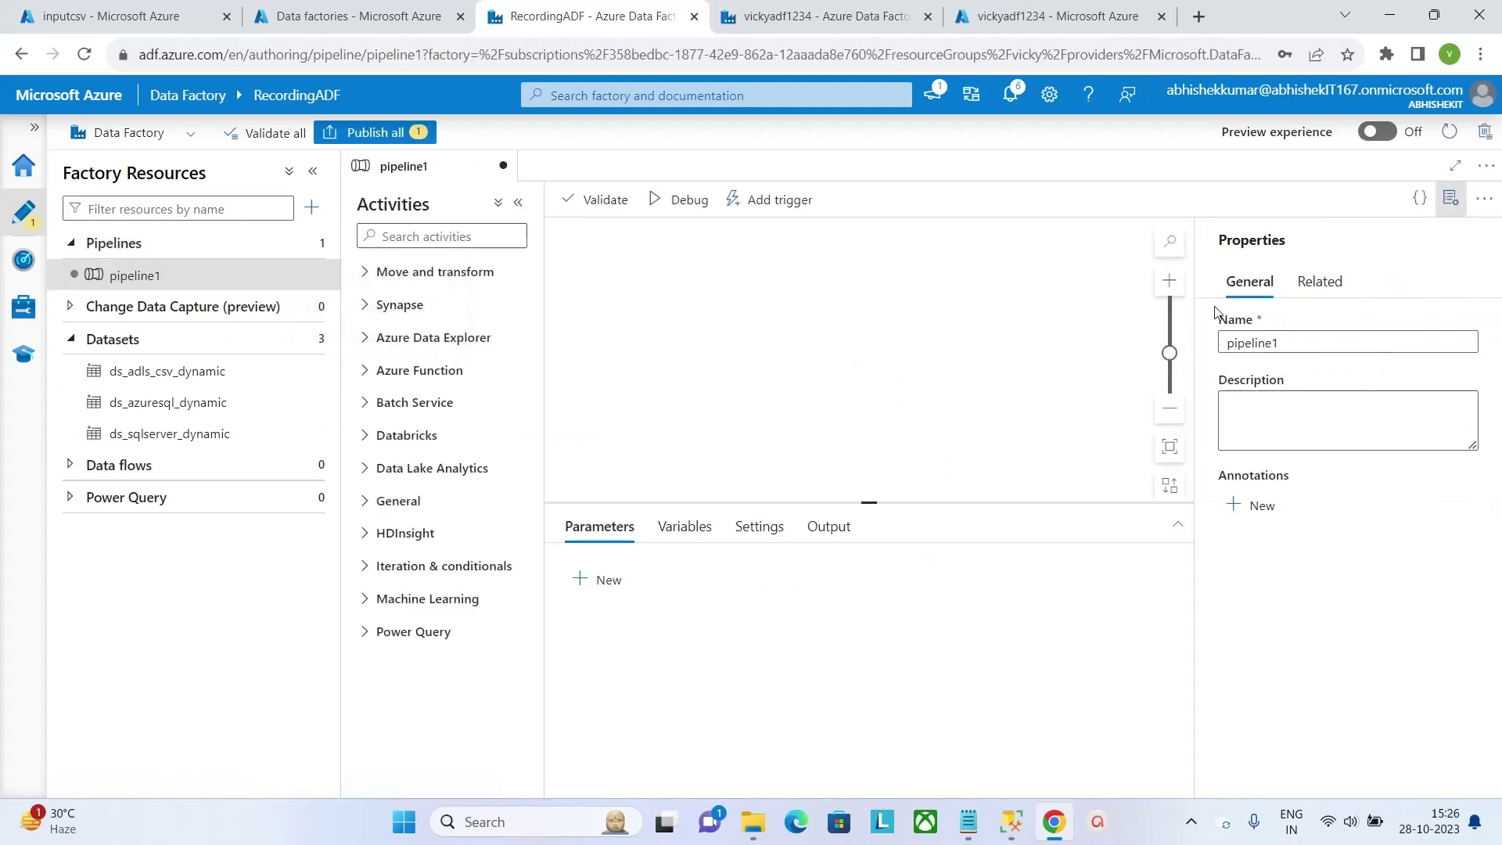
pyautogui.click(1317, 342)
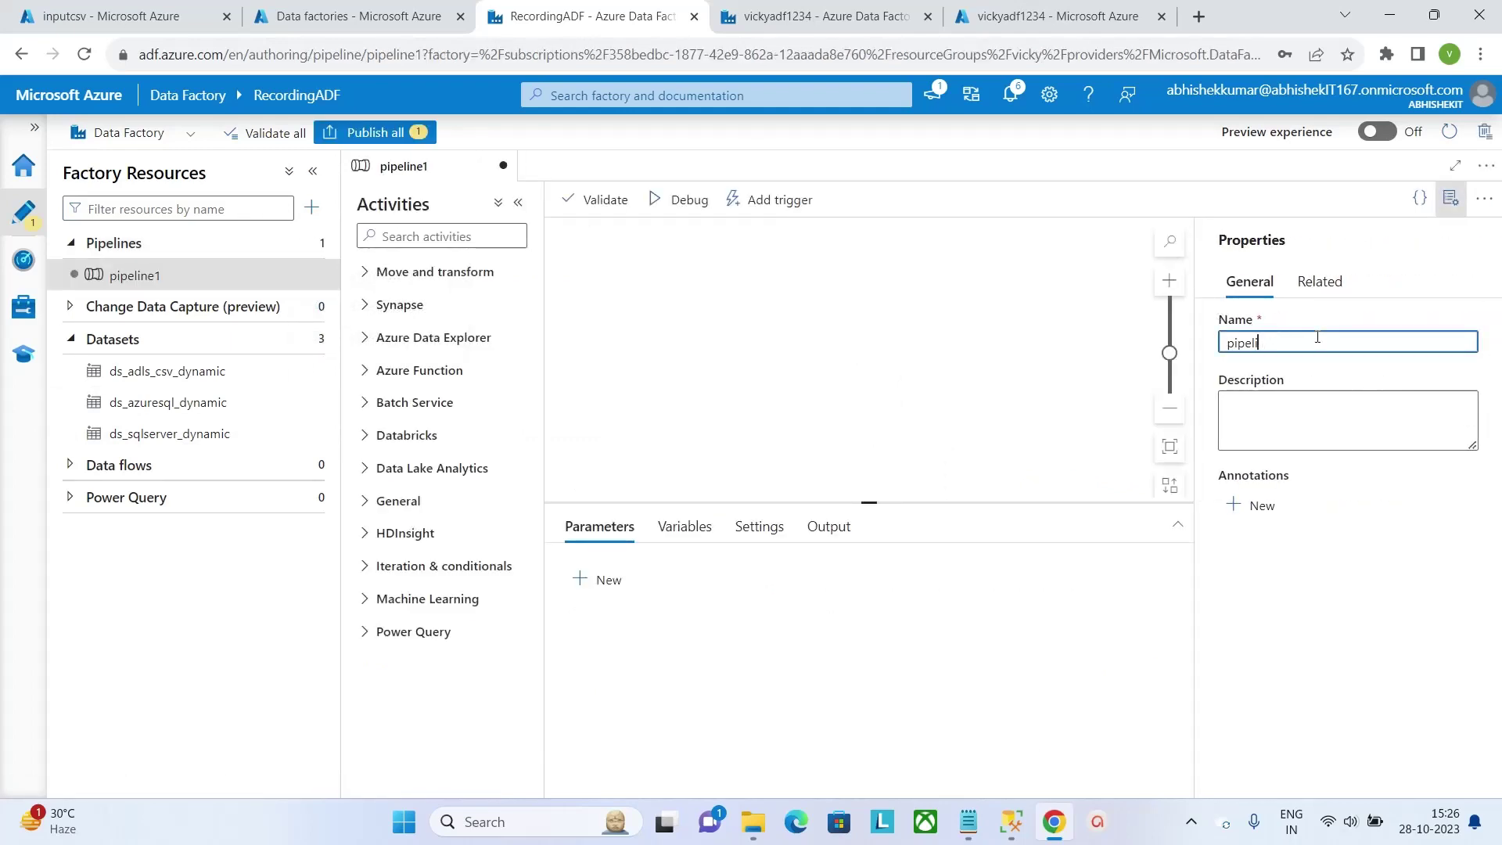
pyautogui.press('BackSpace')
pyautogui.write('l_tab')
pyautogui.write('les')
pyautogui.write('_')
pyautogui.write('b')
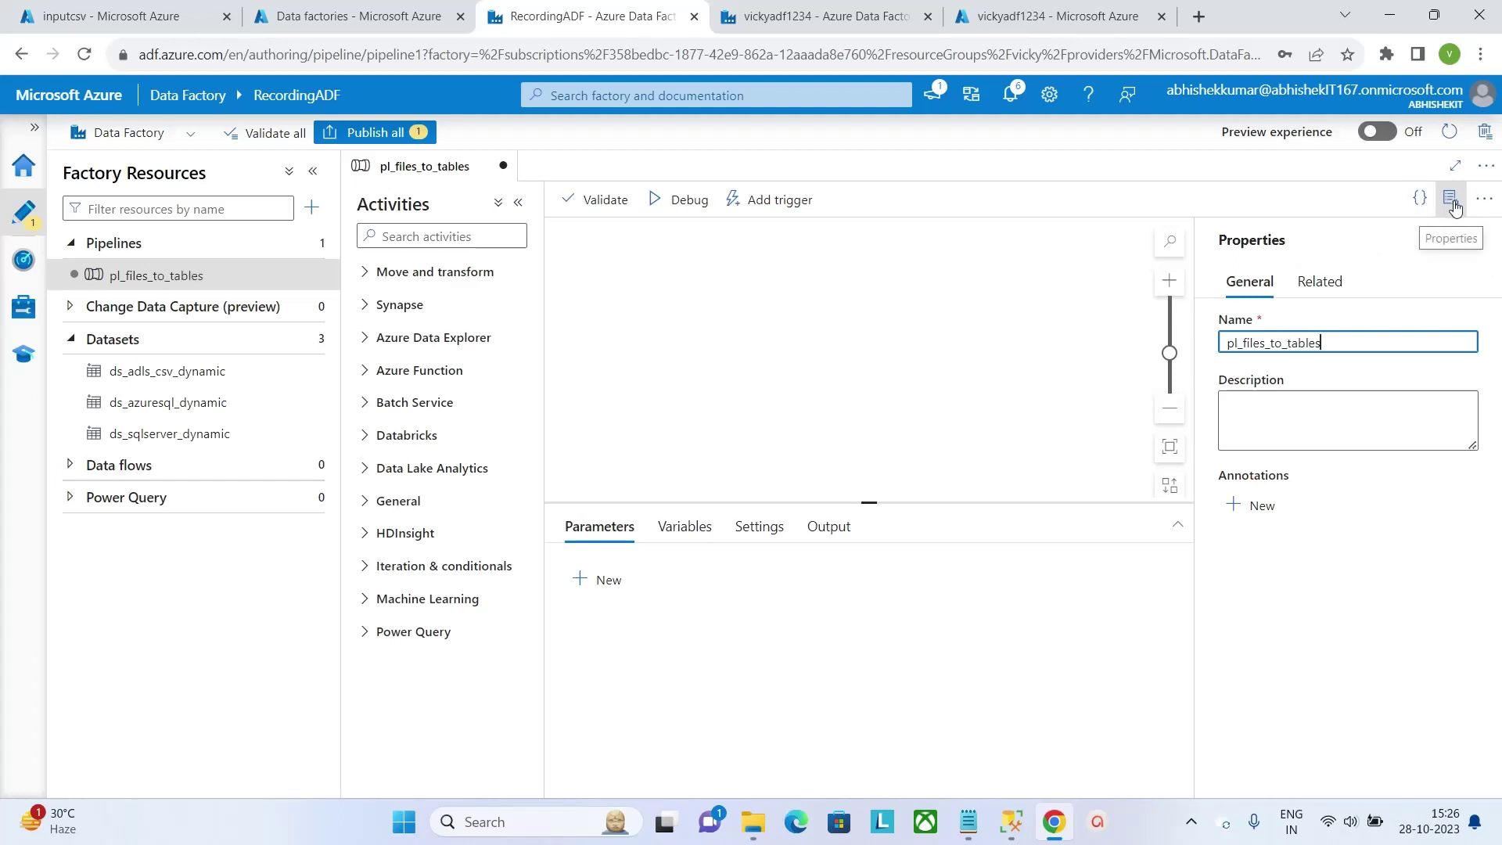
pyautogui.click(1451, 198)
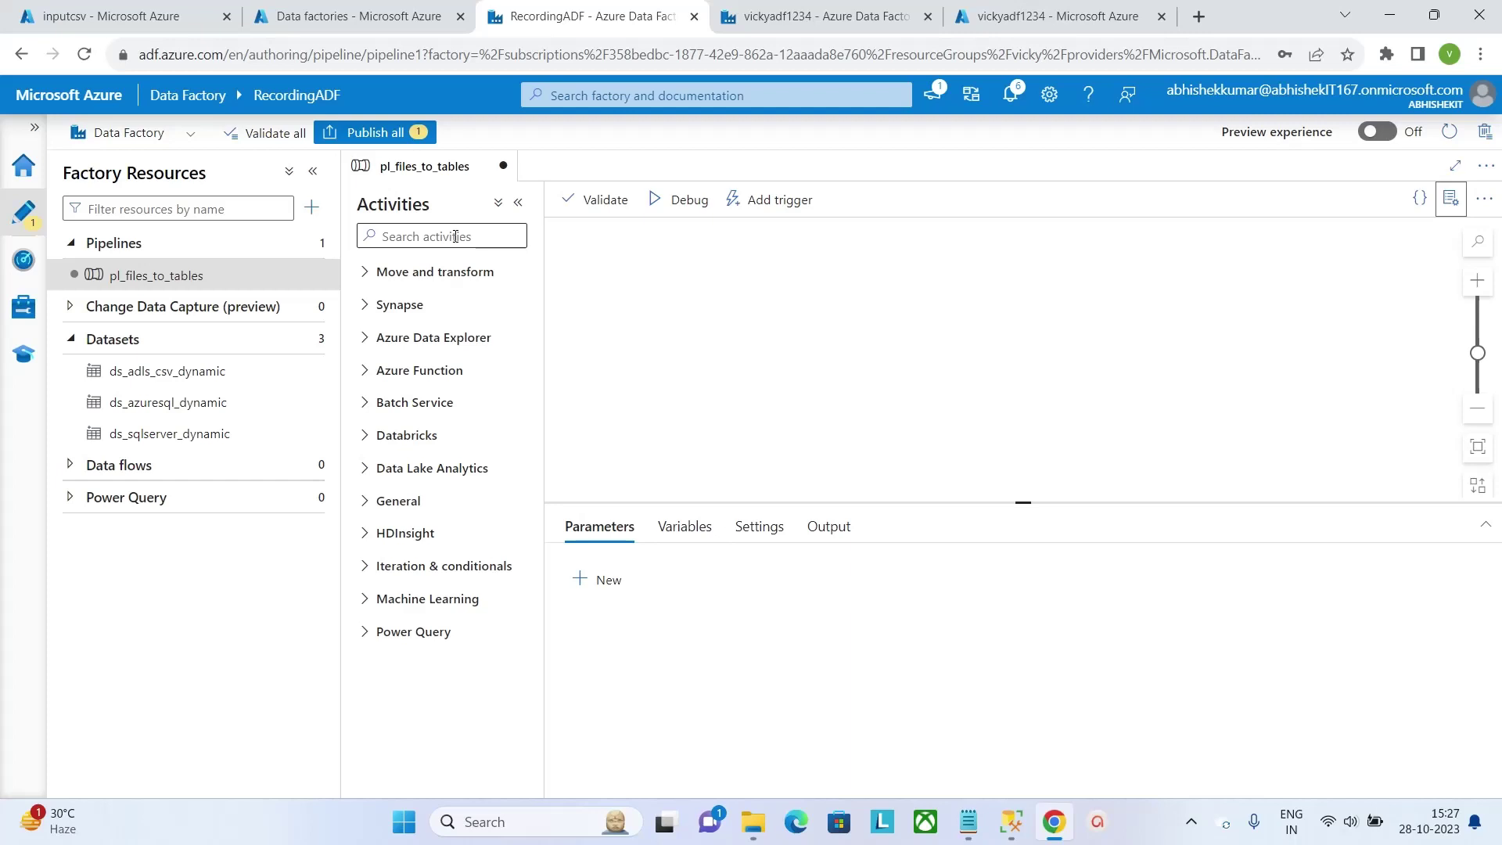
# Find the Get Metadata activity and add it to the pl_files_to_tables pipeline canvas.
pyautogui.click(455, 237)
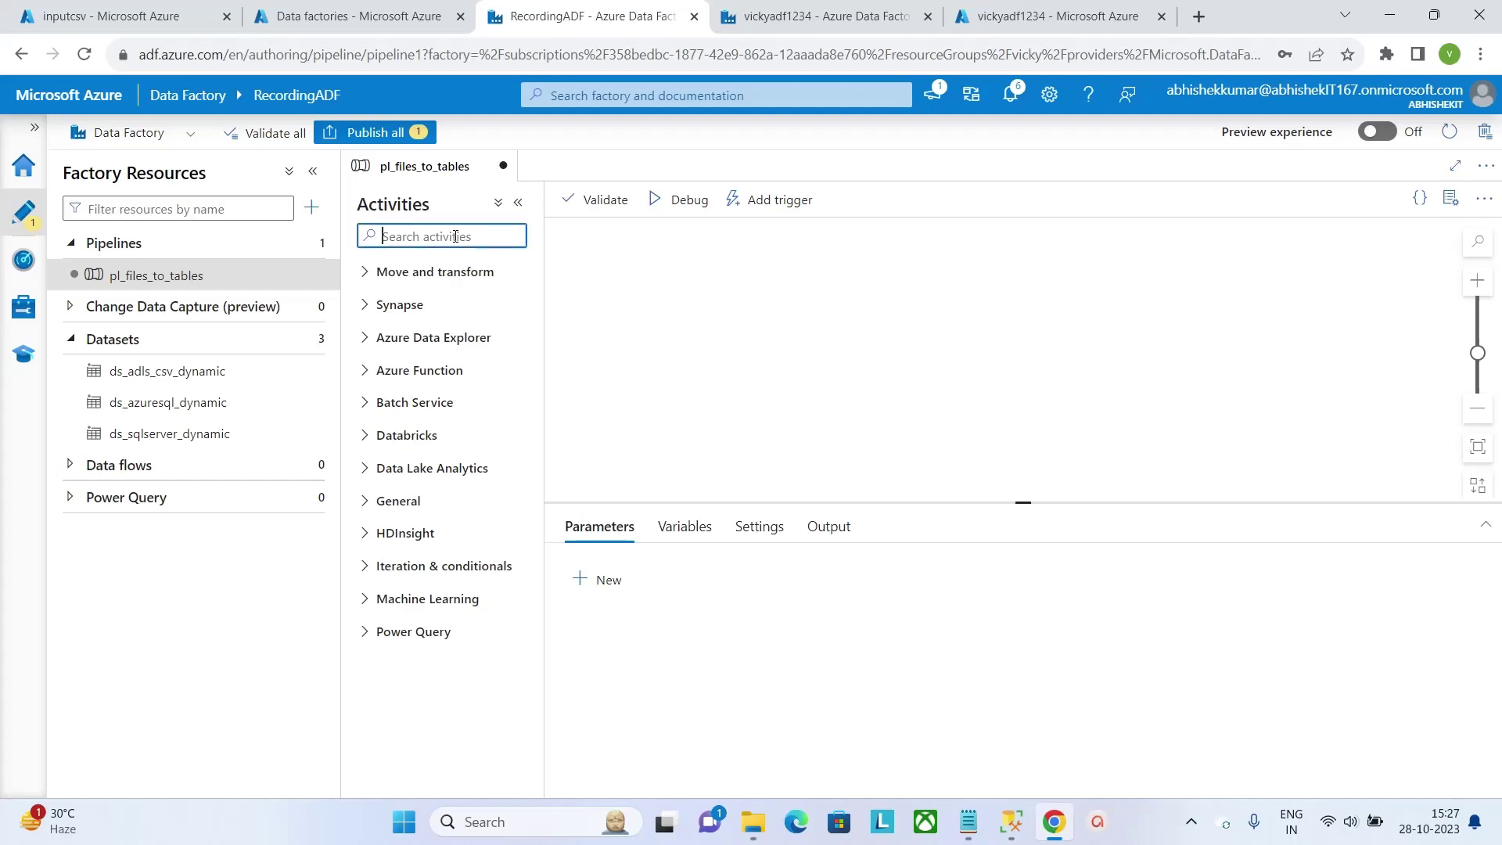
pyautogui.write('get')
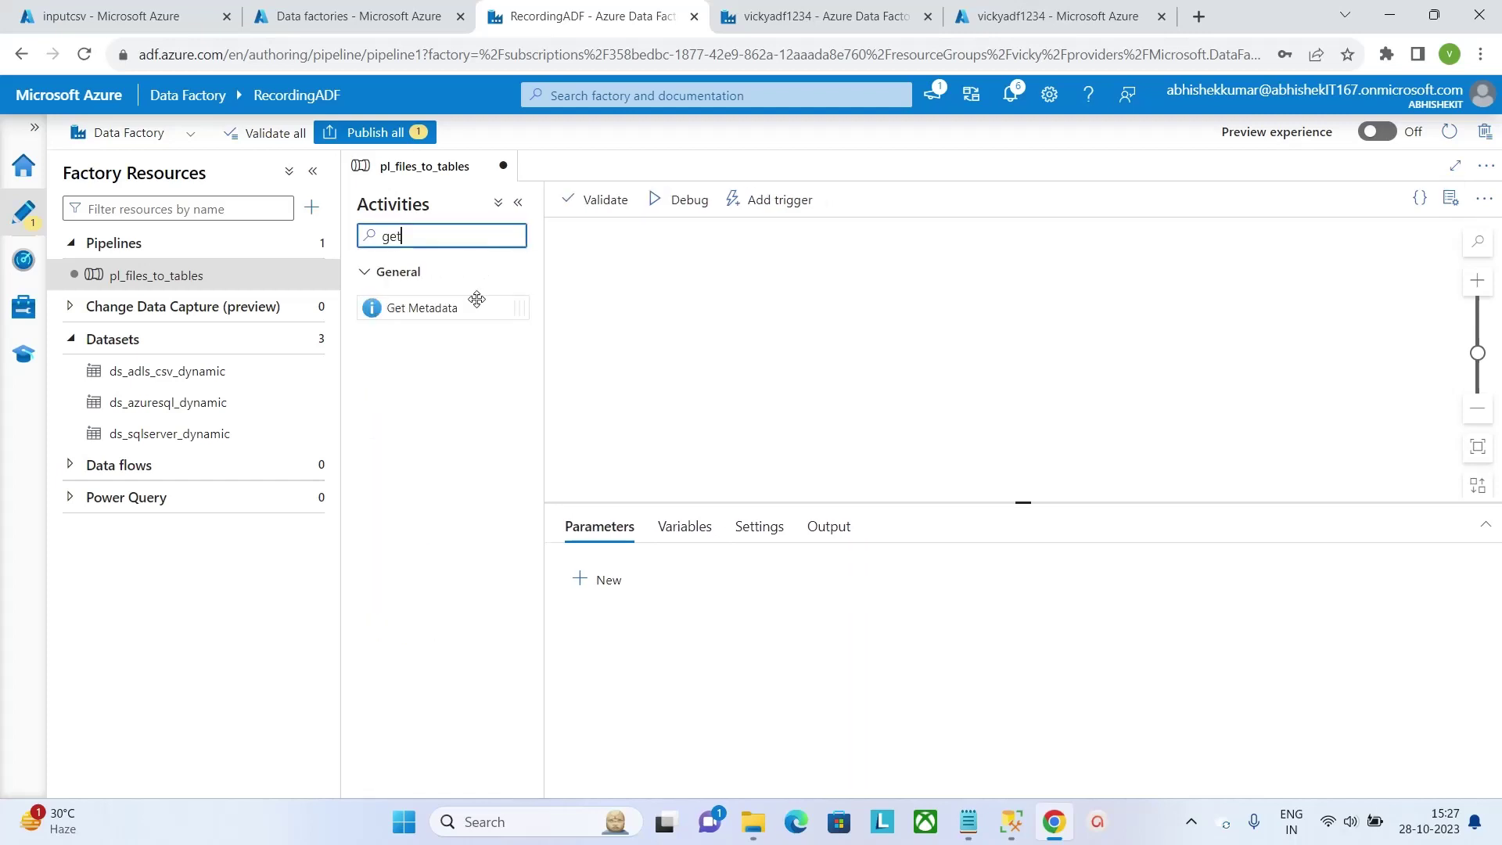
pyautogui.moveTo(476, 299); pyautogui.dragTo(786, 274)
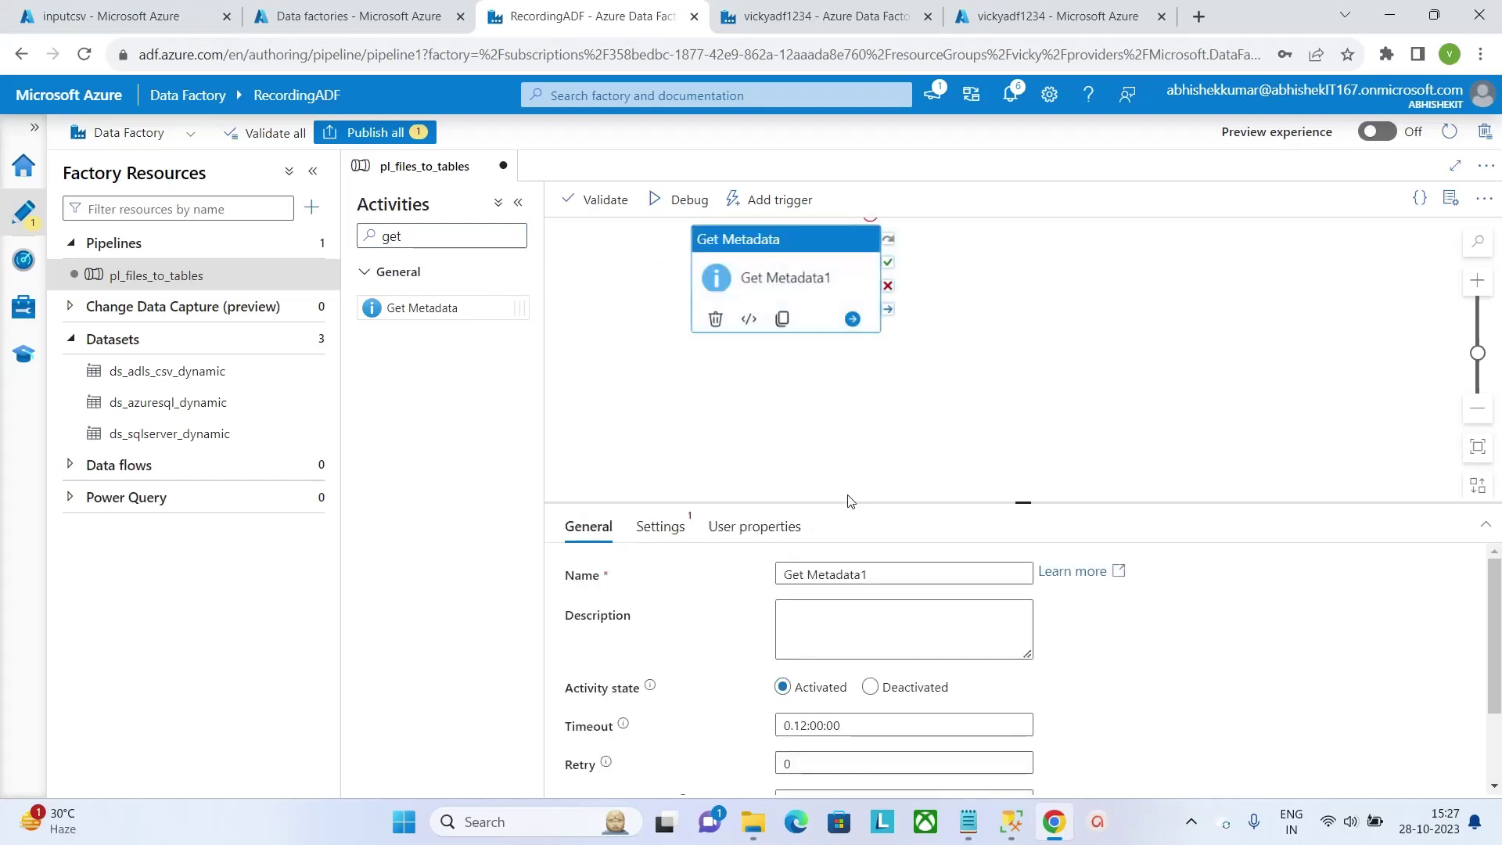
# Rename the Get Metadata activity to Get_all_files.
pyautogui.click(884, 575)
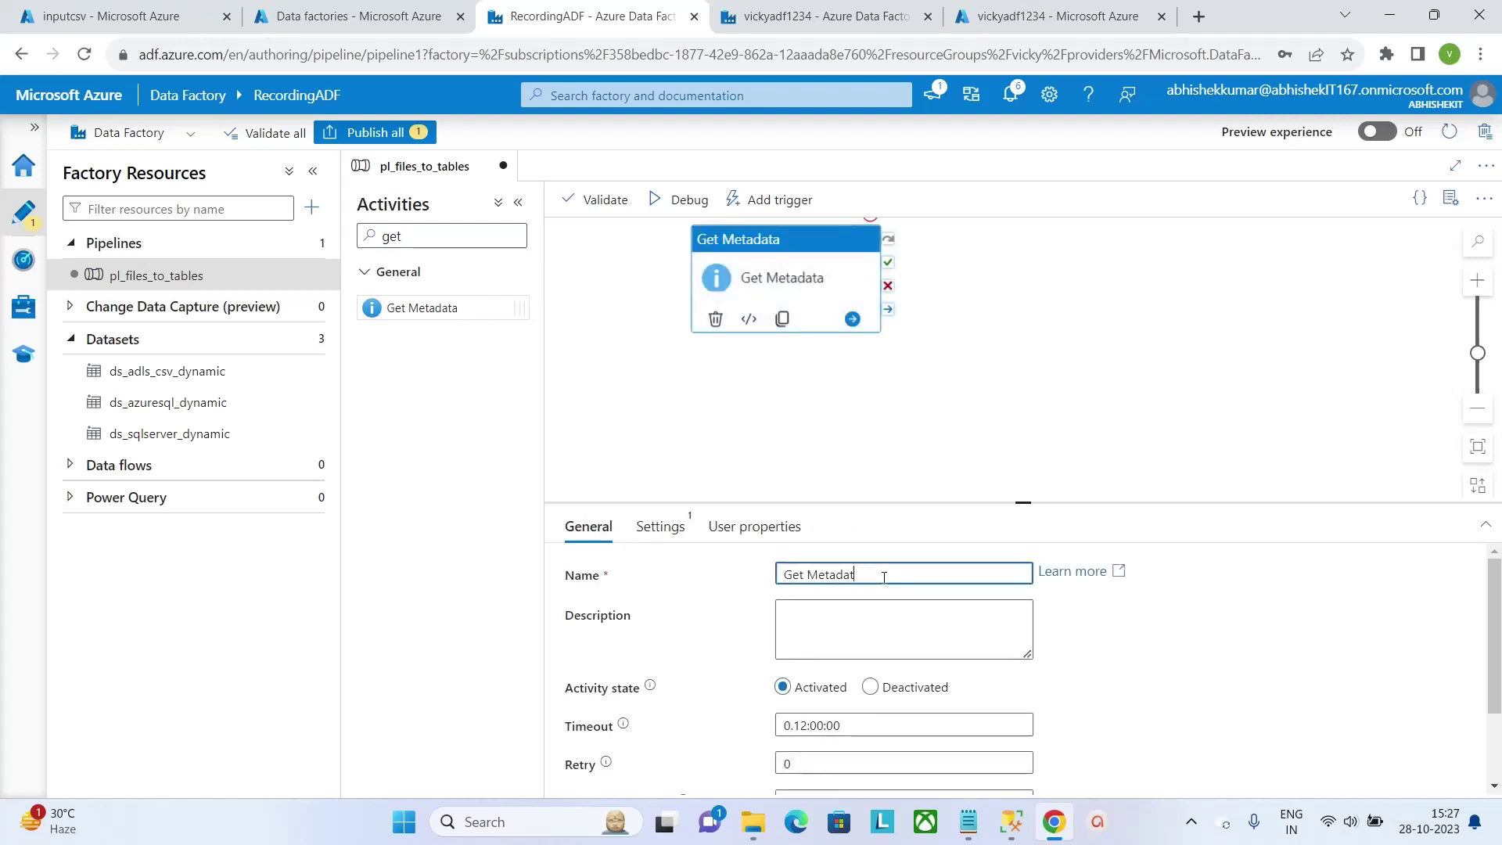
pyautogui.press('BackSpace')
pyautogui.press('BackSpace')
pyautogui.press('BackSpace')
pyautogui.press('BackSpace')
pyautogui.press('BackSpace')
# Set the Get_all_files activity's dataset to ds_adls_csv_dynamic.
pyautogui.click(671, 528)
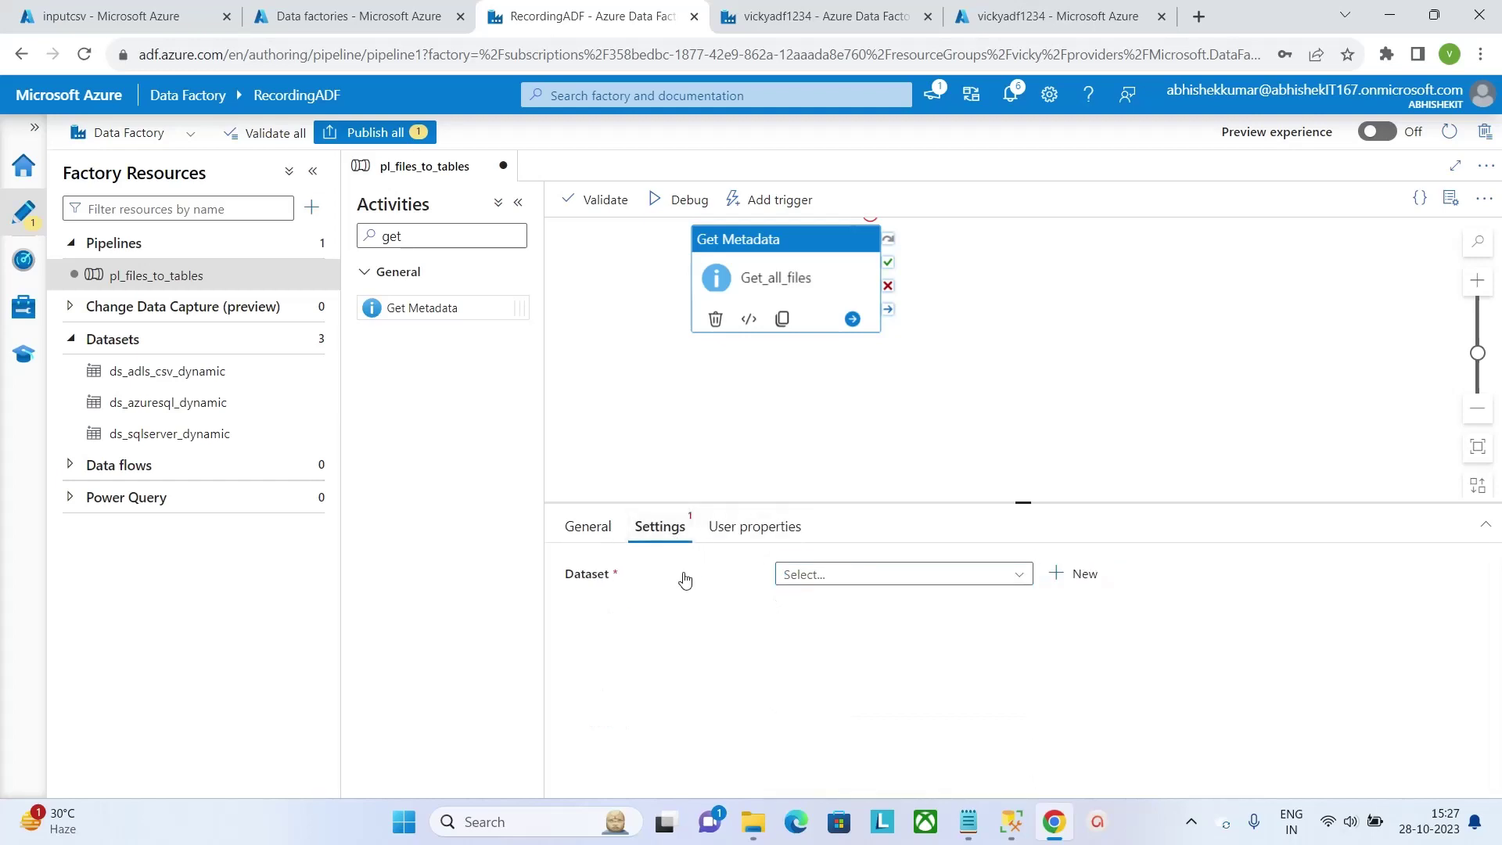
pyautogui.click(845, 574)
pyautogui.click(939, 600)
# Copy the location name inputcsv from the storage container page and paste it as the dataset's container value.
pyautogui.click(968, 672)
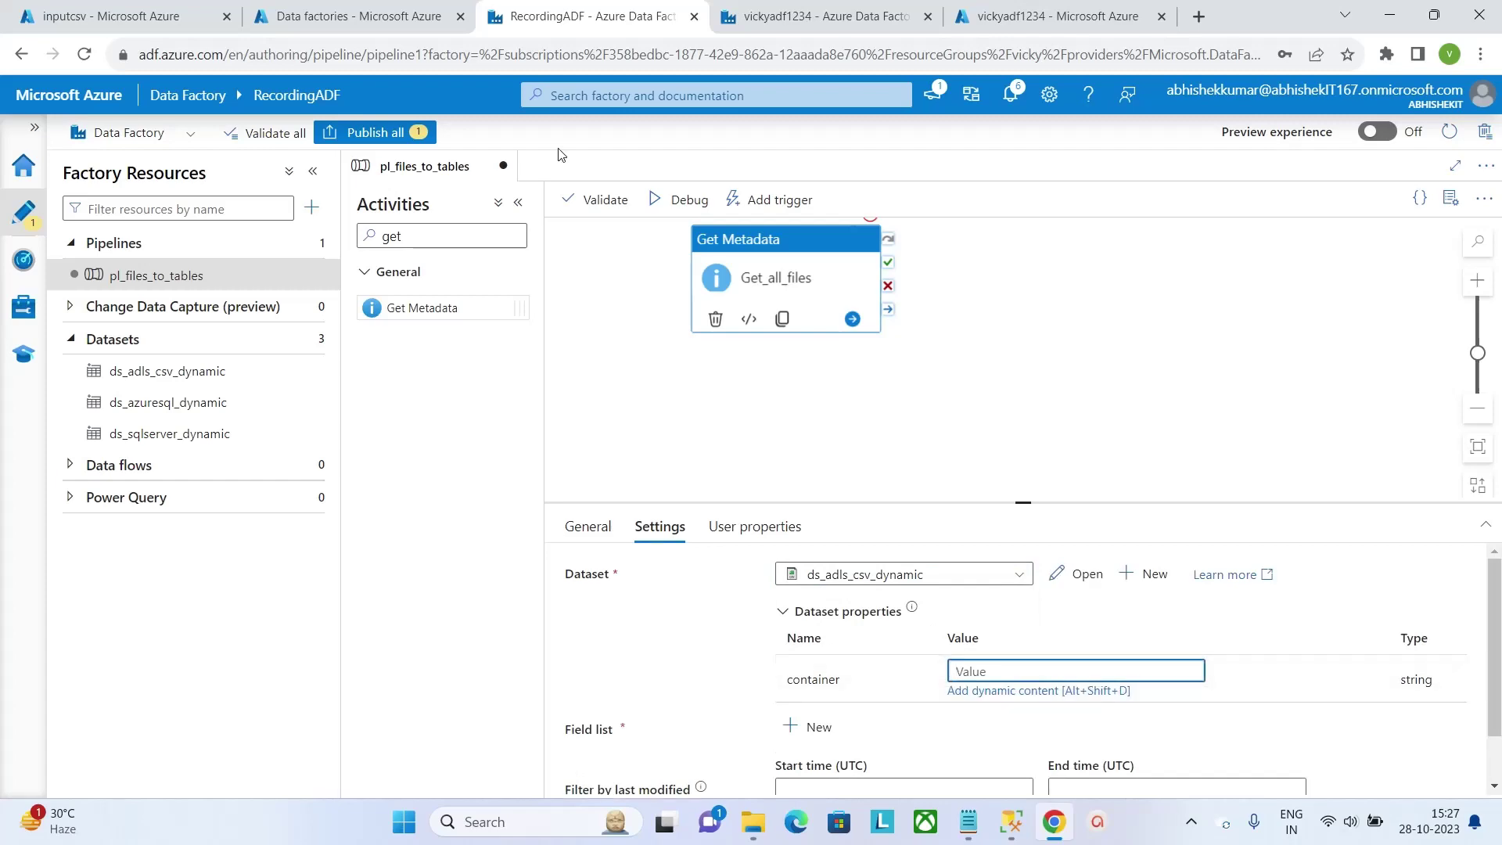
pyautogui.click(141, 8)
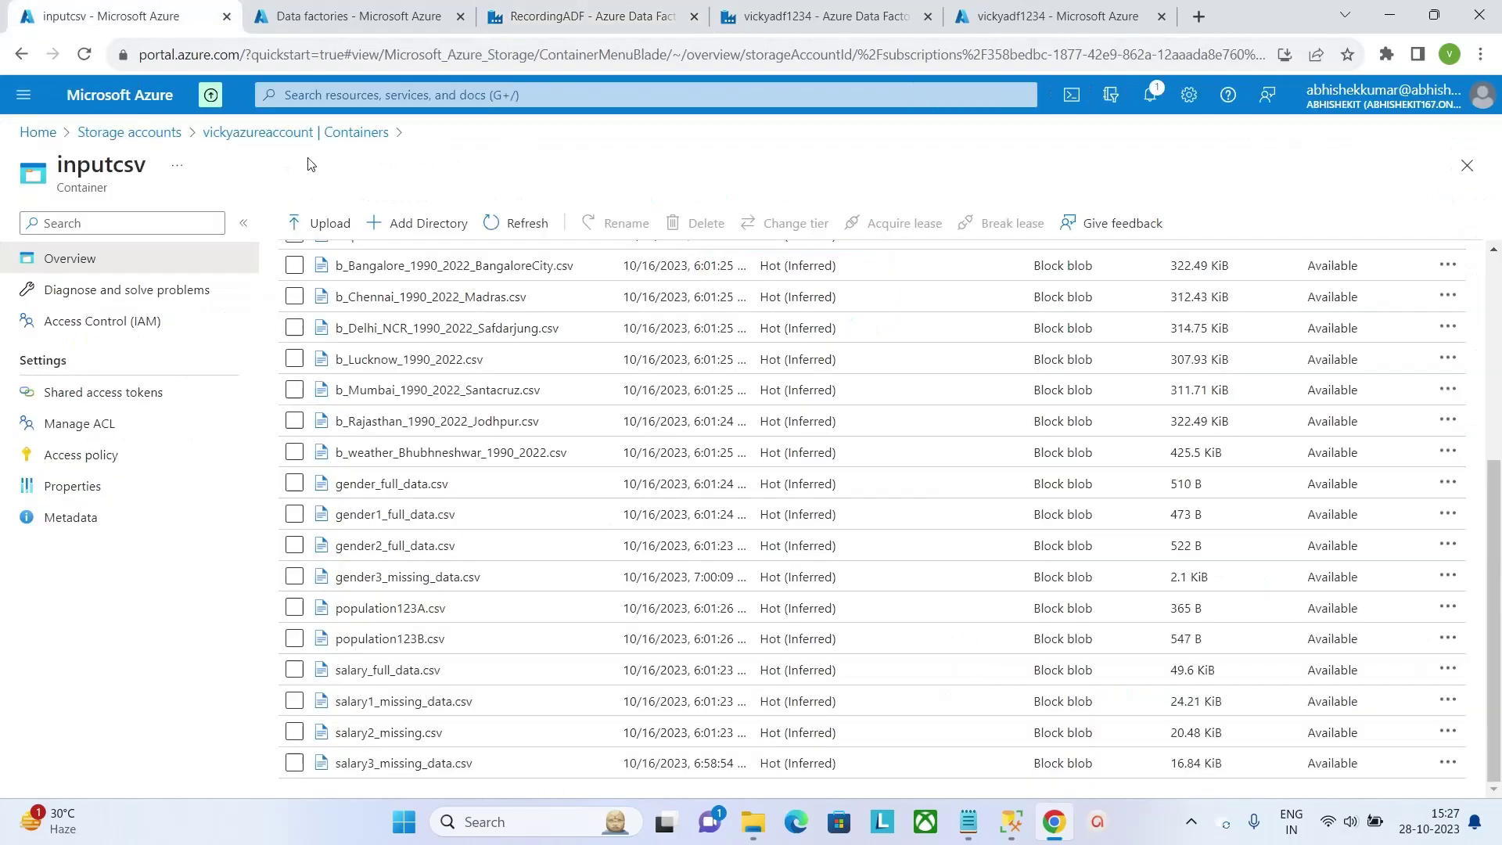
pyautogui.click(1494, 274)
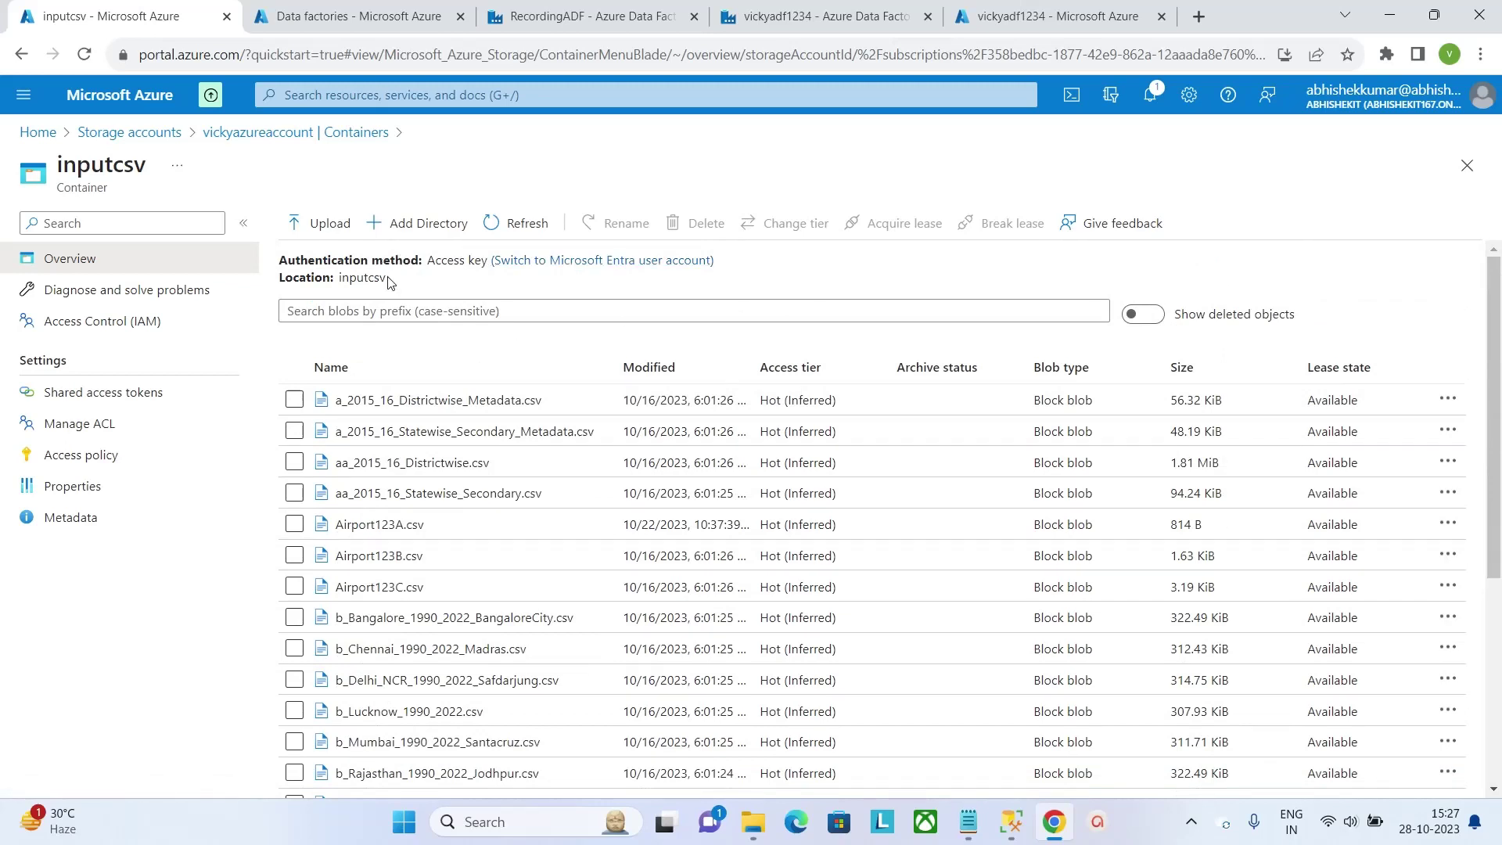
pyautogui.moveTo(387, 279); pyautogui.dragTo(360, 280)
pyautogui.rightClick(341, 280)
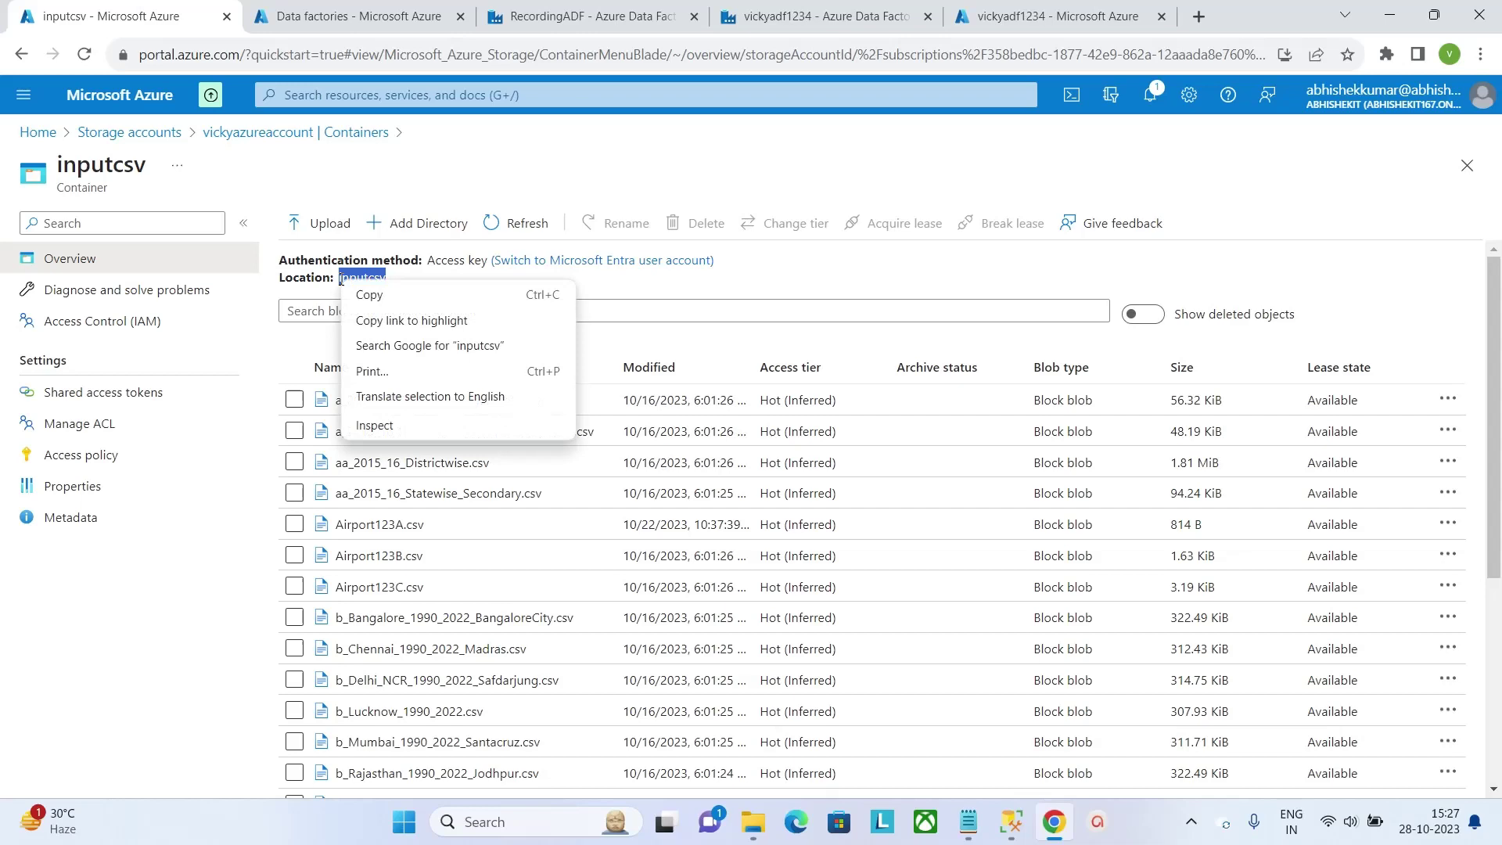
pyautogui.click(360, 289)
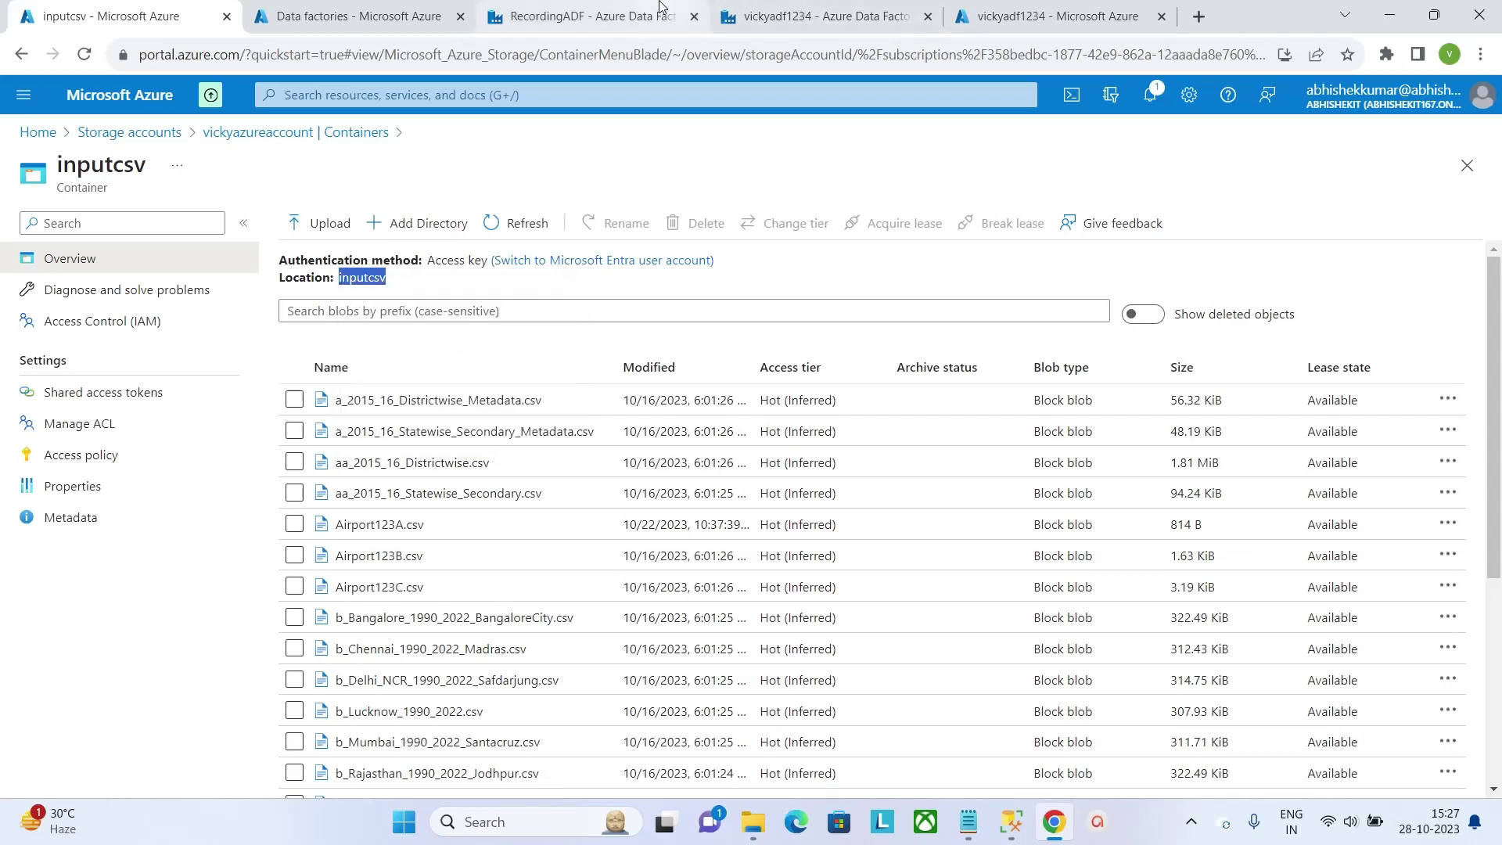
pyautogui.click(592, 6)
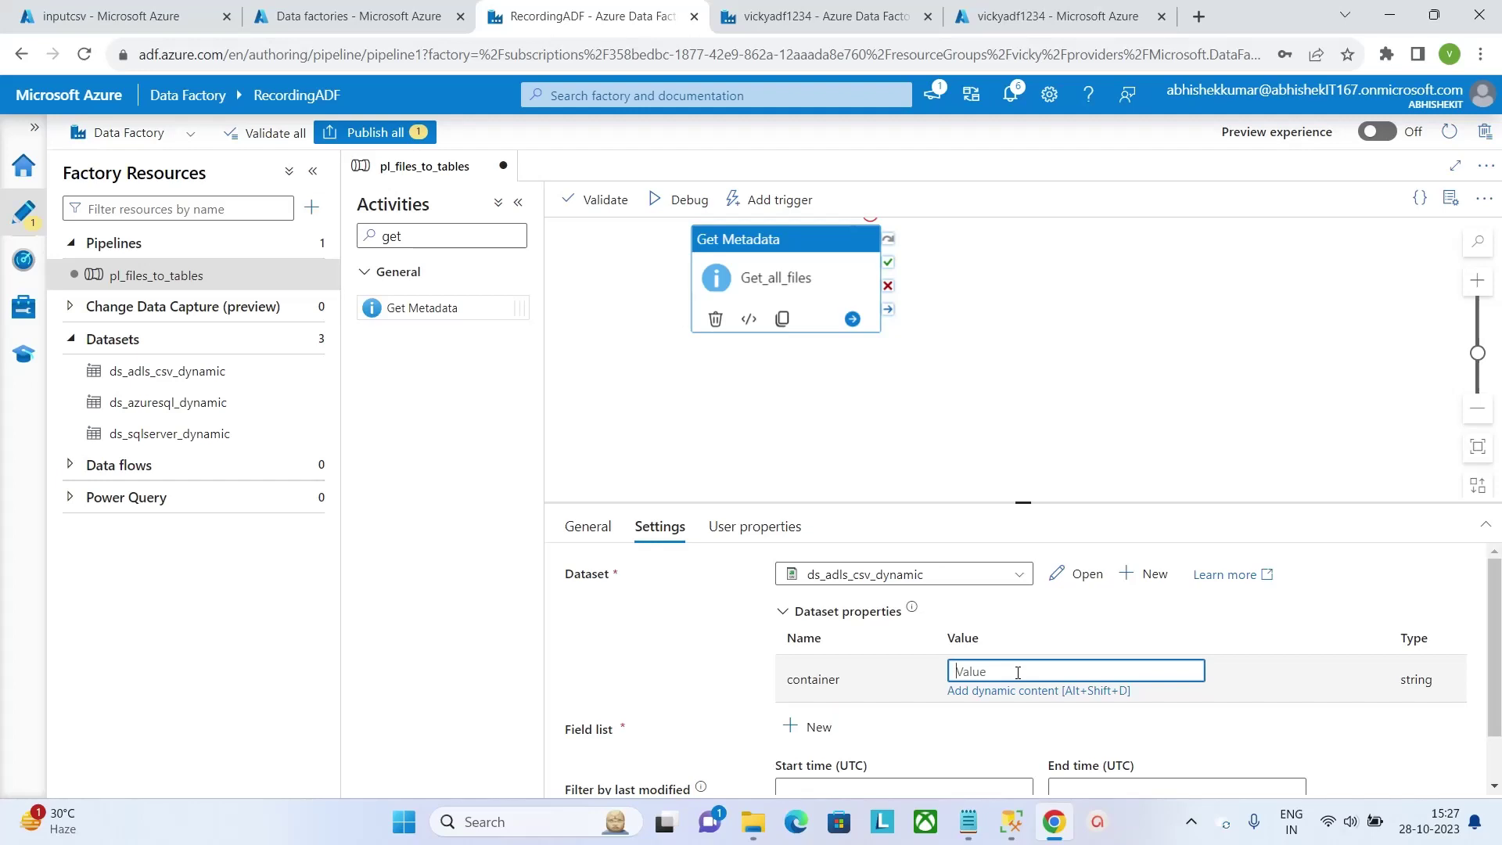
pyautogui.hotkey('ctrl', 'v')
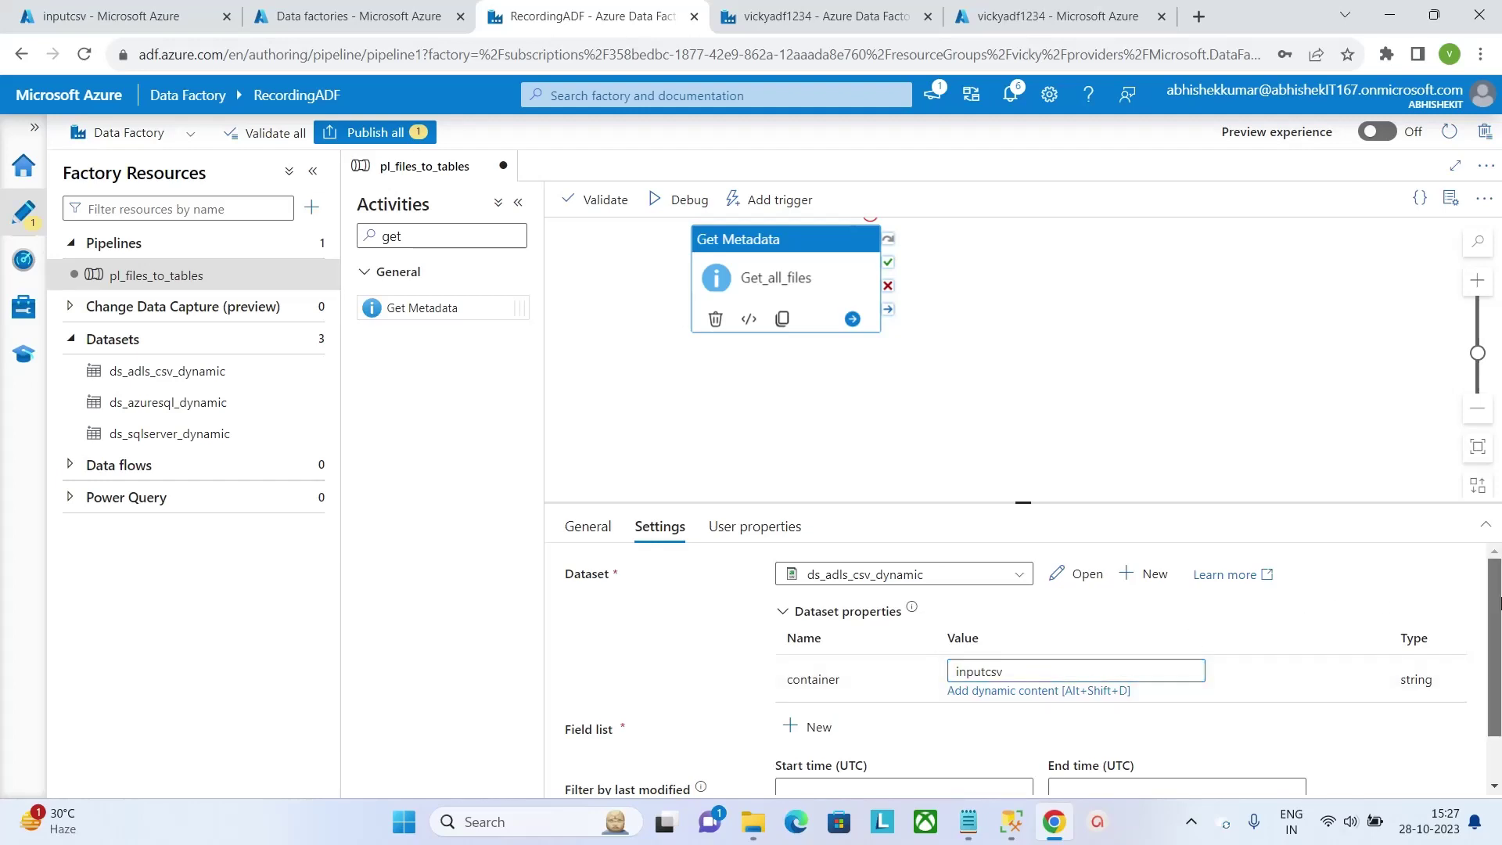
# Add a Child items argument to the Get_all_files field list, enlarging the settings area for room.
pyautogui.scroll(-1, 1496, 602)
pyautogui.click(836, 672)
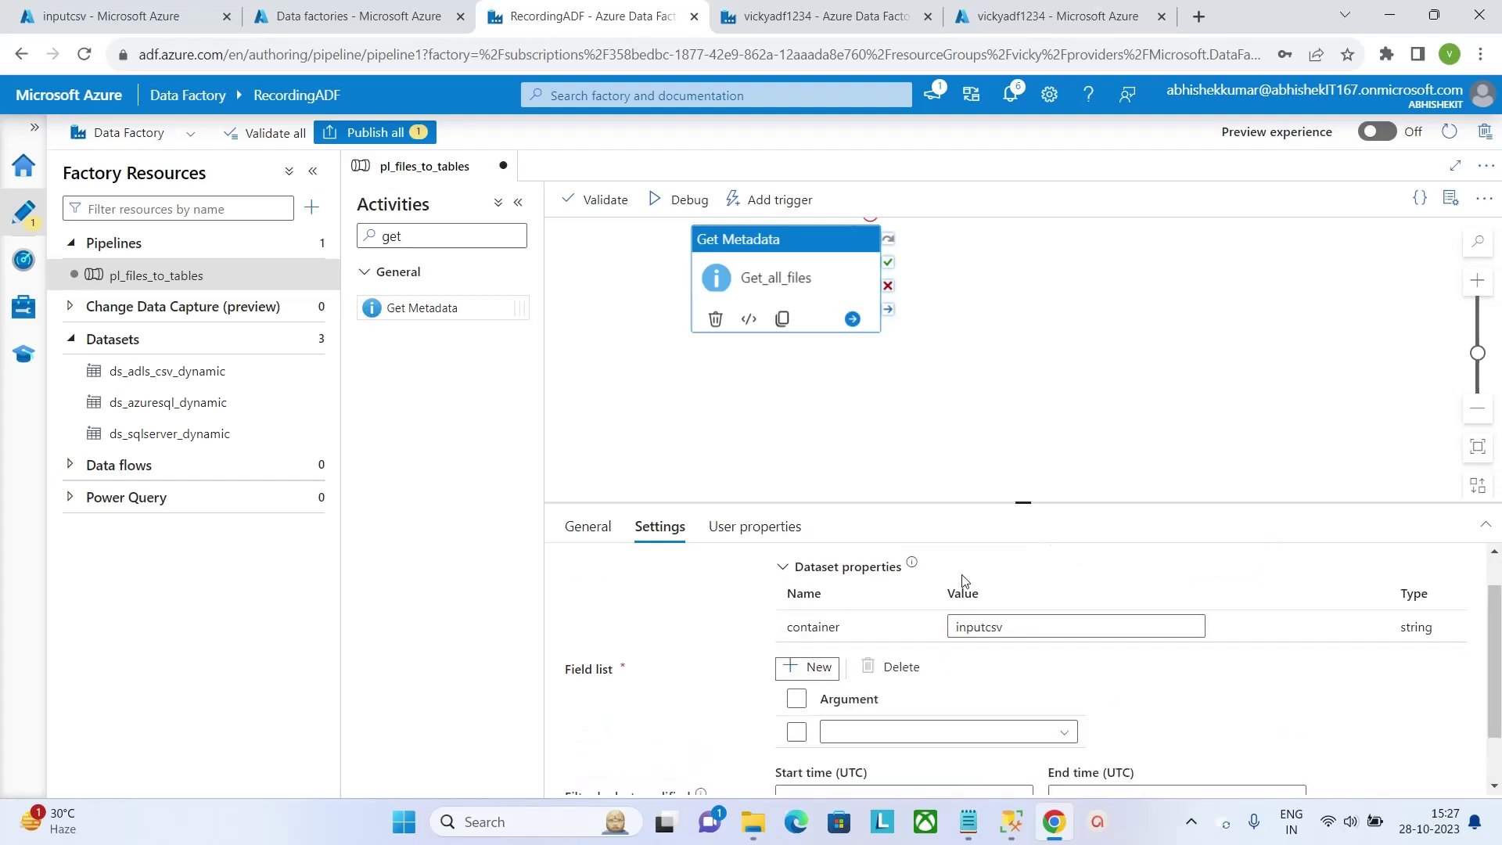
pyautogui.moveTo(1056, 501); pyautogui.dragTo(1057, 366)
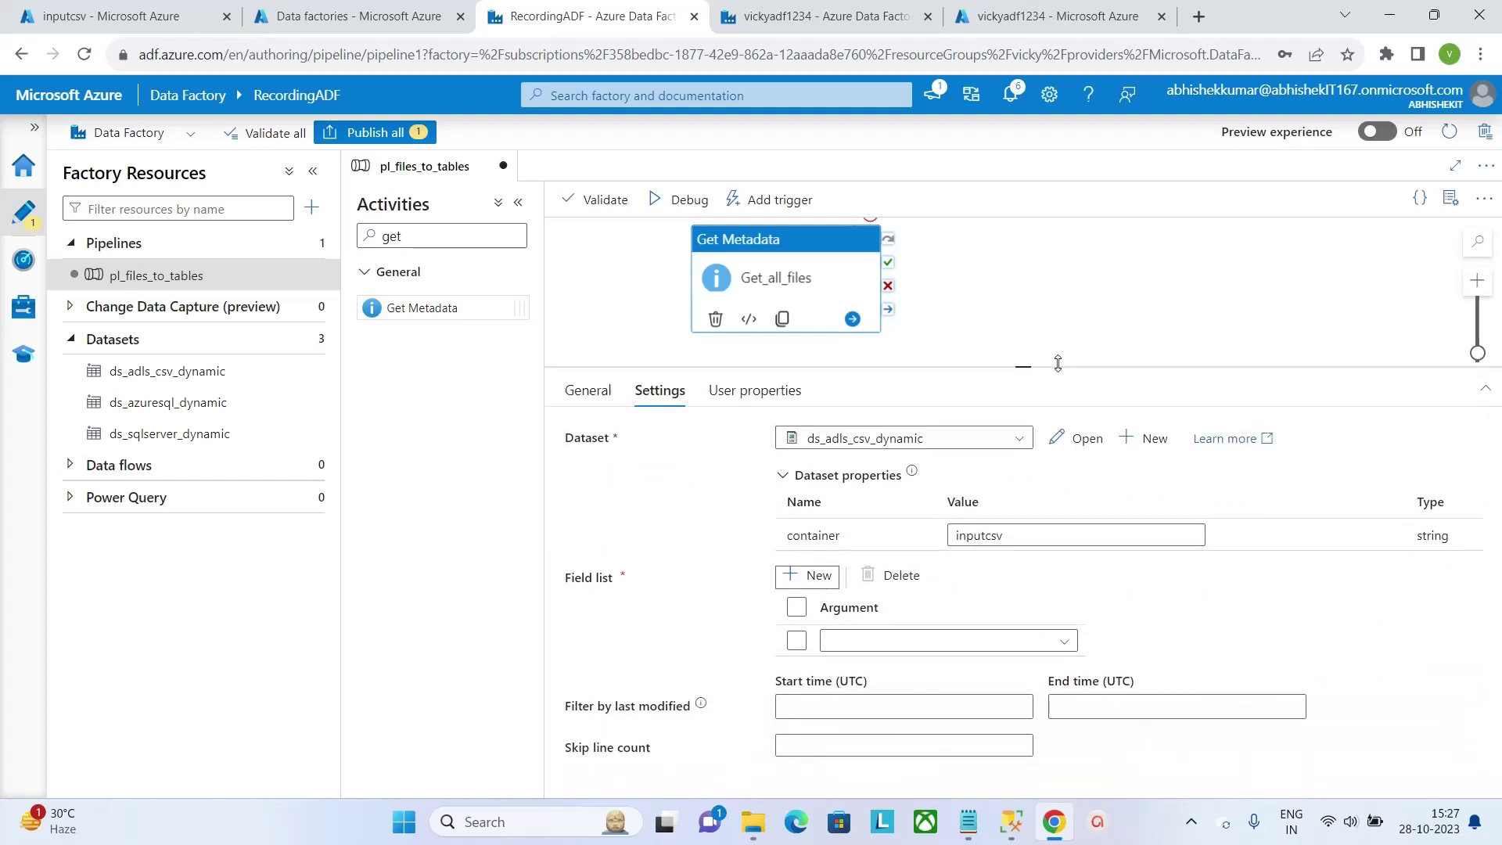
pyautogui.click(875, 648)
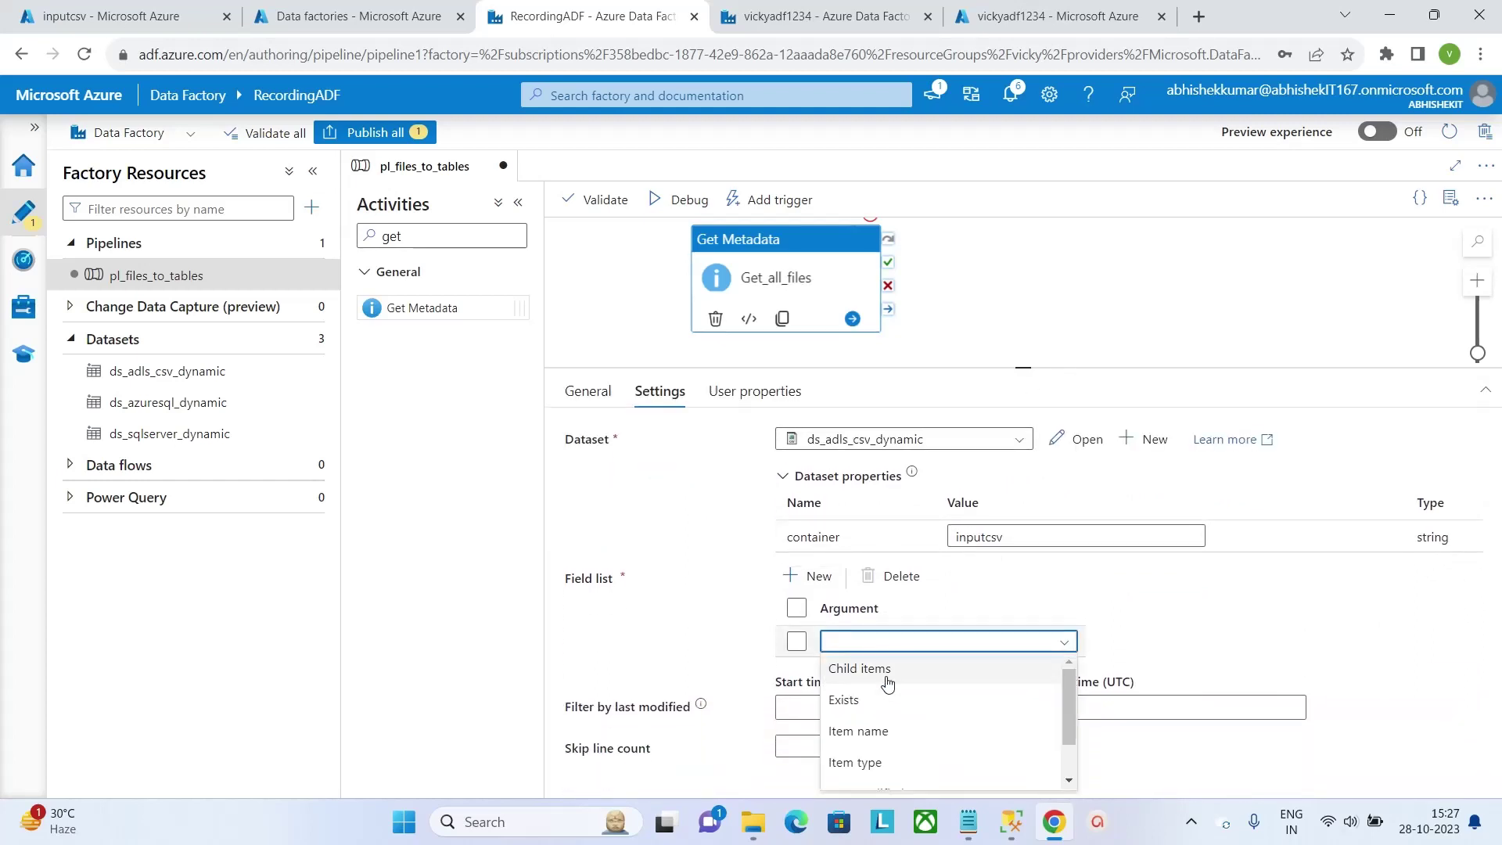
pyautogui.click(886, 671)
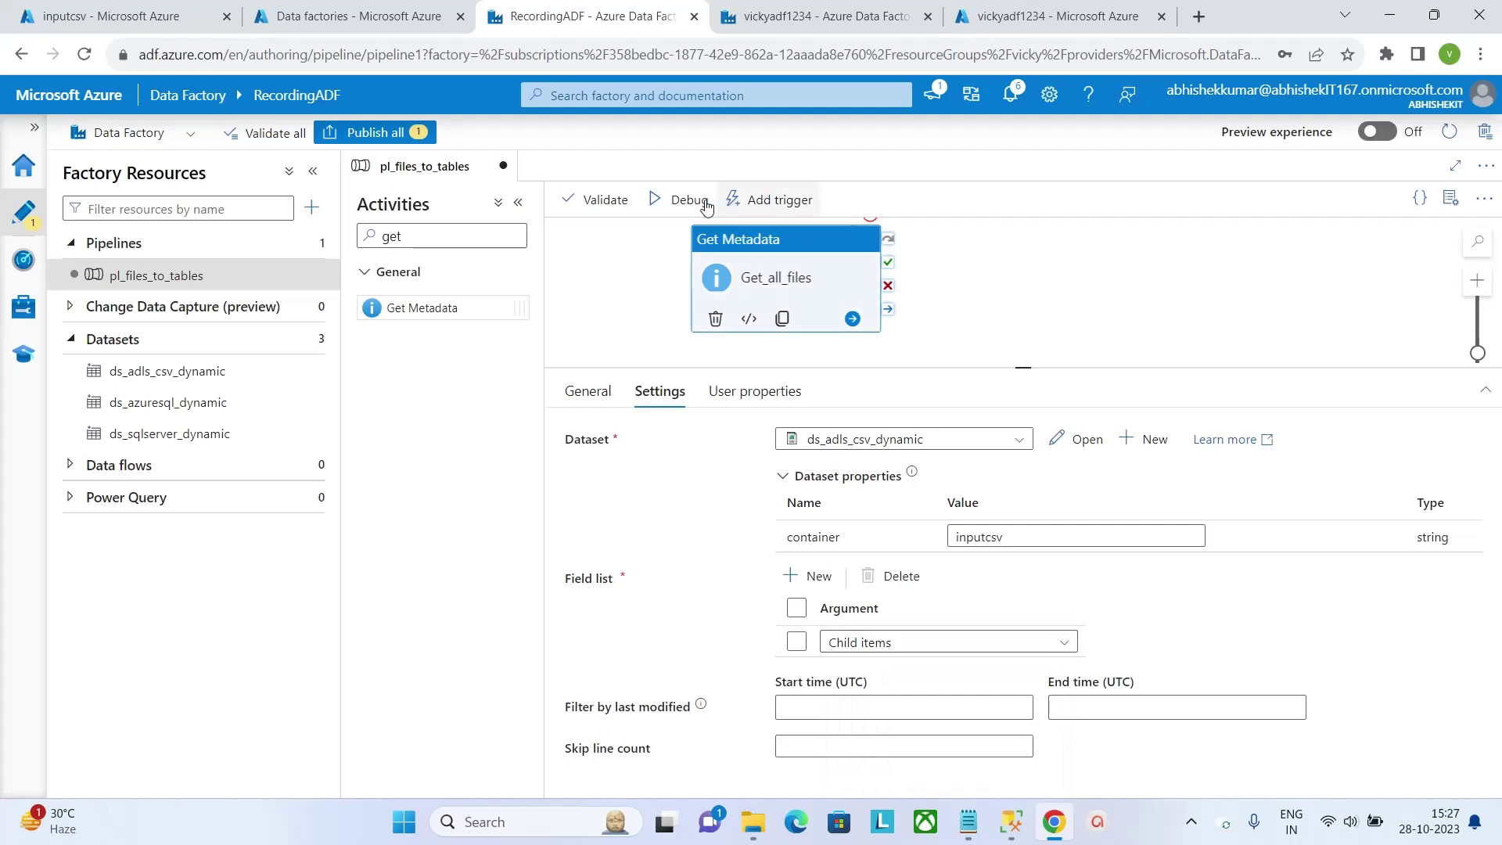
# Run the pipeline in debug mode and review the files in the inputcsv container.
pyautogui.click(659, 203)
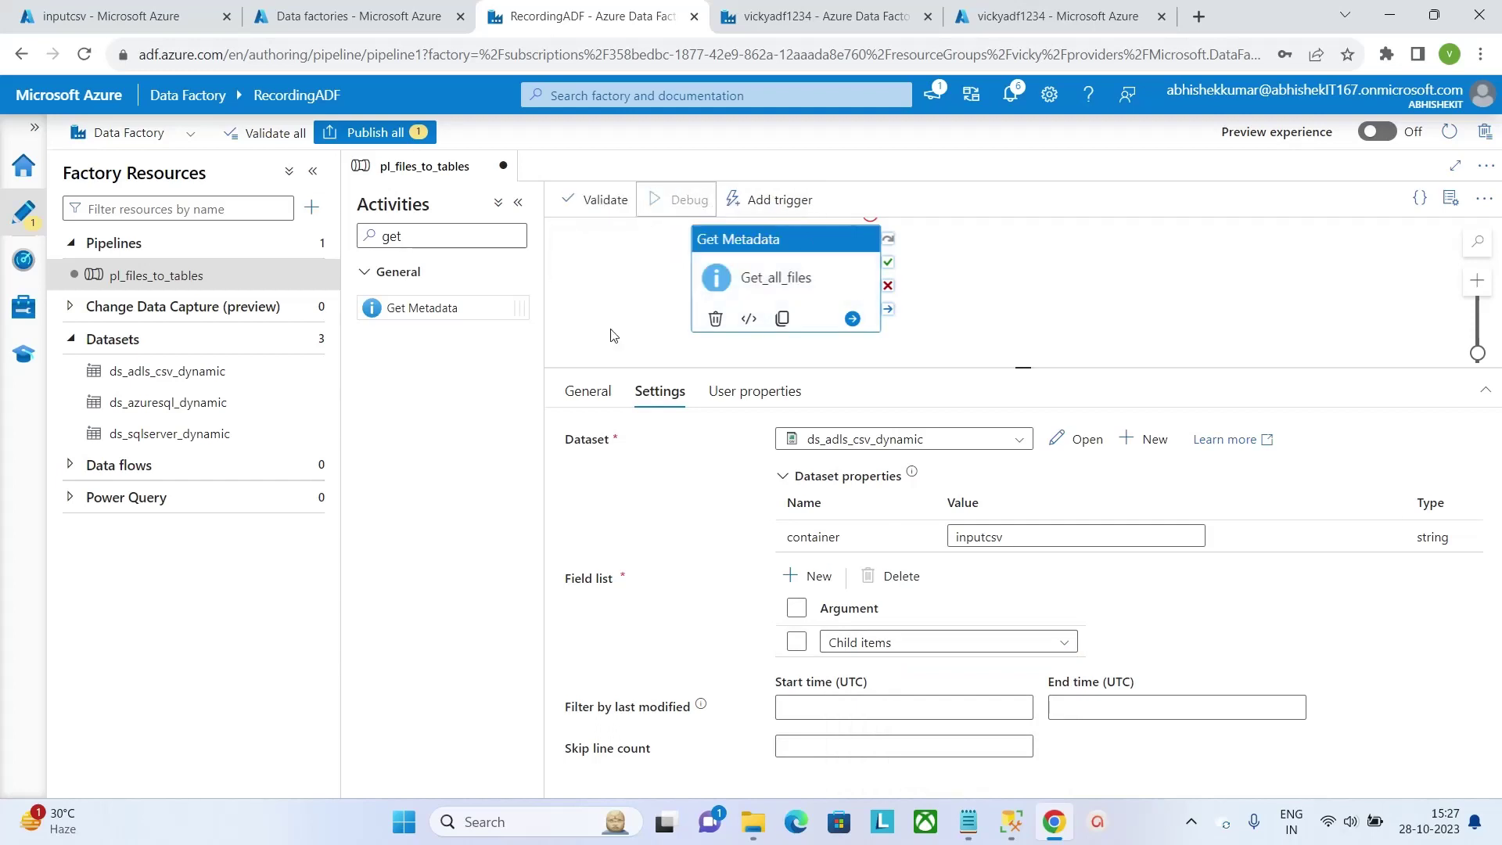
pyautogui.click(929, 363)
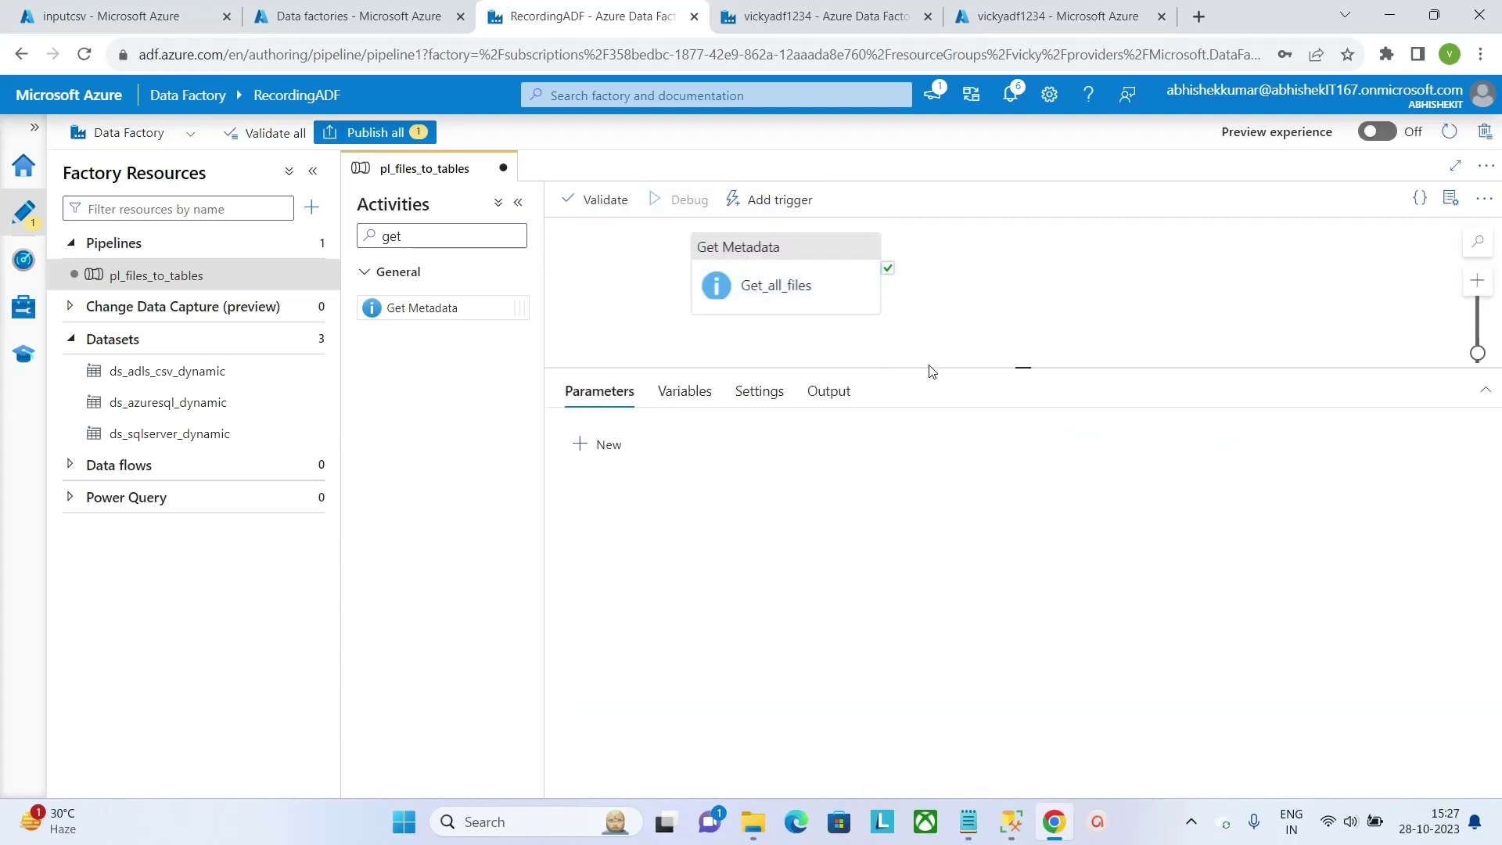
pyautogui.click(118, 16)
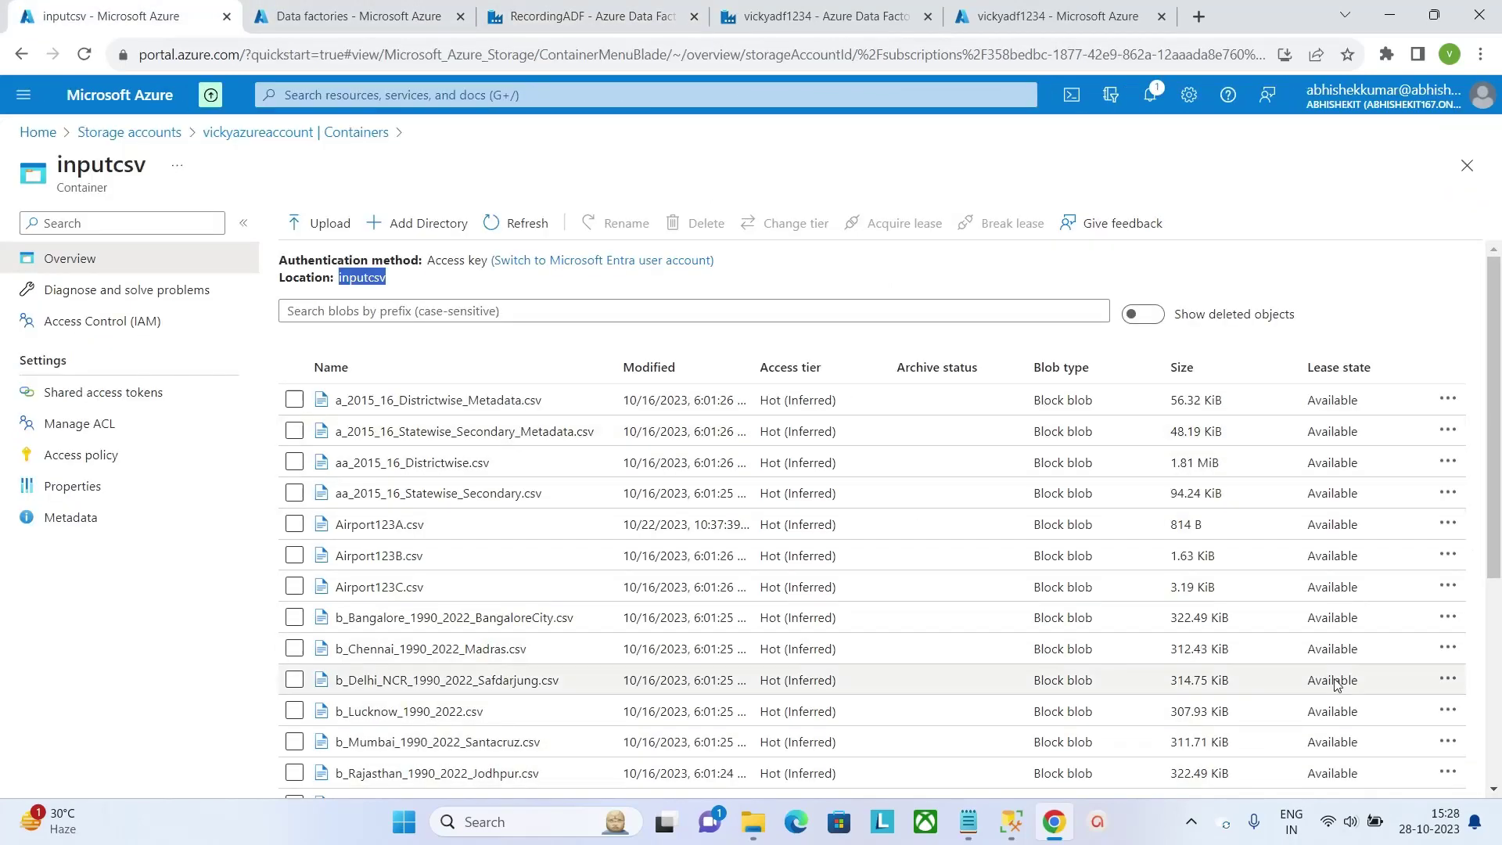
pyautogui.scroll(-5, 1499, 714)
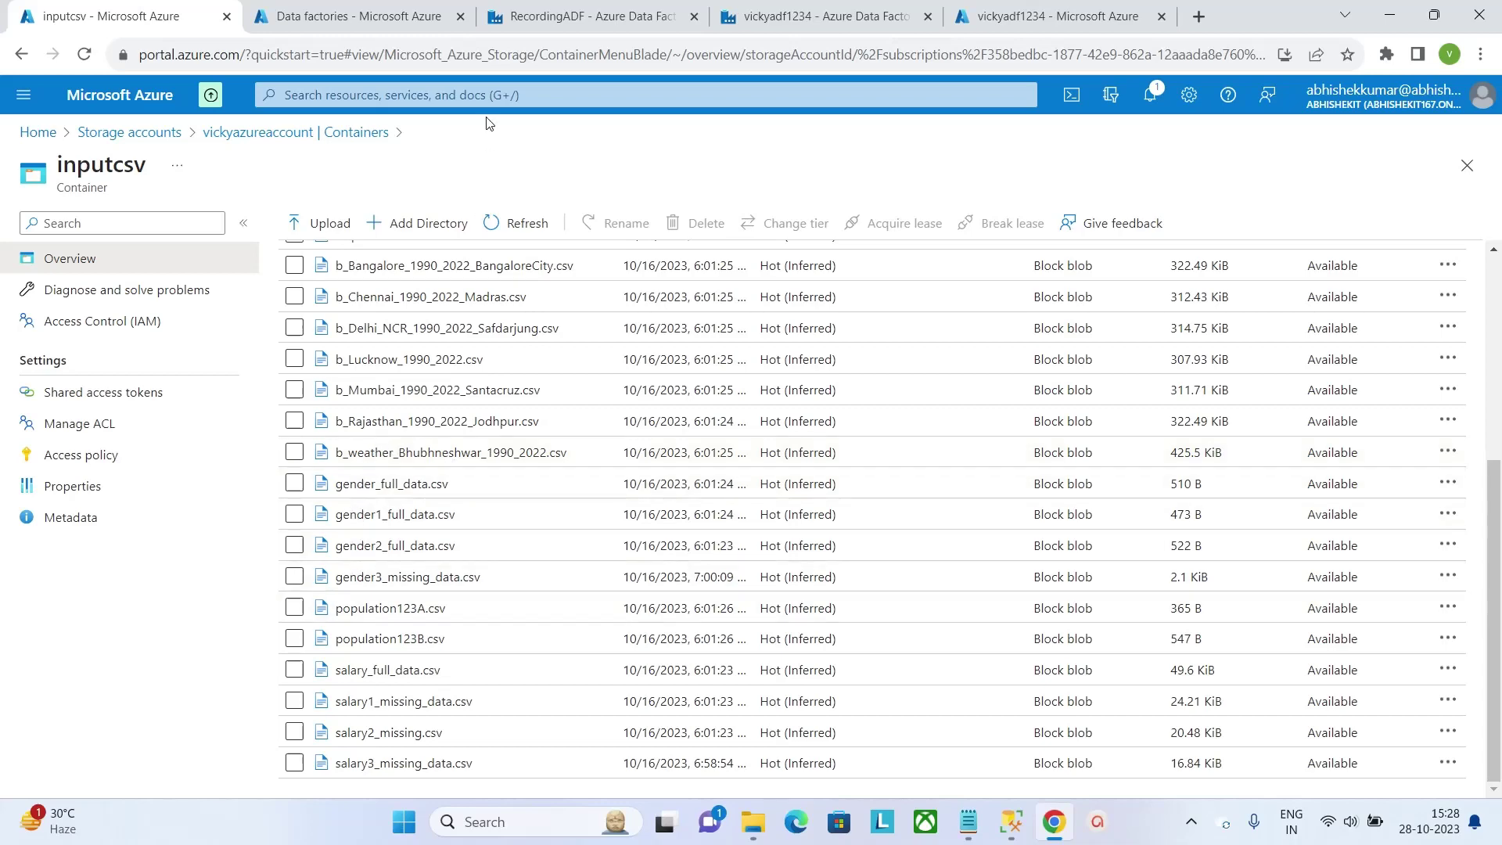
# Examine the full Get_all_files activity output in the RecordingADF data factory to check the listed child items.
pyautogui.click(582, 16)
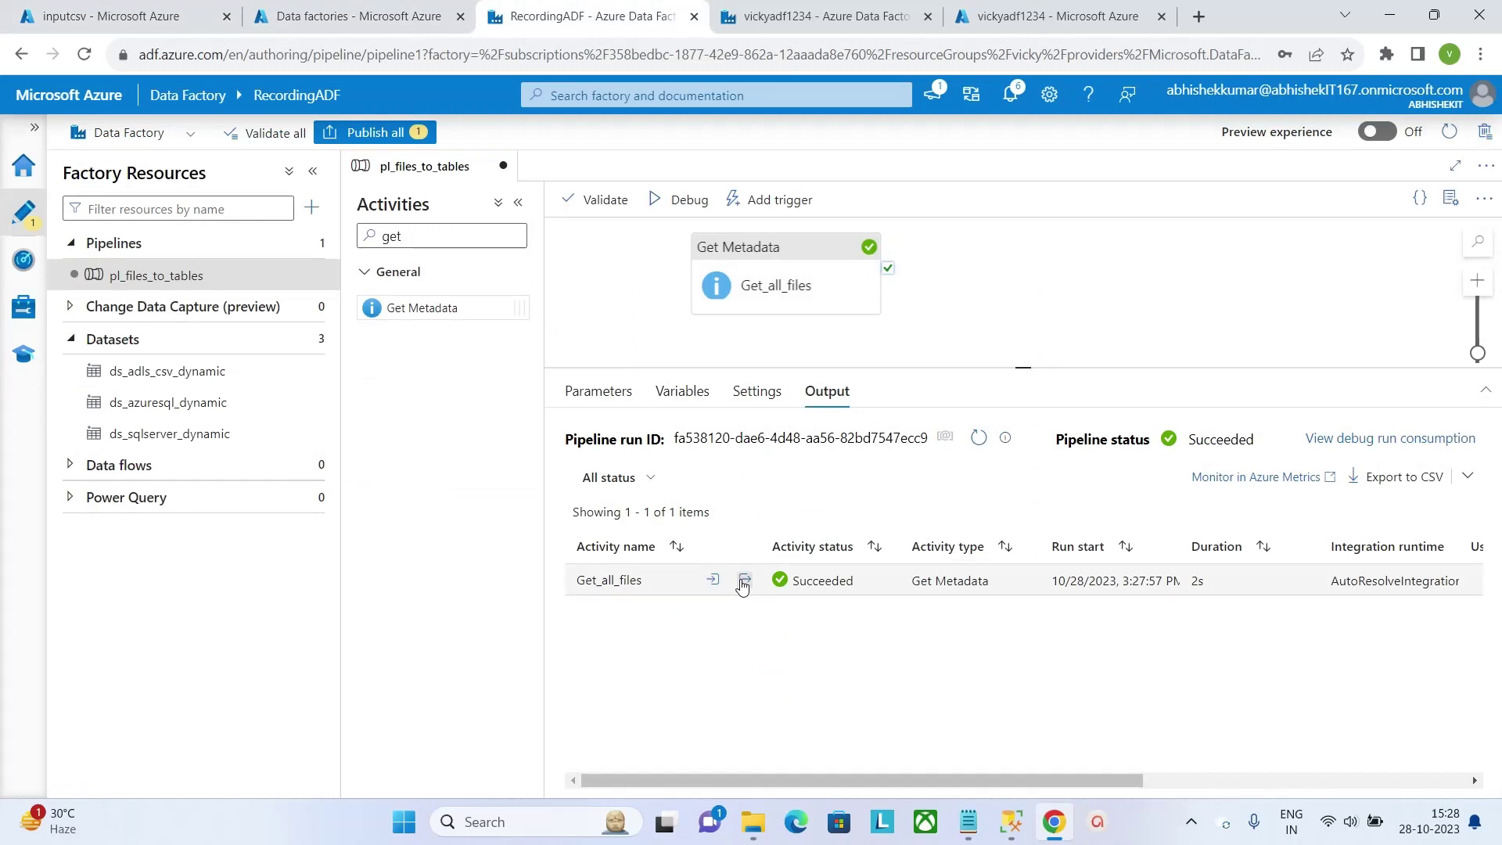
pyautogui.click(744, 583)
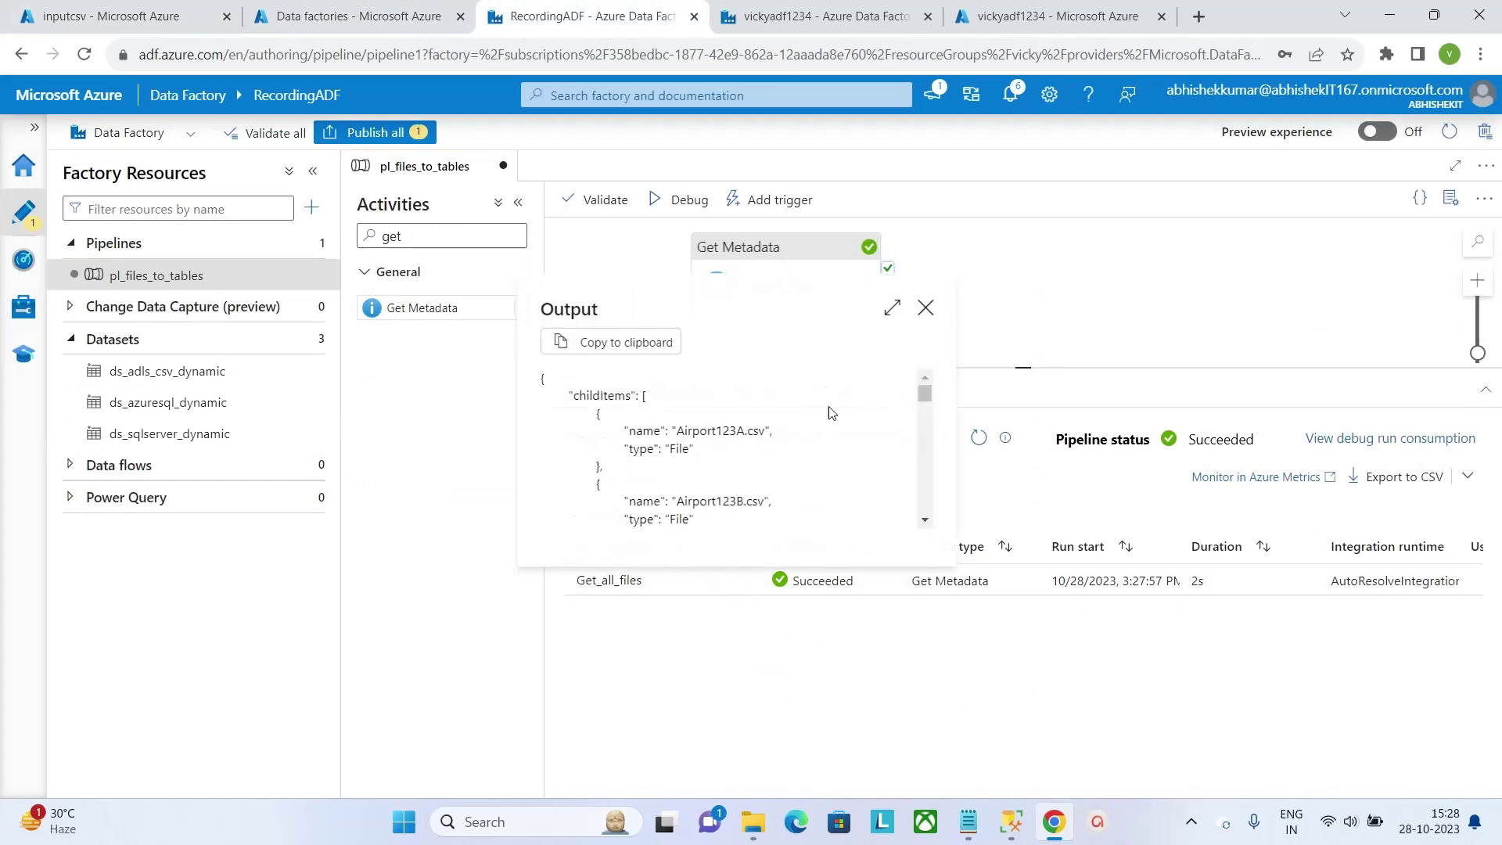
pyautogui.click(889, 309)
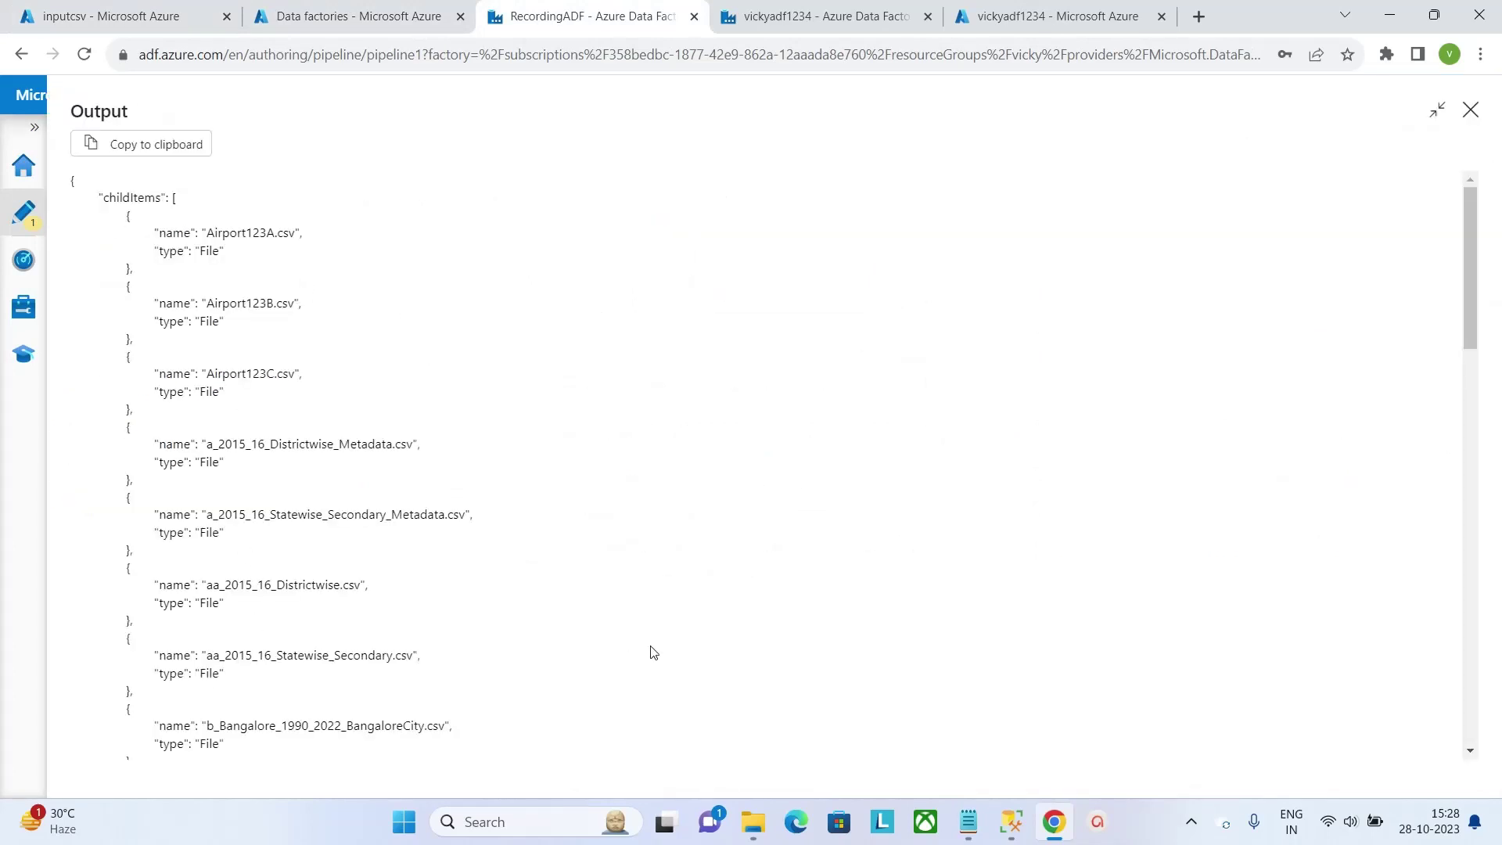
pyautogui.click(1471, 621)
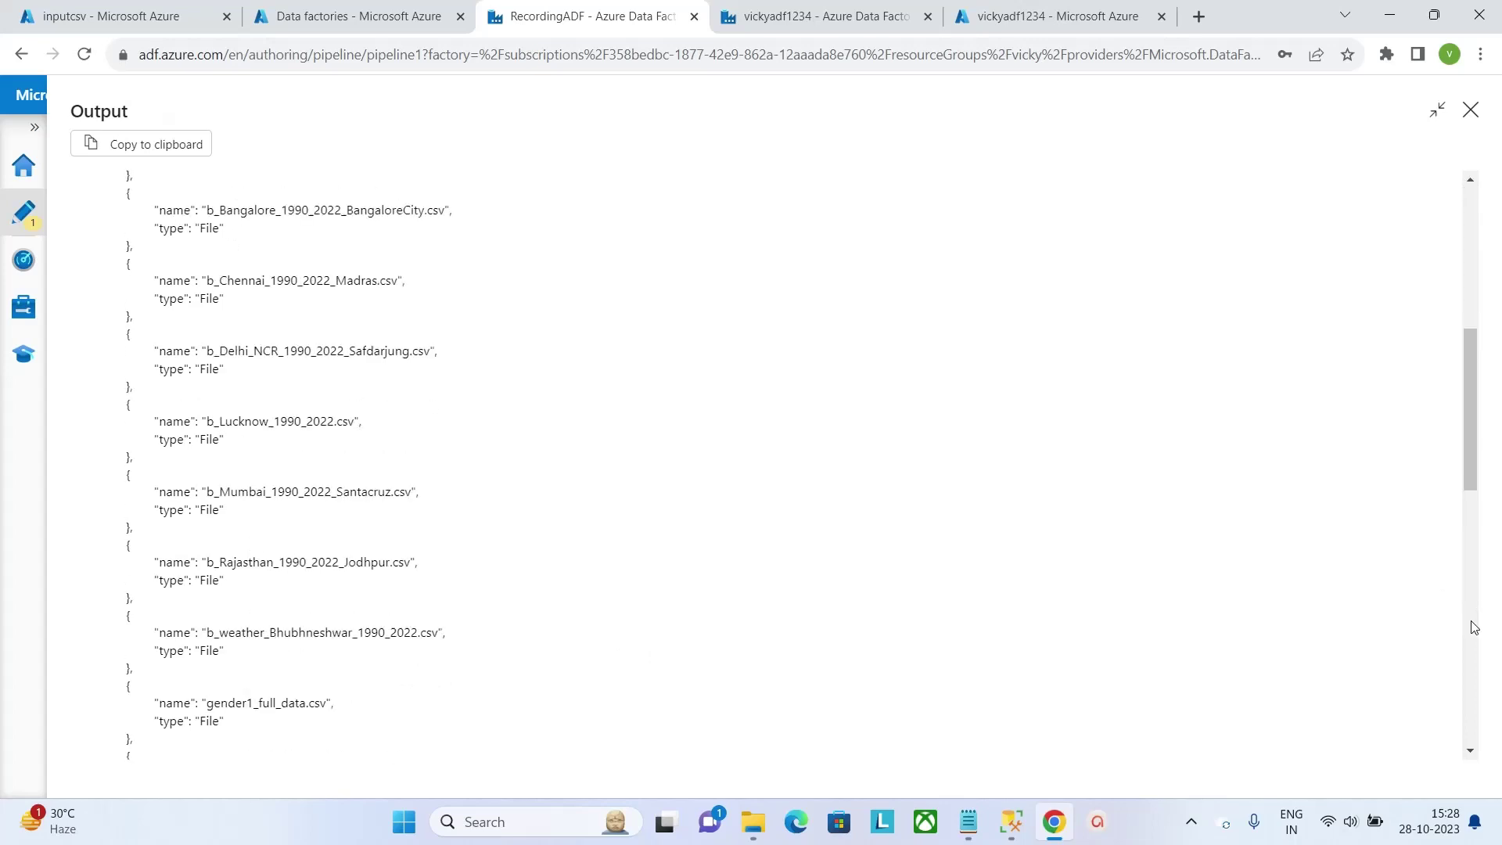
pyautogui.click(1471, 725)
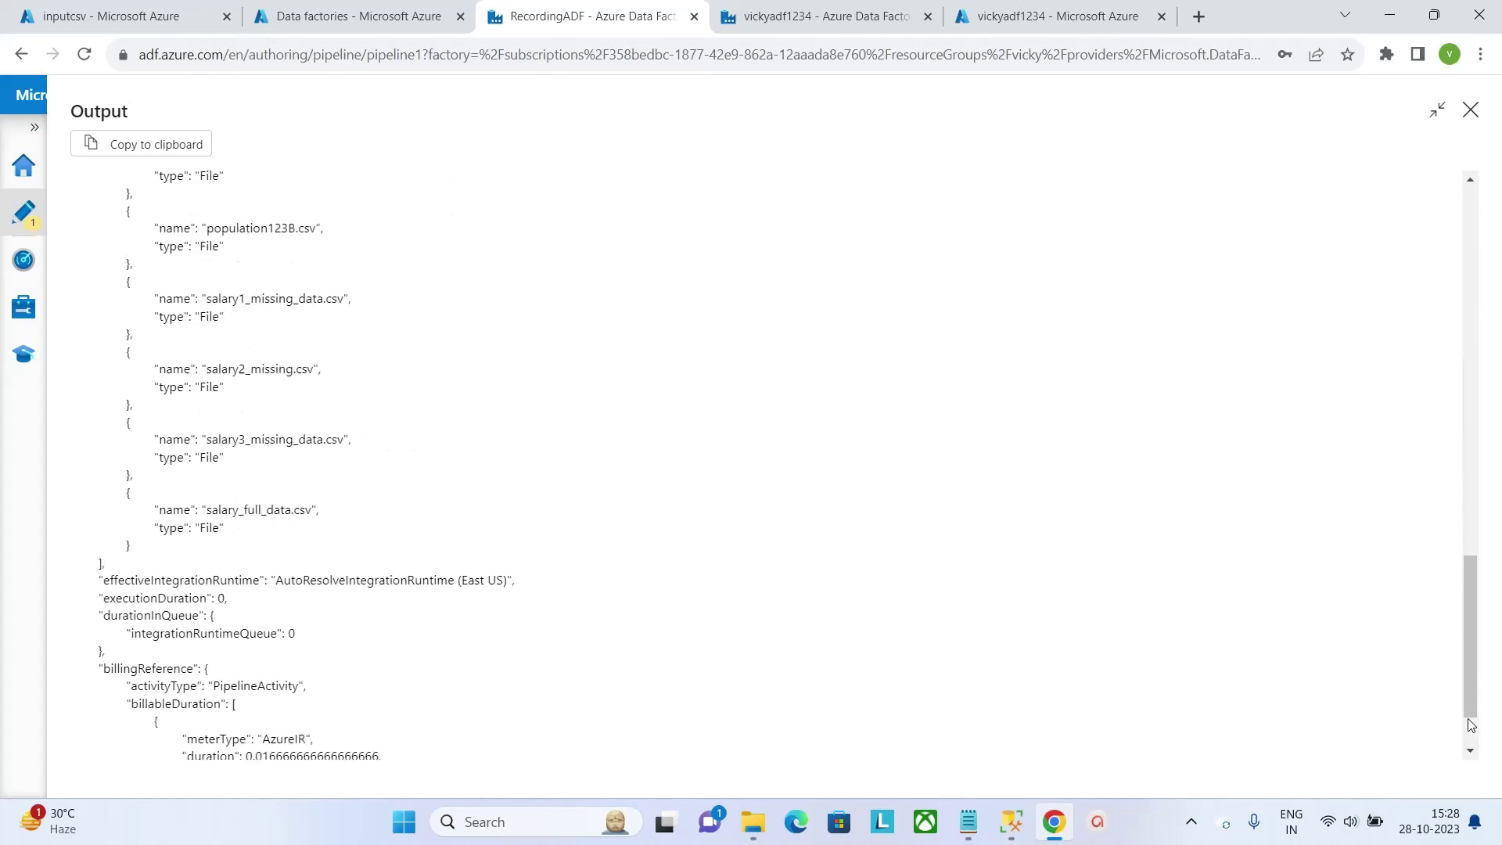
pyautogui.click(1470, 725)
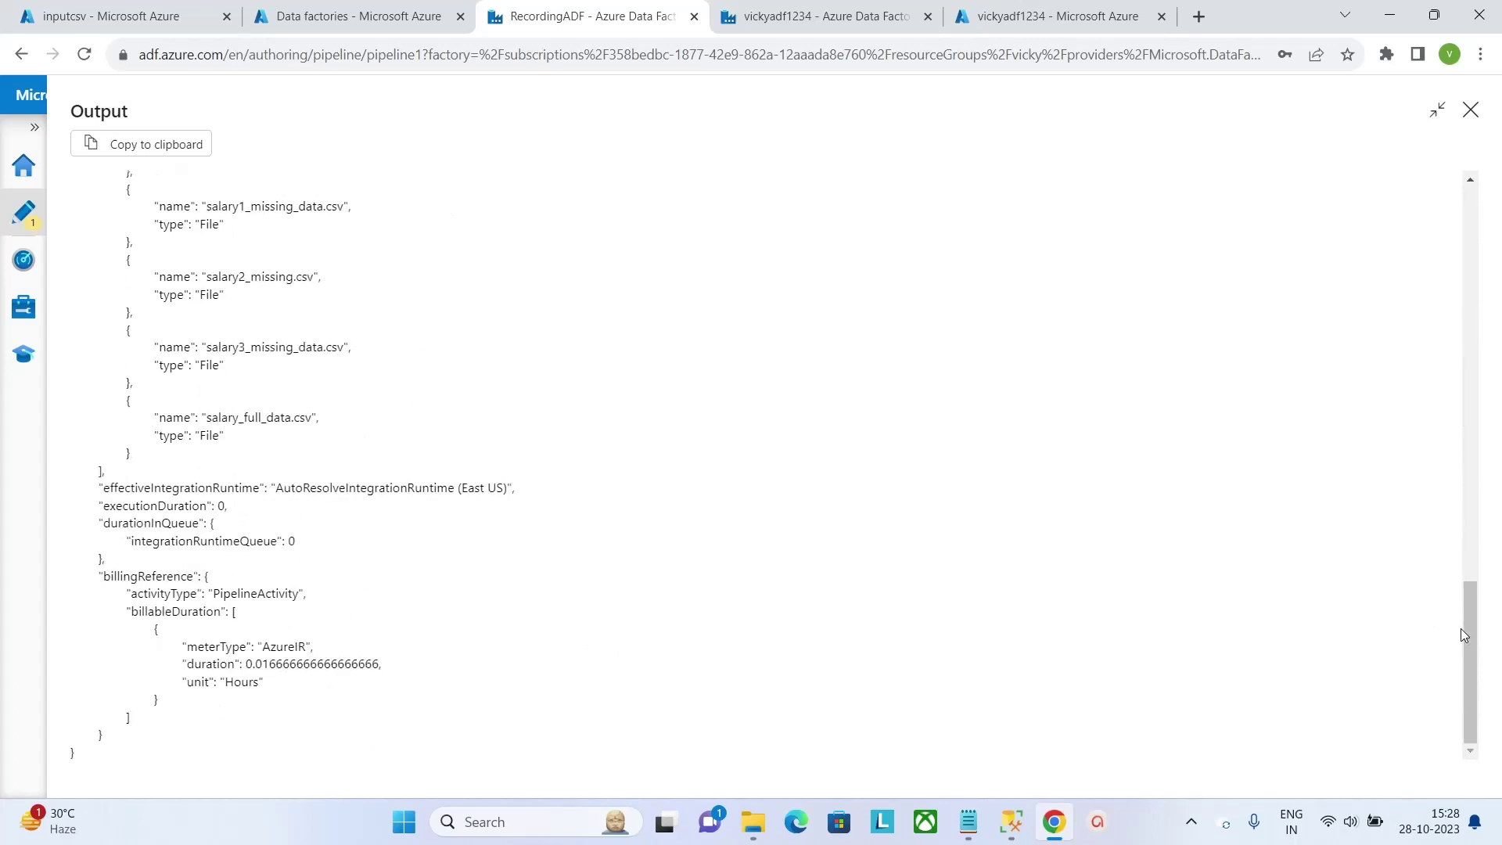
pyautogui.moveTo(1472, 642); pyautogui.dragTo(1452, 493)
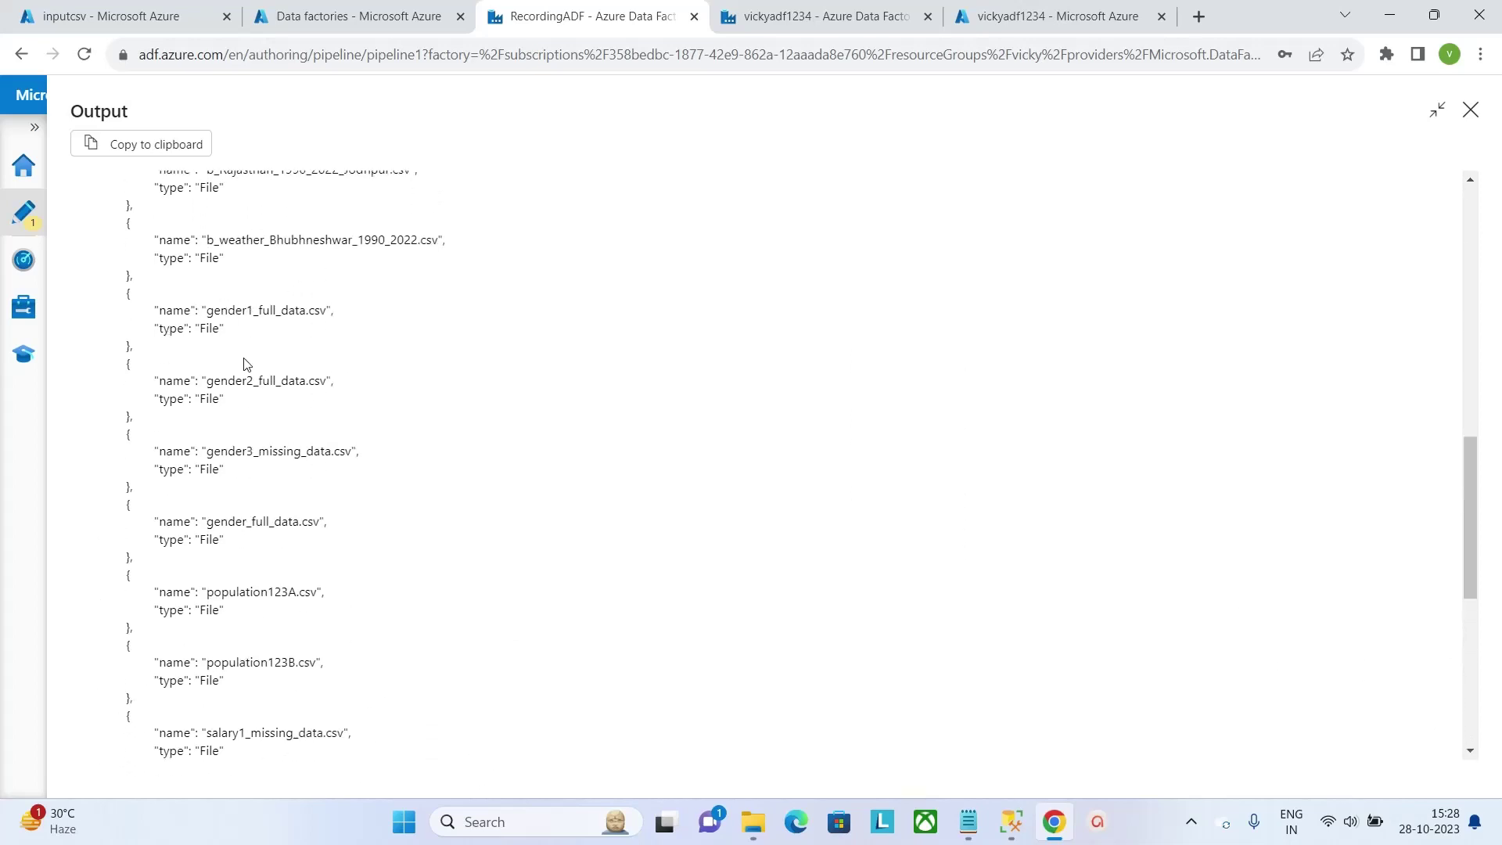
pyautogui.click(1470, 109)
# Find the Filter activity and add it to the pipeline canvas beside Get_all_files.
pyautogui.click(472, 233)
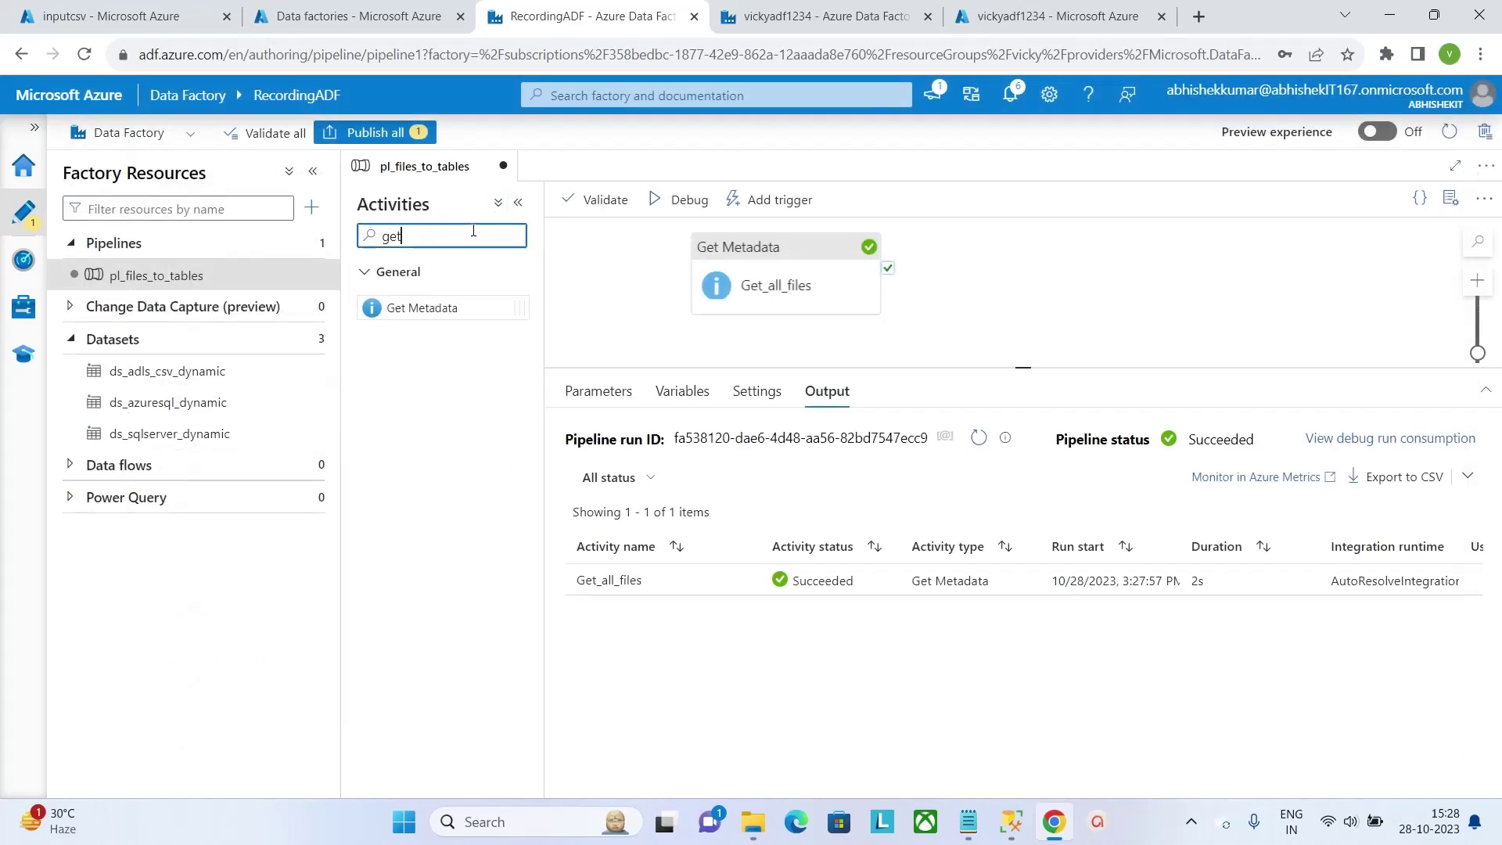
pyautogui.press('BackSpace')
pyautogui.press('BackSpace')
pyautogui.press('BackSpace')
pyautogui.write('filt')
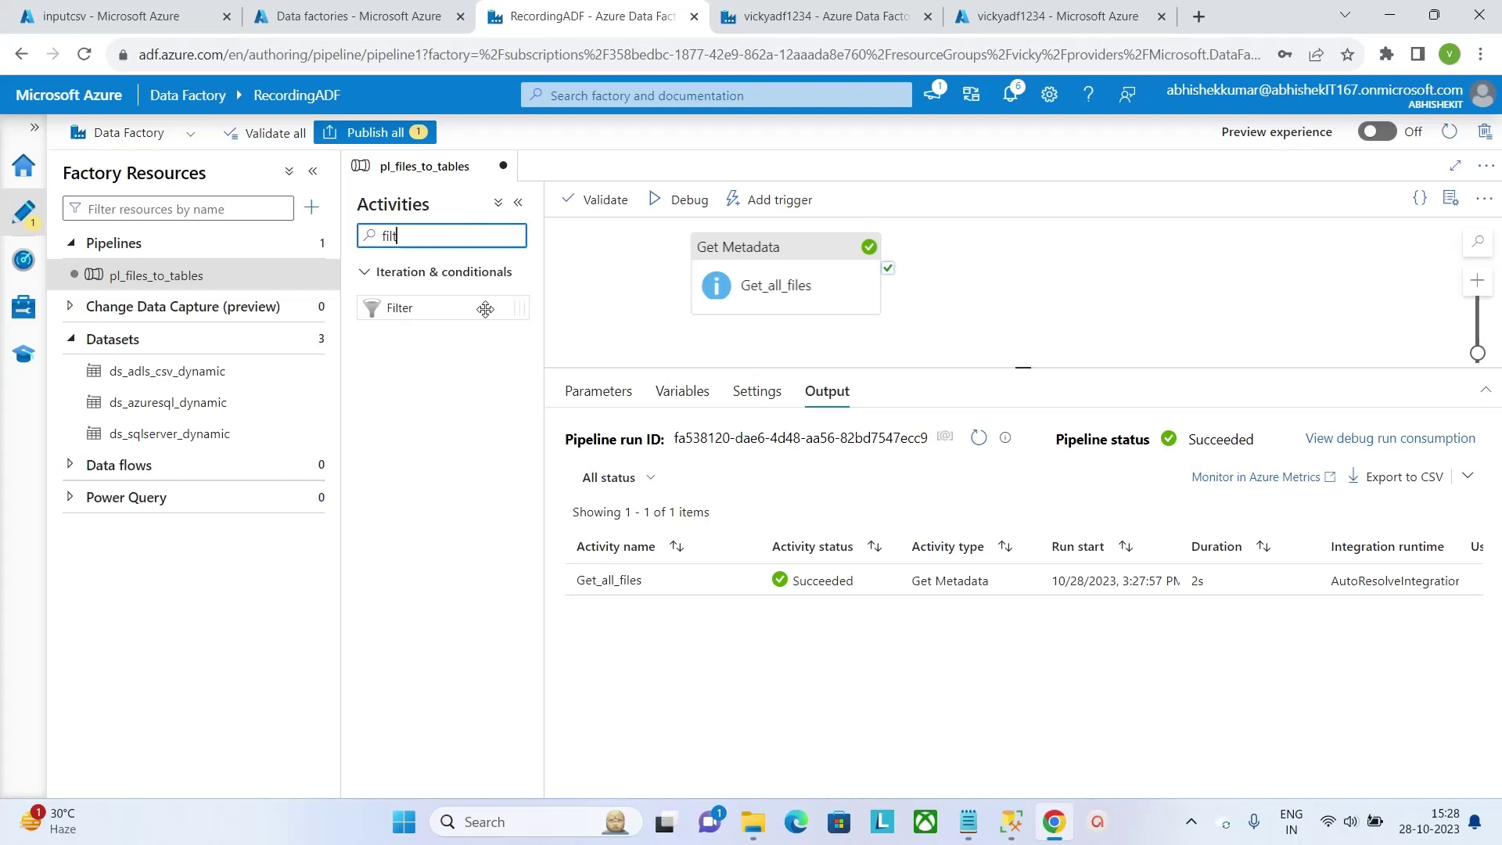
pyautogui.moveTo(479, 307); pyautogui.dragTo(1115, 301)
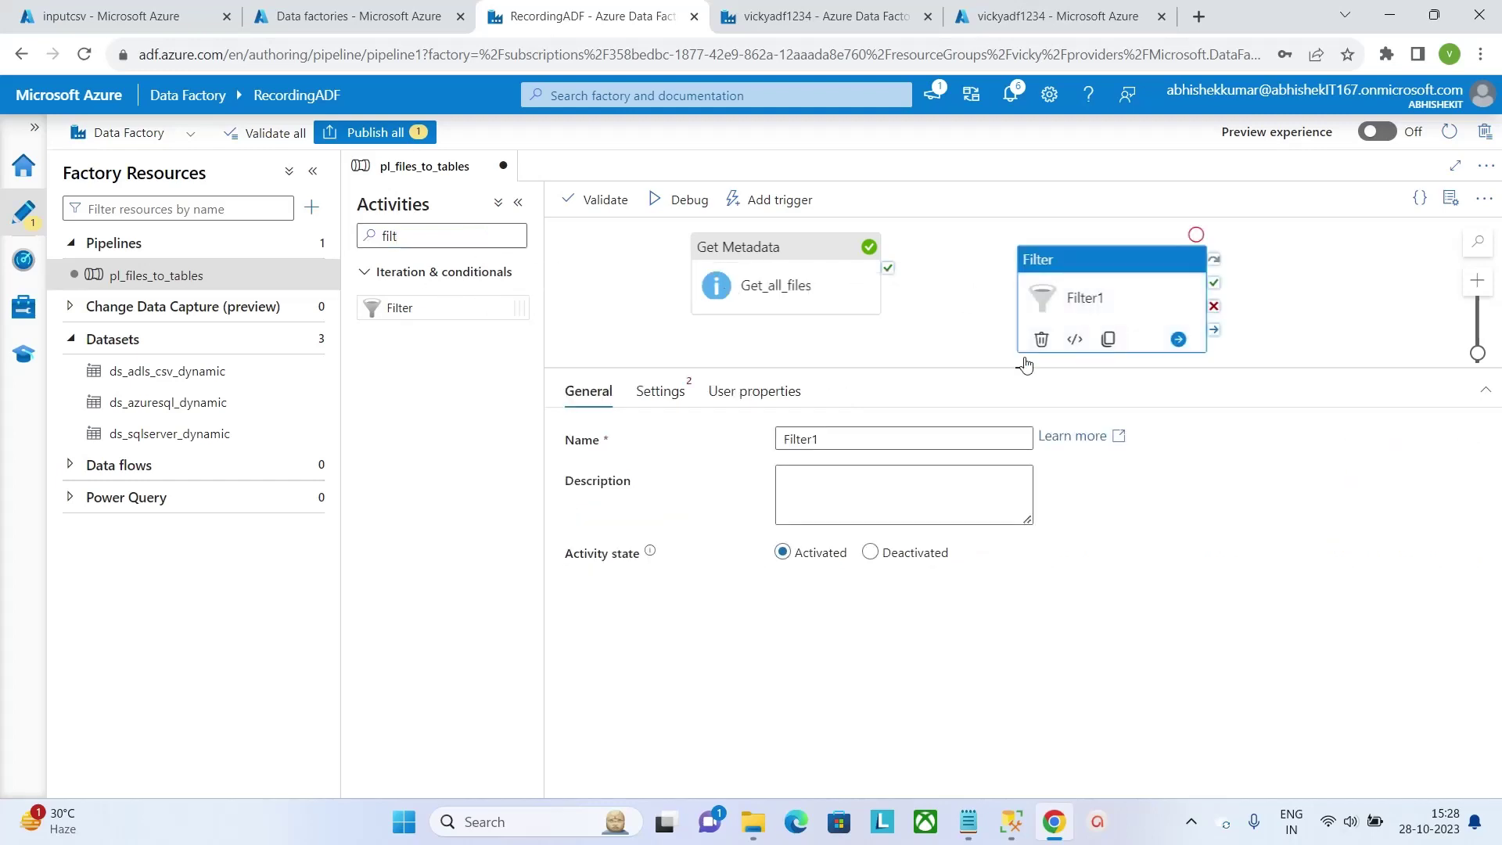
# Connect Get_all_files on success to the new Filter activity and name the filter Filter_gender.
pyautogui.moveTo(1021, 367); pyautogui.dragTo(1021, 525)
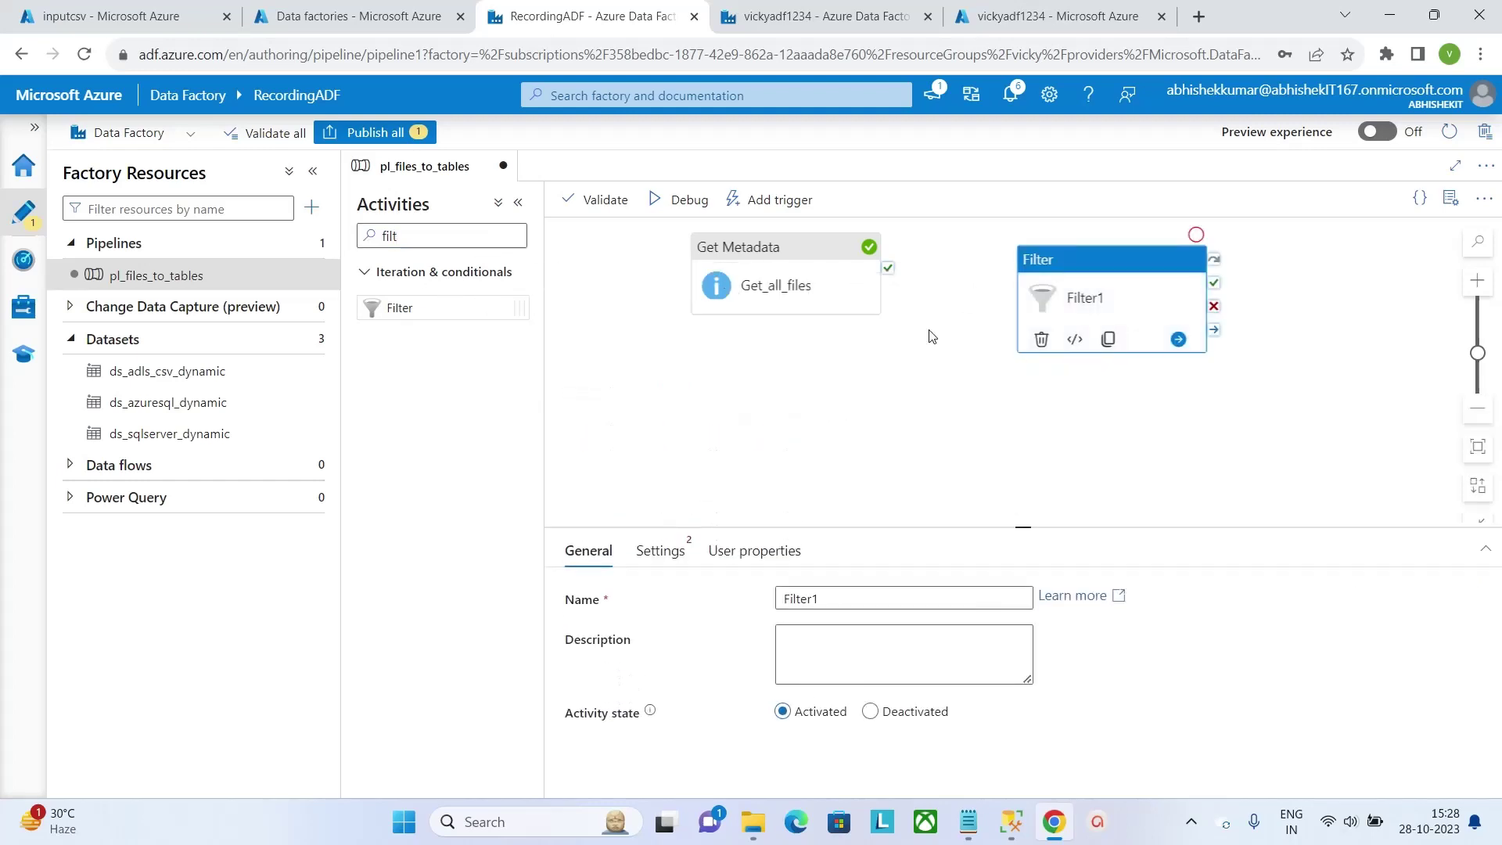
pyautogui.moveTo(891, 275); pyautogui.dragTo(1079, 302)
pyautogui.click(1081, 303)
pyautogui.click(836, 599)
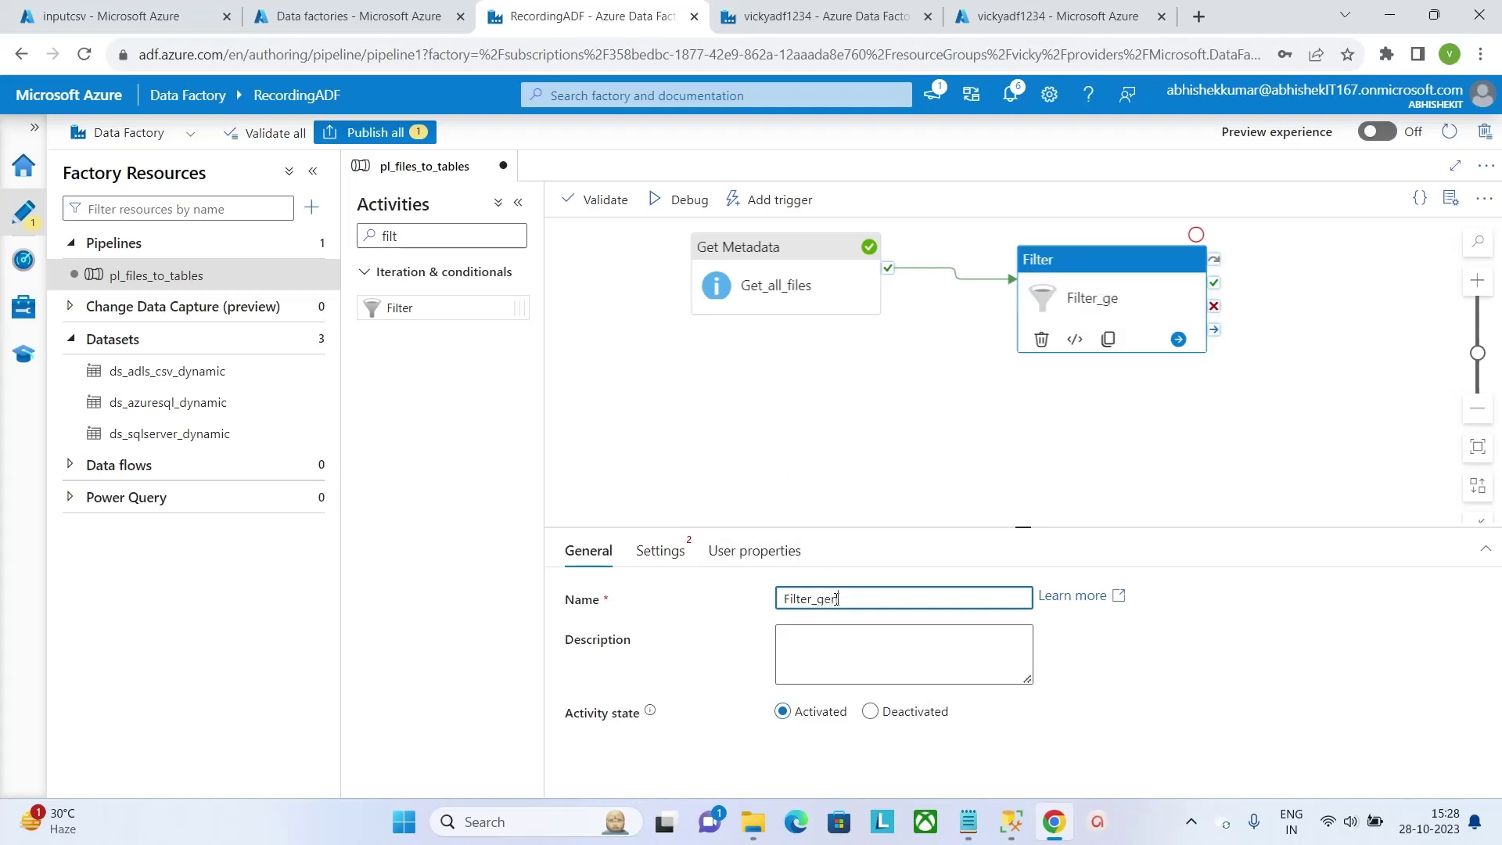
# Set the Items of Filter_gender to the Get_all_files childItems output using dynamic content.
pyautogui.click(677, 551)
pyautogui.click(786, 604)
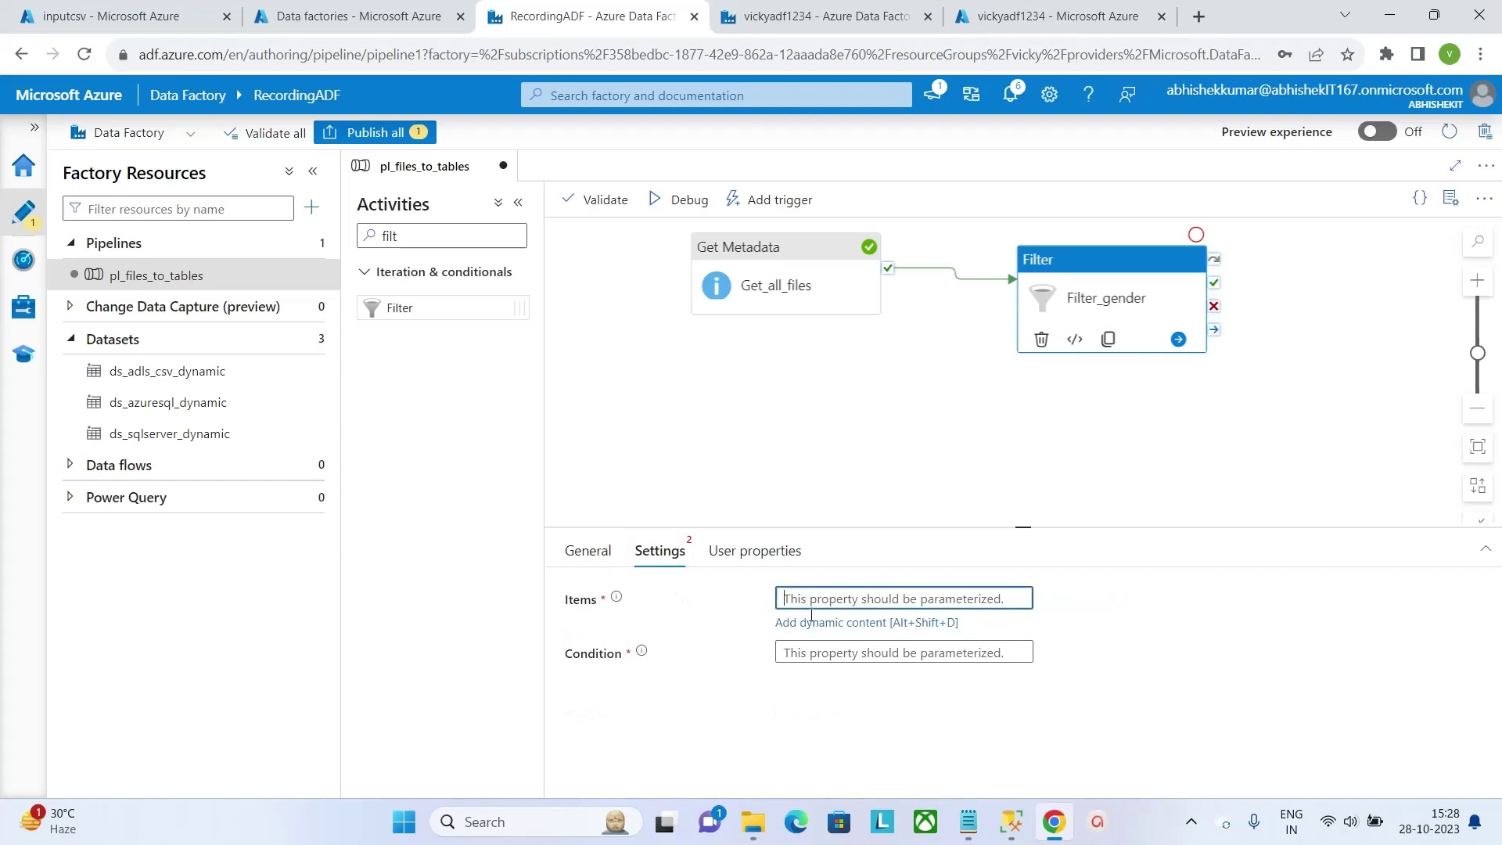
pyautogui.click(812, 623)
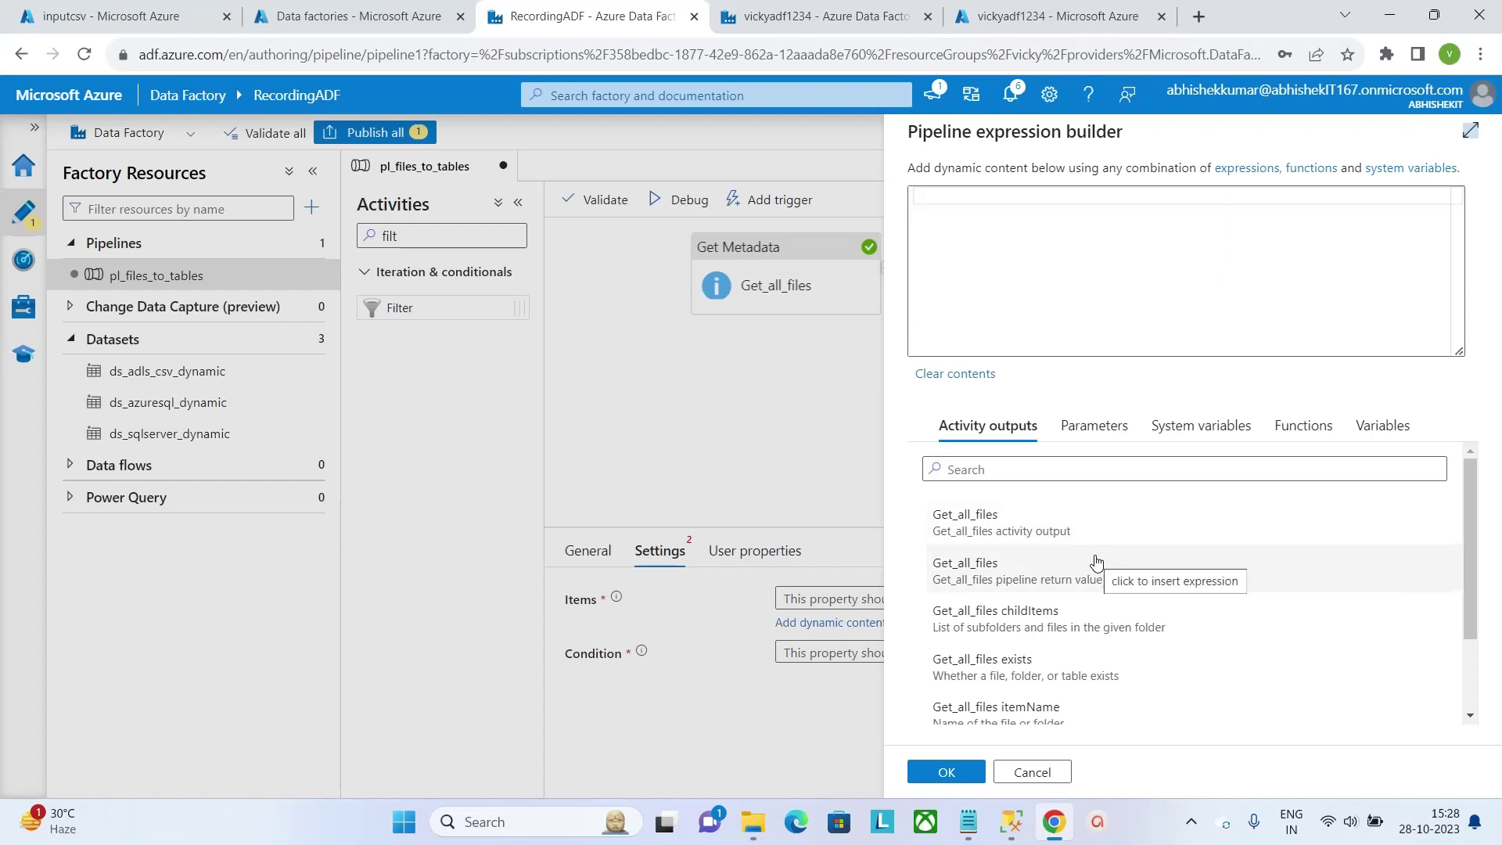
pyautogui.click(1094, 620)
pyautogui.click(968, 774)
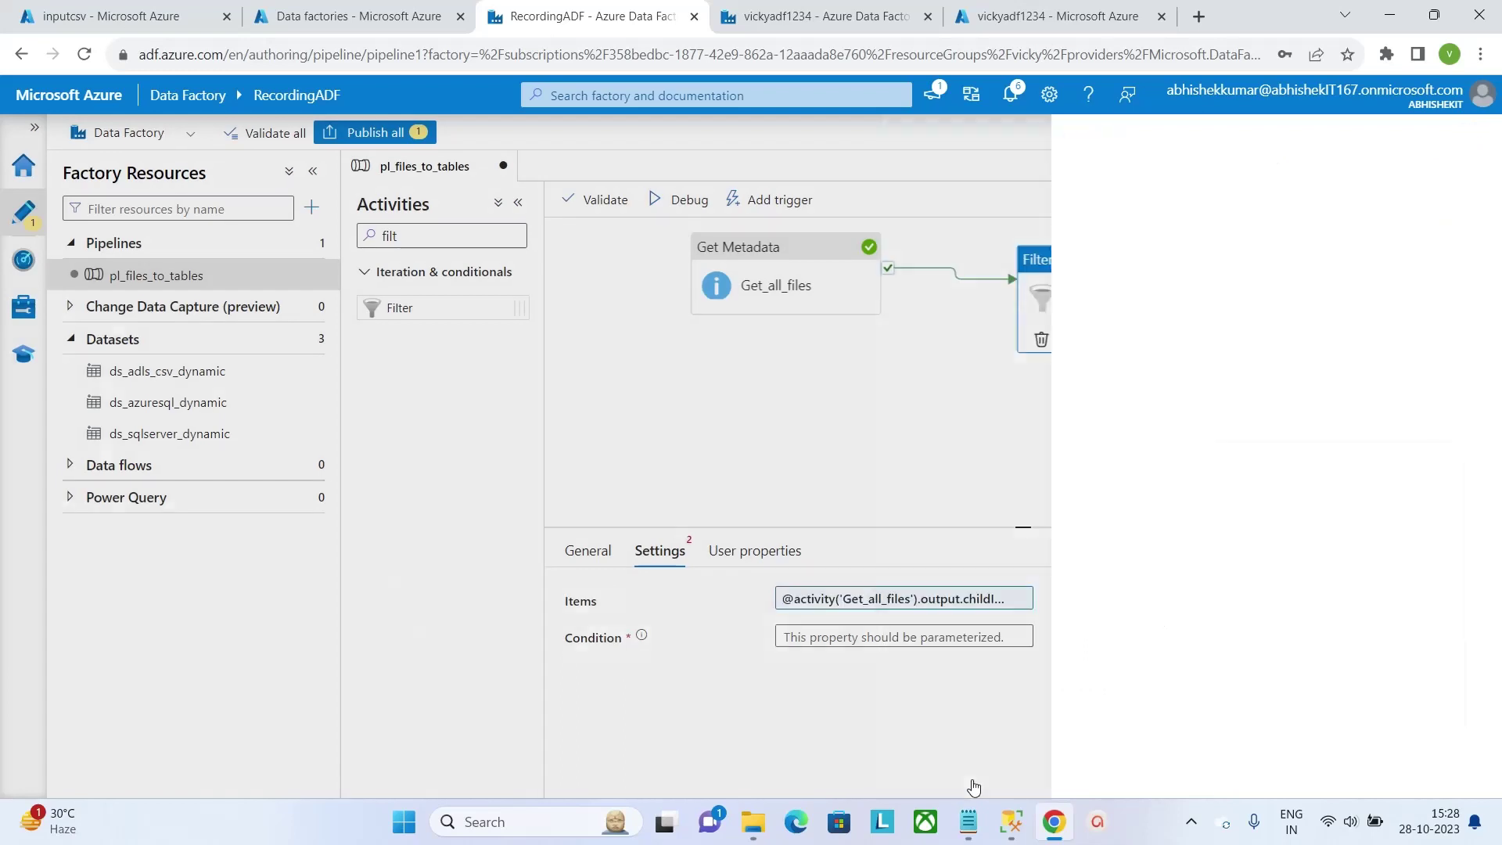
pyautogui.click(859, 637)
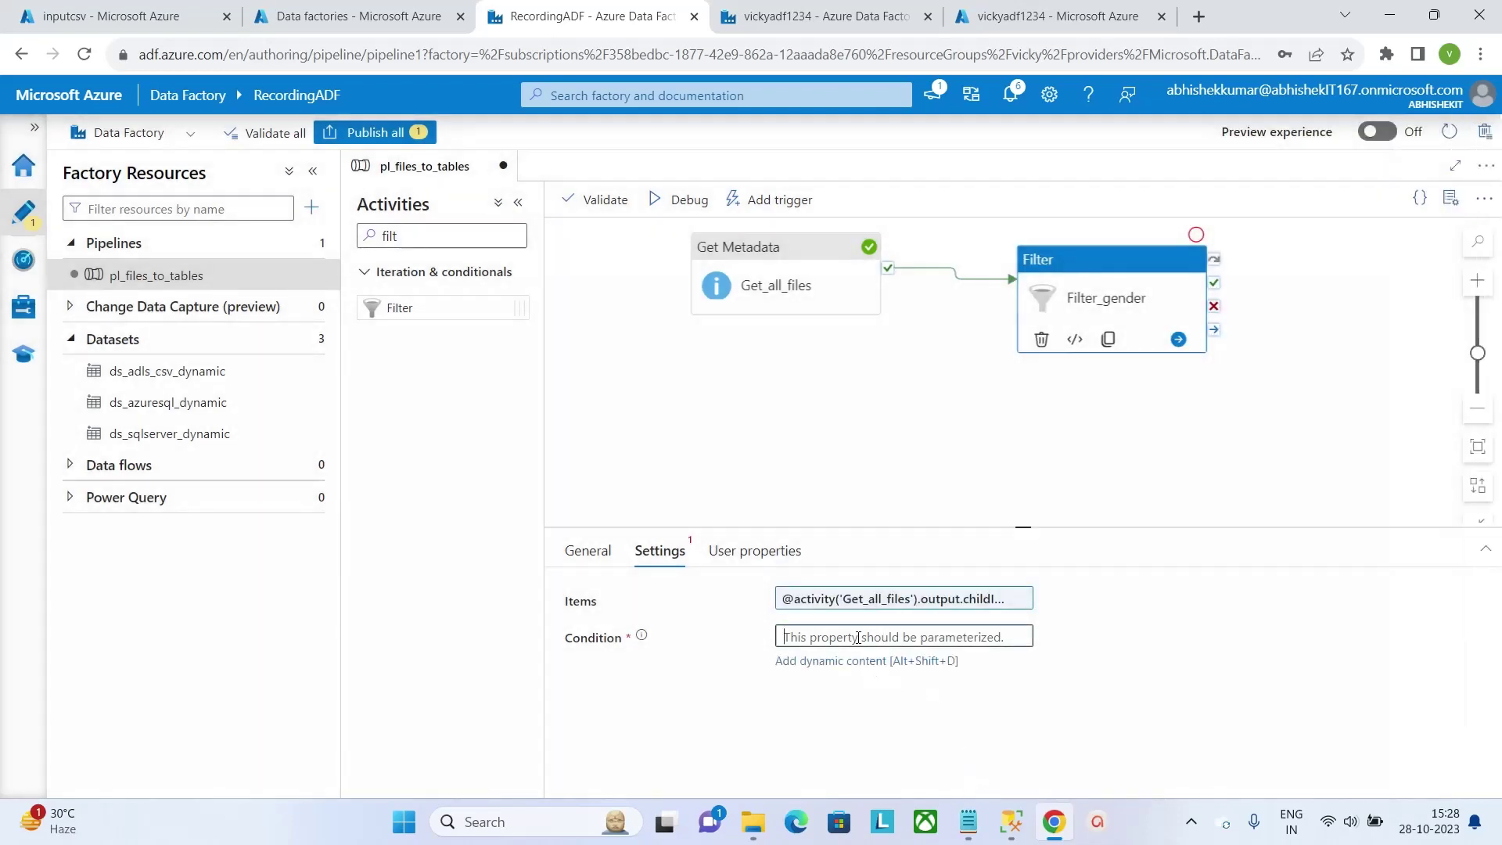
pyautogui.click(826, 665)
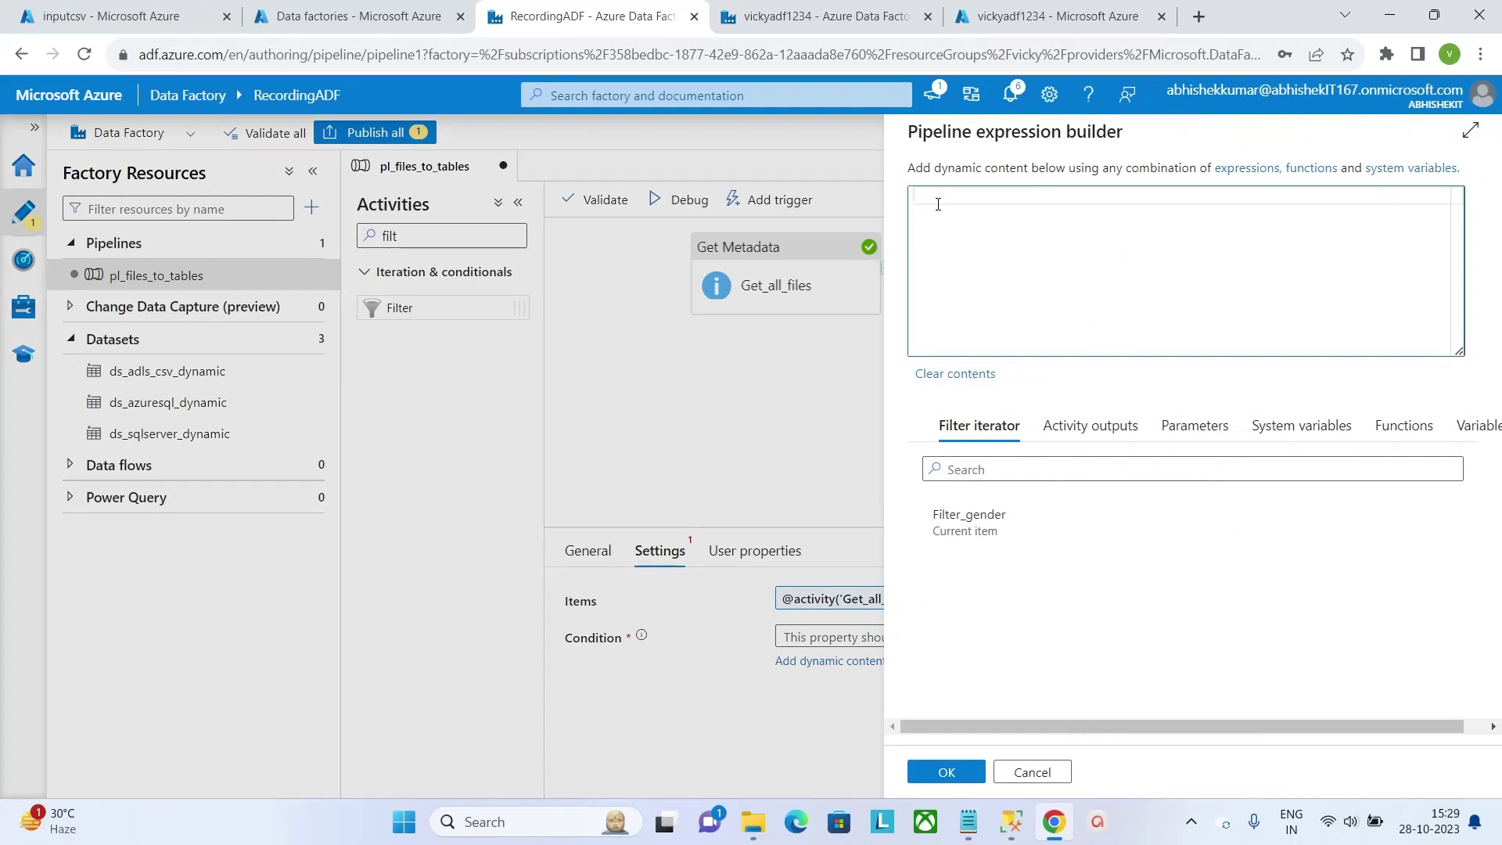
pyautogui.write('@')
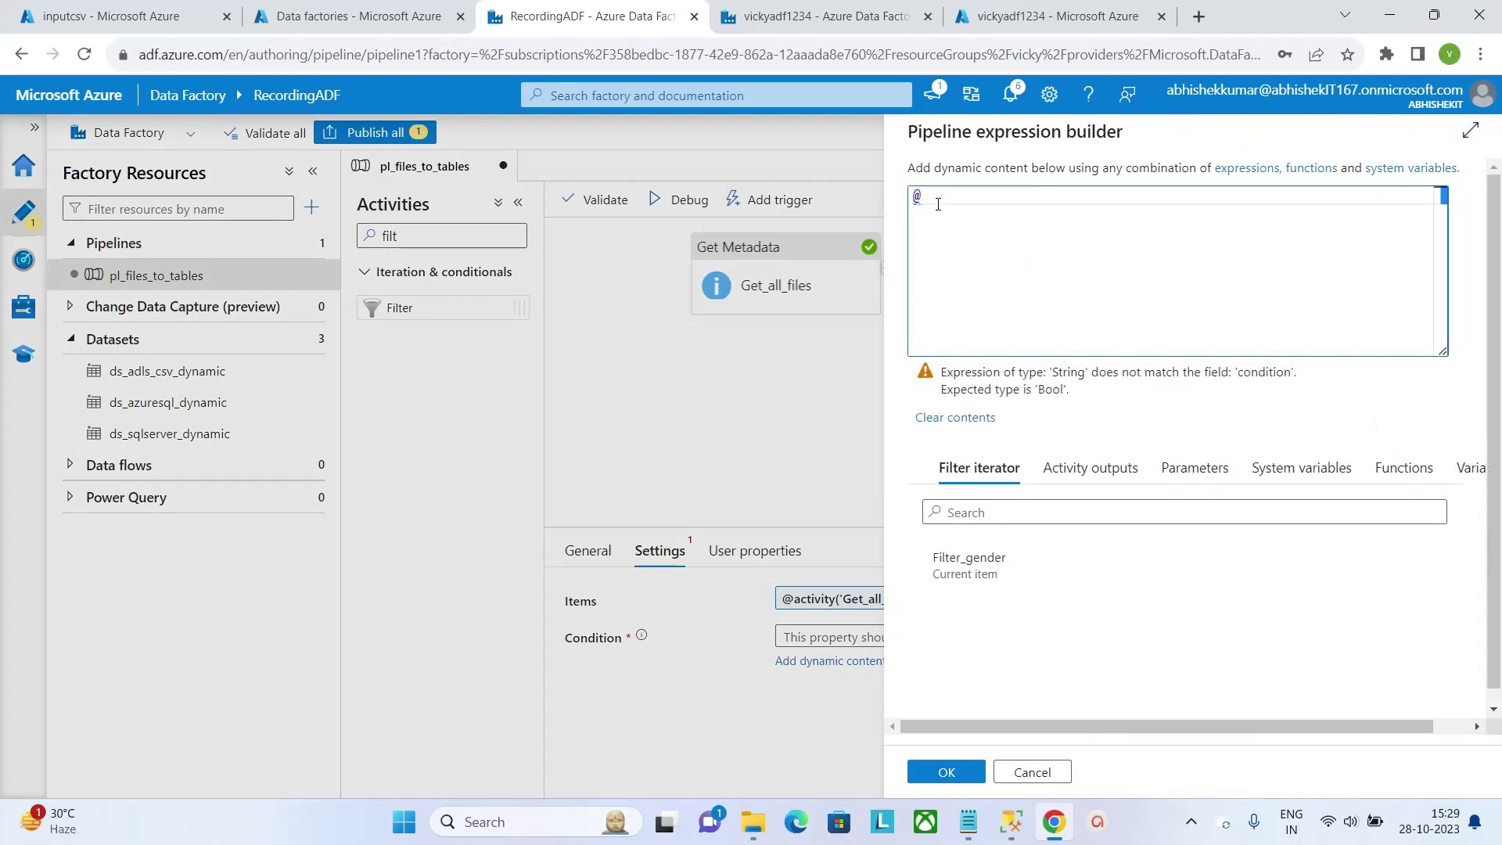
pyautogui.write('and')
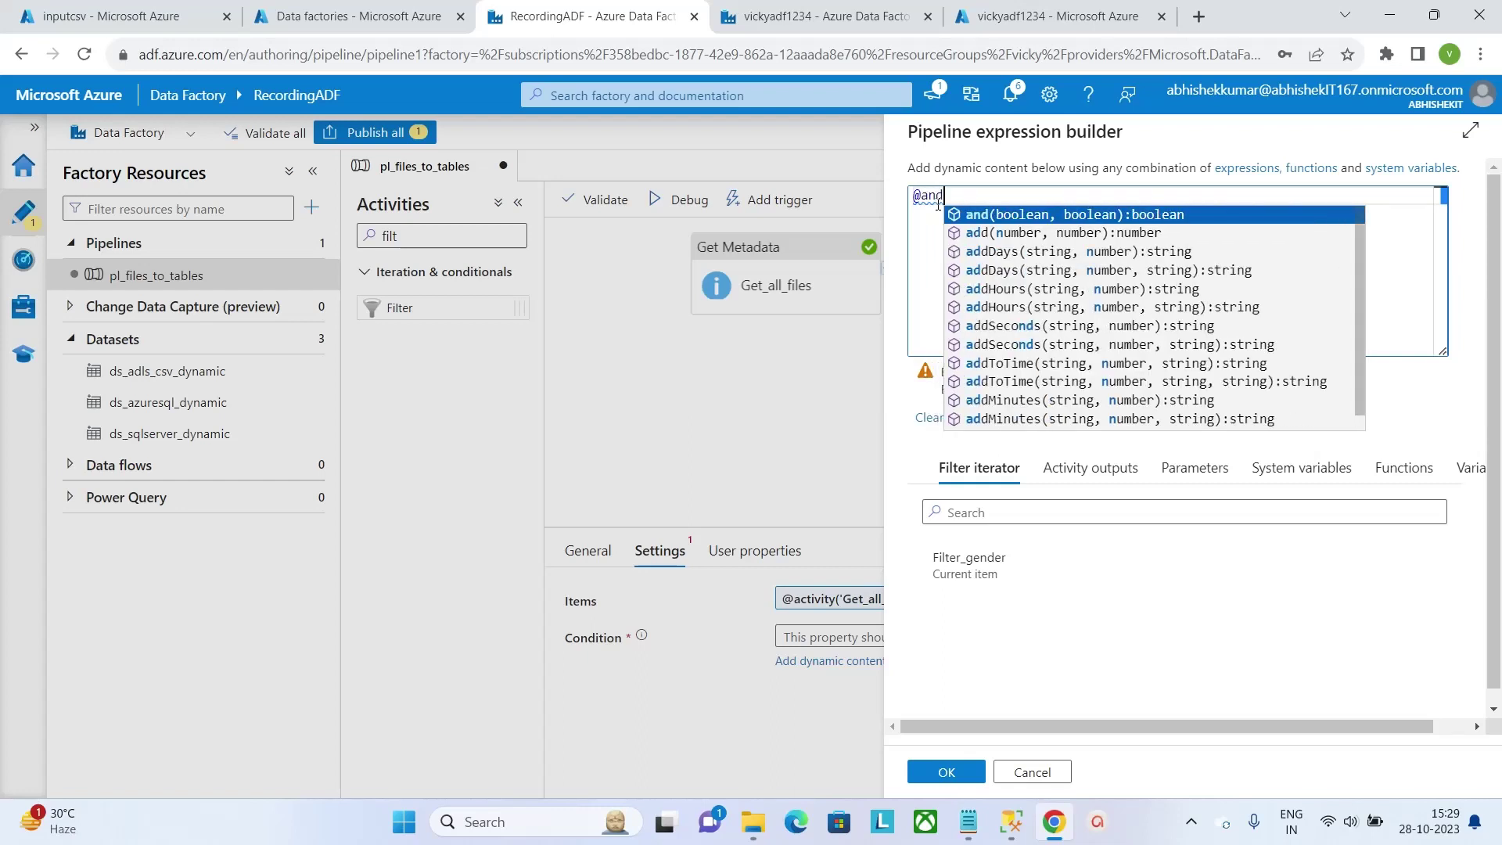
pyautogui.press('Return')
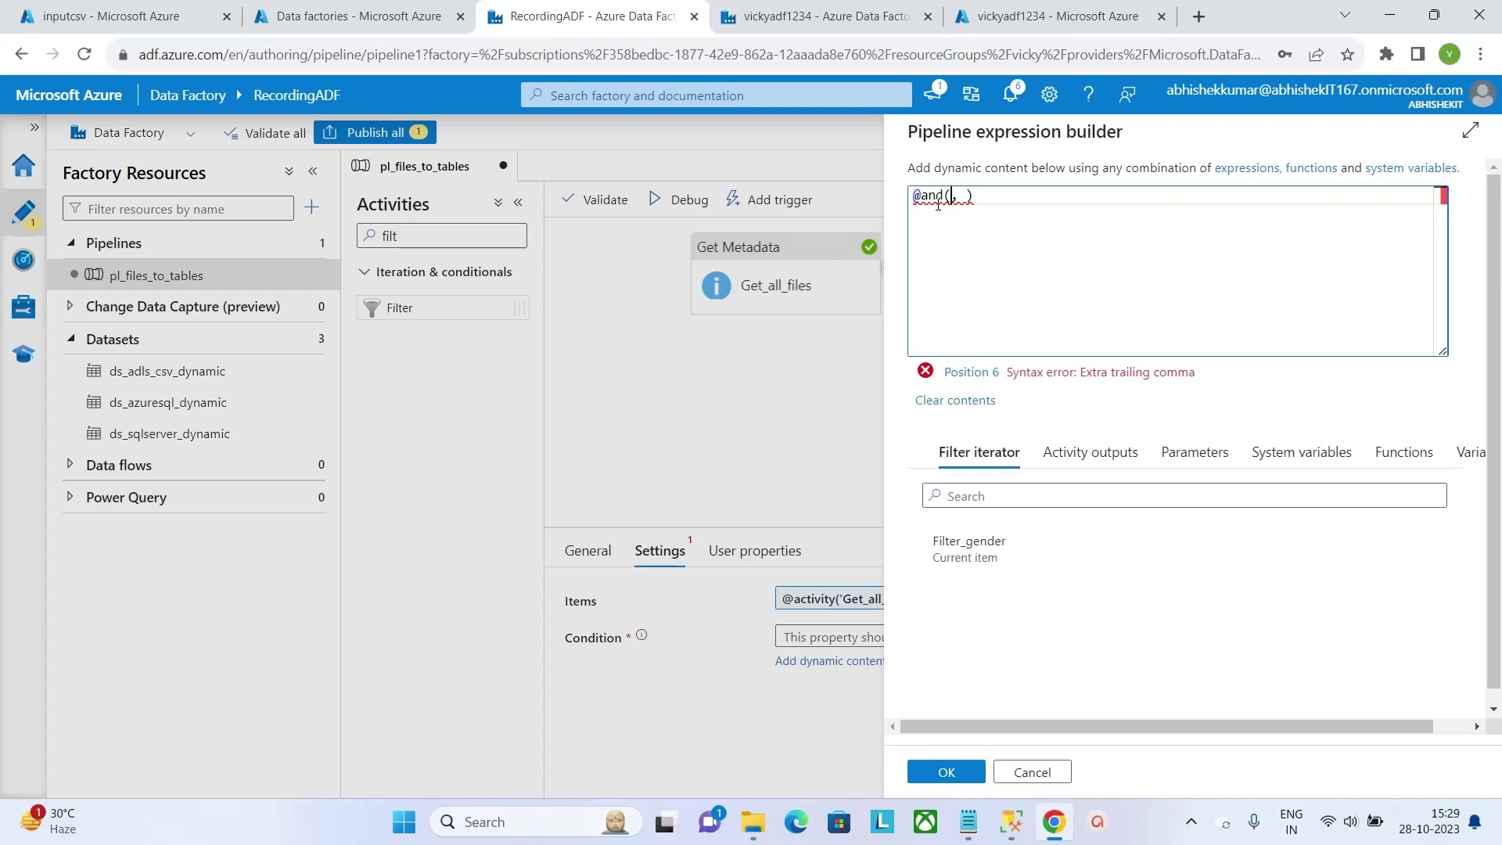
pyautogui.write('equa')
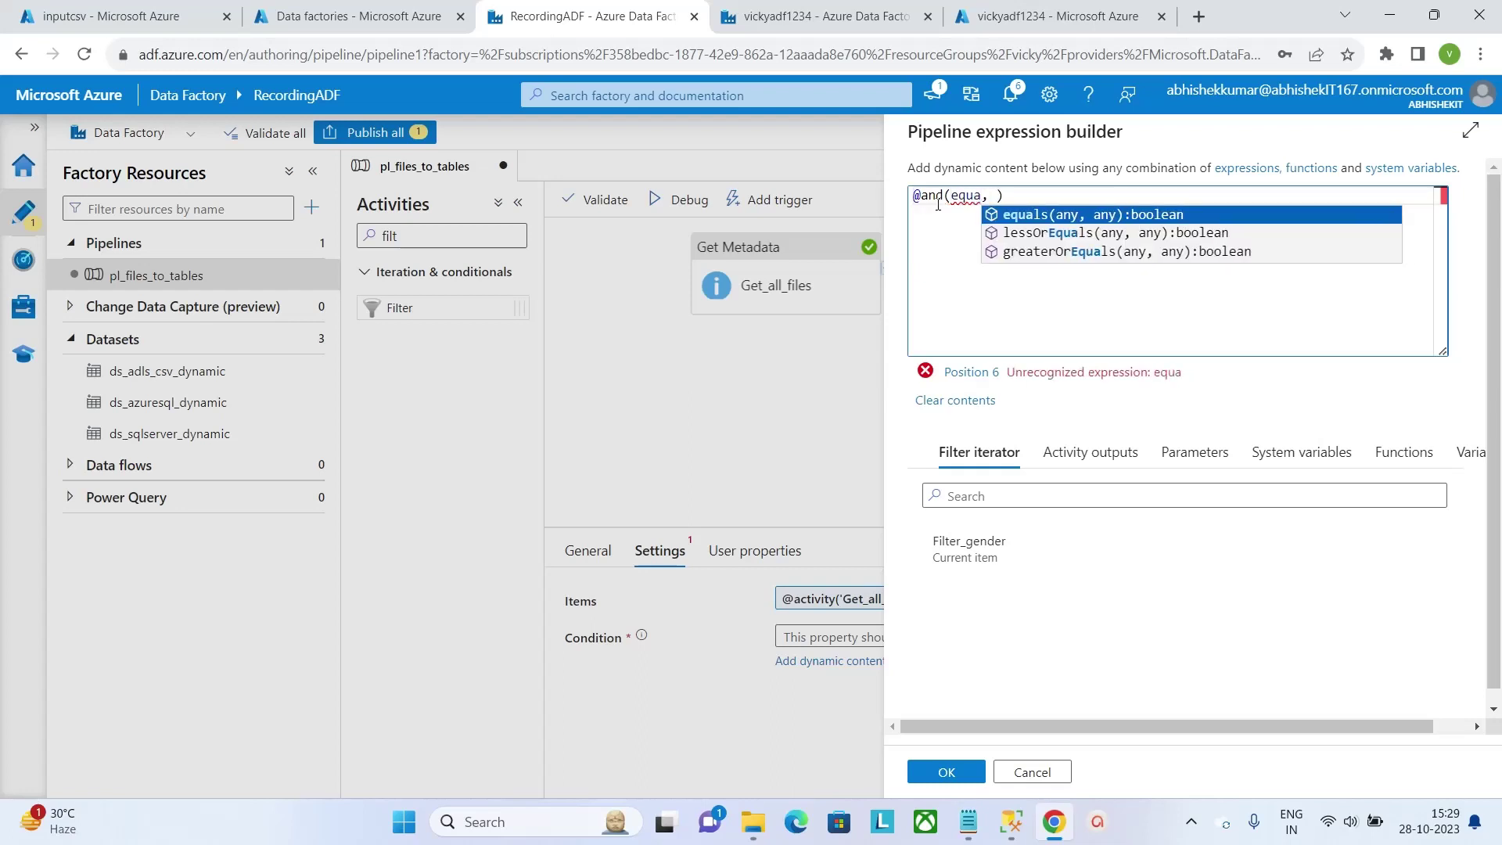
pyautogui.write('ls')
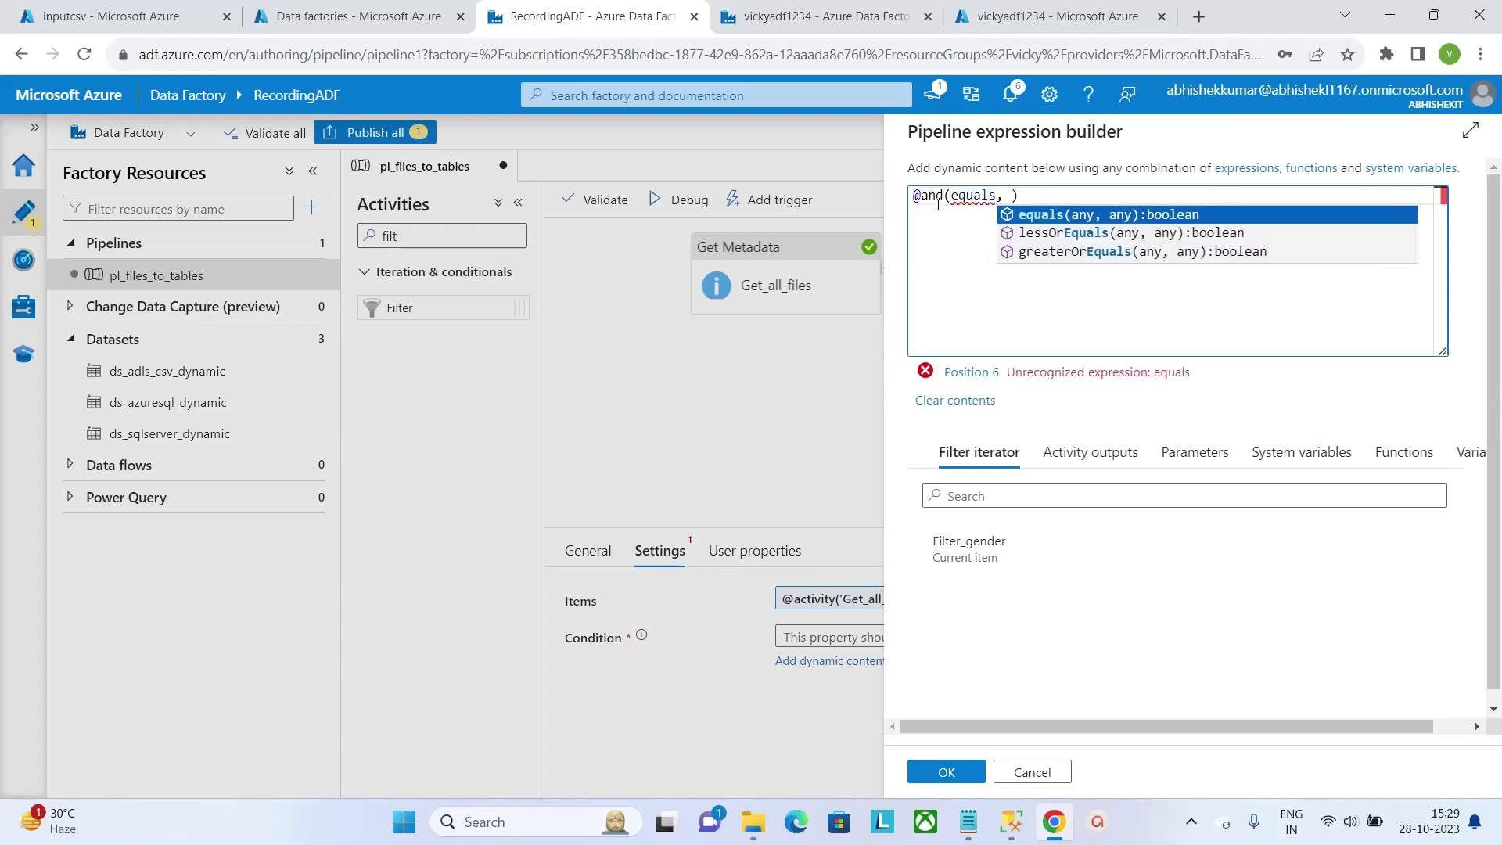
pyautogui.press('Return')
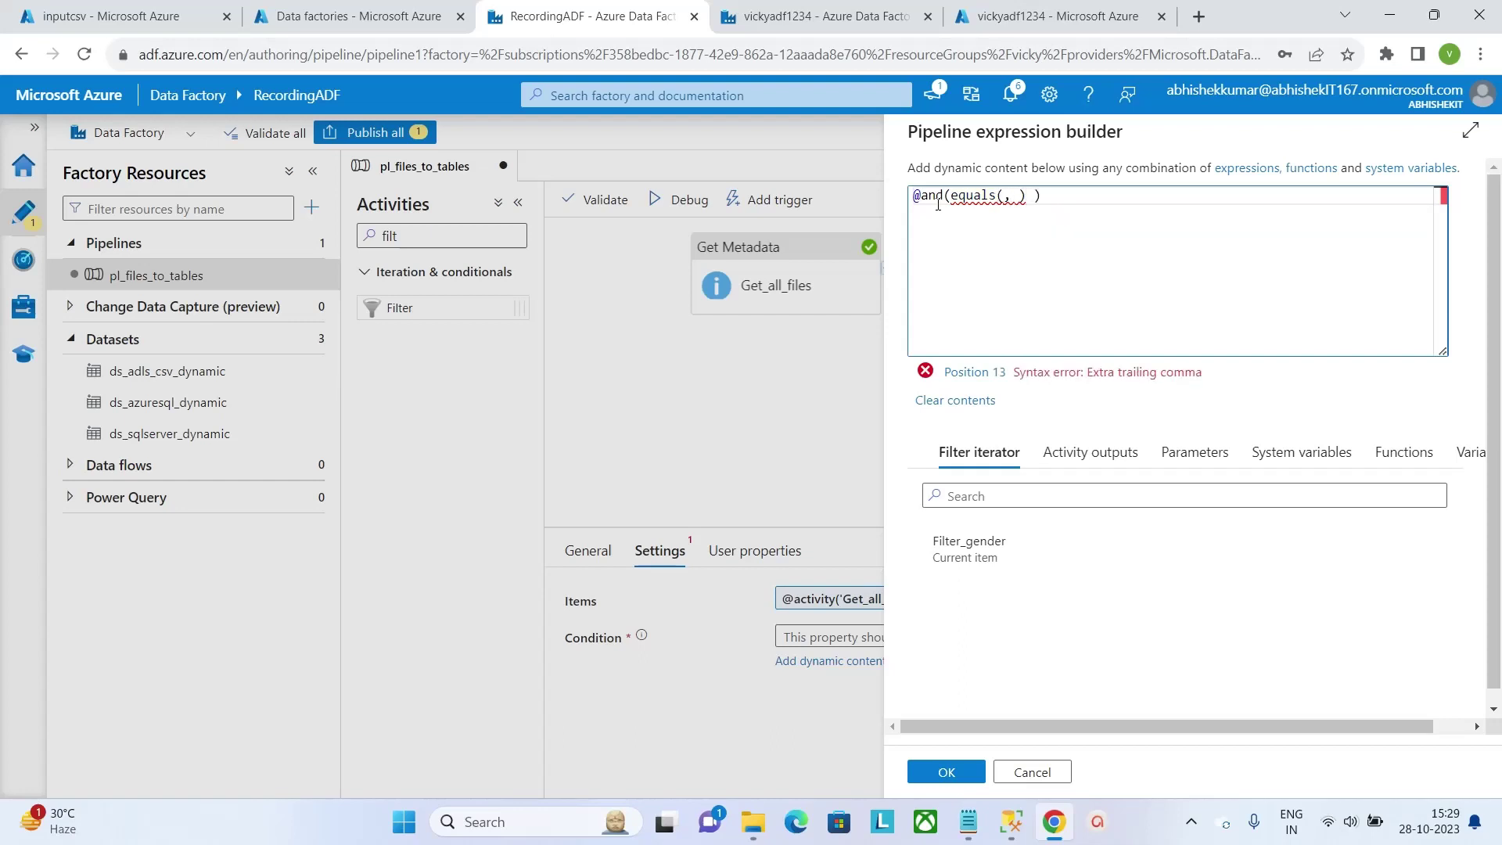
# Complete the equals function so that it compares item().type with 'File'.
pyautogui.write('item')
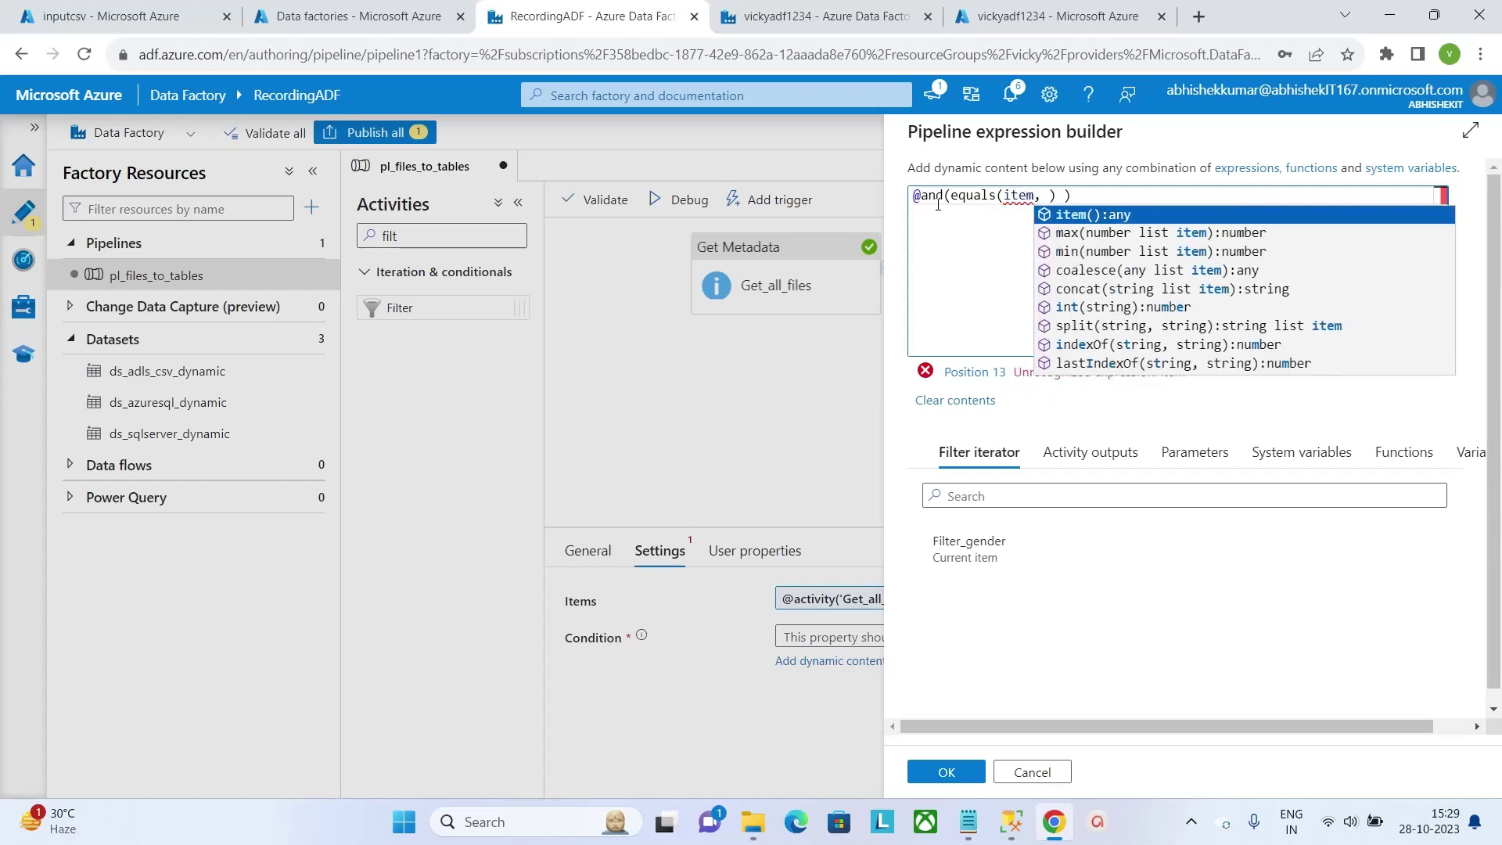
pyautogui.write('()')
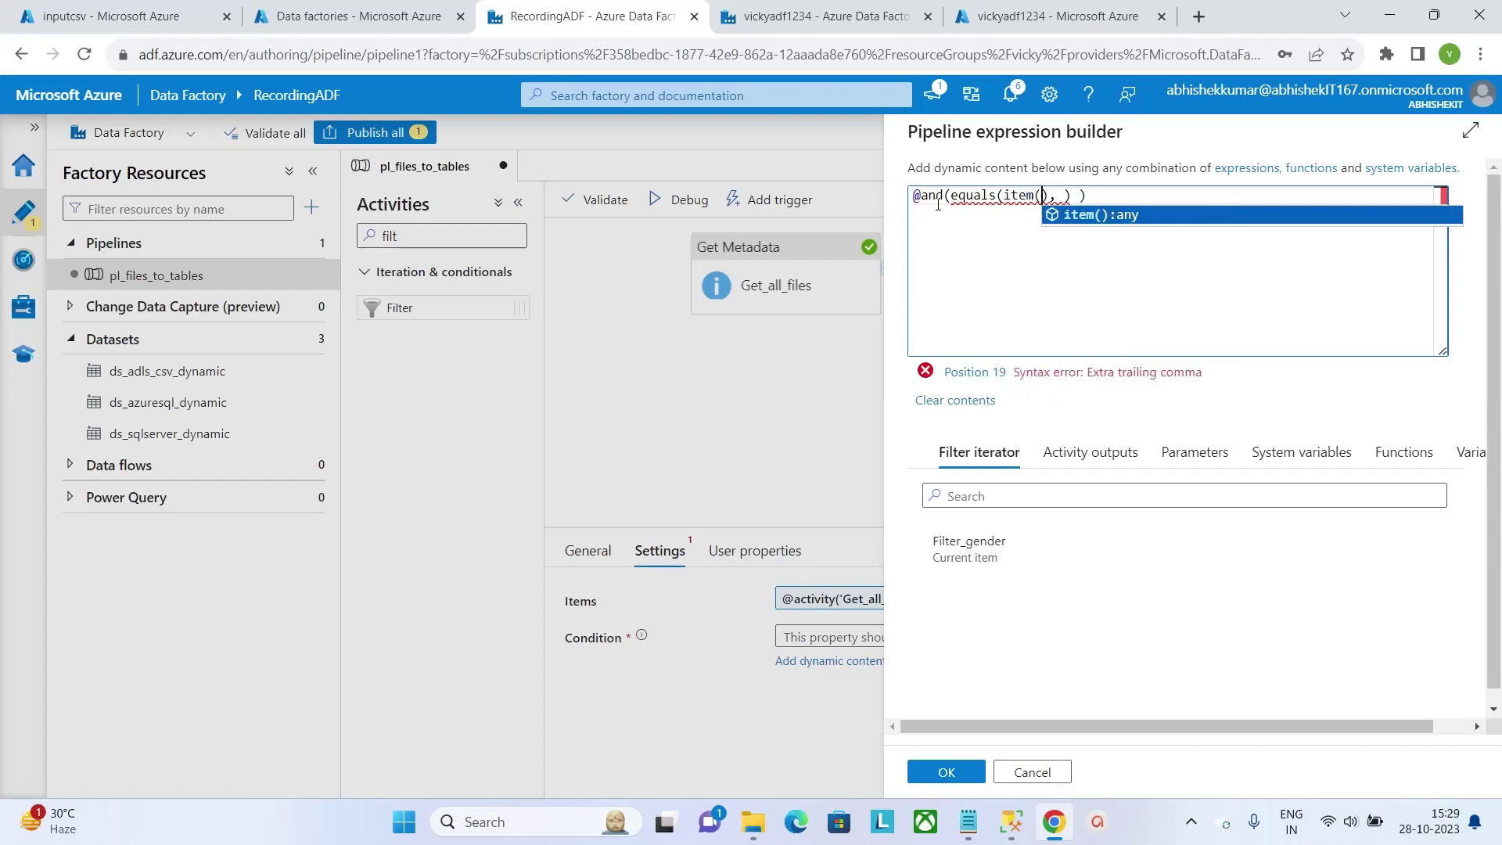
pyautogui.write('.typ')
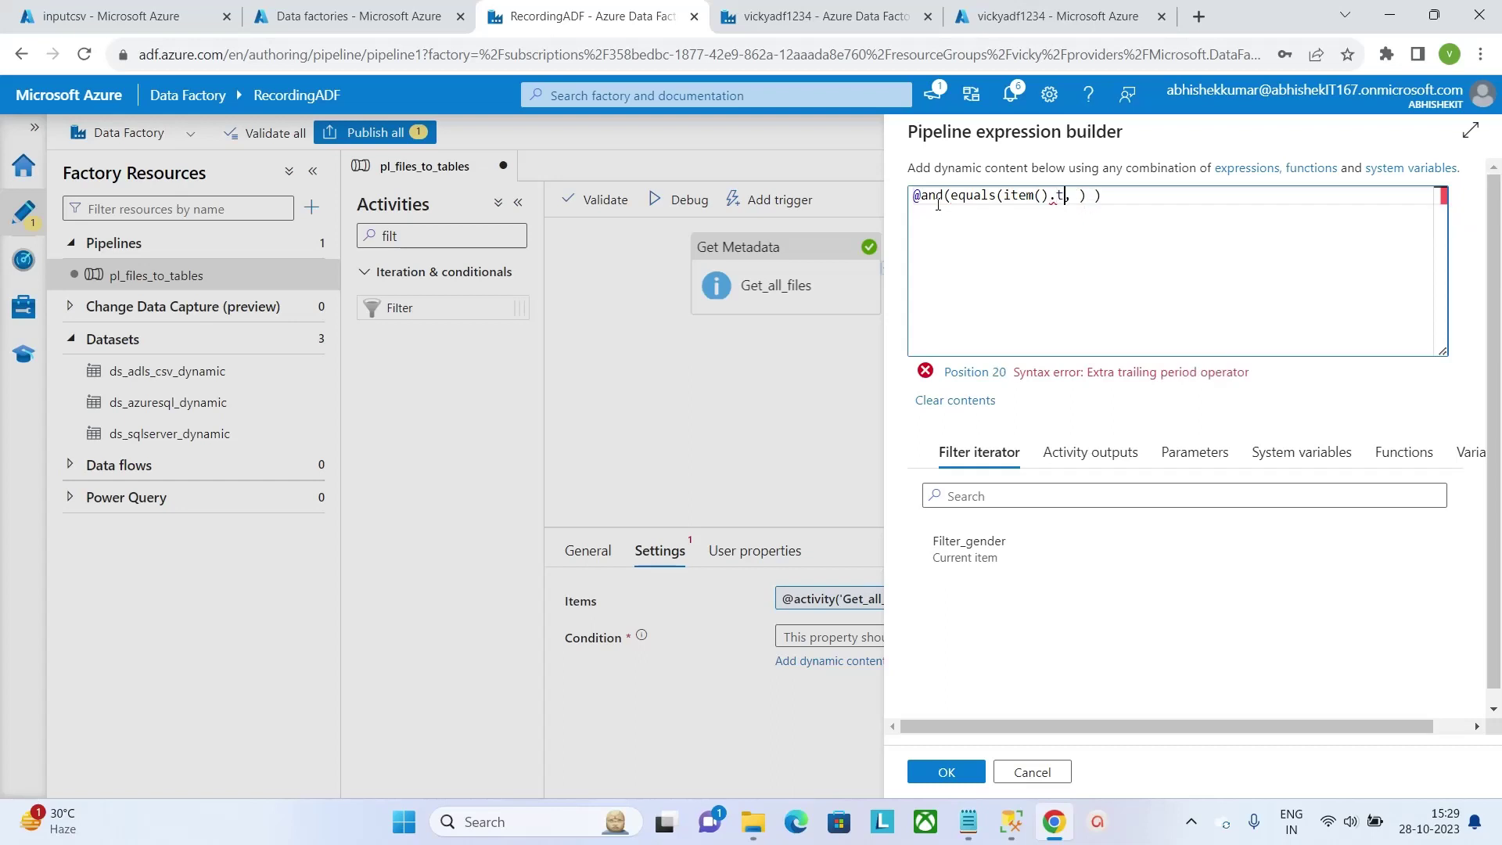
pyautogui.write("e,'")
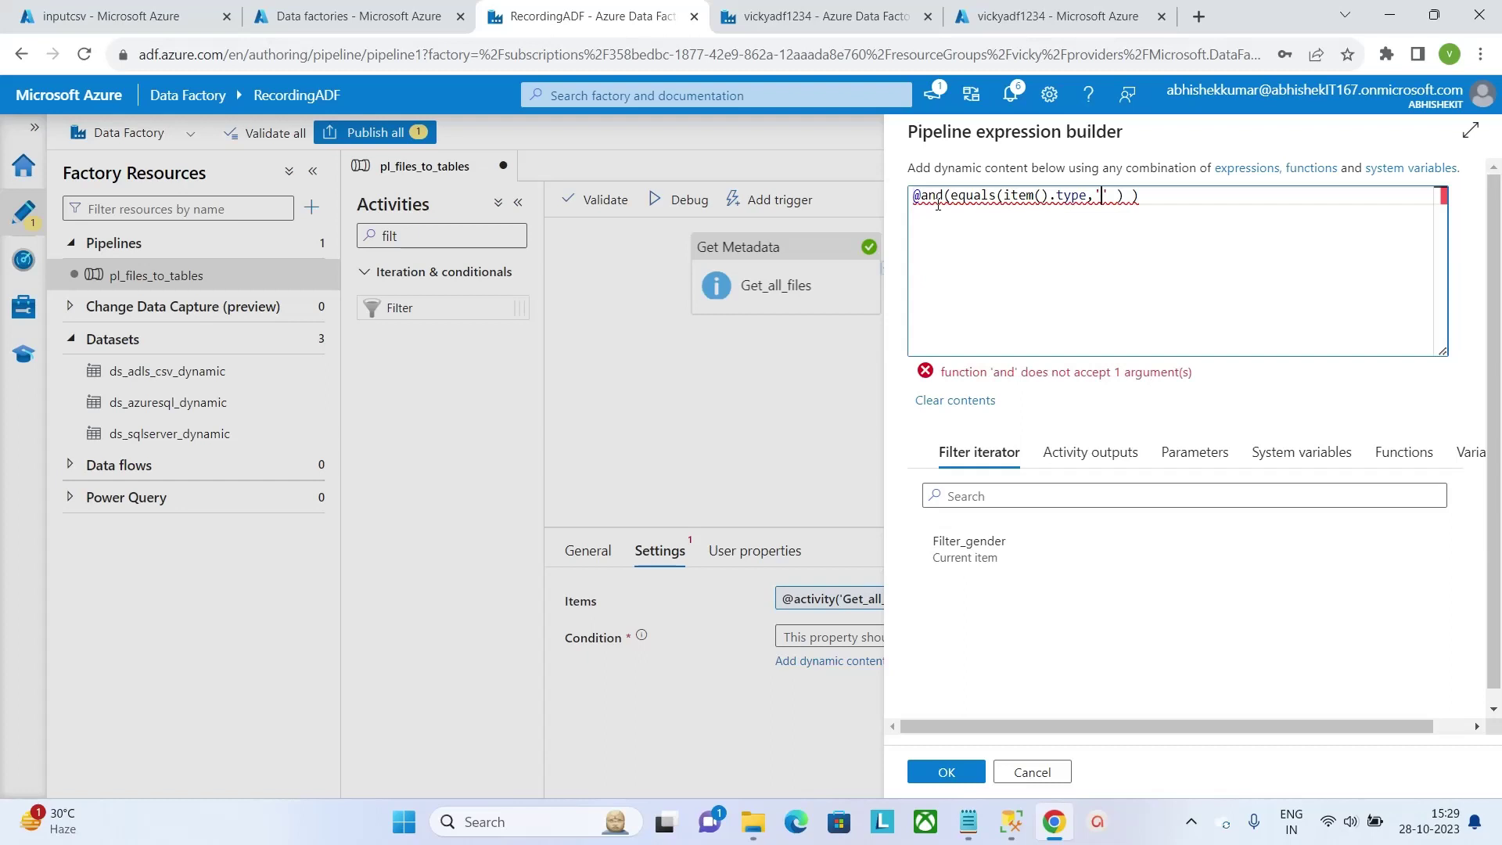
pyautogui.write('File')
pyautogui.press('Delete')
# Add startswith(item().name,'gender') as the second argument of the and expression and apply the filter condition.
pyautogui.write(',stars')
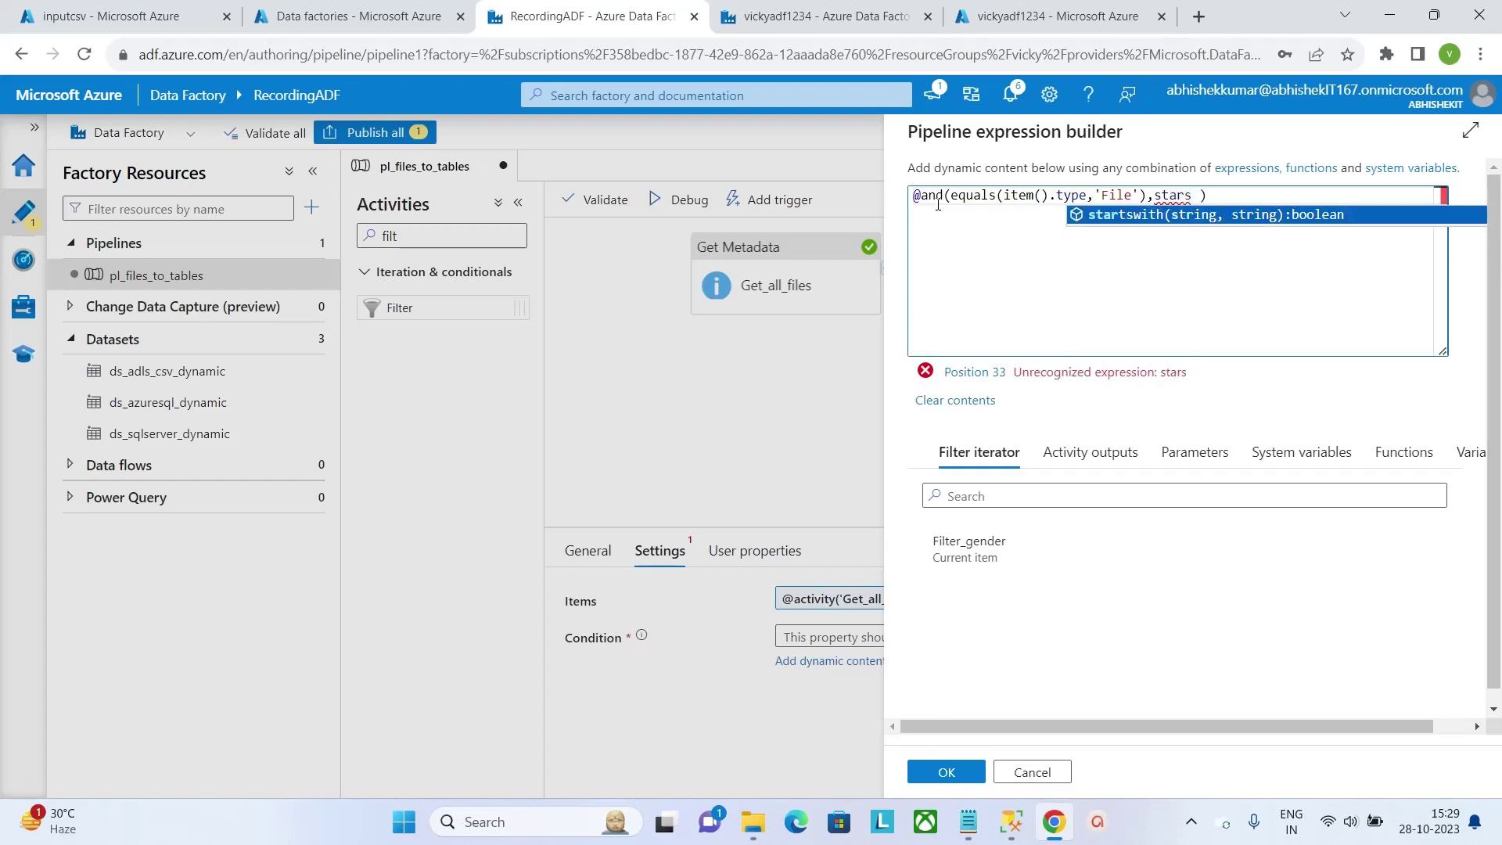
pyautogui.press('Tab')
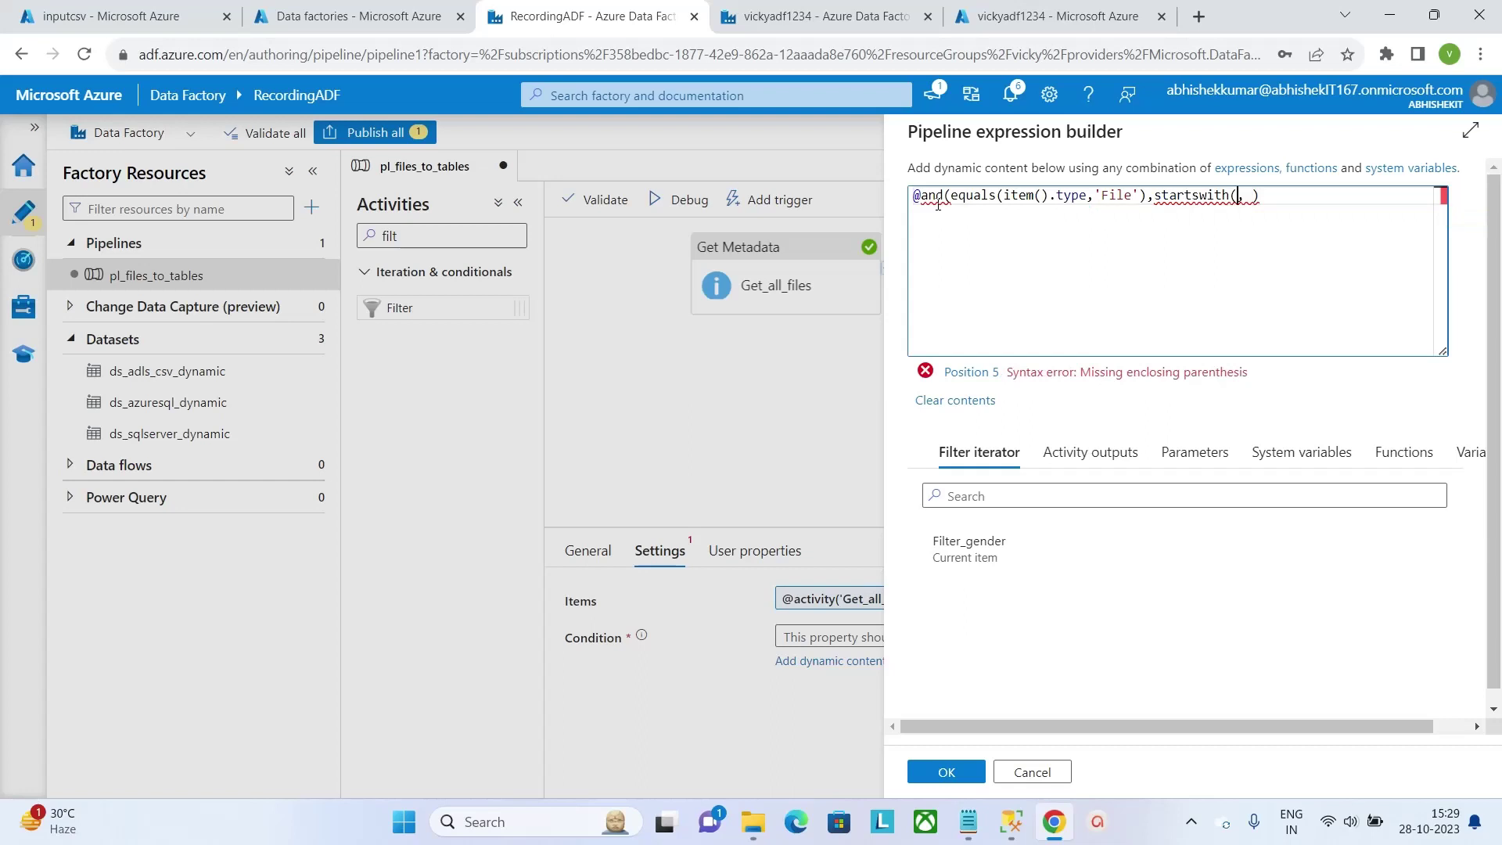
pyautogui.write('item')
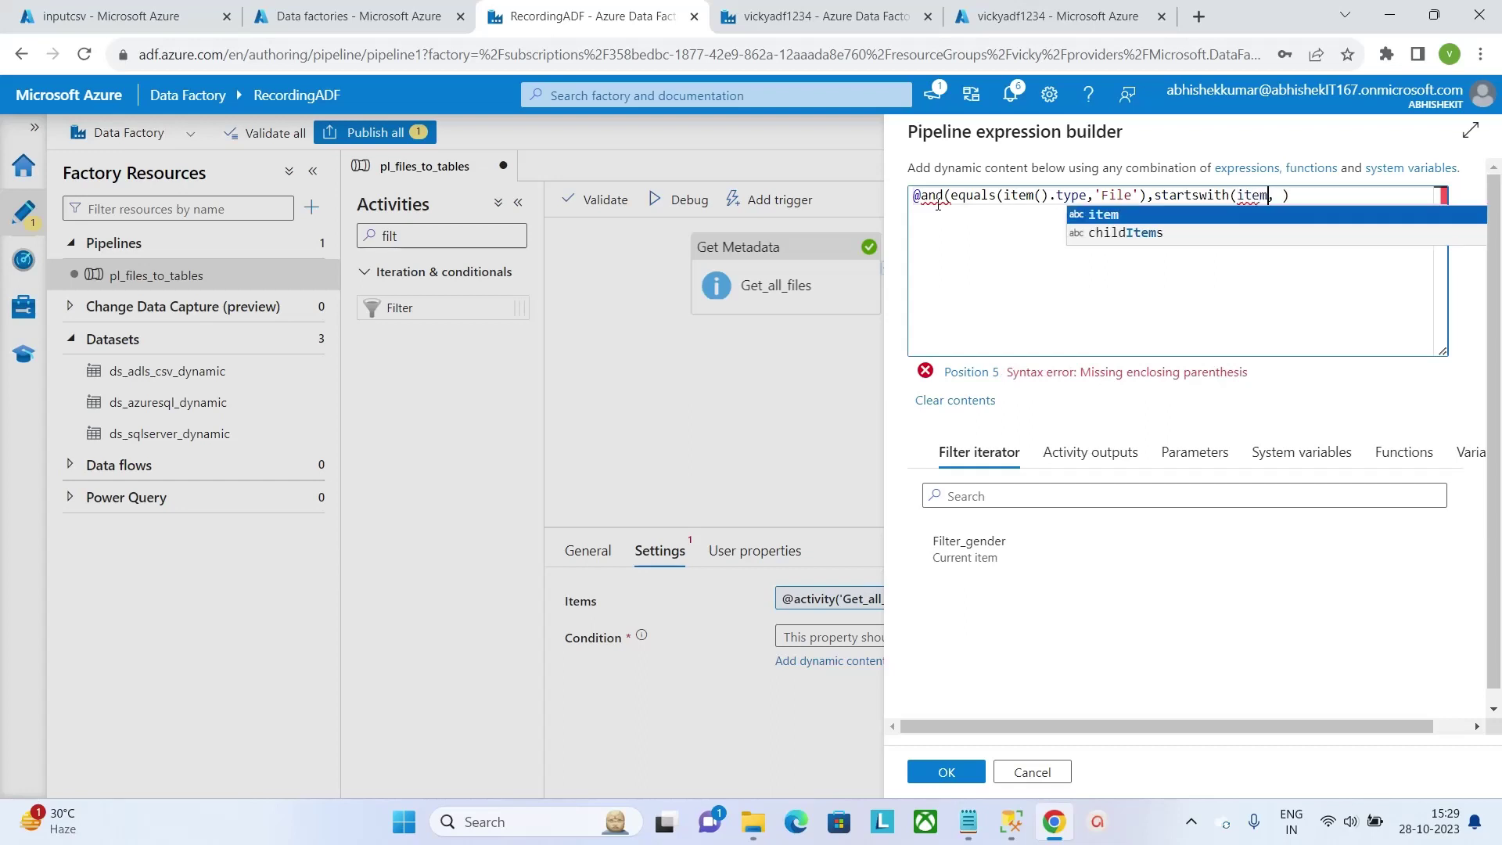
pyautogui.press('Tab')
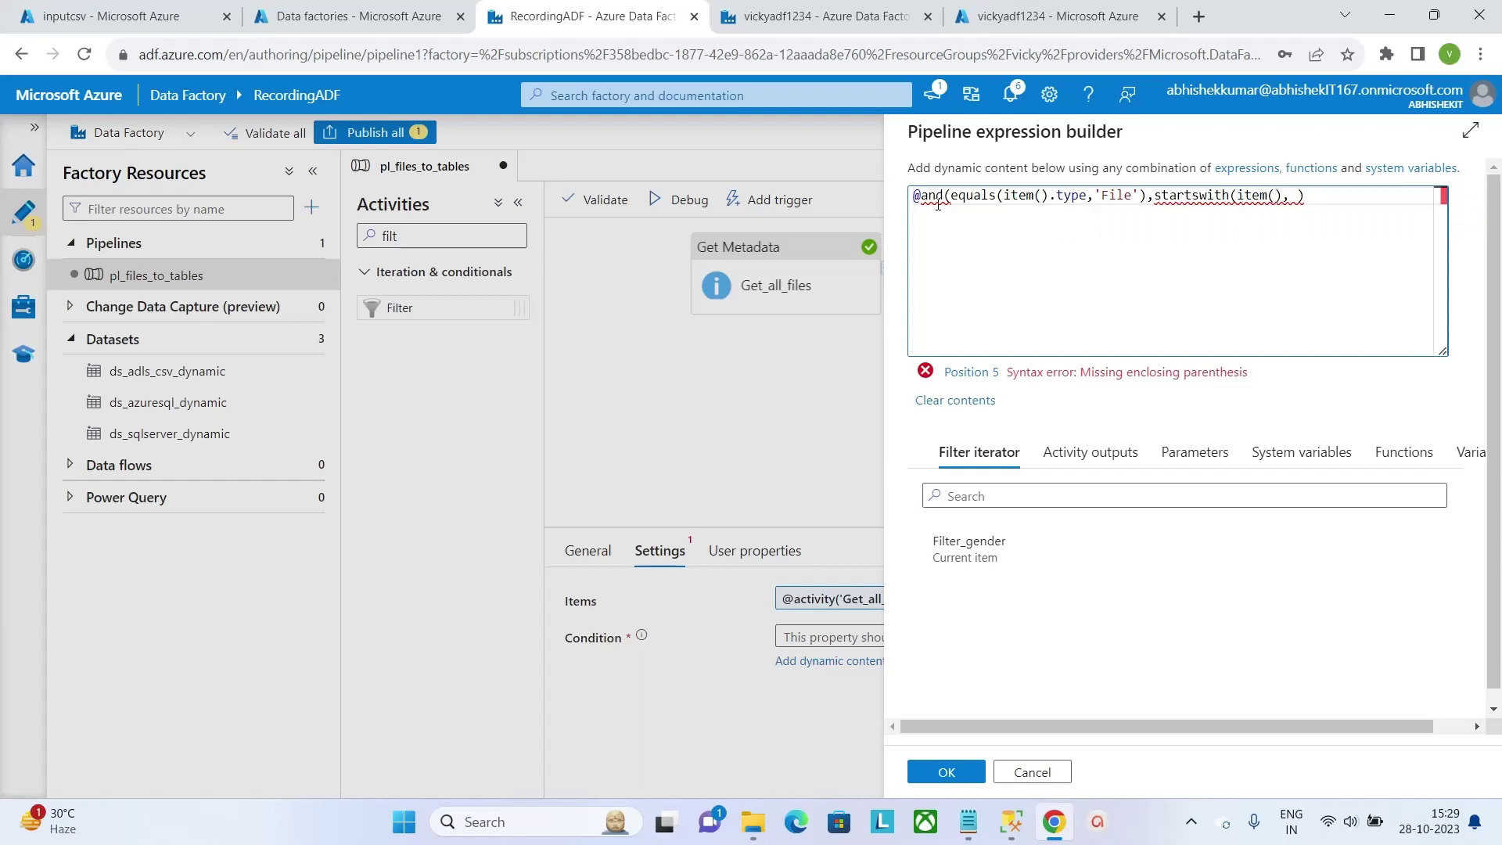
pyautogui.write('.nmae')
pyautogui.press('BackSpace')
pyautogui.press('BackSpace')
pyautogui.press('BackSpace')
pyautogui.write("ame,'gender")
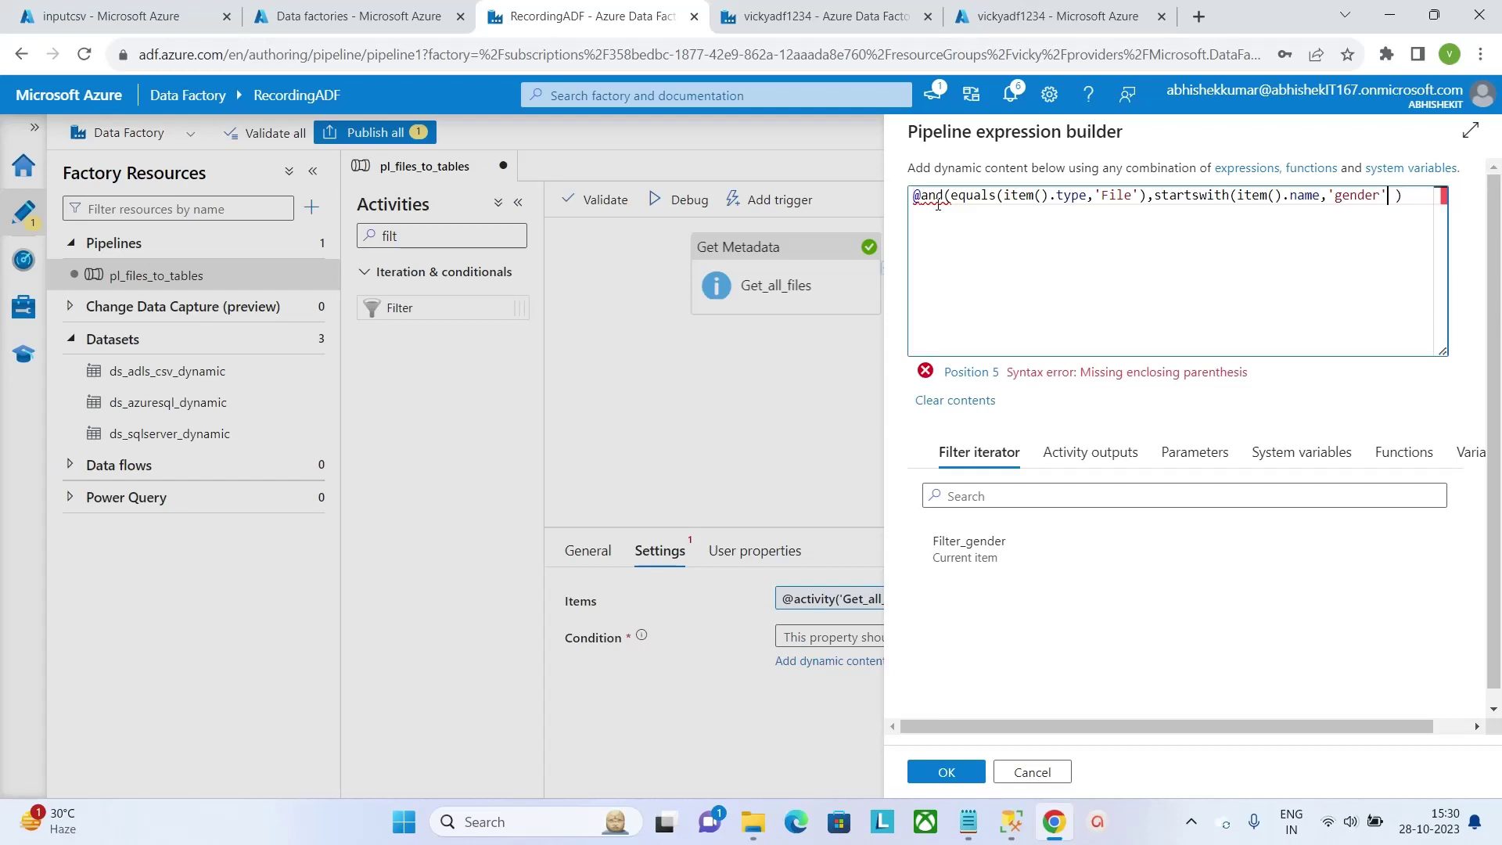
pyautogui.write(')')
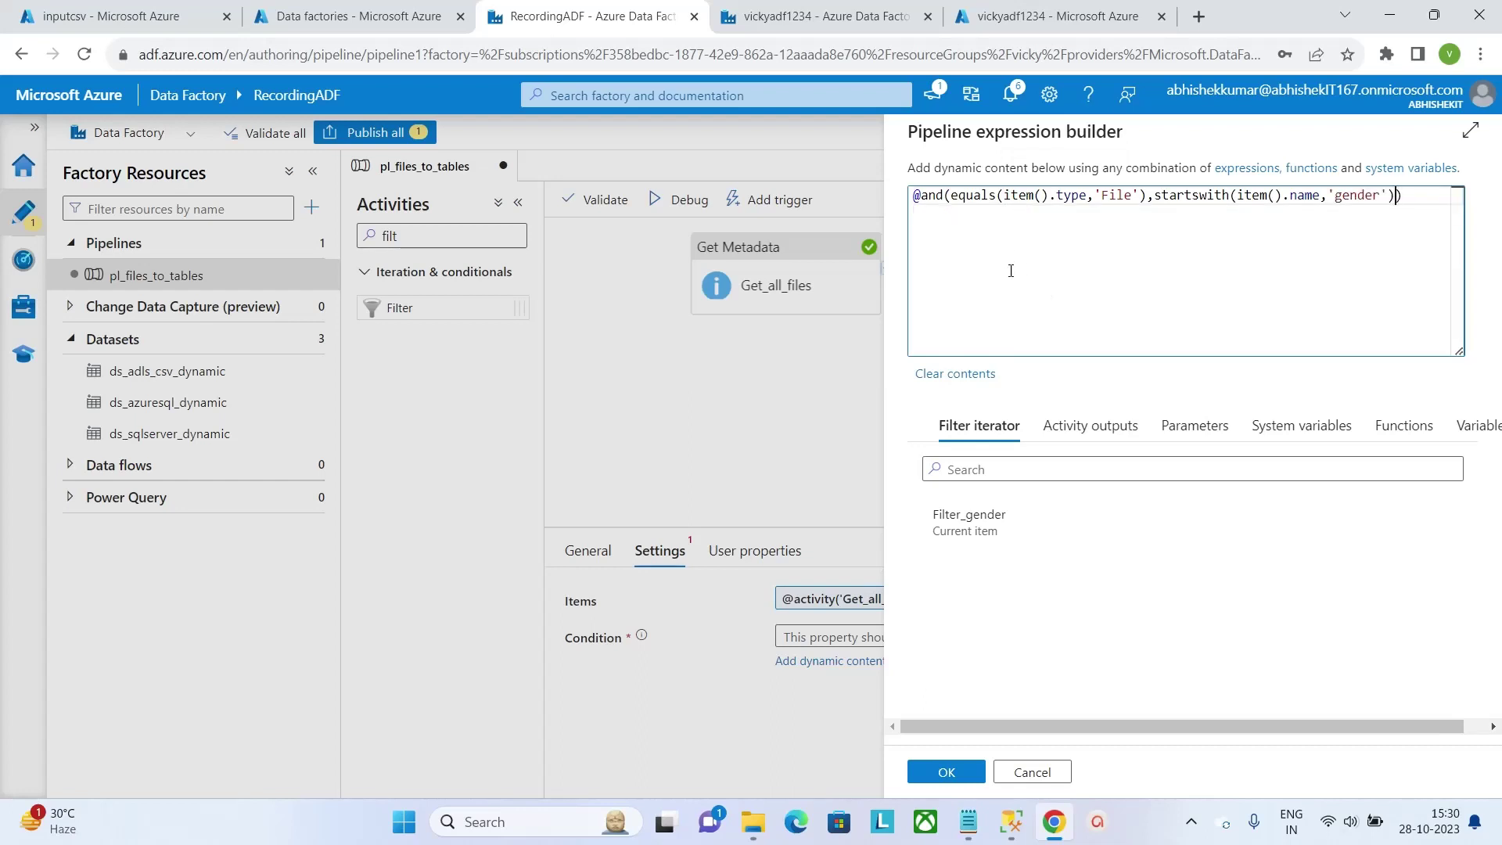
pyautogui.click(965, 774)
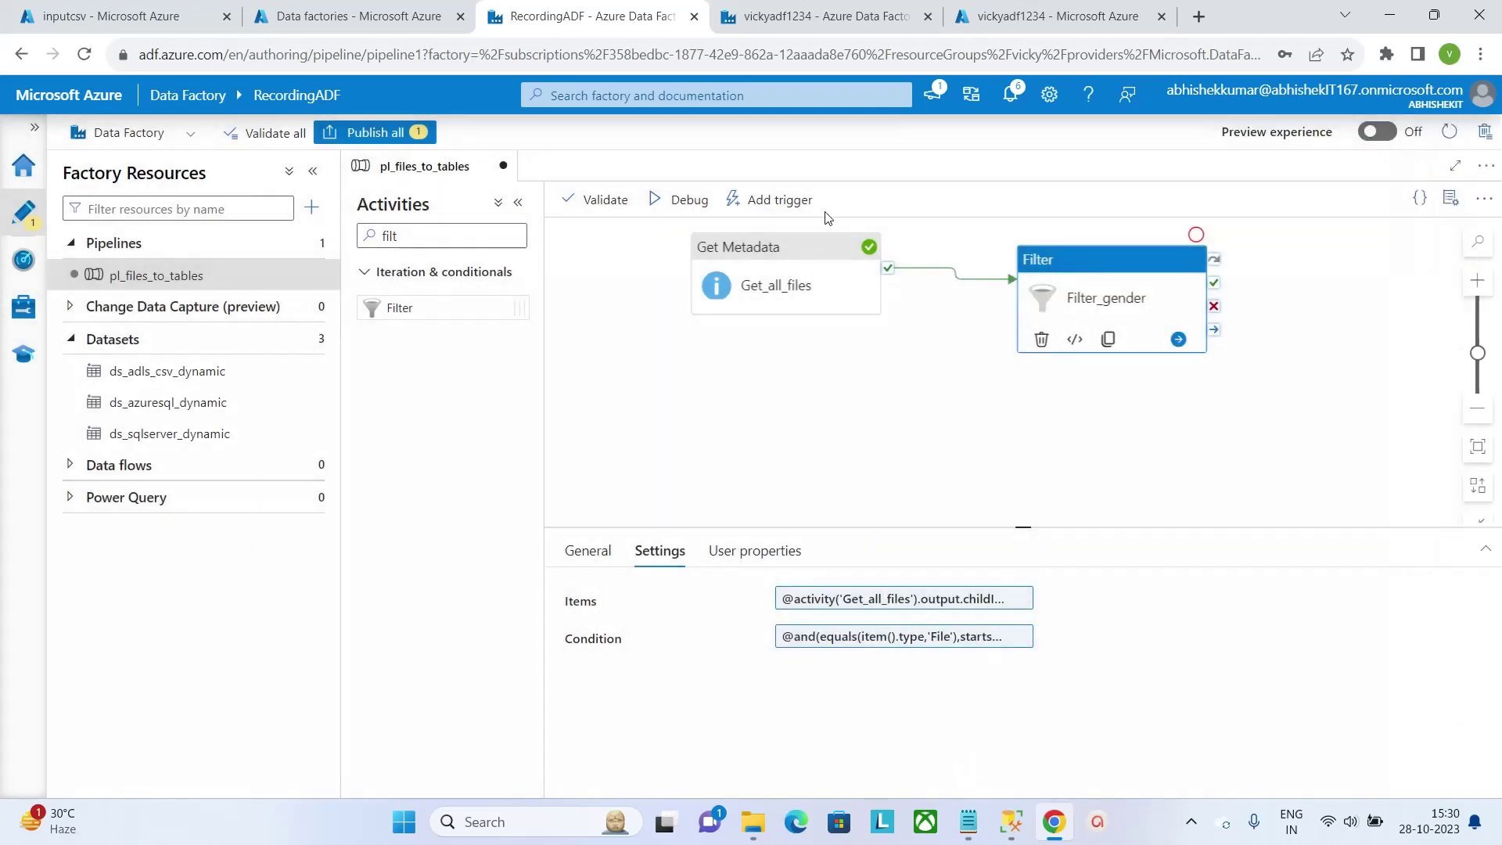
# Debug the pipeline with the Filter_gender activity and check the gender files in the inputcsv container.
pyautogui.click(683, 201)
pyautogui.click(180, 10)
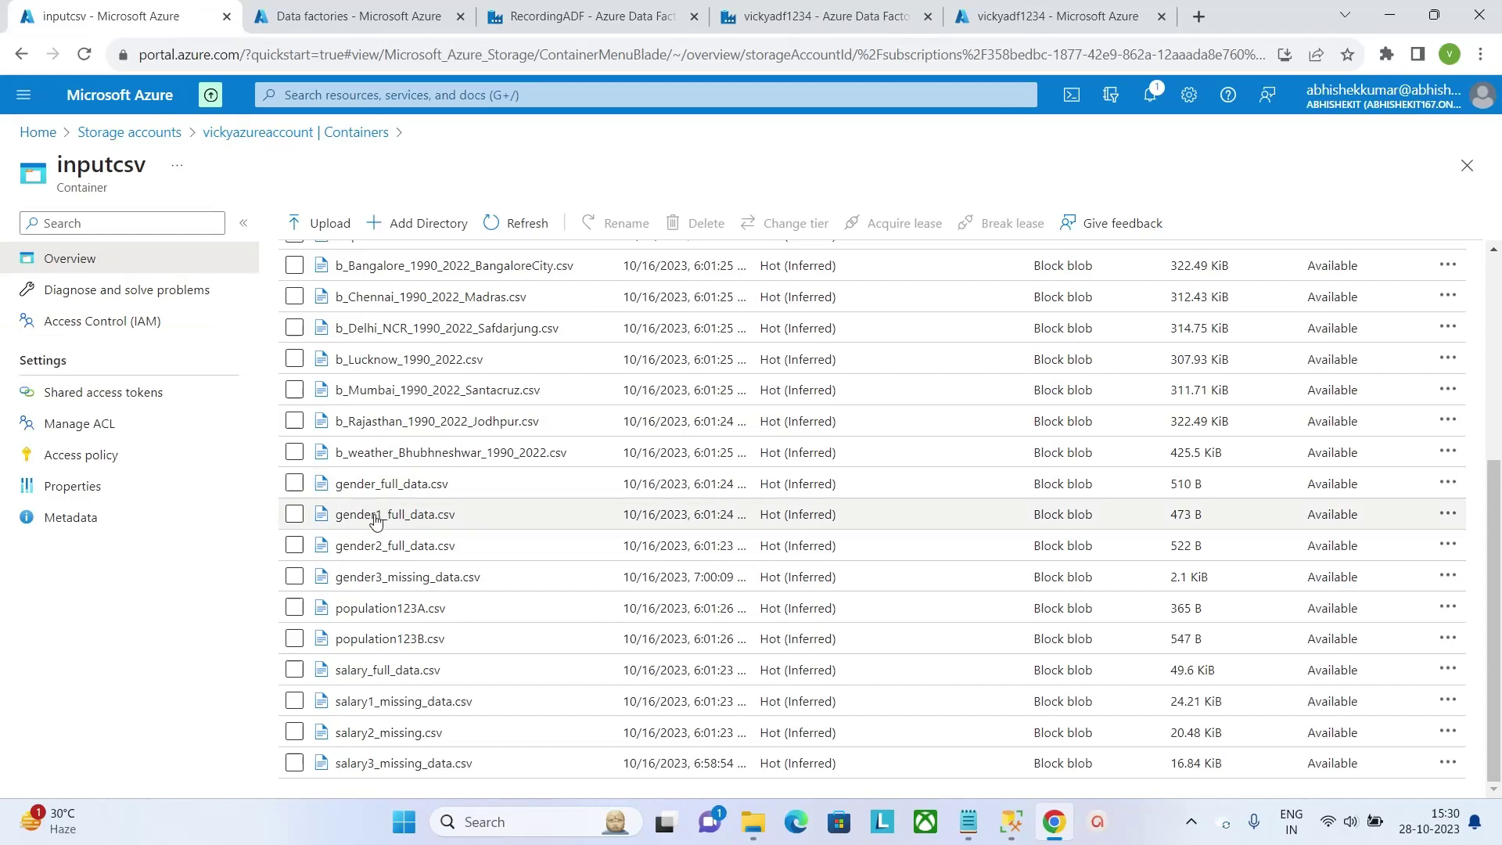
# Return to the pl_files_to_tables pipeline in Azure Data Factory and refresh the status of its debug run.
pyautogui.click(601, 6)
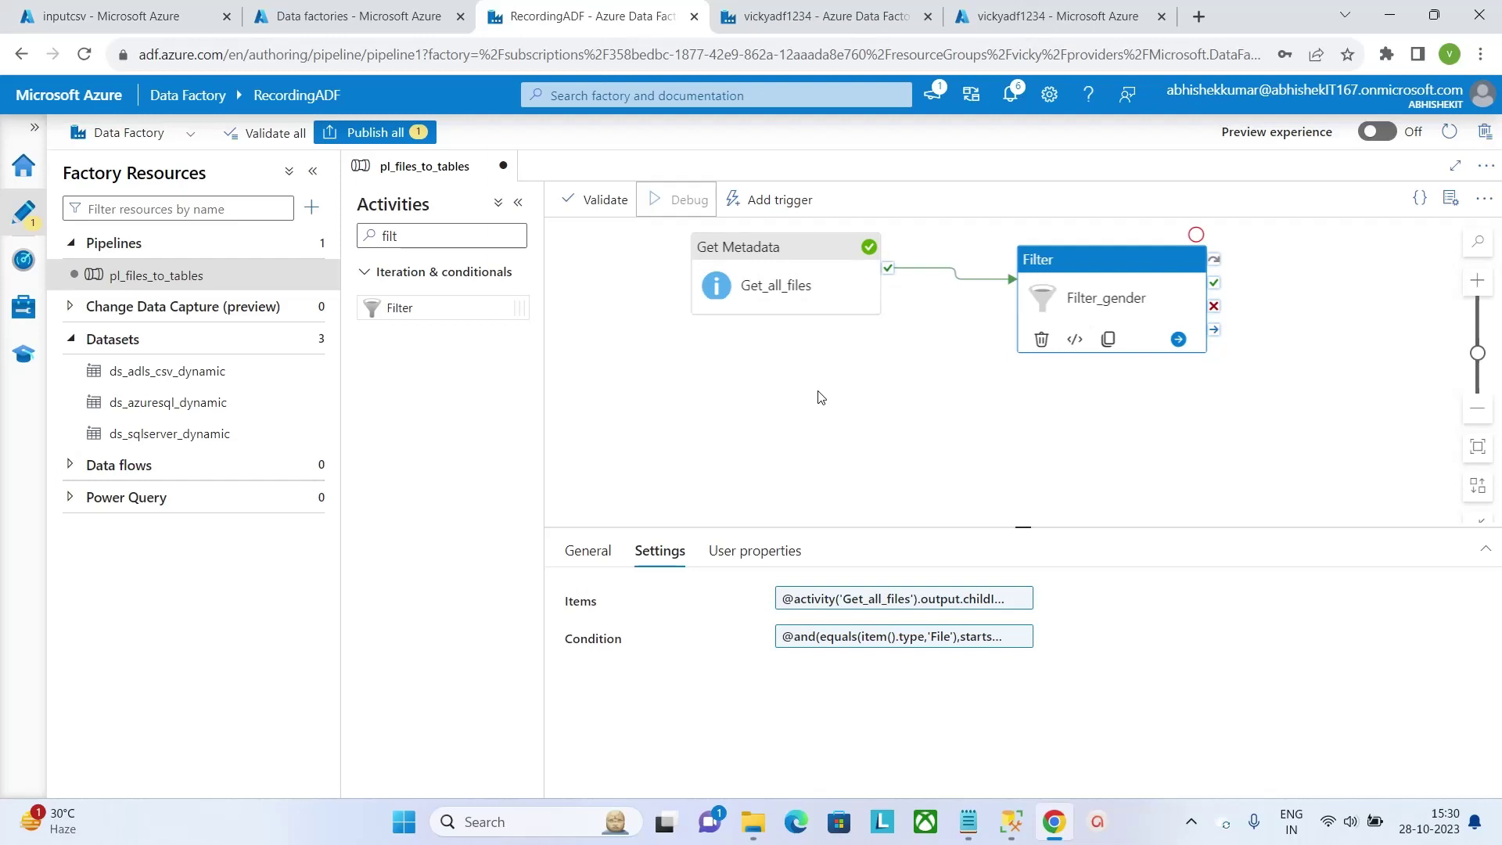
pyautogui.click(819, 397)
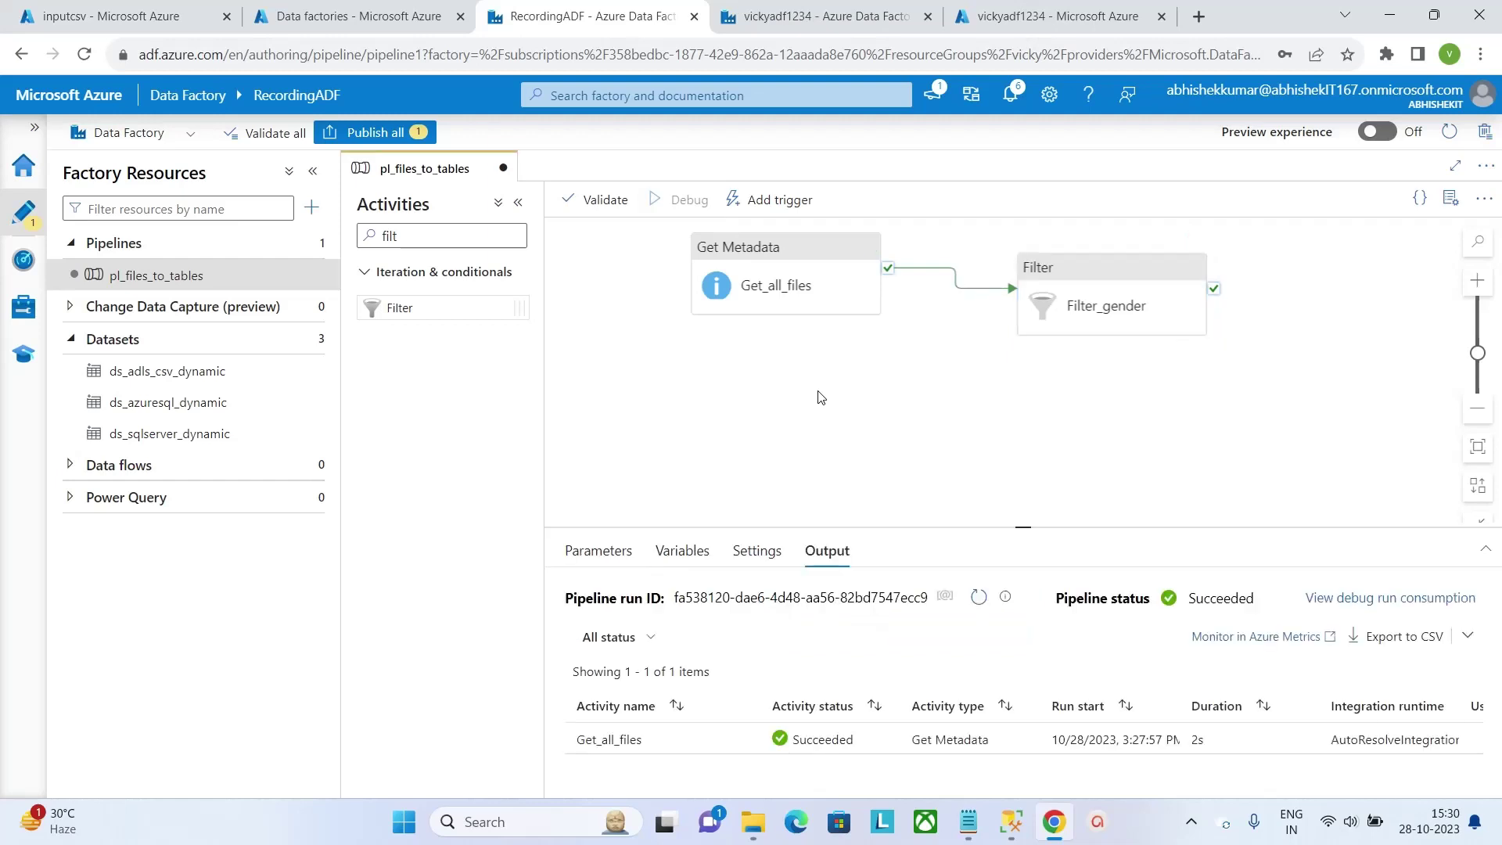
pyautogui.click(981, 598)
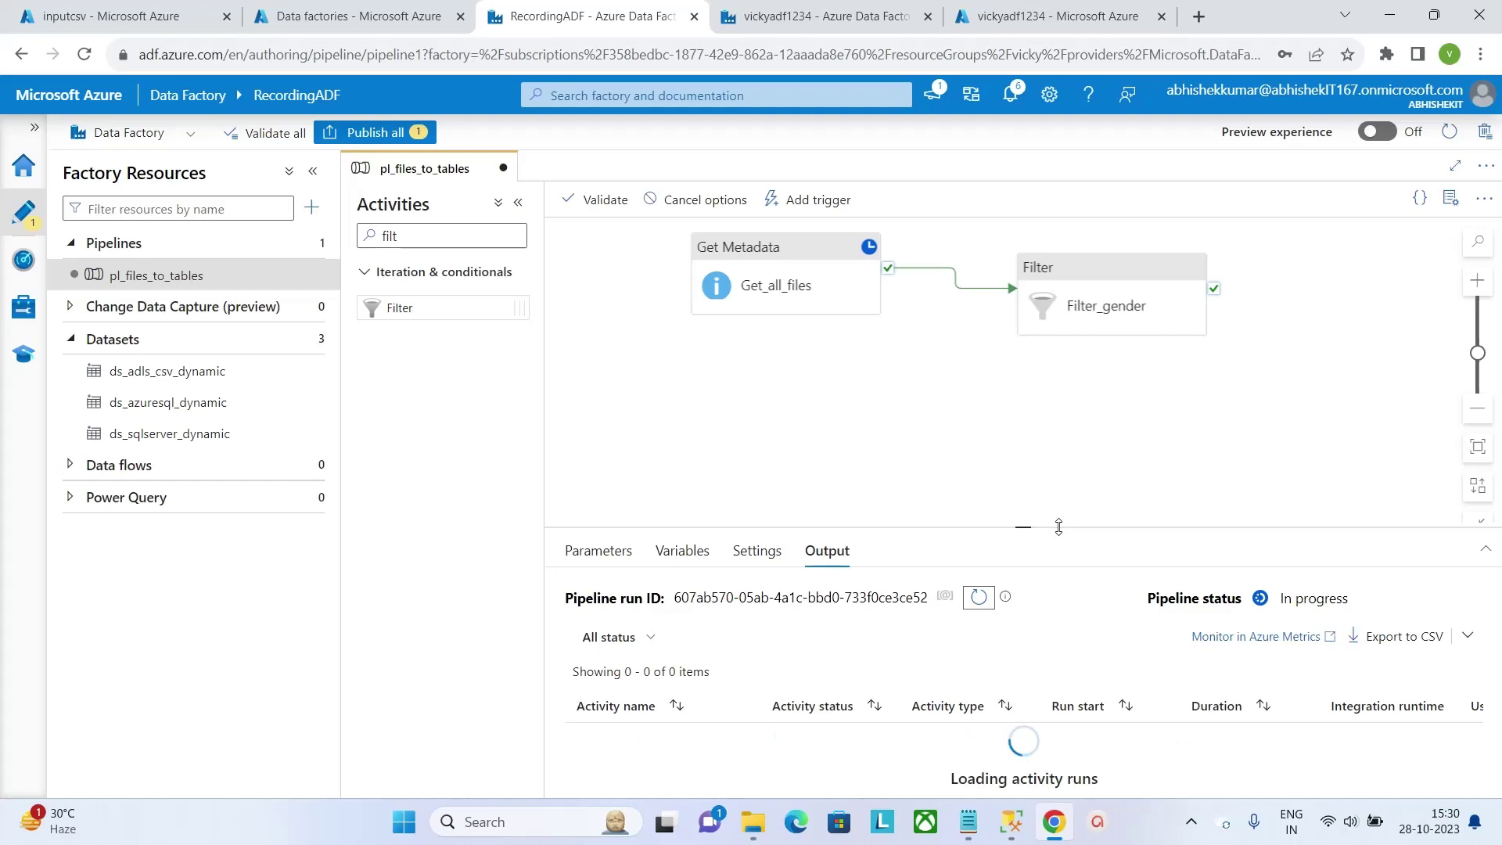
pyautogui.moveTo(1058, 527); pyautogui.dragTo(1056, 397)
pyautogui.click(970, 467)
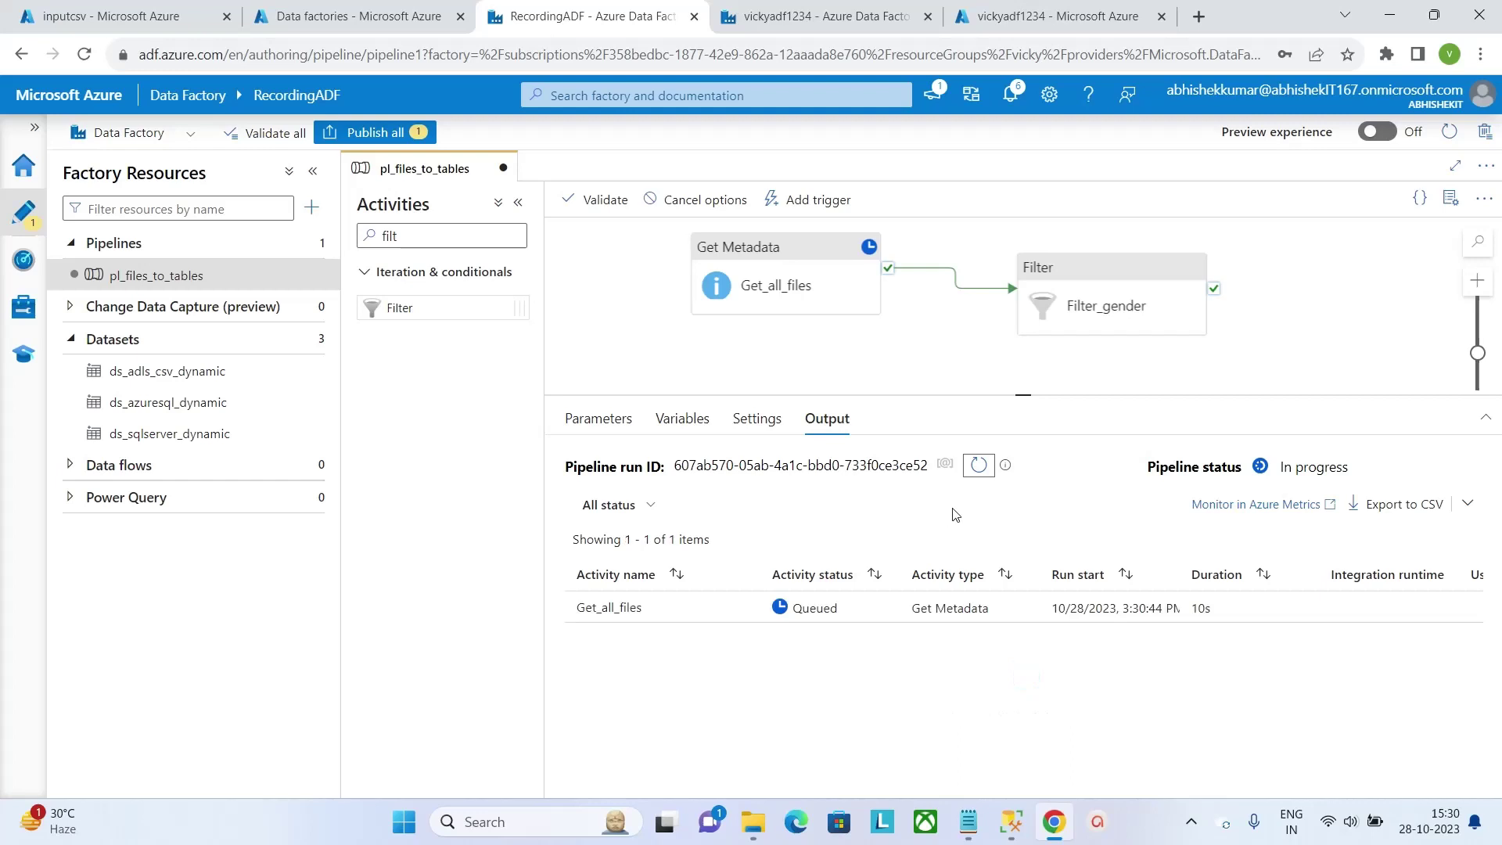
pyautogui.click(979, 467)
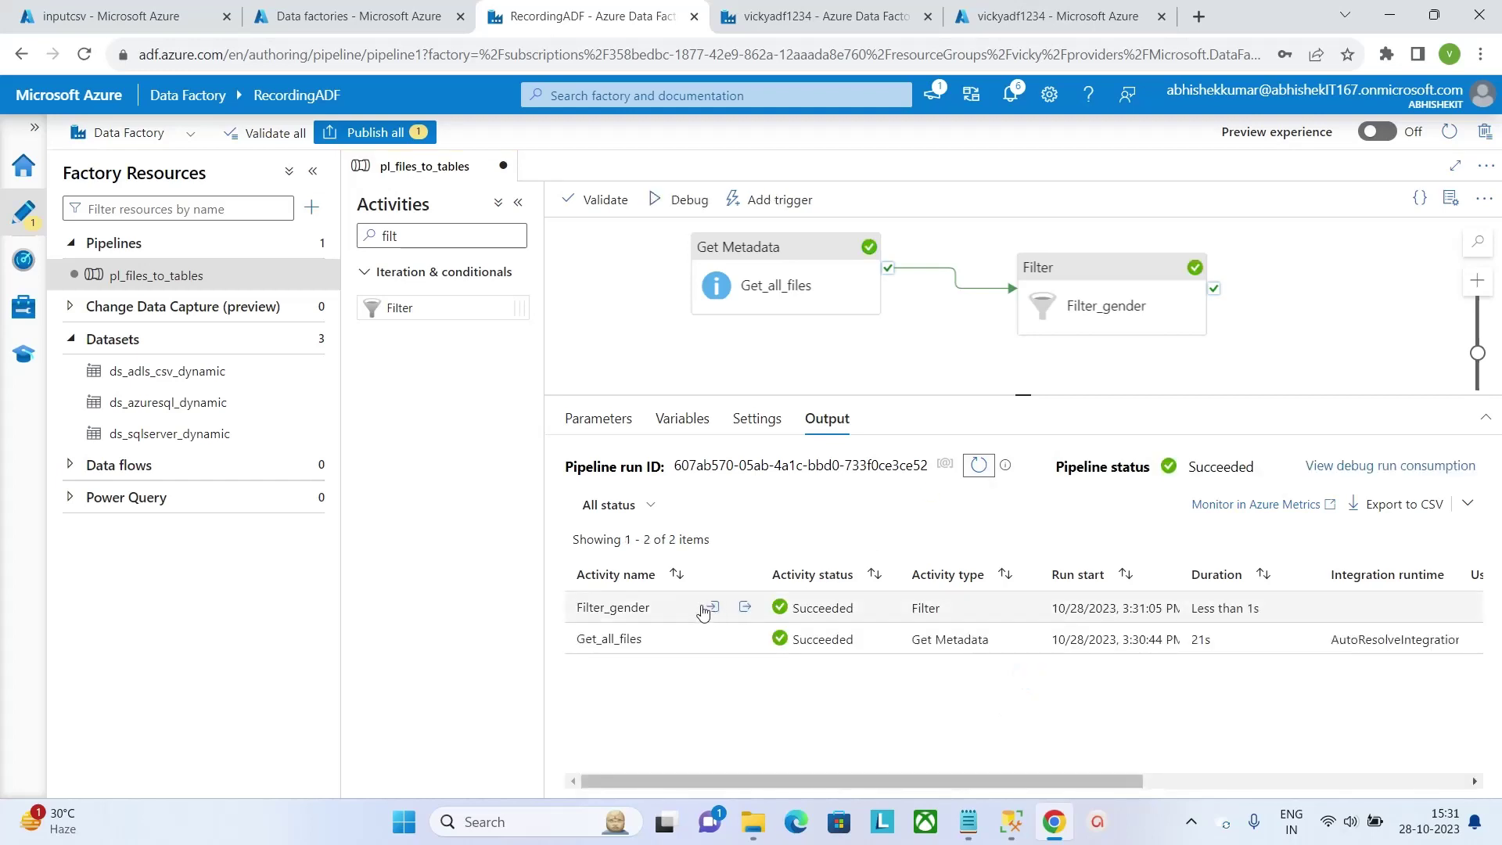
# Examine the full output of the Filter_gender activity to see which files it selected.
pyautogui.click(745, 608)
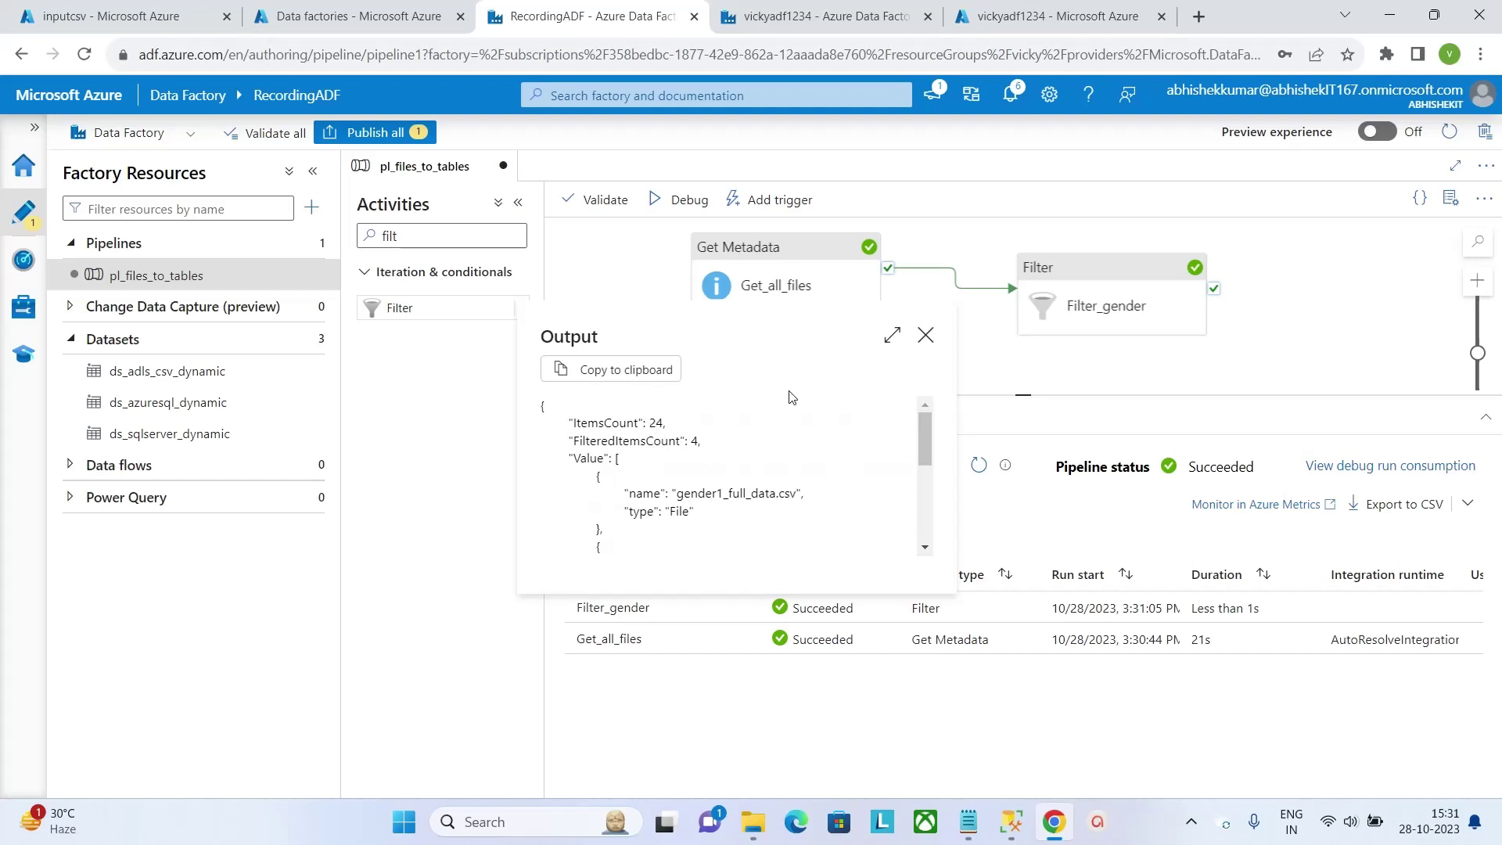
pyautogui.click(892, 335)
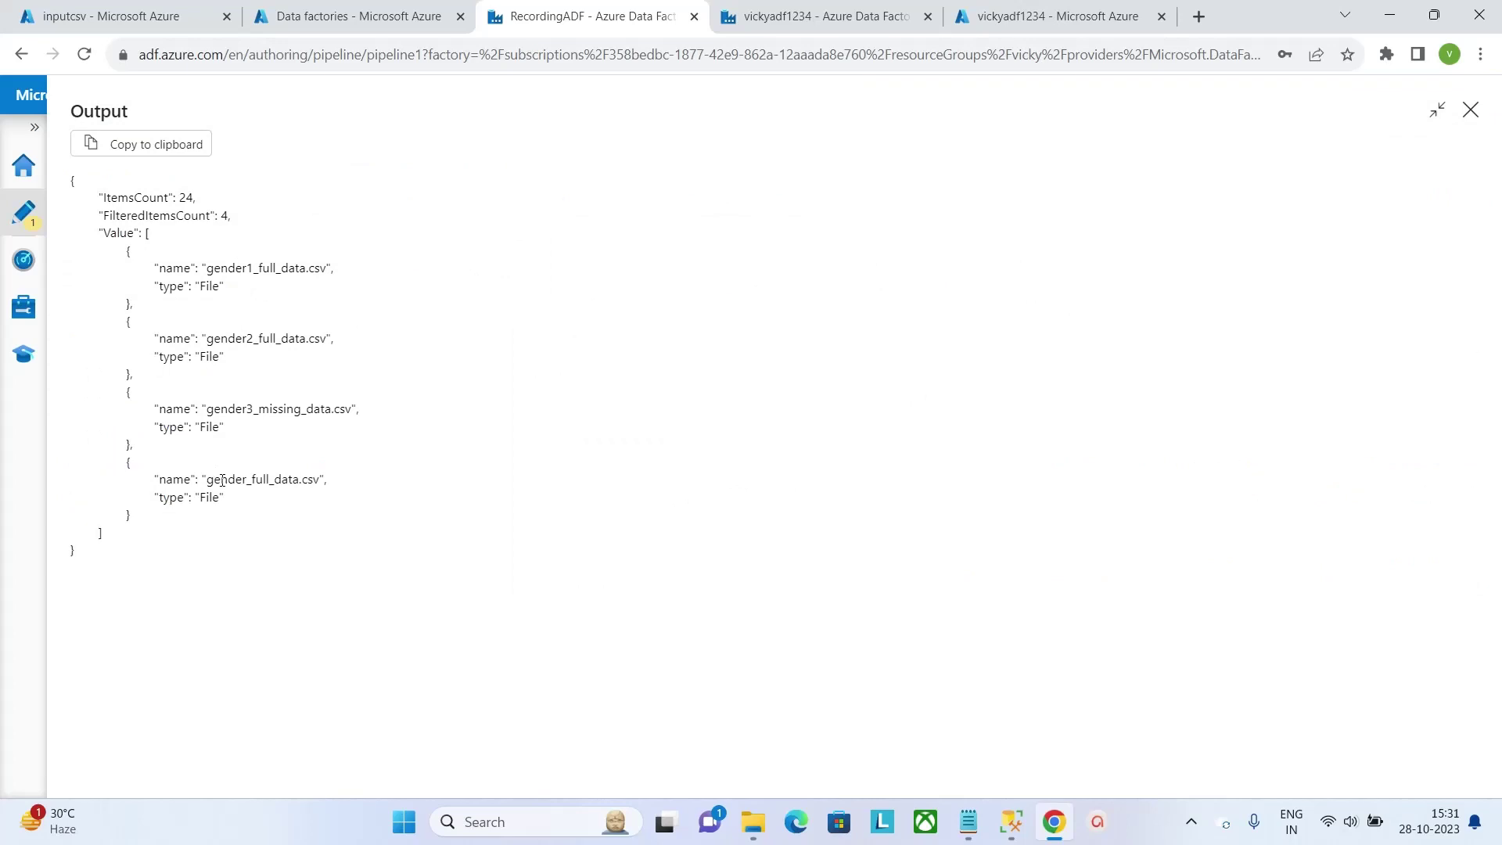
pyautogui.click(1471, 115)
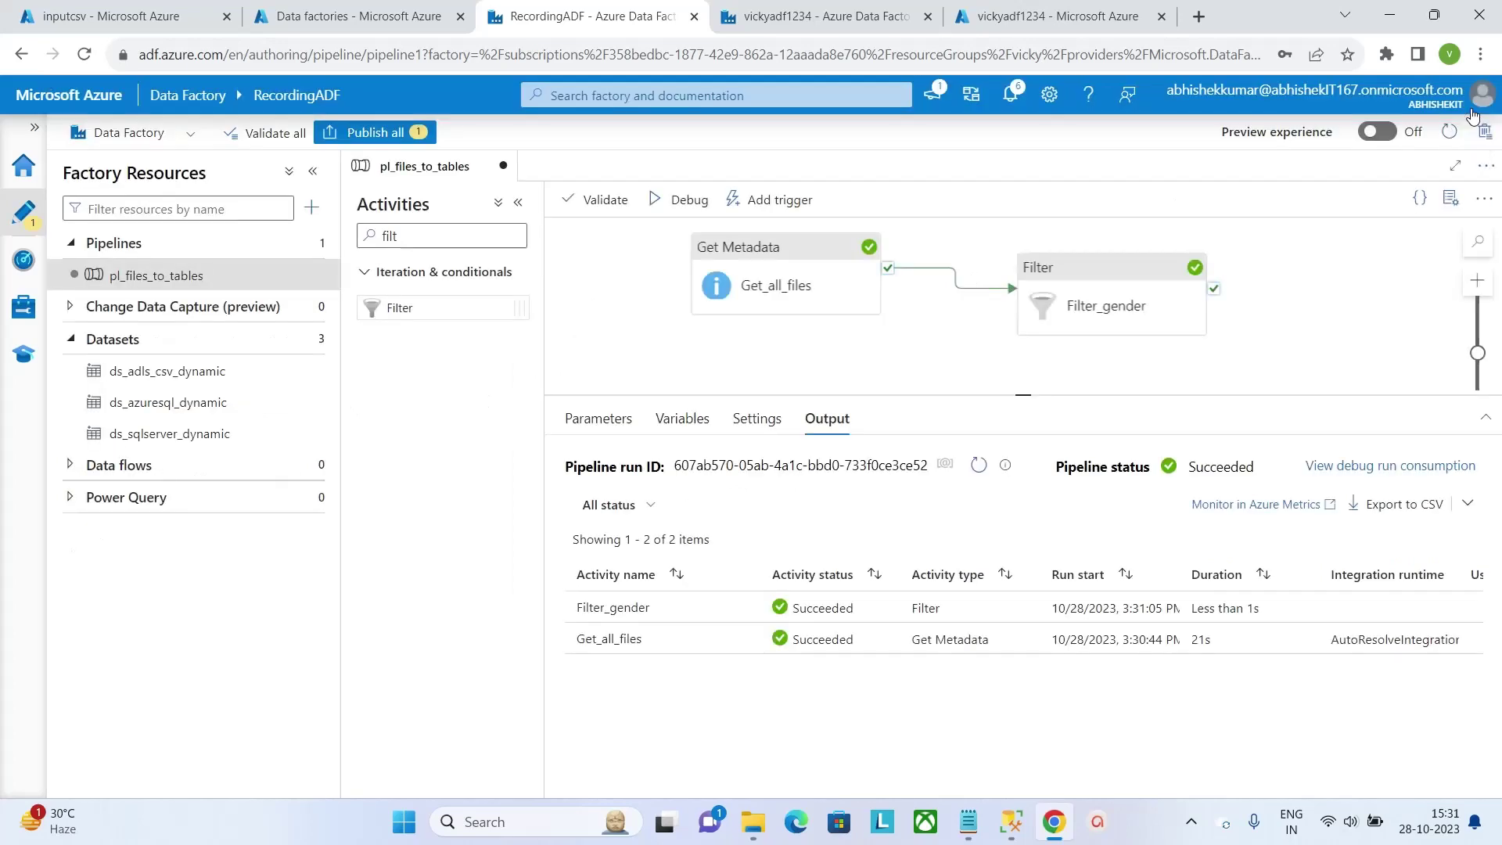
# Find the ForEach activity by searching the activities for "for" and add it to the pipeline after Filter_gender.
pyautogui.click(505, 233)
pyautogui.press('BackSpace')
pyautogui.press('BackSpace')
pyautogui.press('BackSpace')
pyautogui.press('BackSpace')
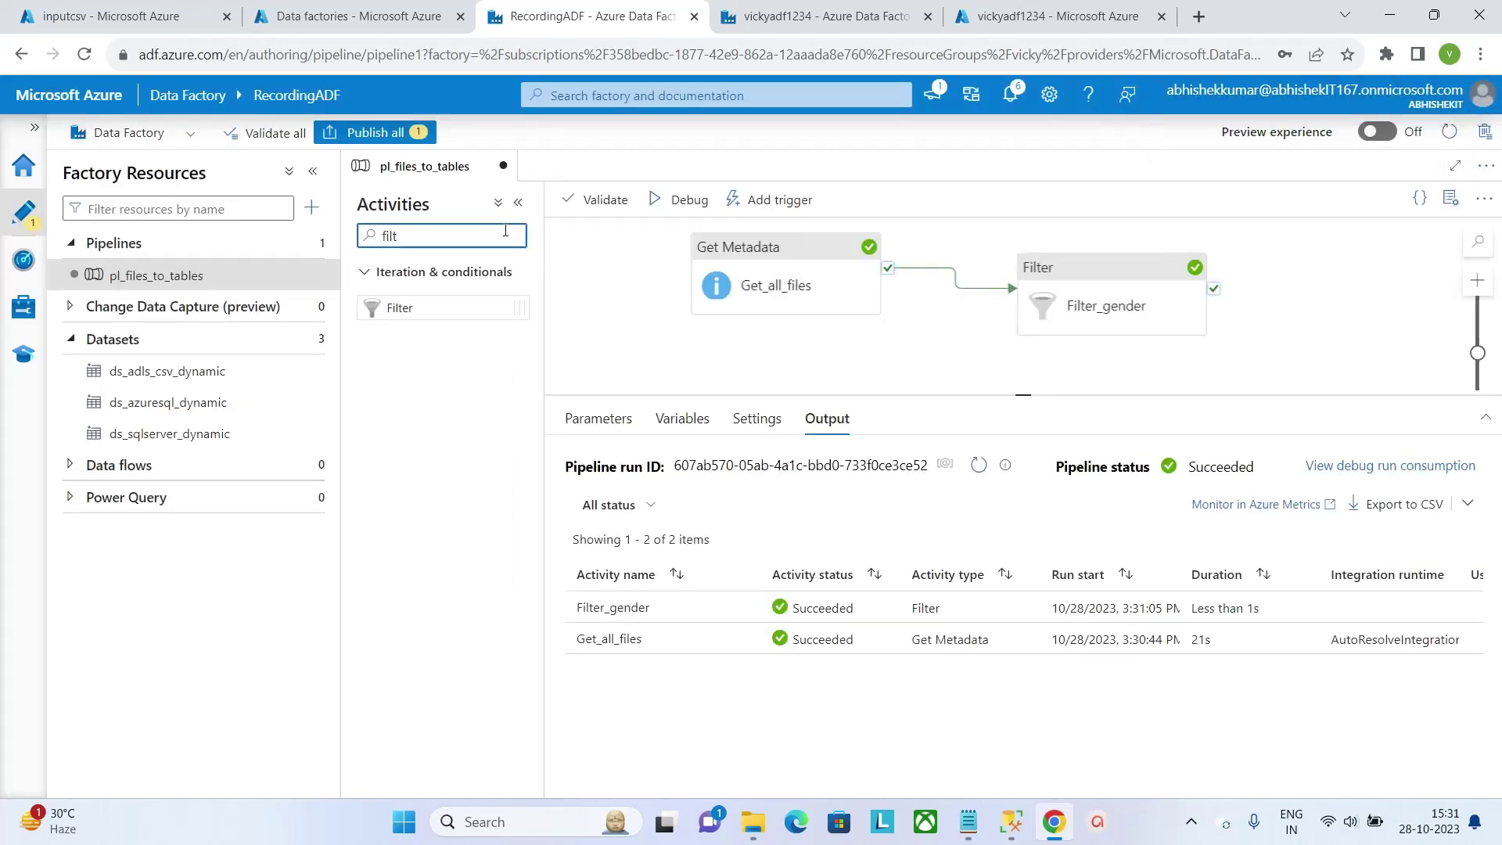
pyautogui.write('f')
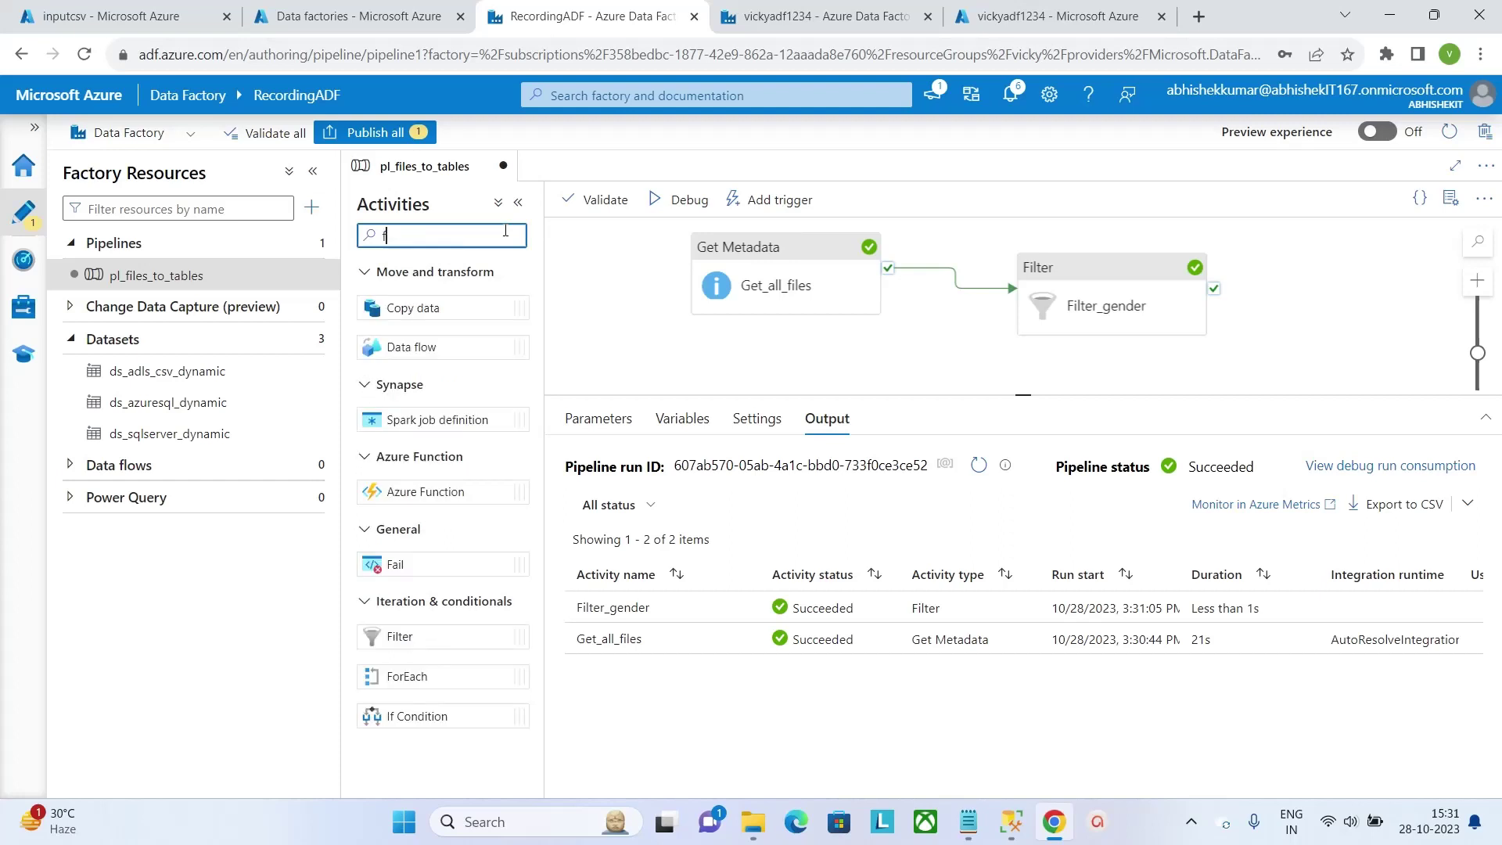
pyautogui.write('or')
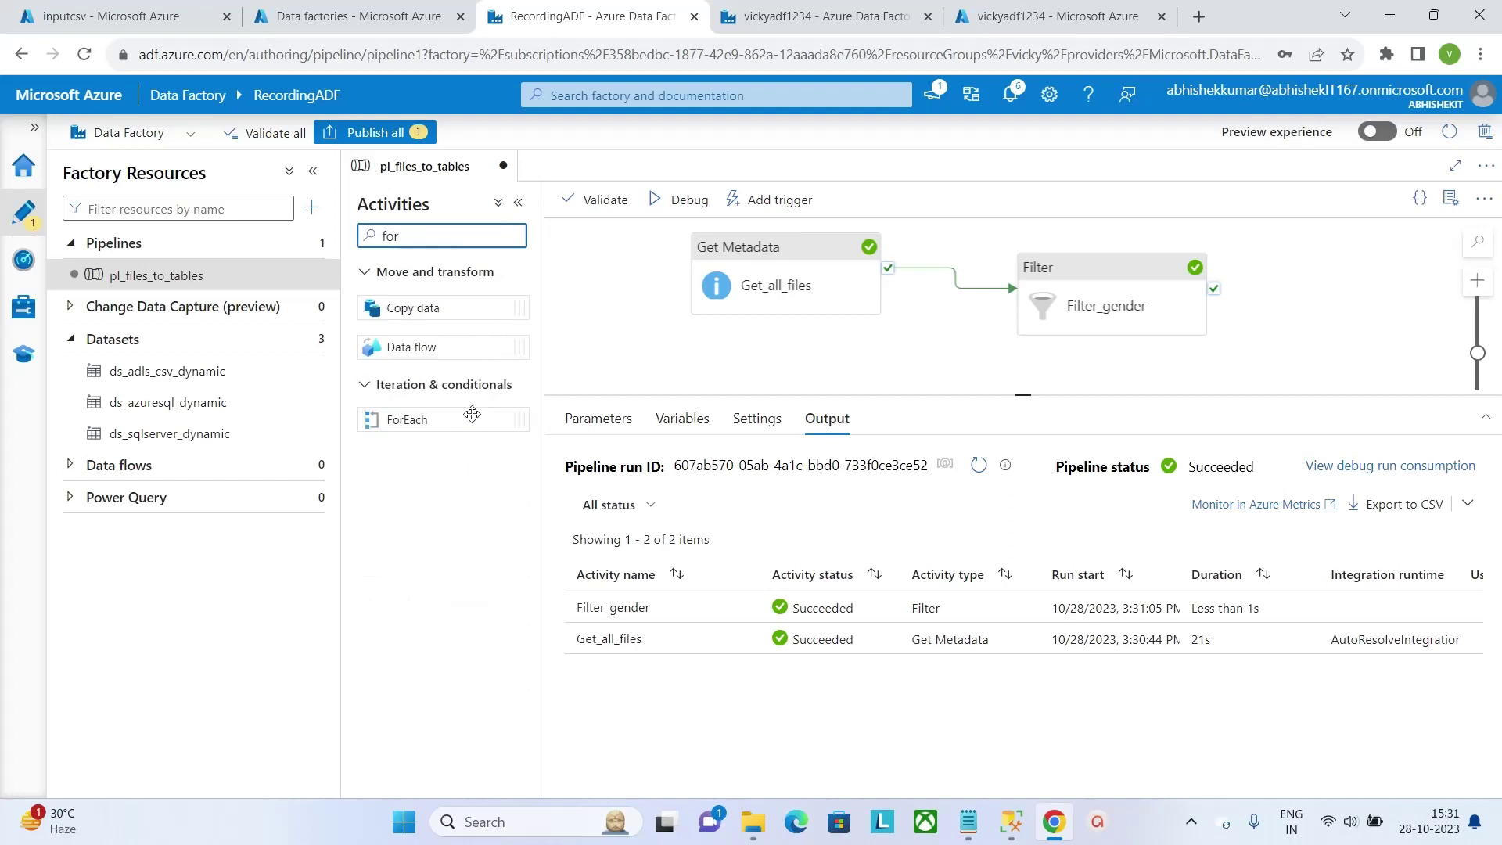
pyautogui.moveTo(471, 422); pyautogui.dragTo(1334, 309)
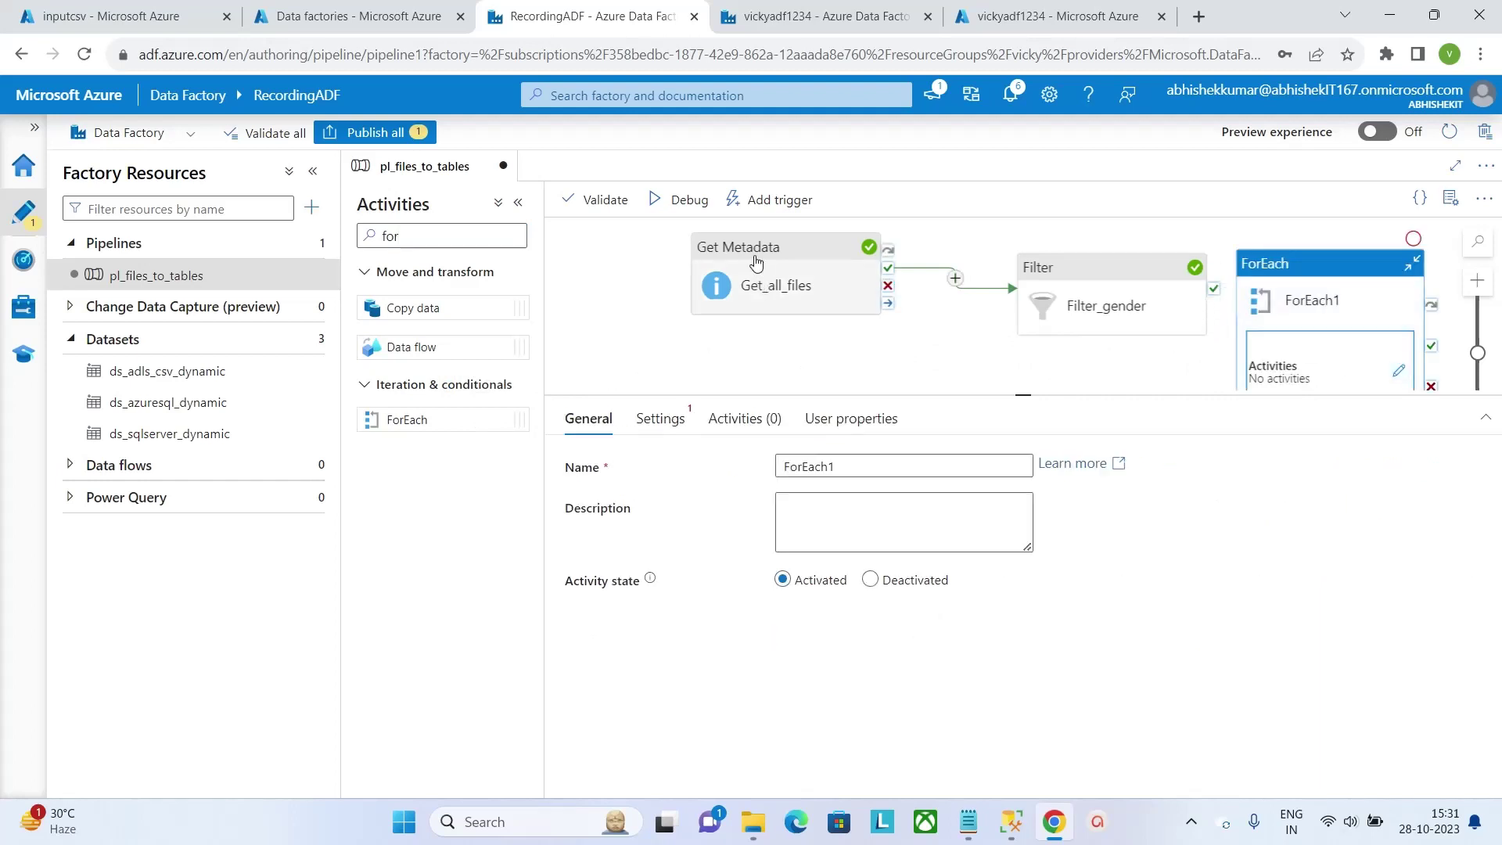
# Rearrange the three activities on the canvas and connect Filter_gender to ForEach1 with an on-success dependency.
pyautogui.moveTo(756, 262); pyautogui.dragTo(625, 279)
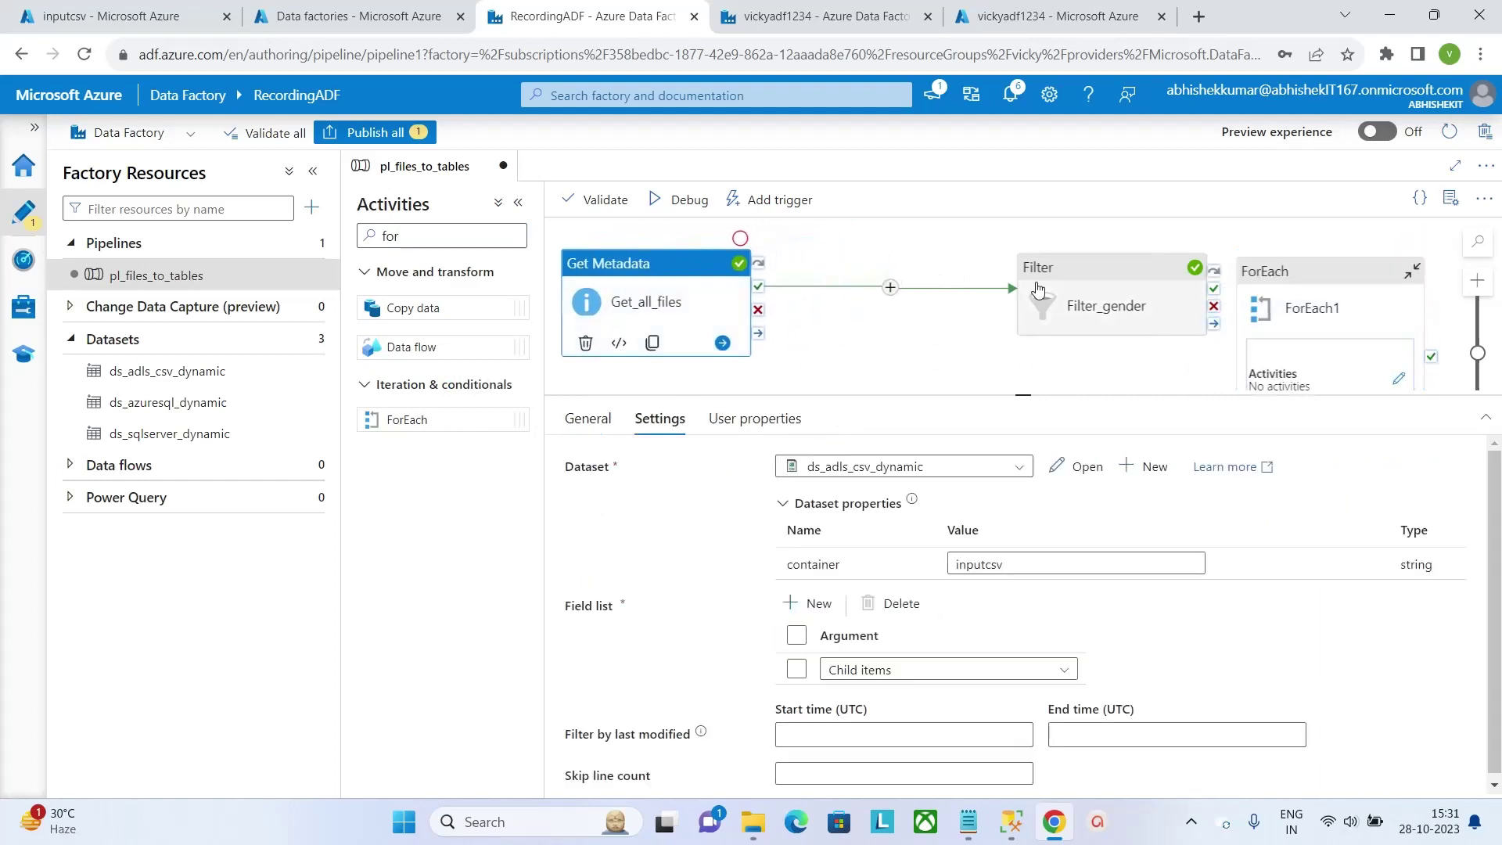
pyautogui.moveTo(1080, 277); pyautogui.dragTo(890, 279)
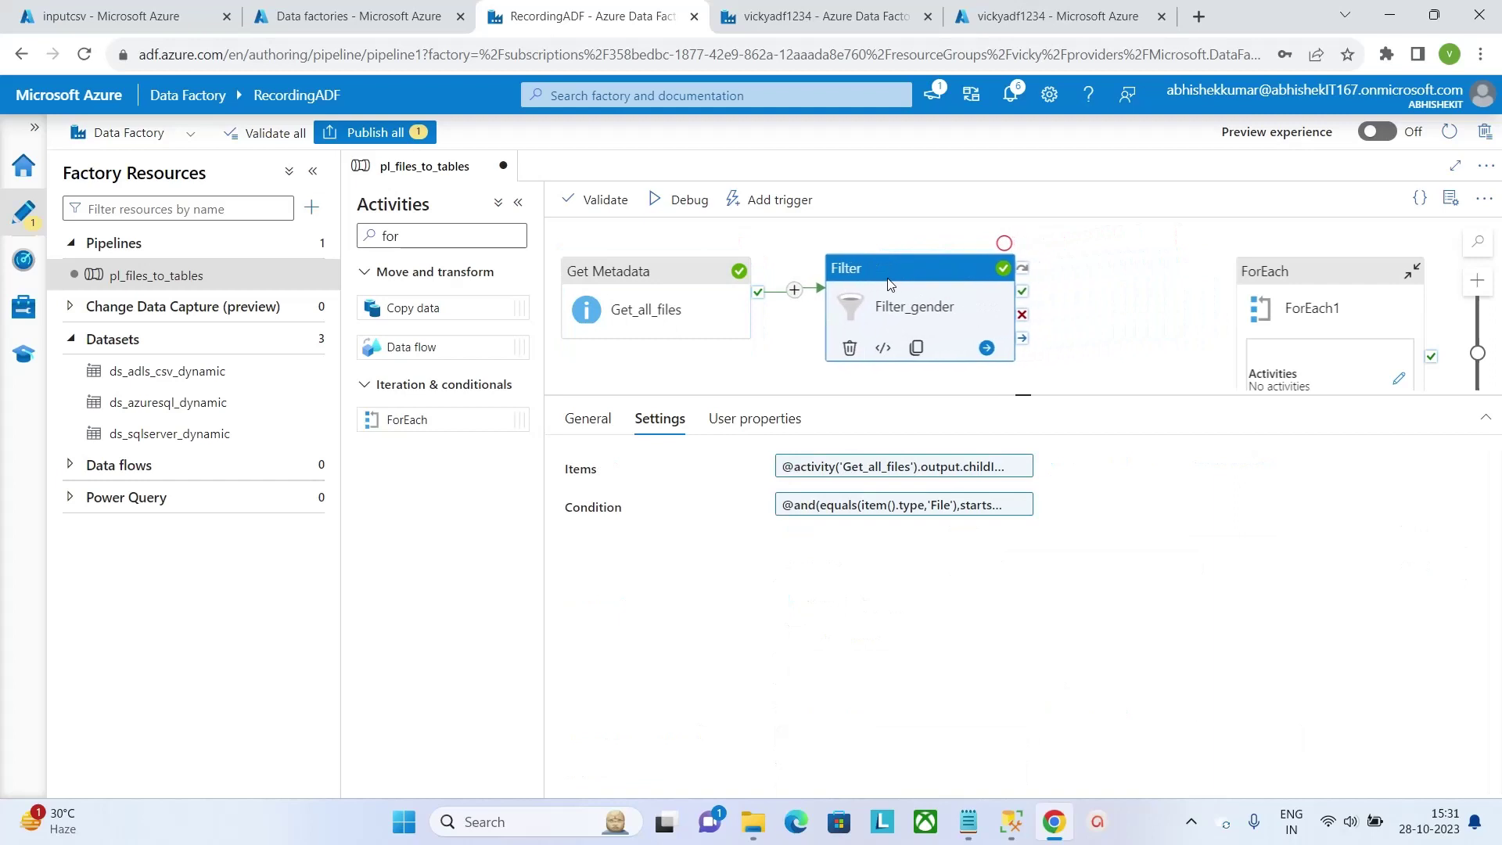
pyautogui.moveTo(1325, 277); pyautogui.dragTo(1239, 256)
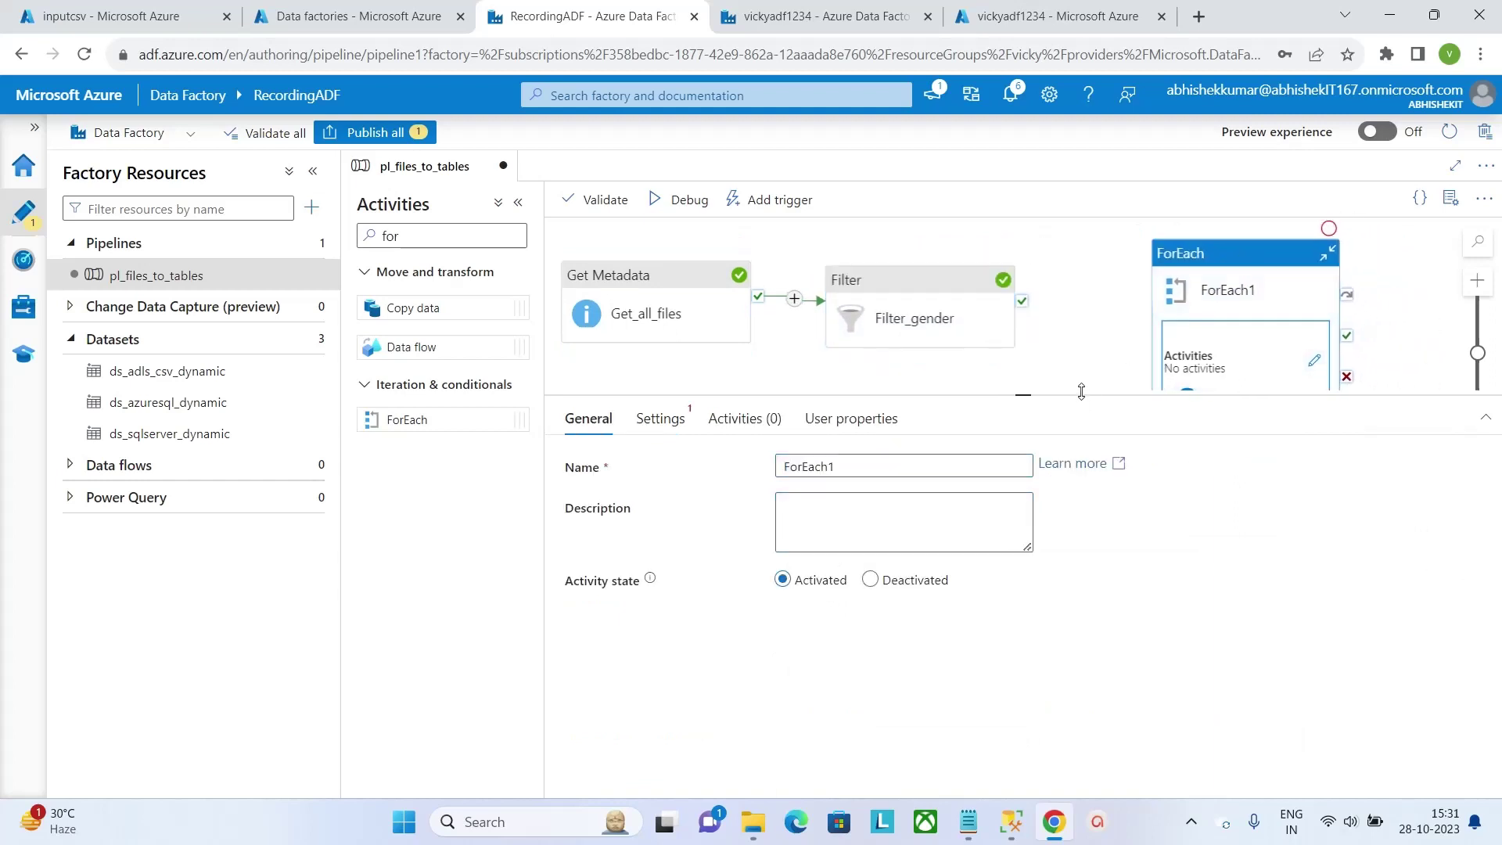
pyautogui.moveTo(1081, 391); pyautogui.dragTo(1081, 609)
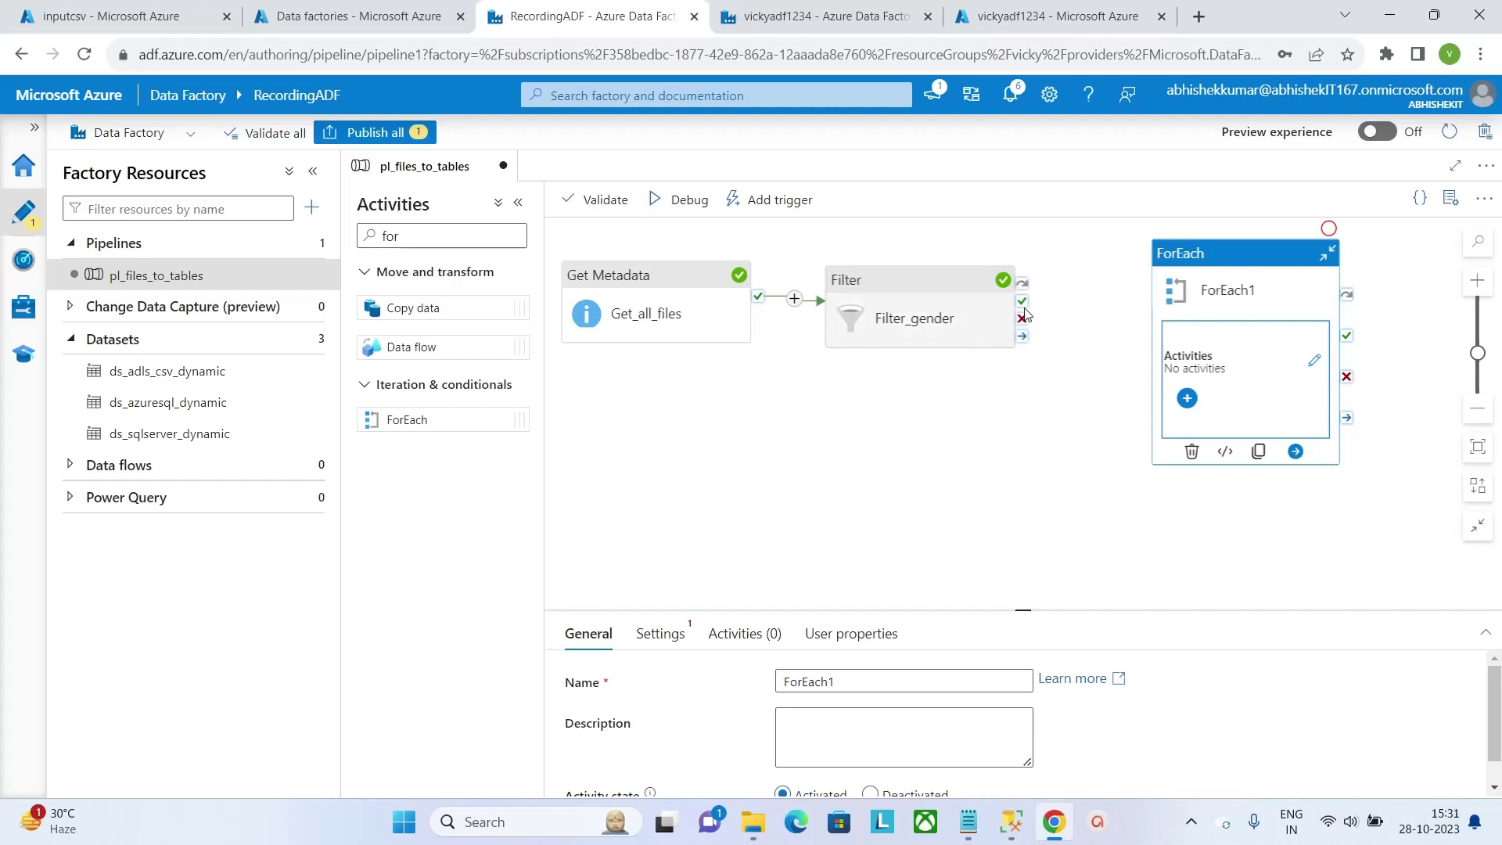
pyautogui.moveTo(1021, 301); pyautogui.dragTo(1171, 339)
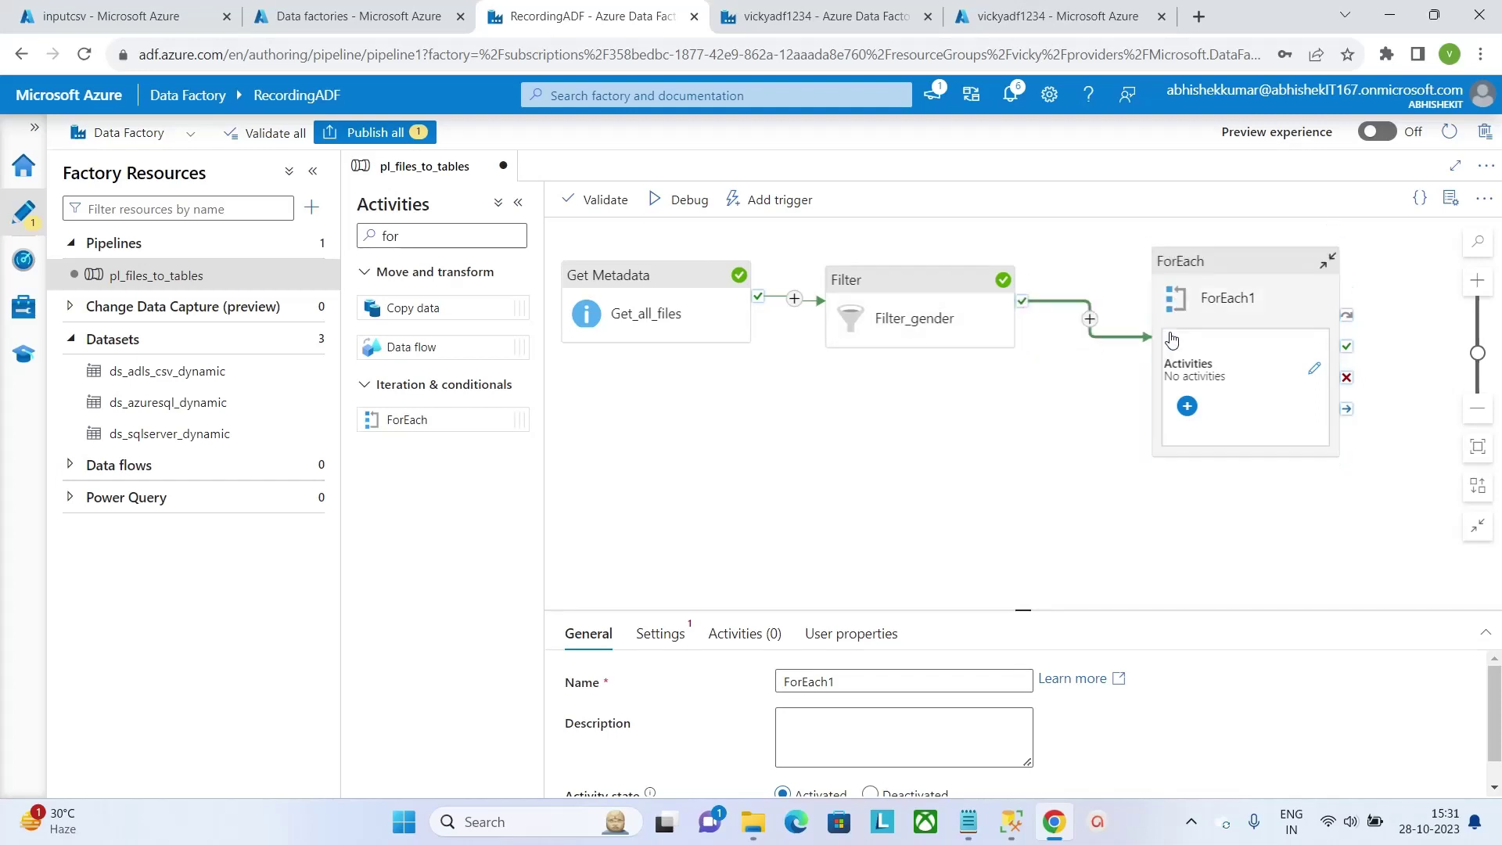
# Set the ForEach1 activity to run its iterations sequentially.
pyautogui.click(1228, 297)
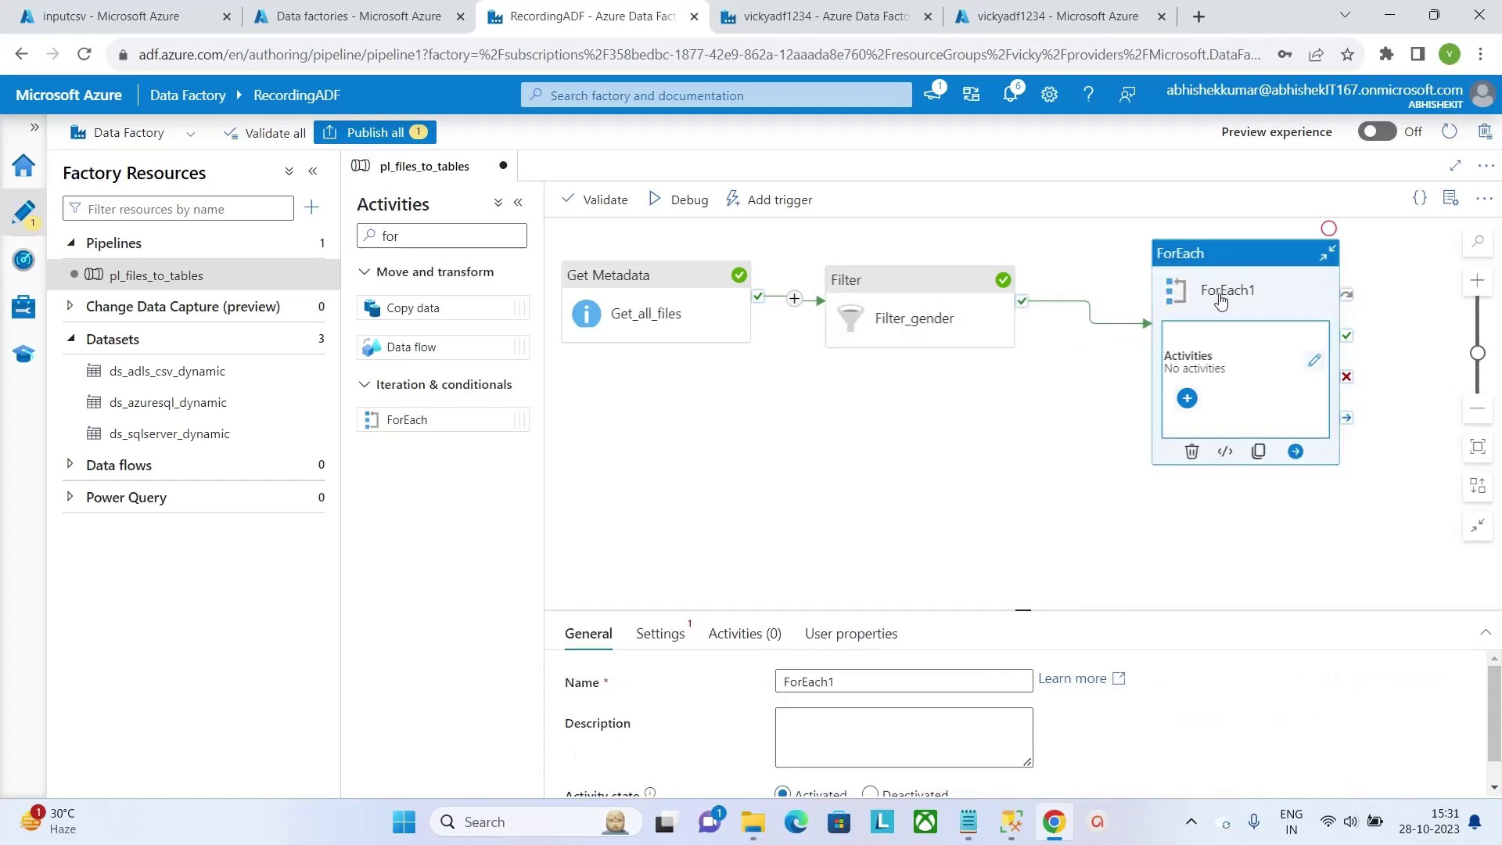
pyautogui.click(677, 643)
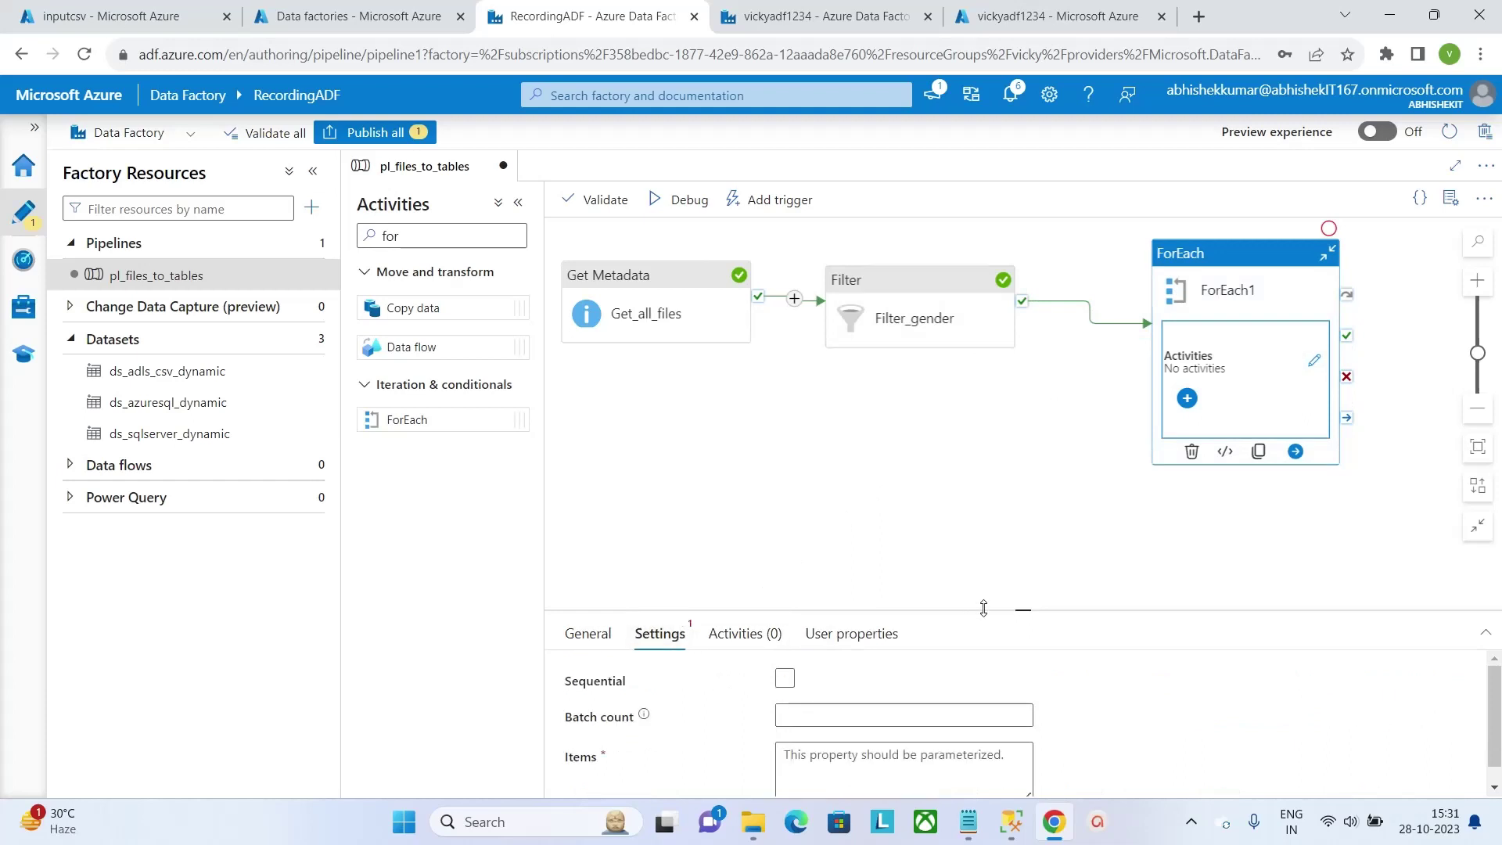
pyautogui.moveTo(983, 608); pyautogui.dragTo(983, 477)
pyautogui.click(785, 547)
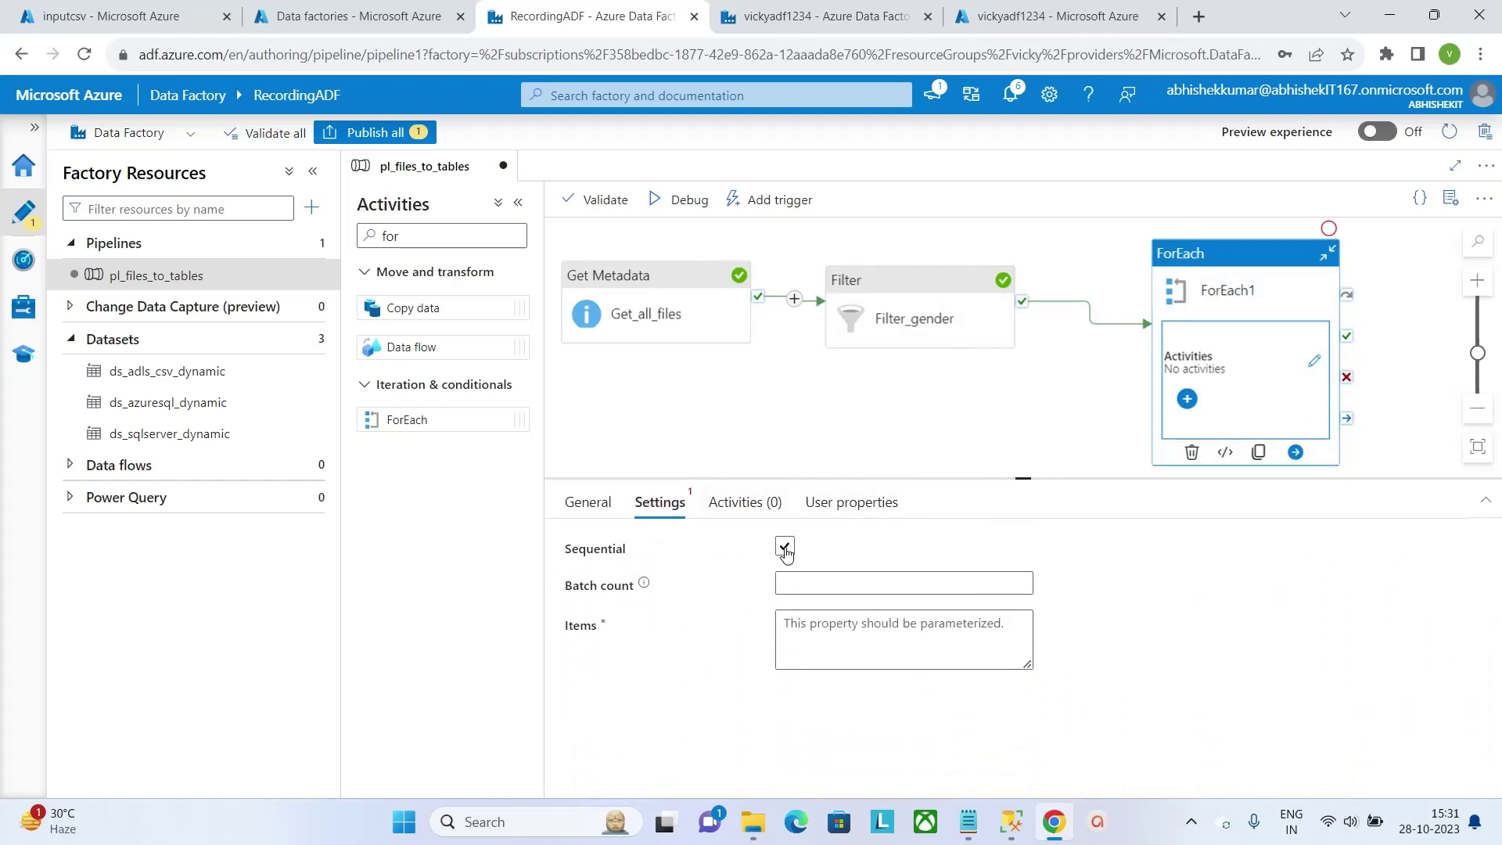
pyautogui.click(831, 618)
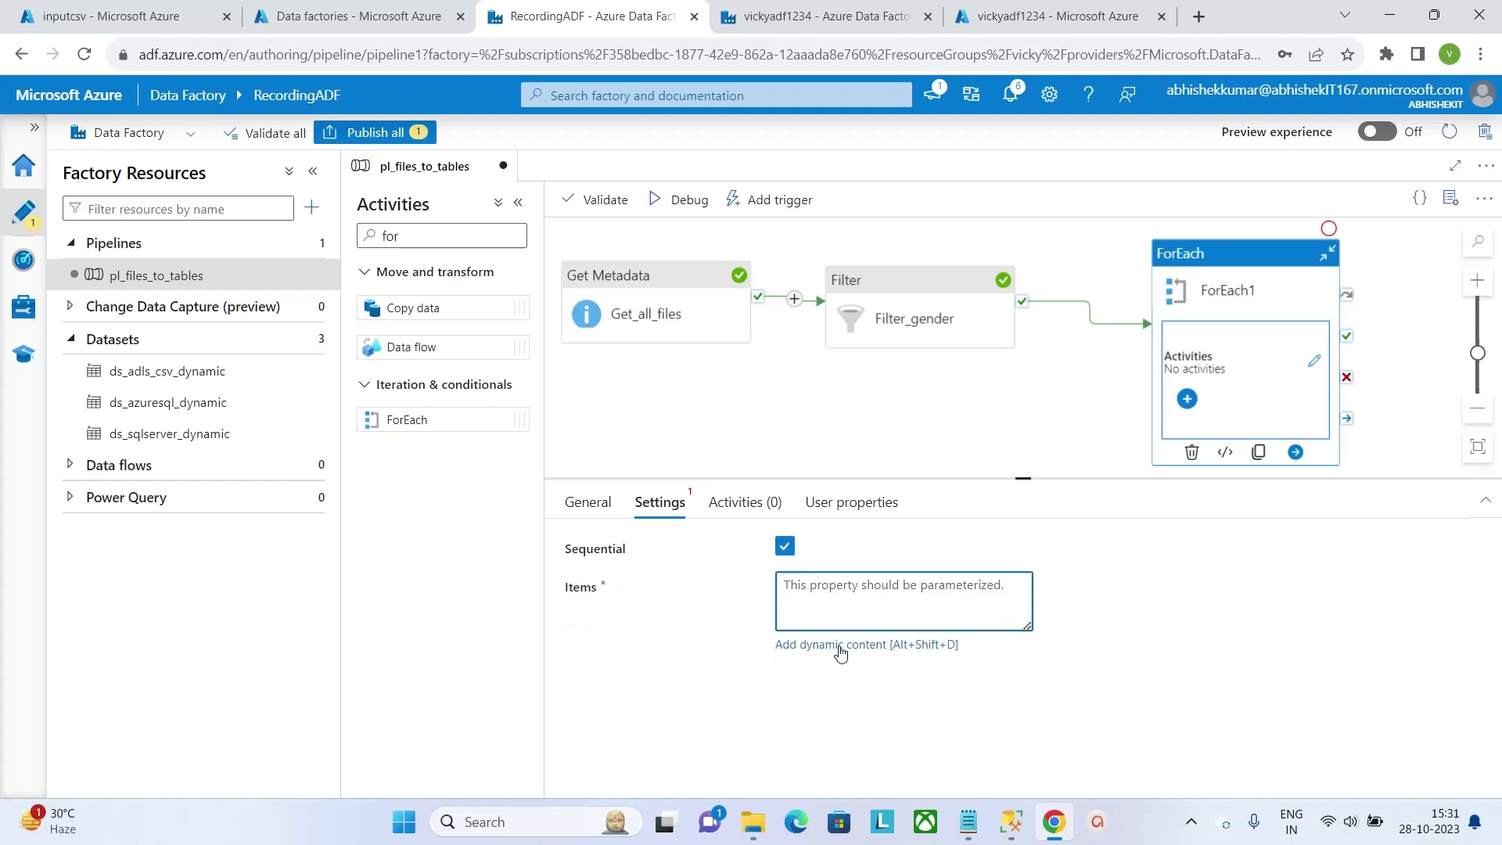
pyautogui.click(840, 644)
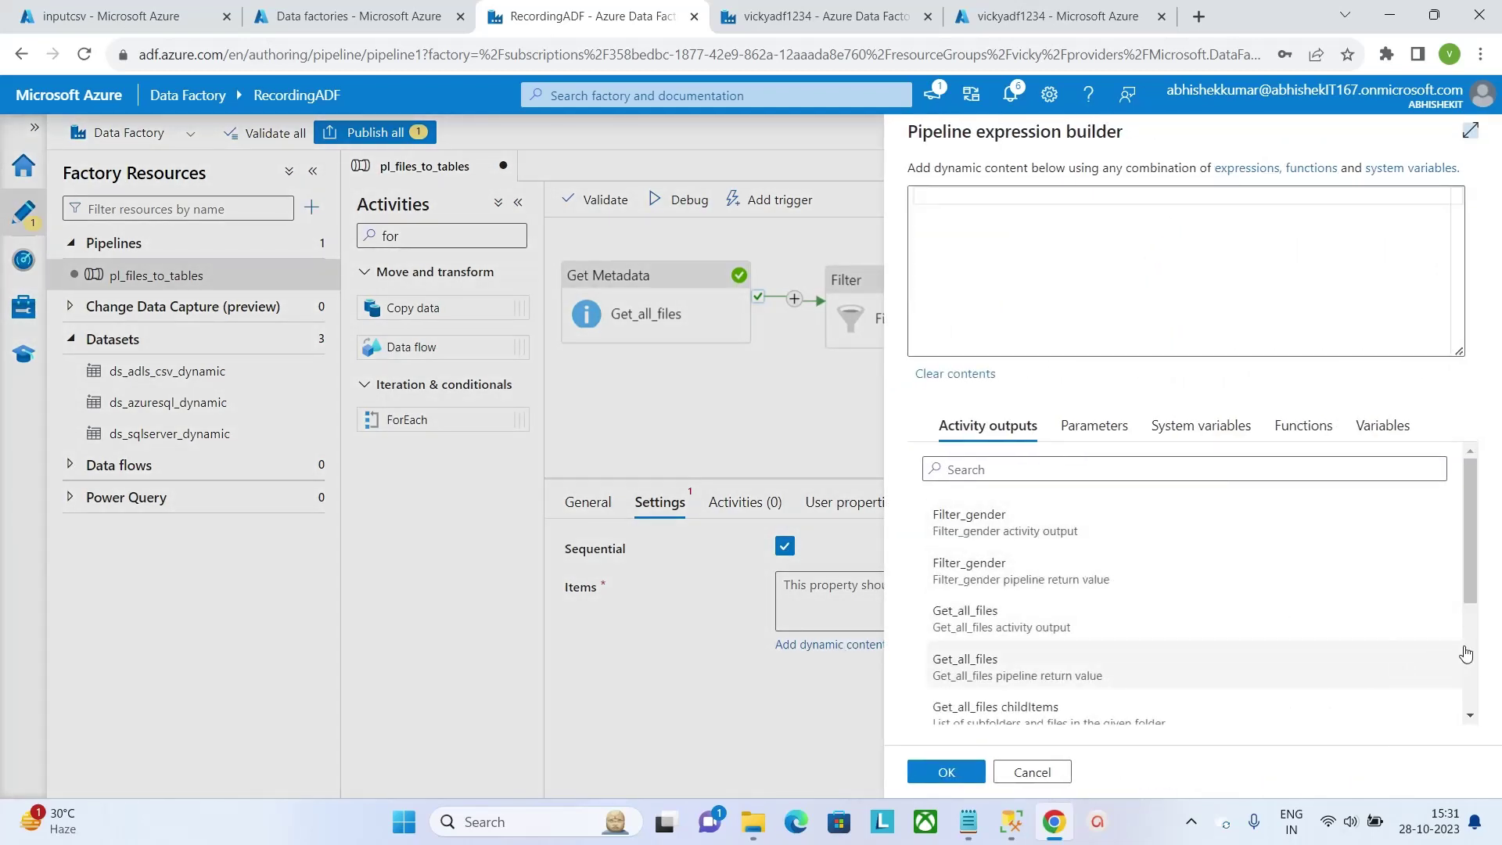
pyautogui.click(1476, 688)
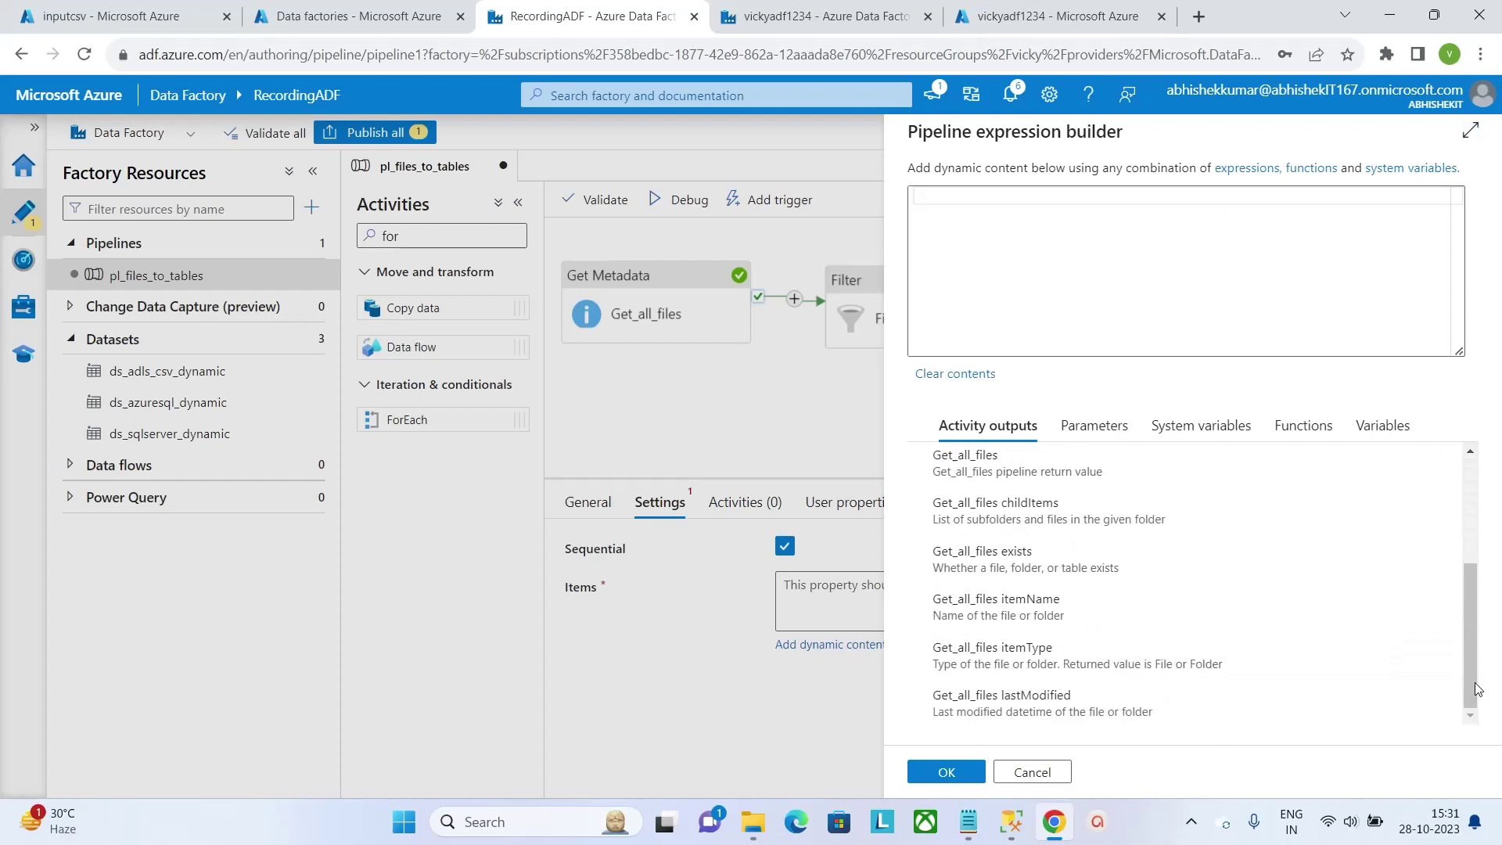
pyautogui.click(1471, 509)
pyautogui.click(1179, 523)
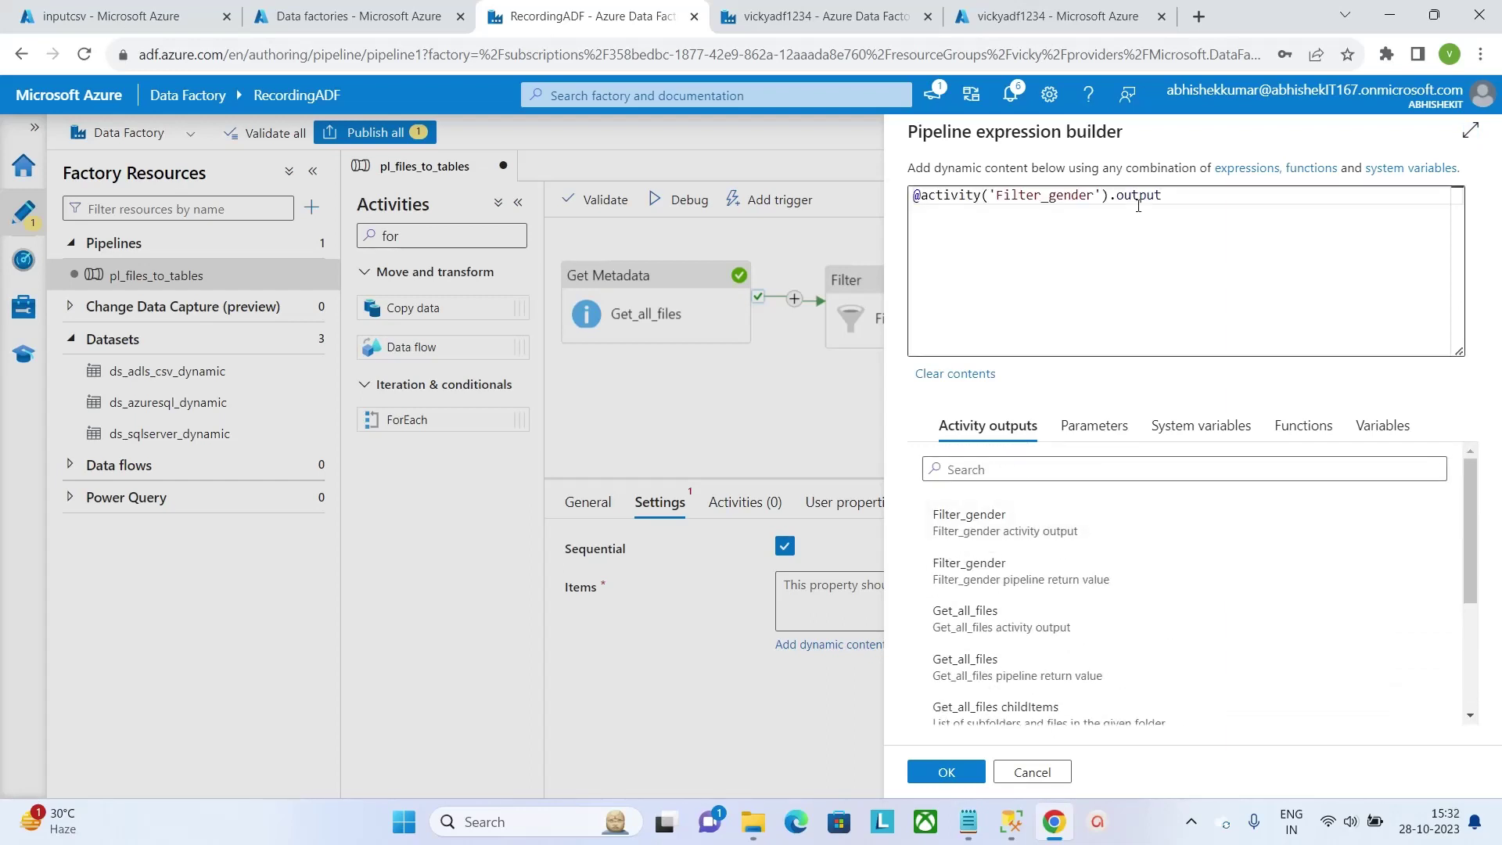
pyautogui.click(1165, 196)
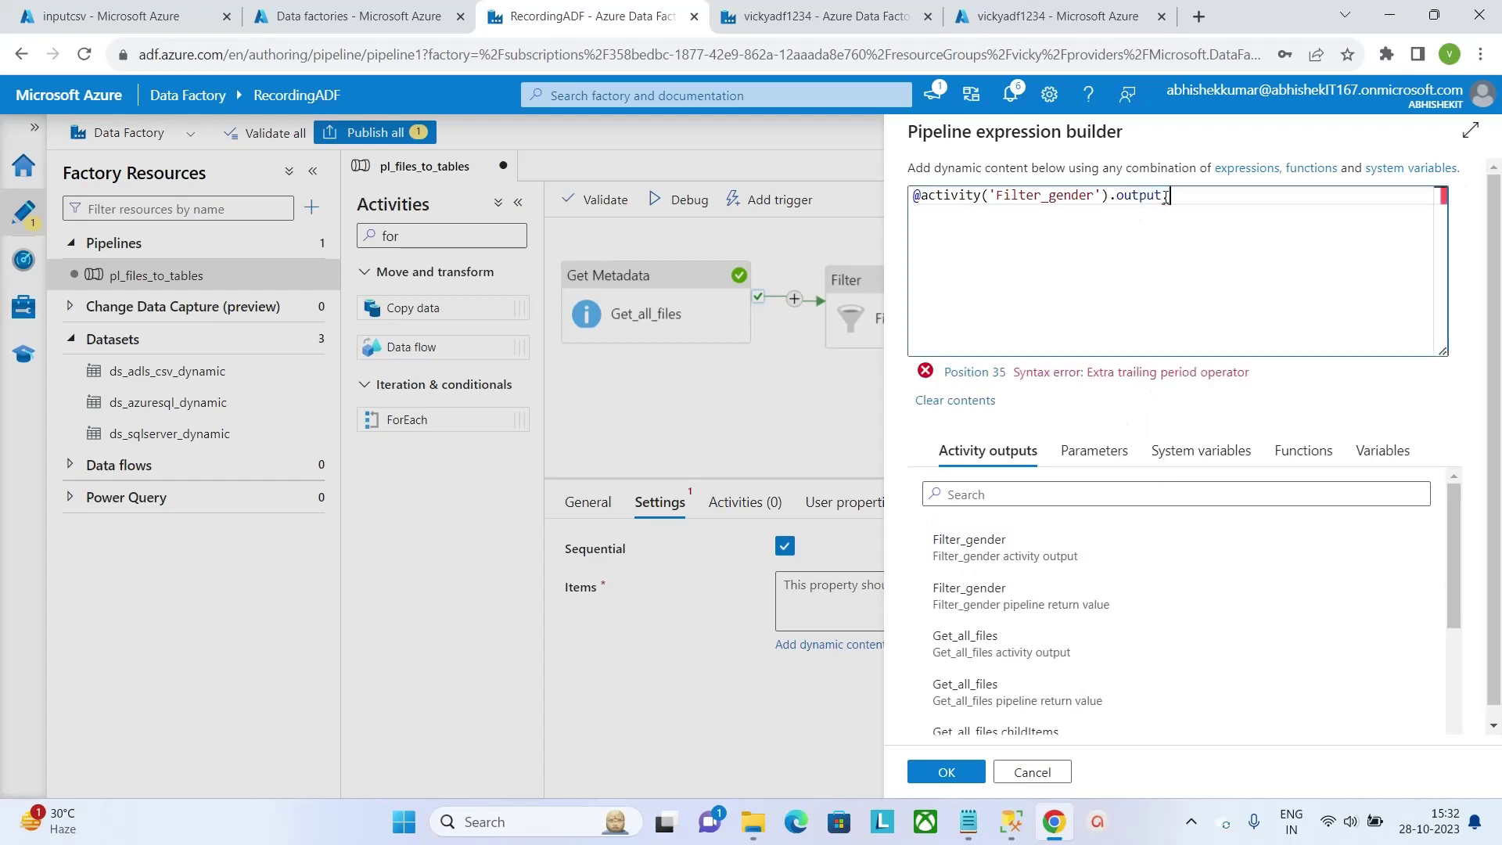
pyautogui.write('value')
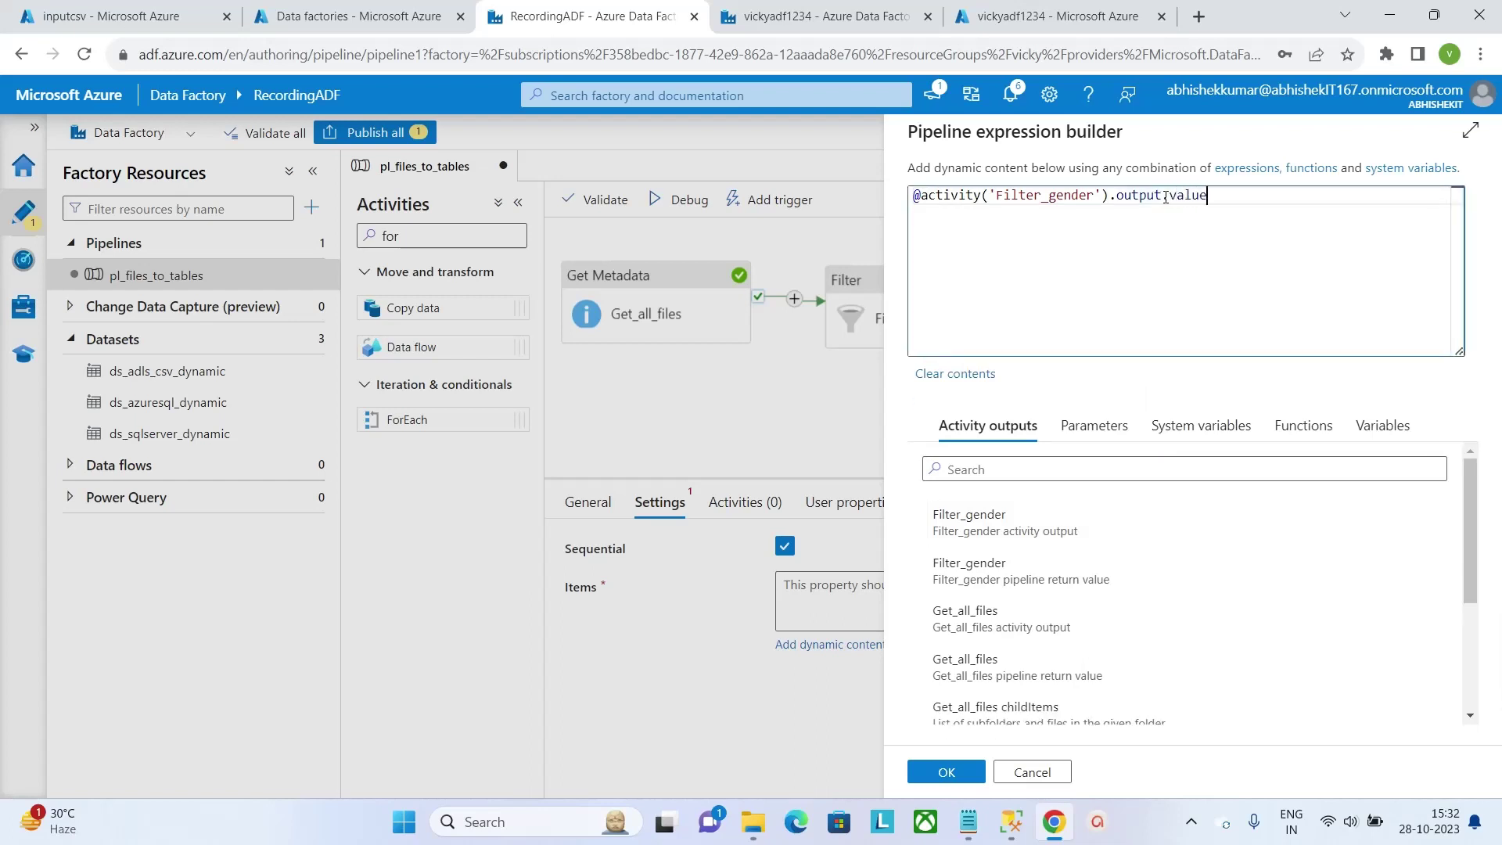
pyautogui.click(946, 774)
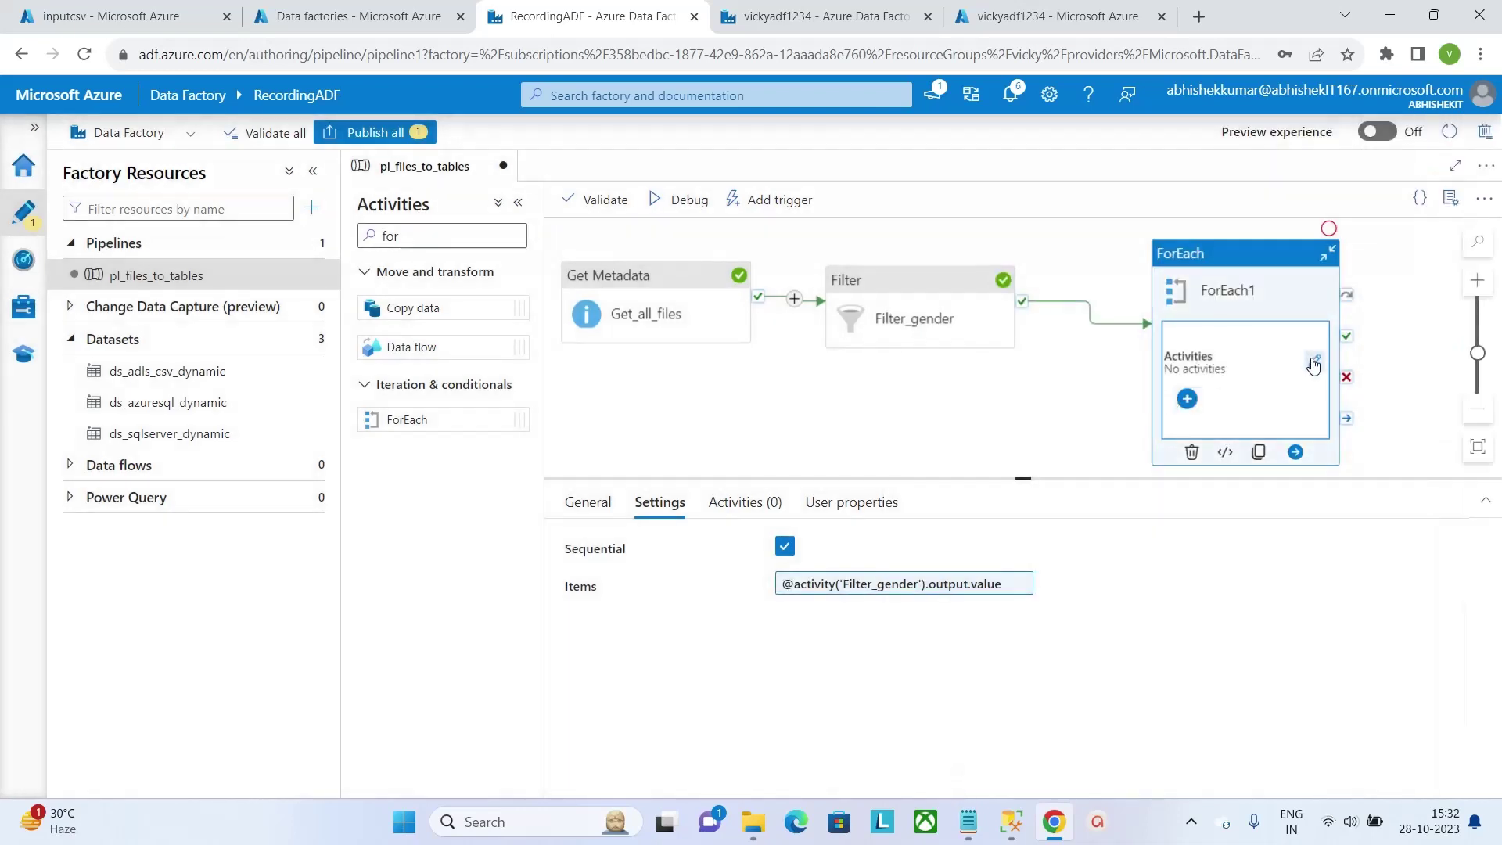
# Add a Copy data activity inside ForEach1 with ds_adls_csv_dynamic as source dataset and inputcsv as container.
pyautogui.click(1314, 361)
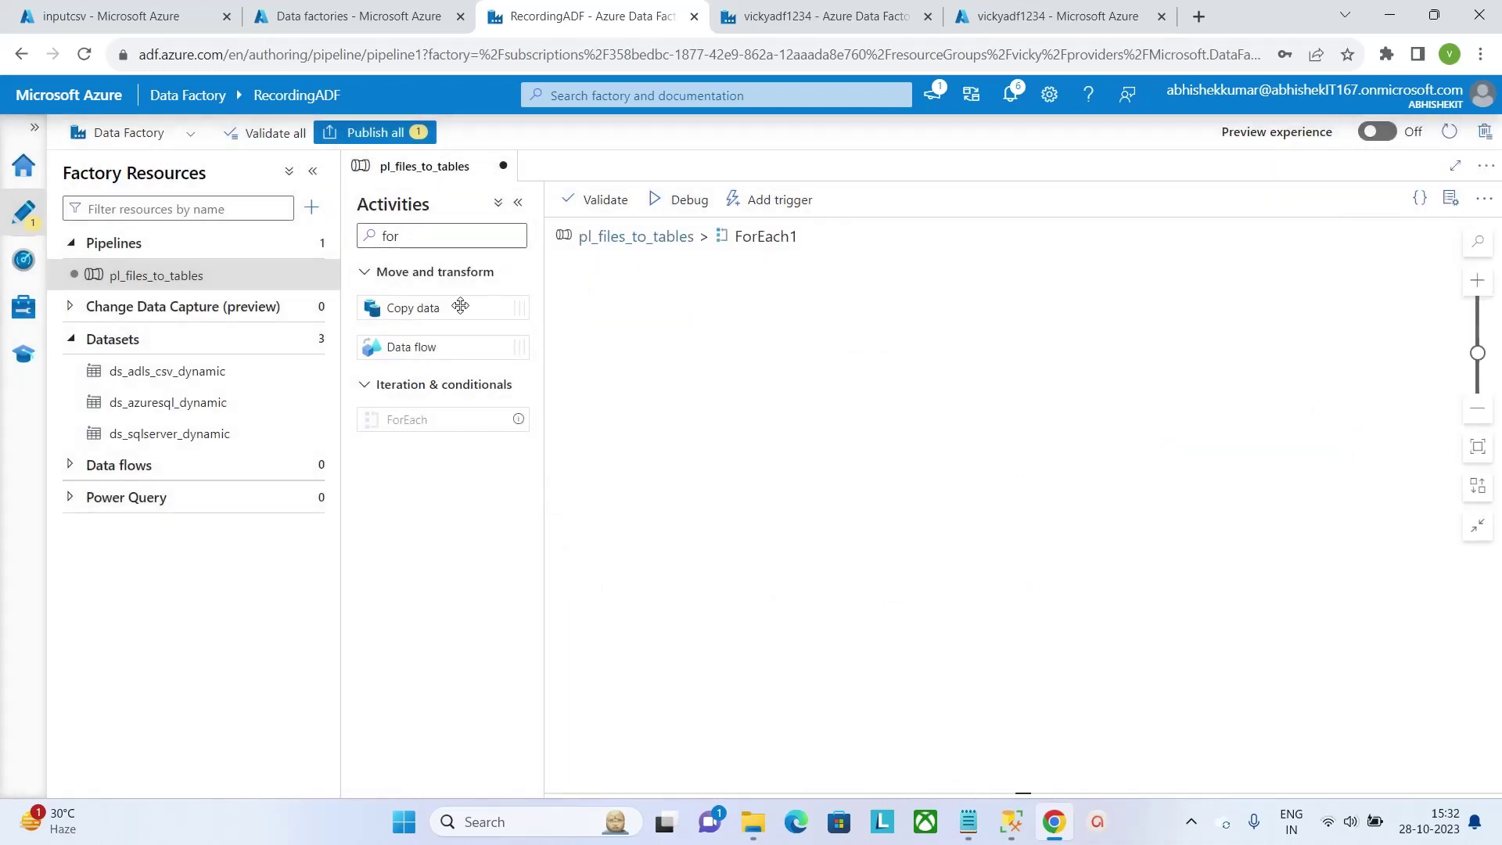
pyautogui.moveTo(460, 306); pyautogui.dragTo(879, 309)
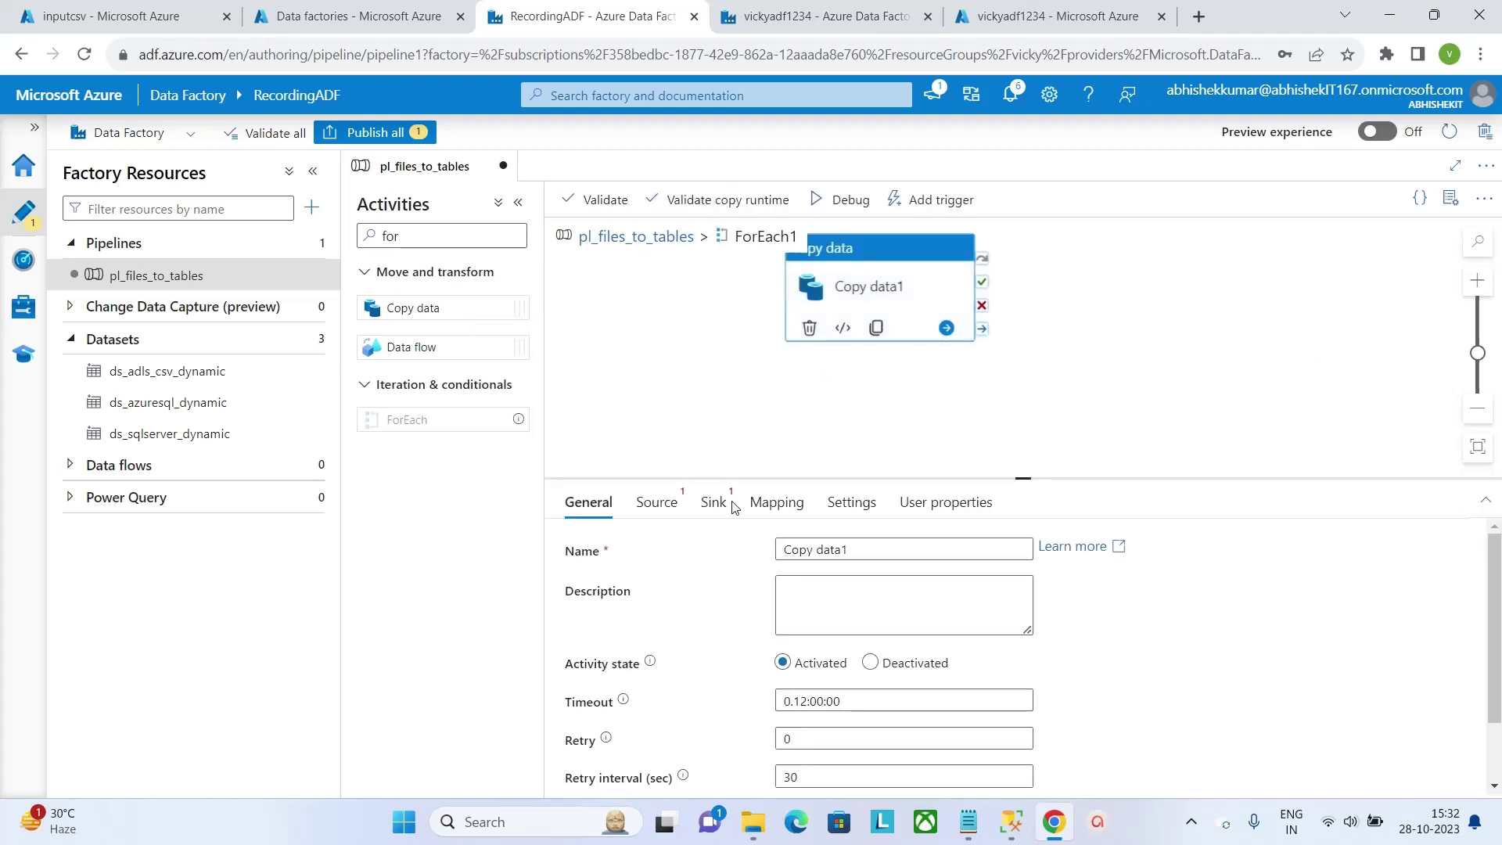
pyautogui.click(656, 502)
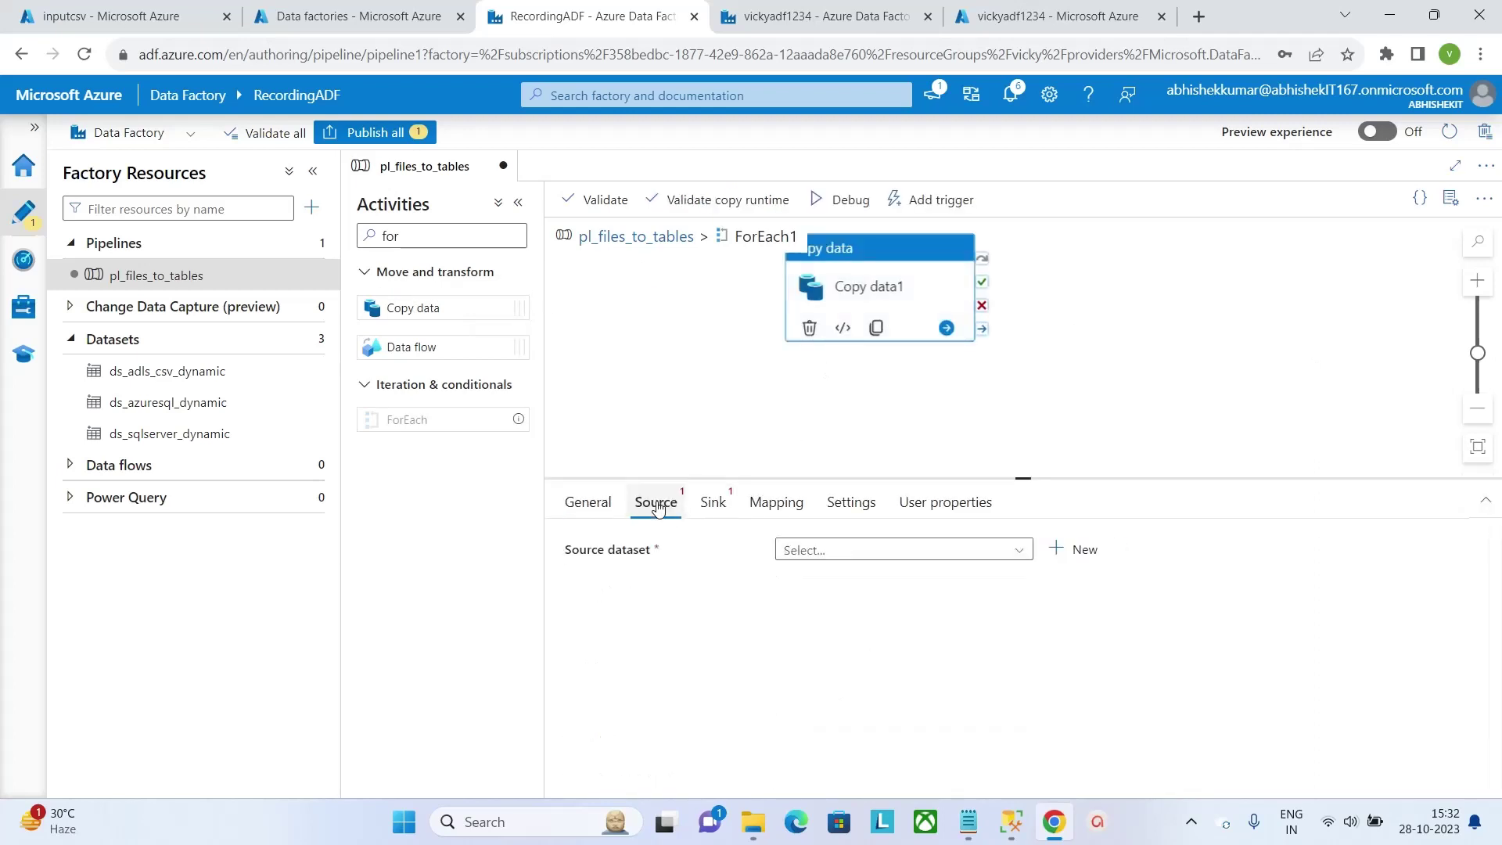
pyautogui.click(1005, 551)
pyautogui.click(915, 576)
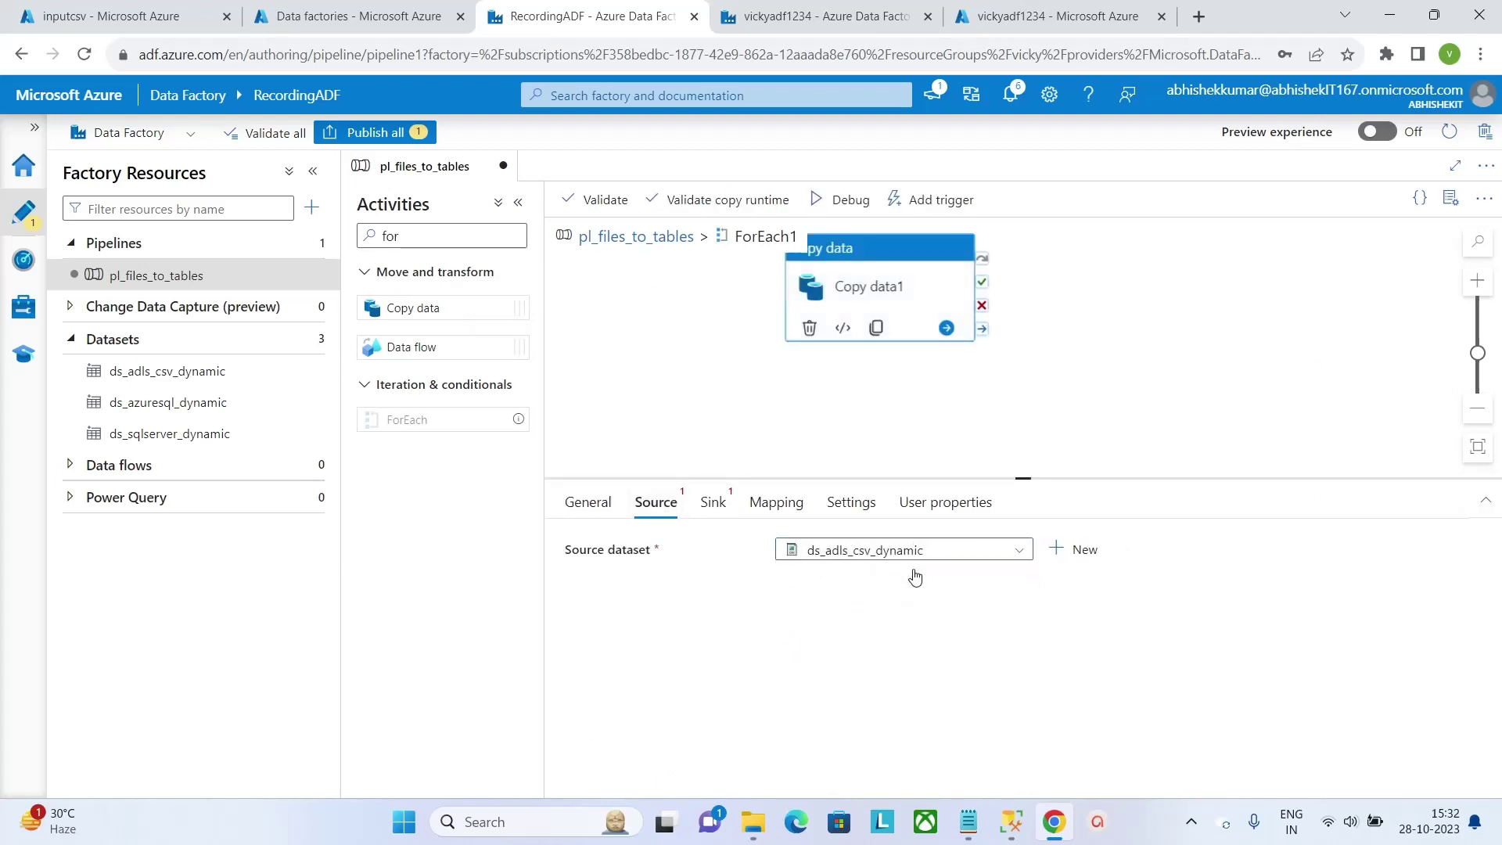
pyautogui.click(1048, 643)
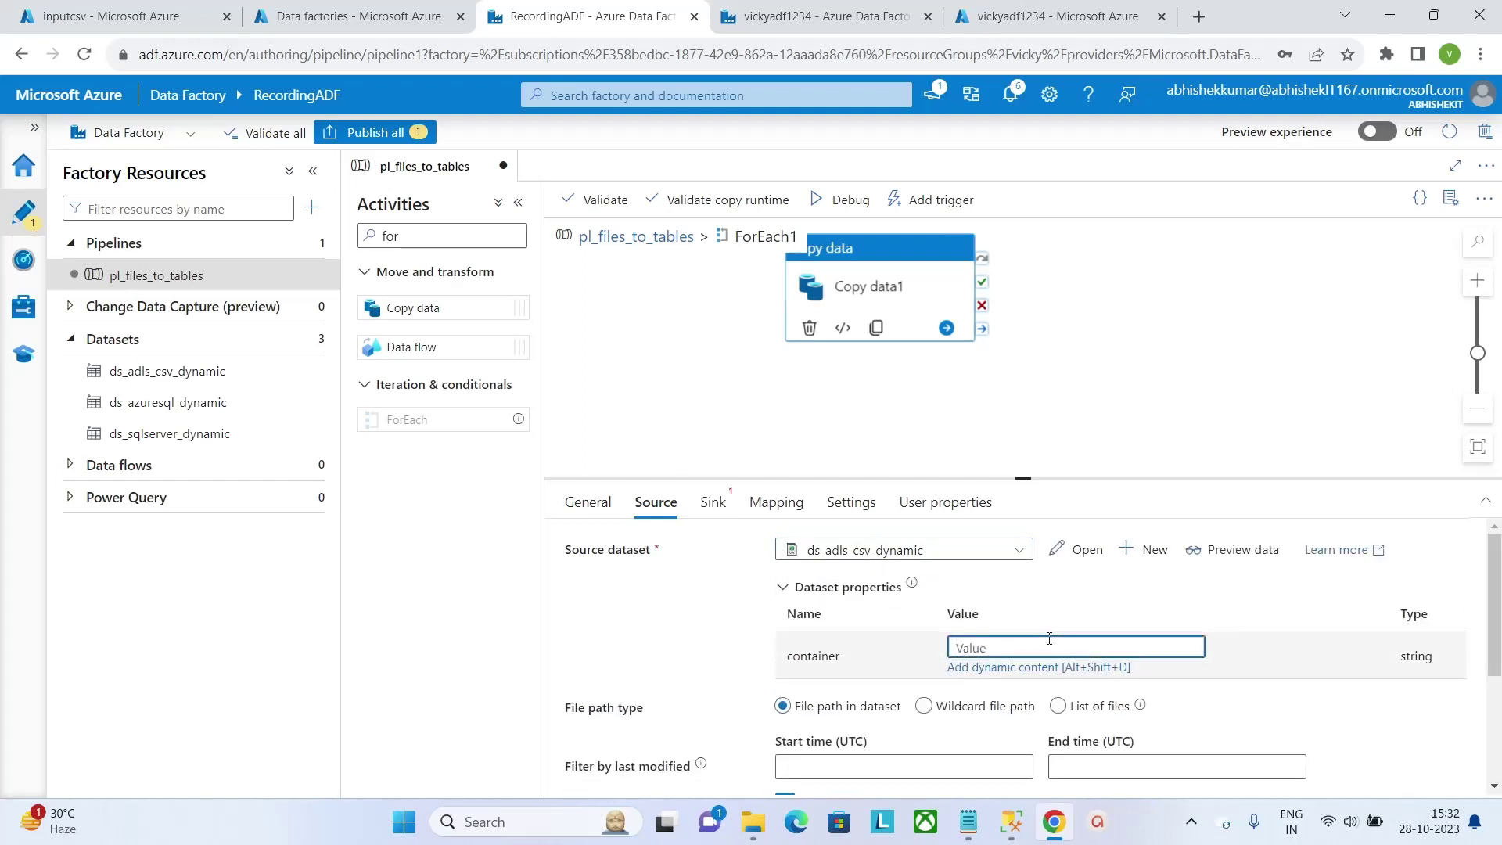
pyautogui.write('inputcsv')
pyautogui.click(931, 706)
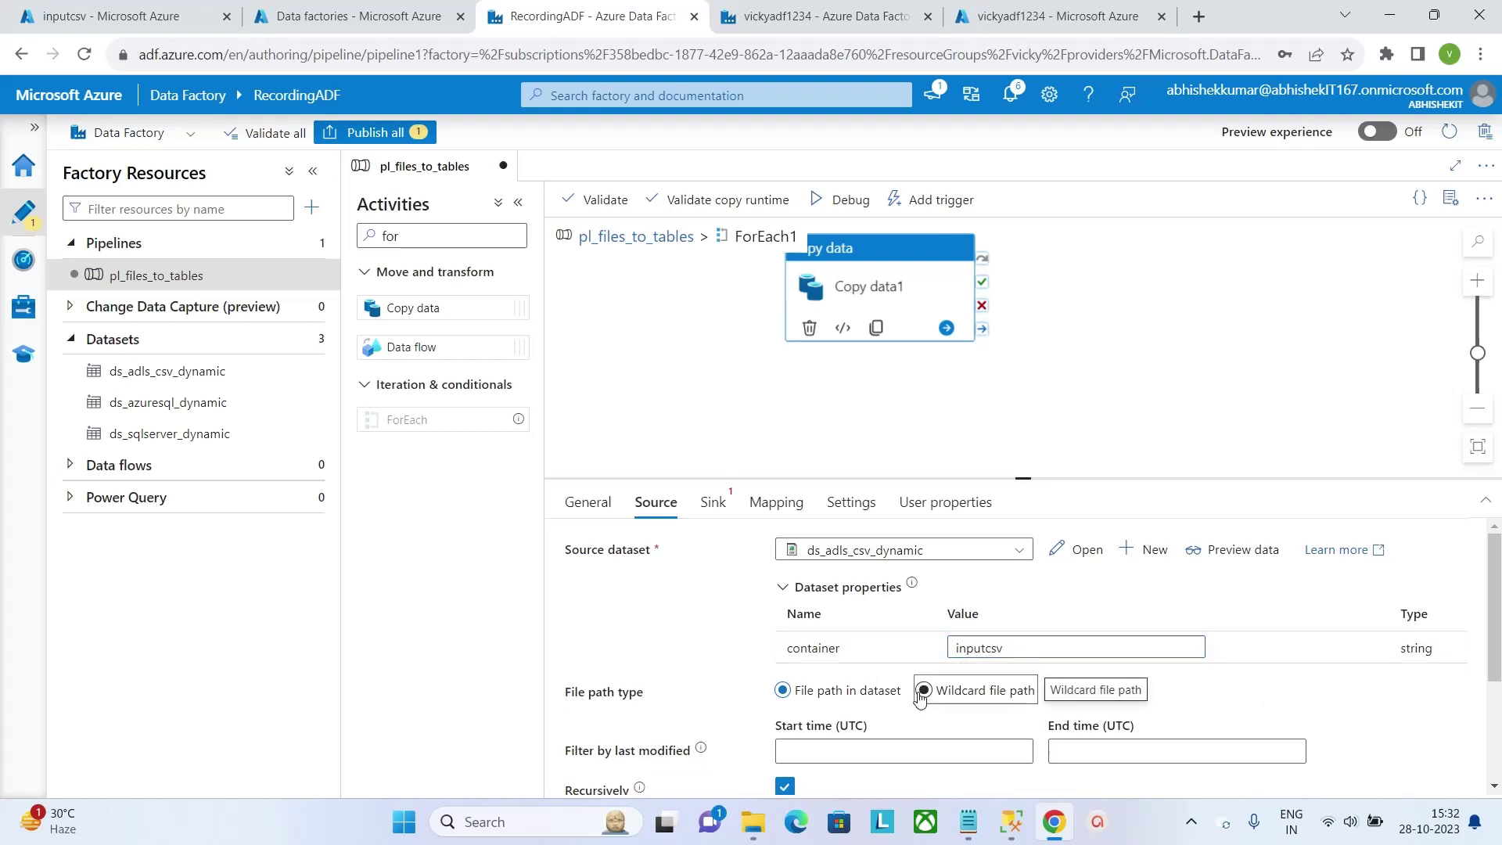
pyautogui.click(935, 704)
pyautogui.click(1194, 727)
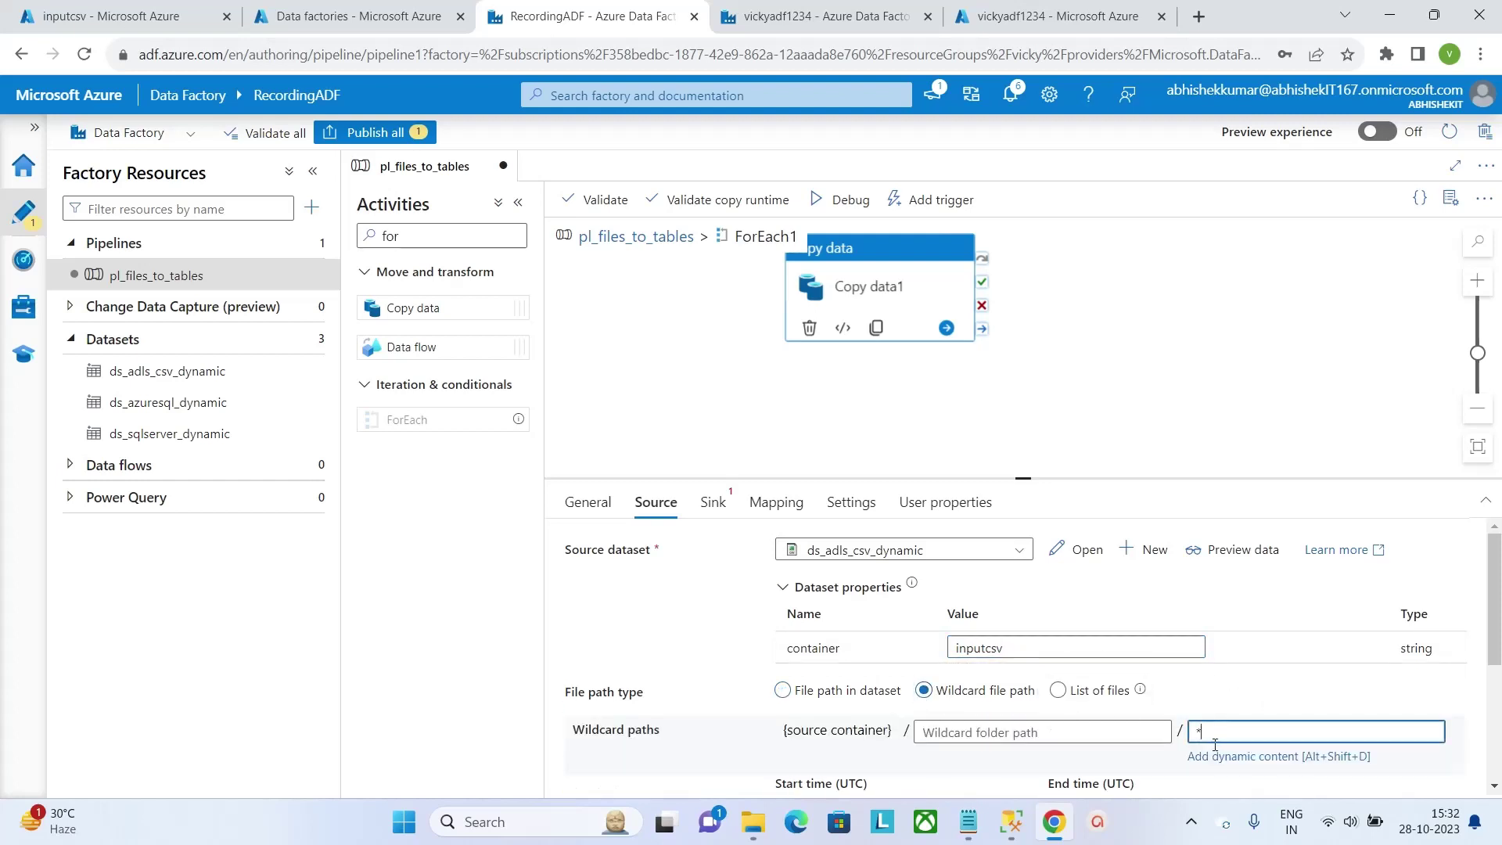
pyautogui.click(1222, 763)
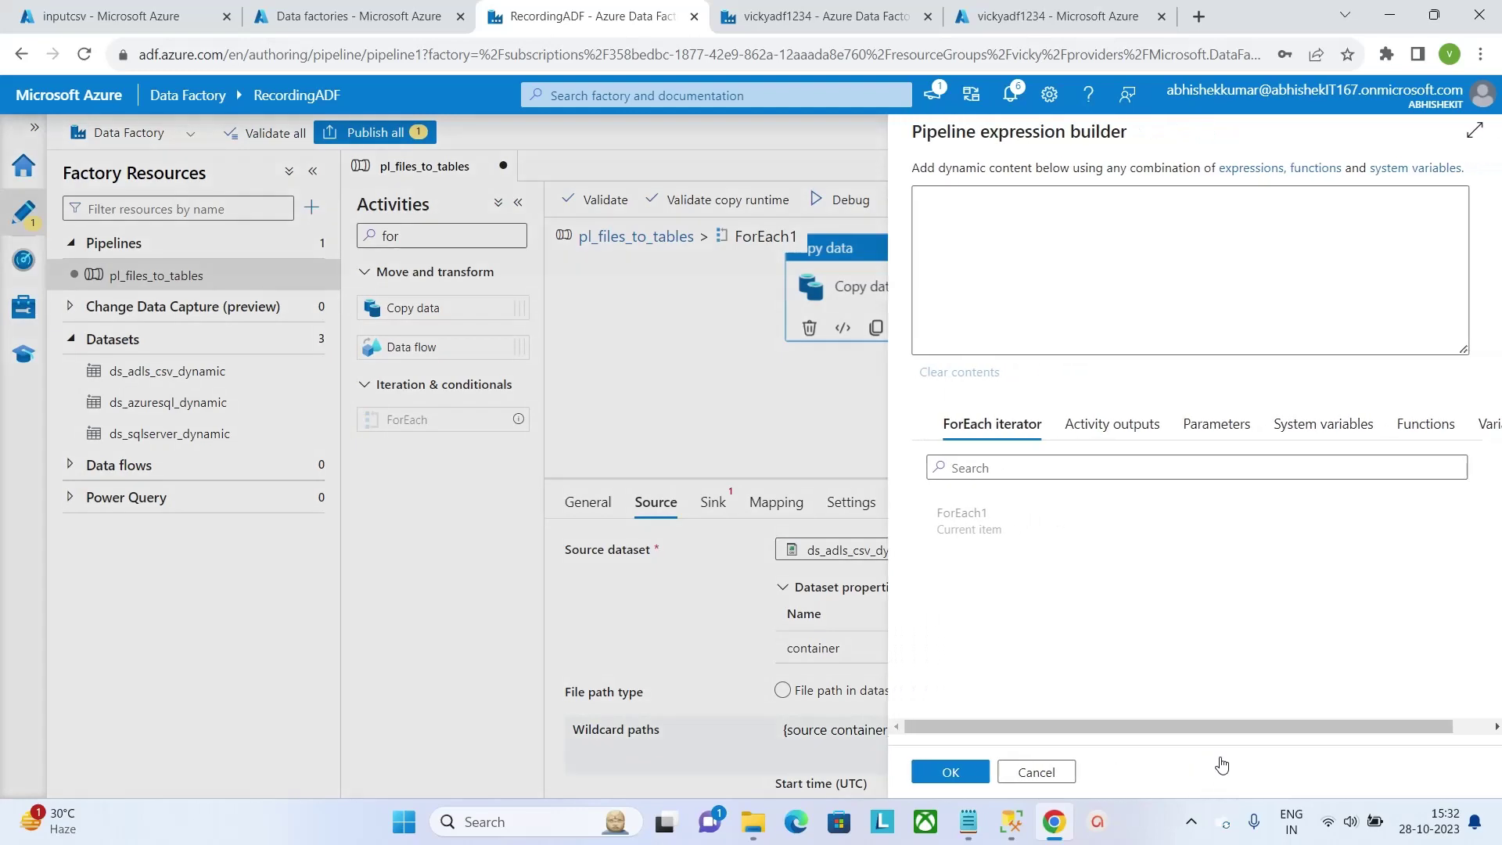
pyautogui.click(980, 521)
pyautogui.write('.')
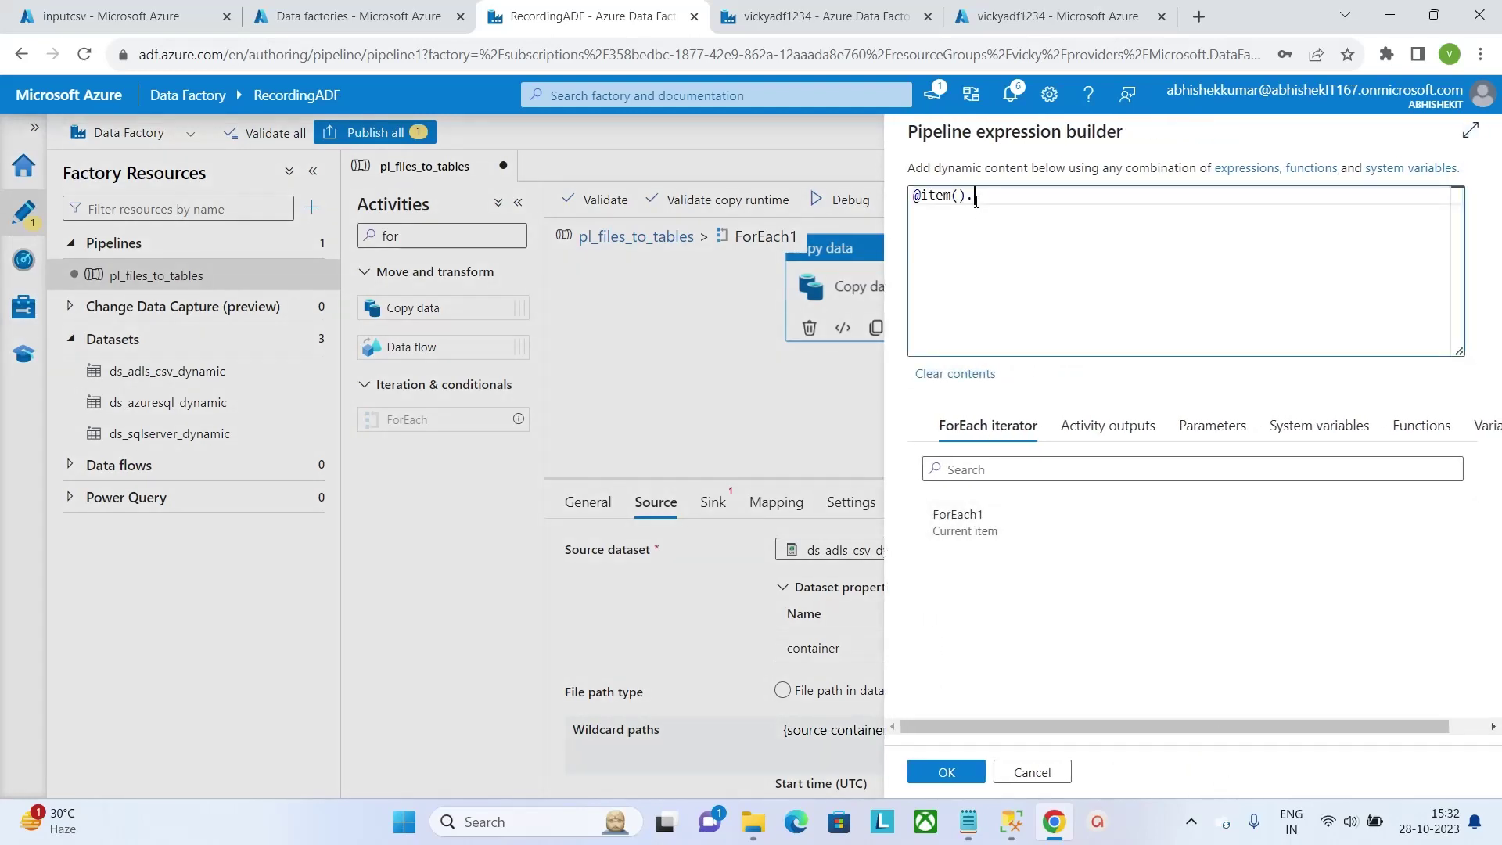
pyautogui.write('name')
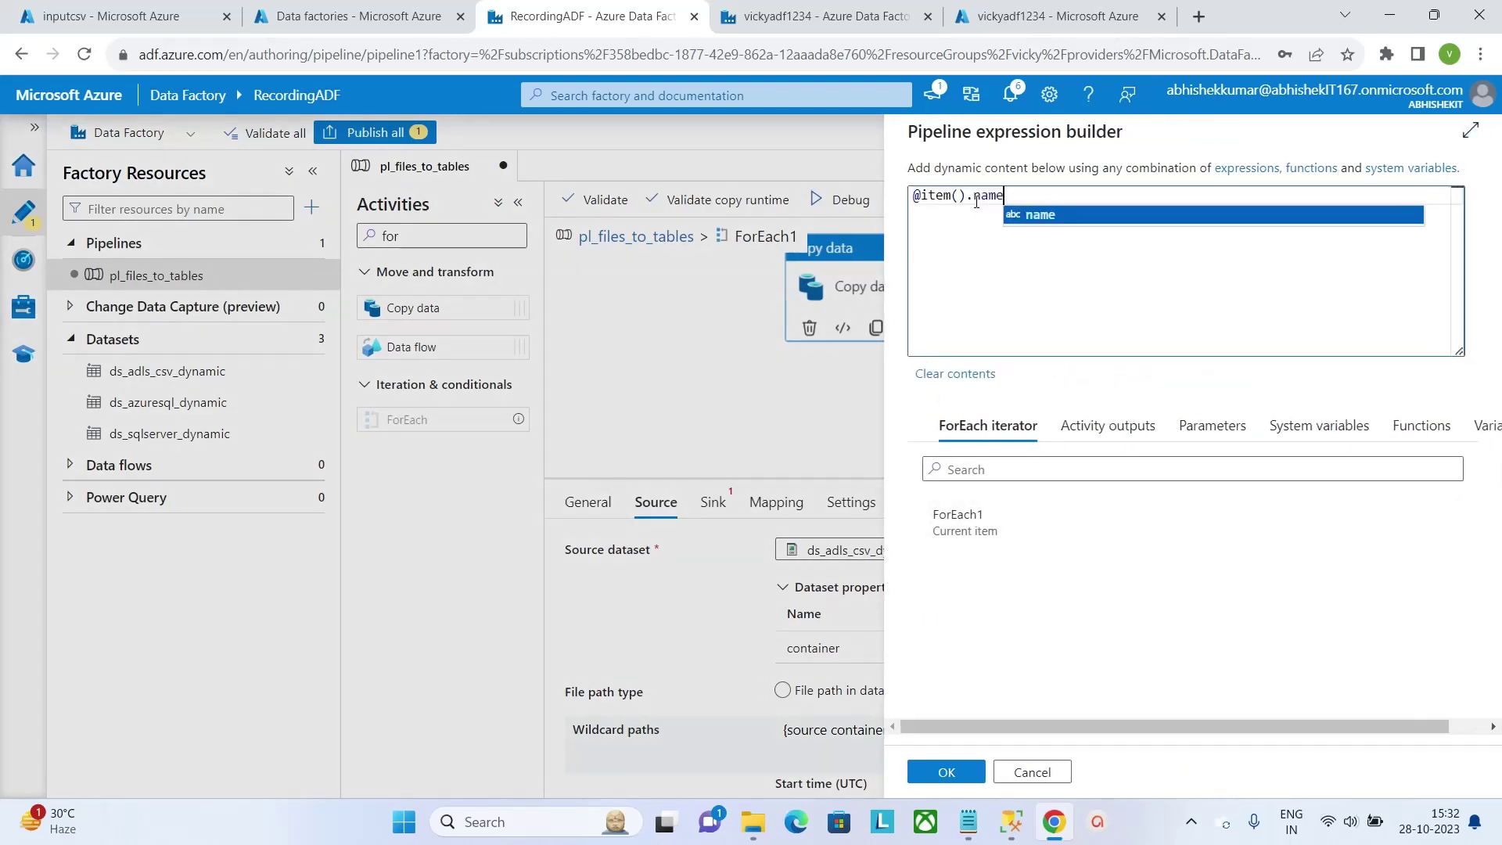
pyautogui.click(948, 770)
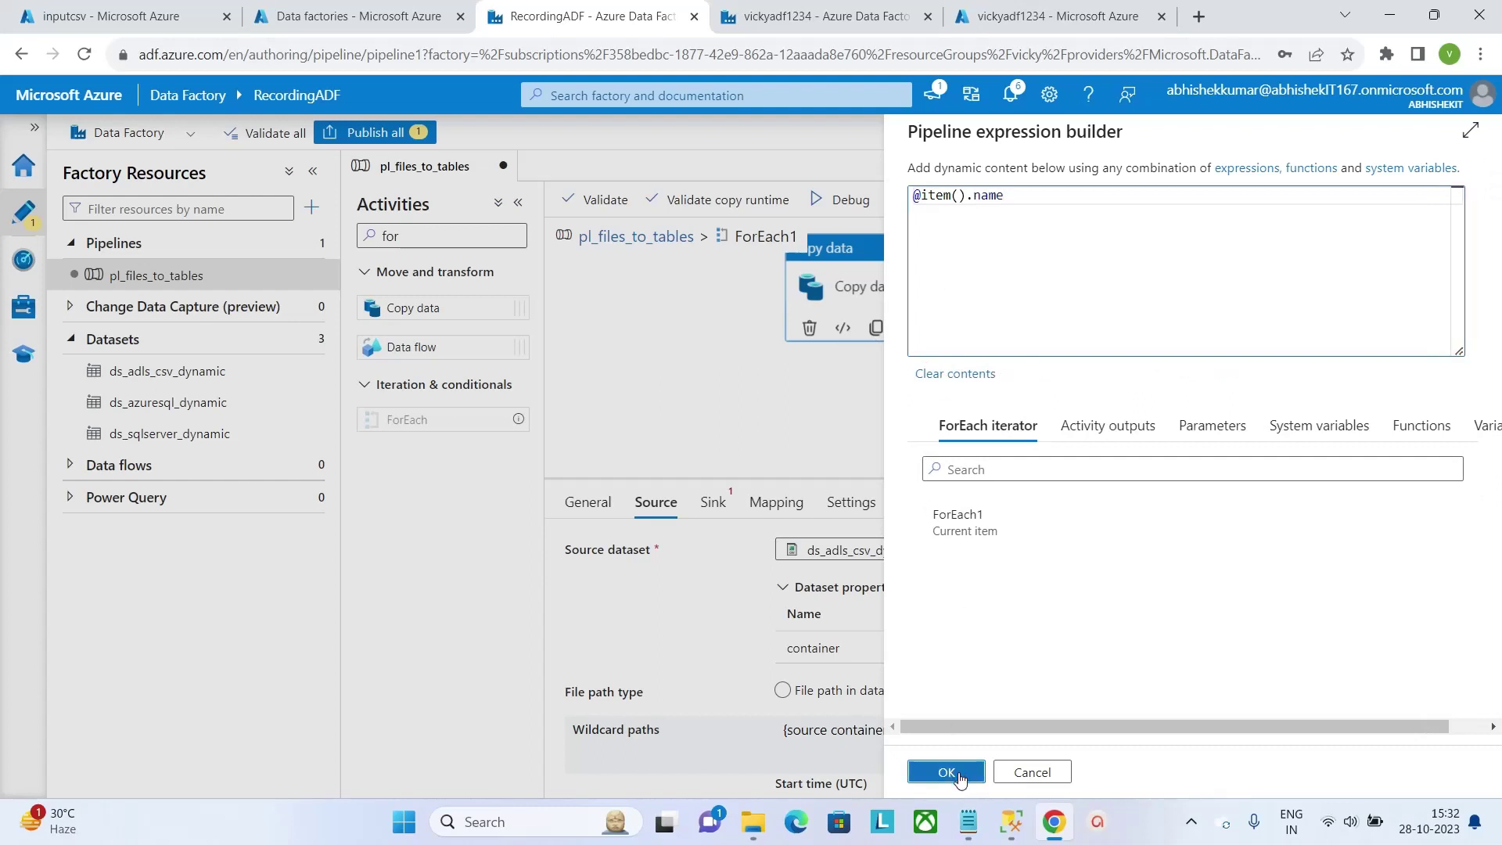
# Choose ds_sqlserver_dynamic as the sink dataset of Copy data1.
pyautogui.click(717, 513)
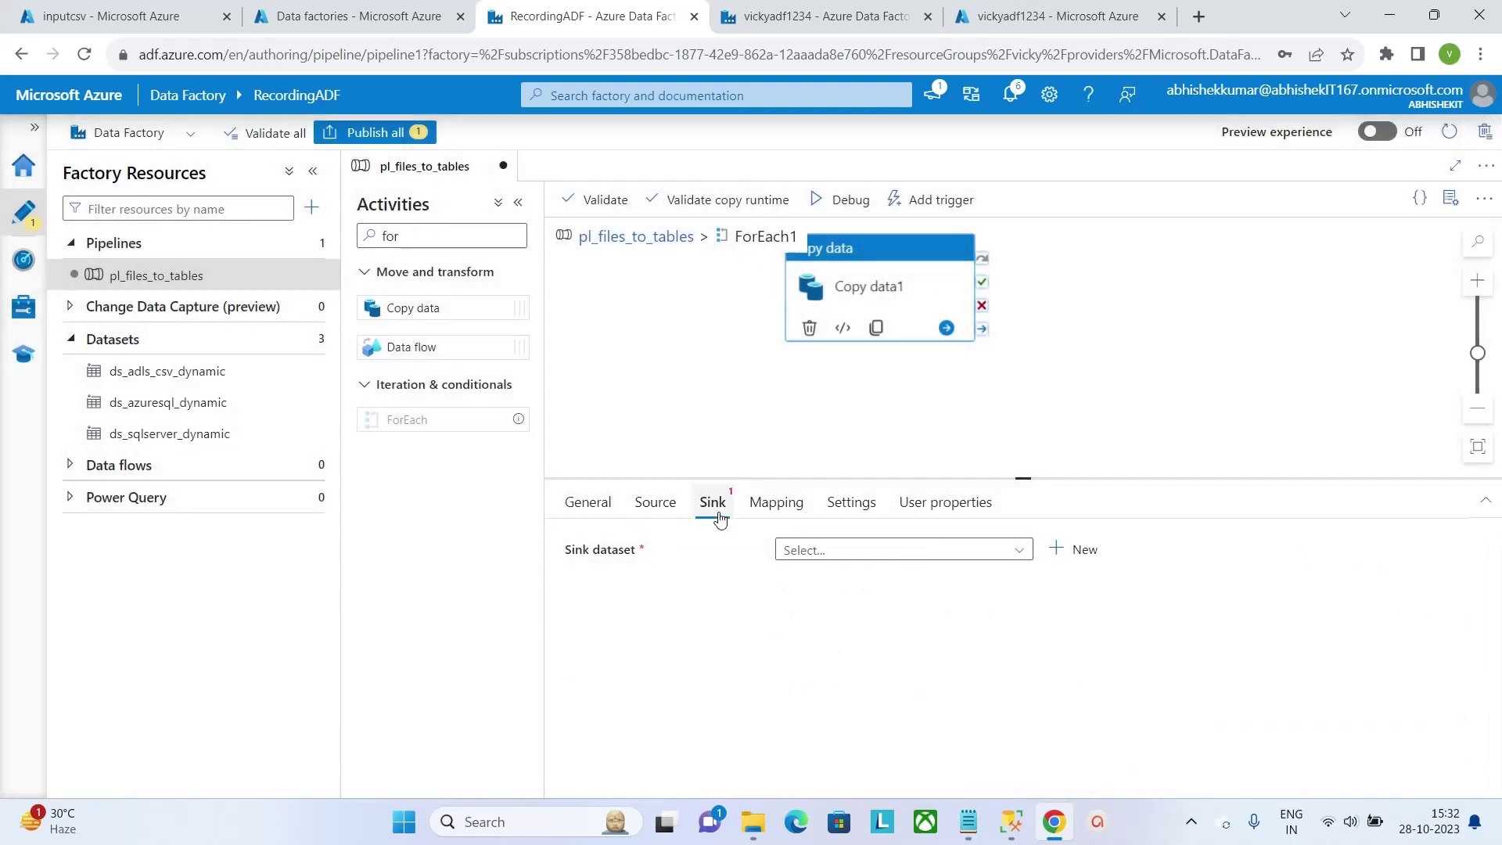
pyautogui.click(1020, 551)
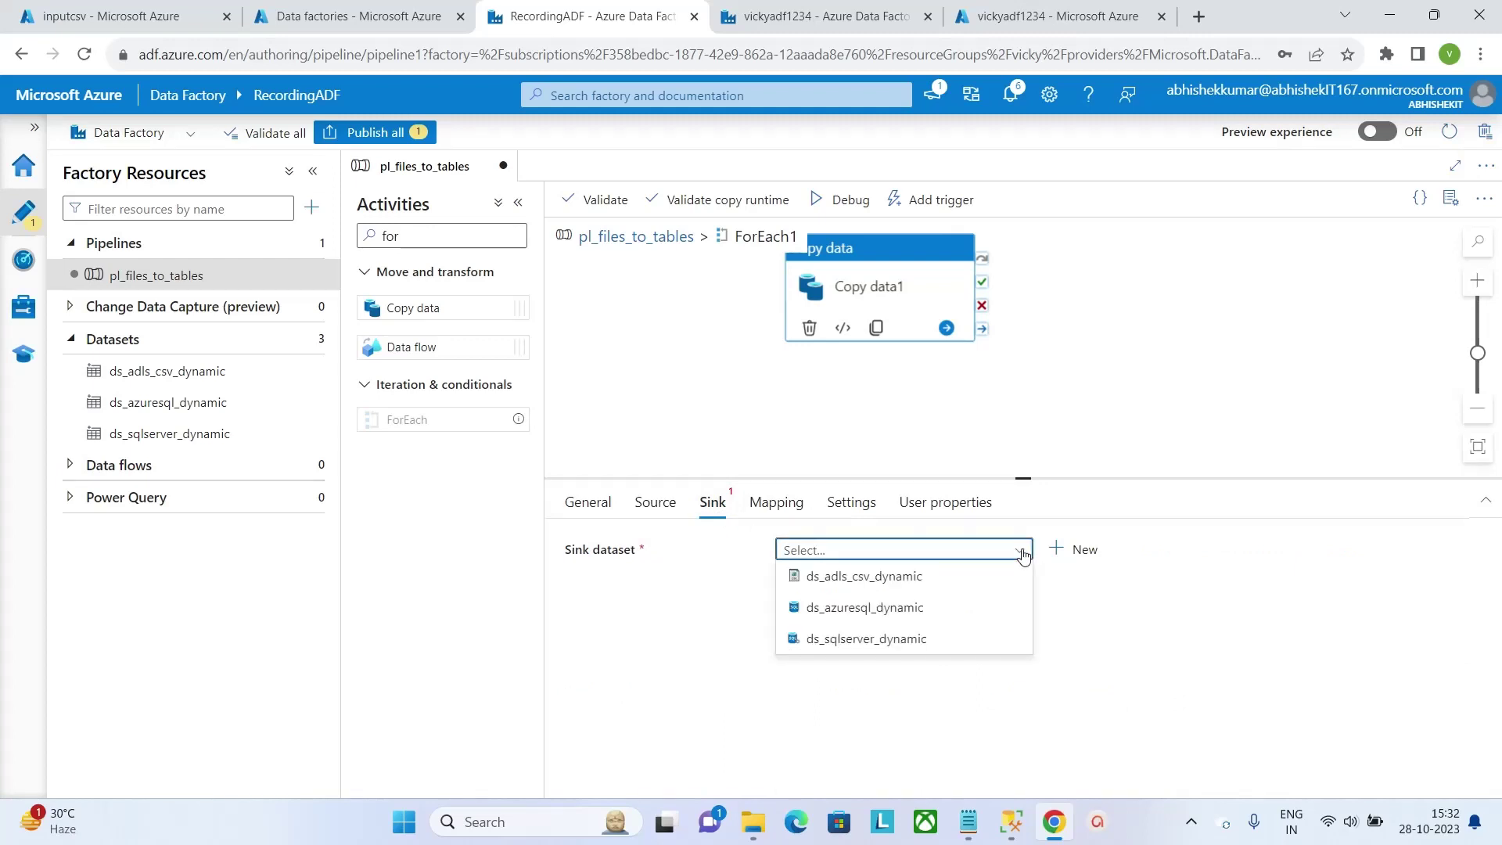
pyautogui.click(906, 638)
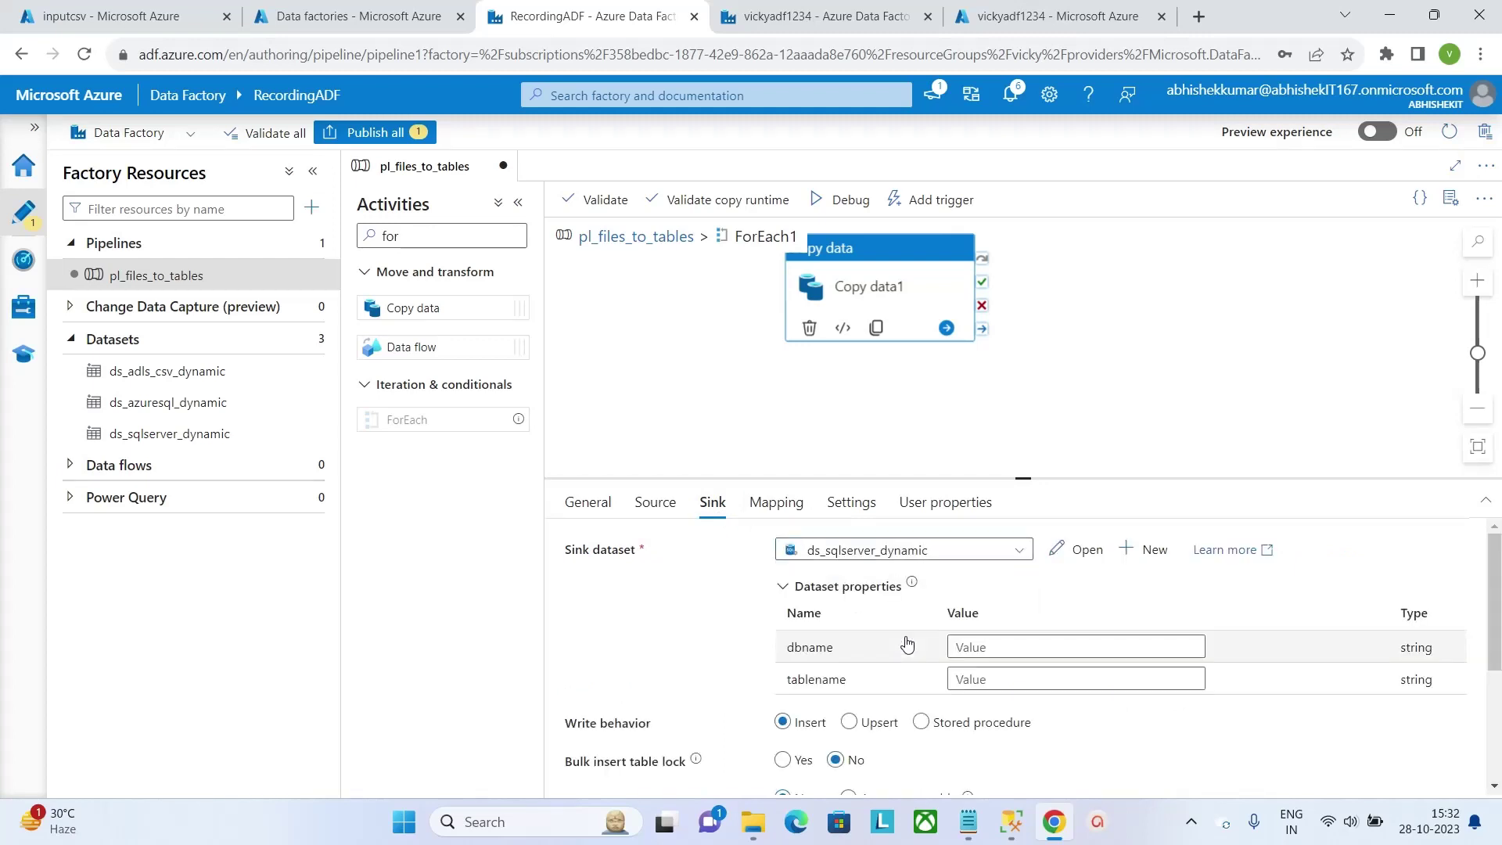
# Copy the database name samefiles from SQL Server Management Studio and enter it as the sink's dbname in Azure Data Factory.
pyautogui.click(982, 647)
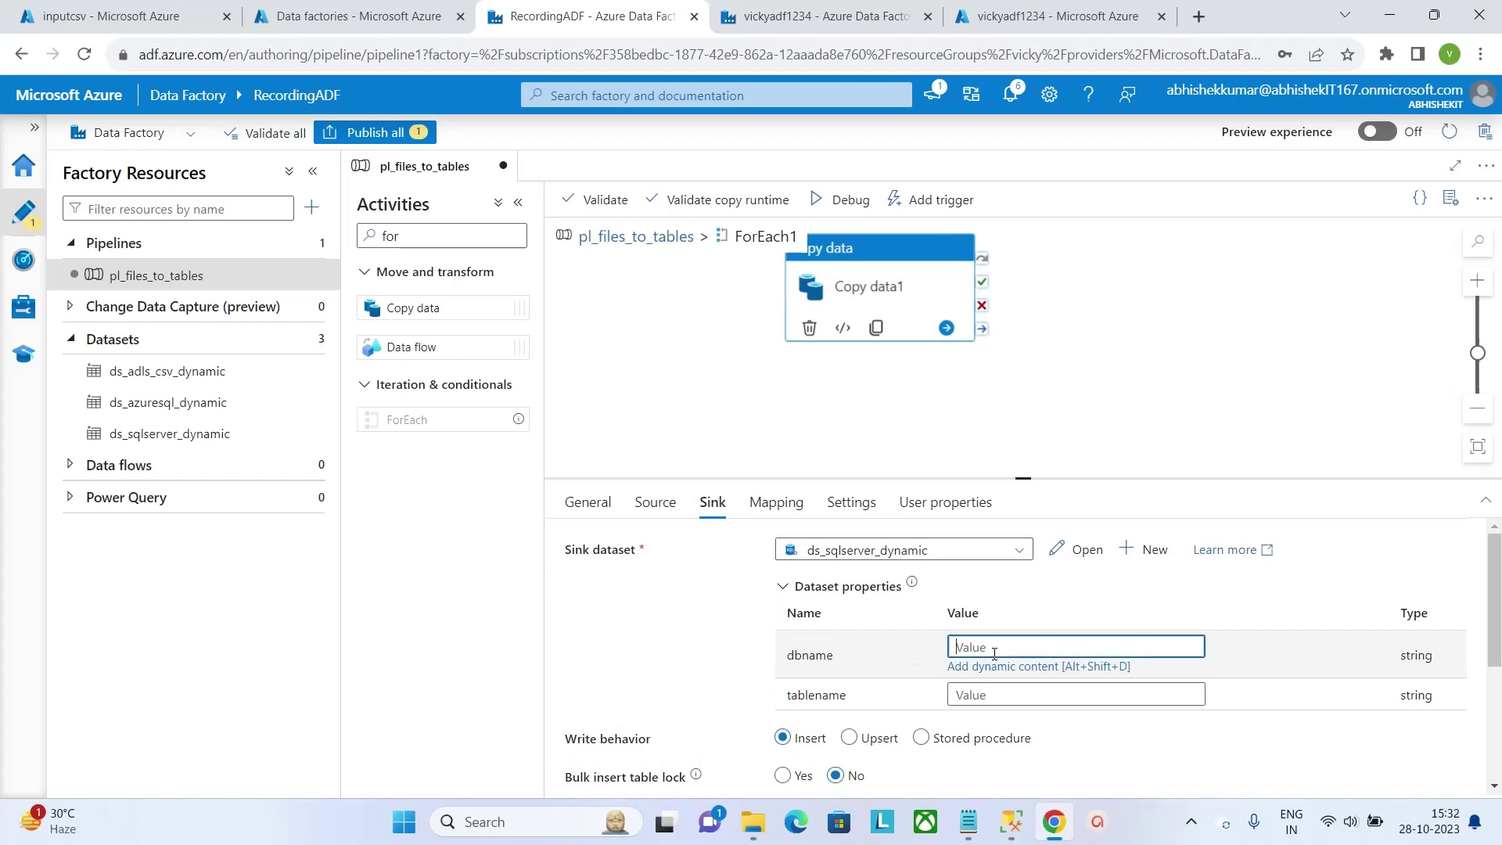
pyautogui.click(1011, 834)
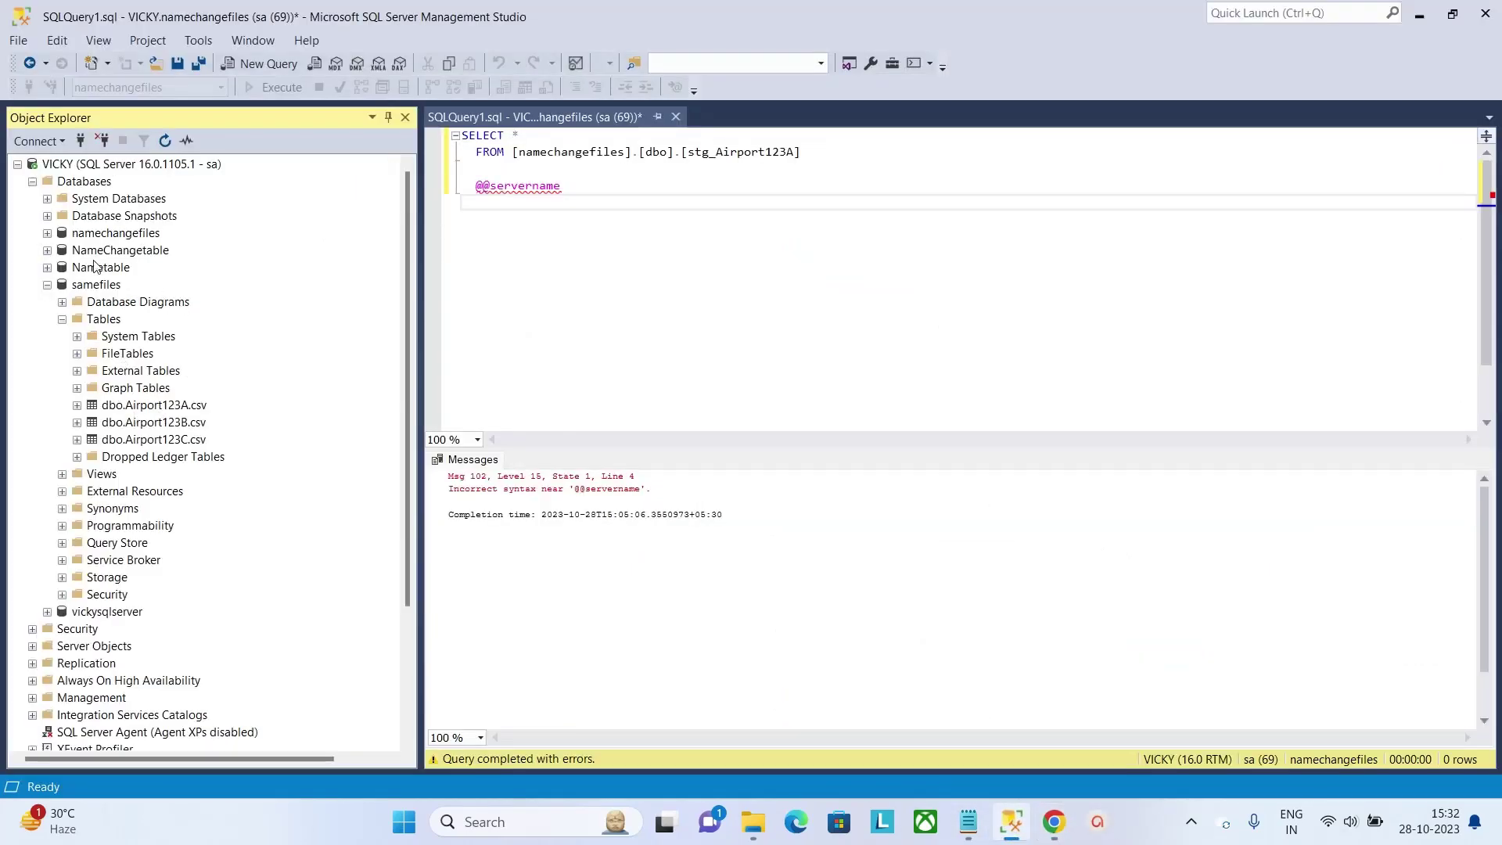
pyautogui.click(94, 286)
pyautogui.click(97, 286)
pyautogui.hotkey('ctrl', 'c')
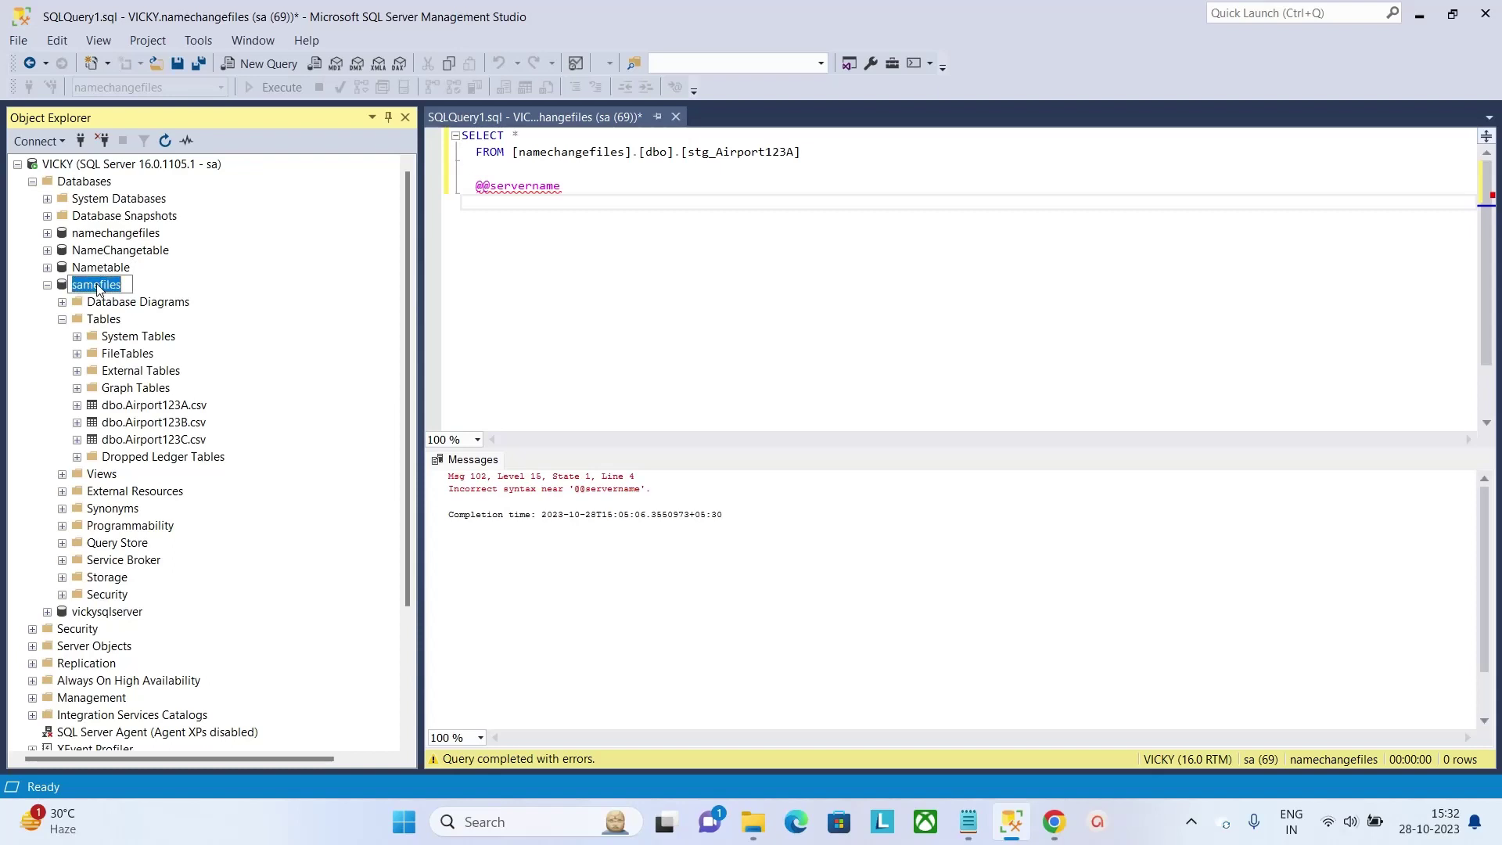
pyautogui.click(540, 332)
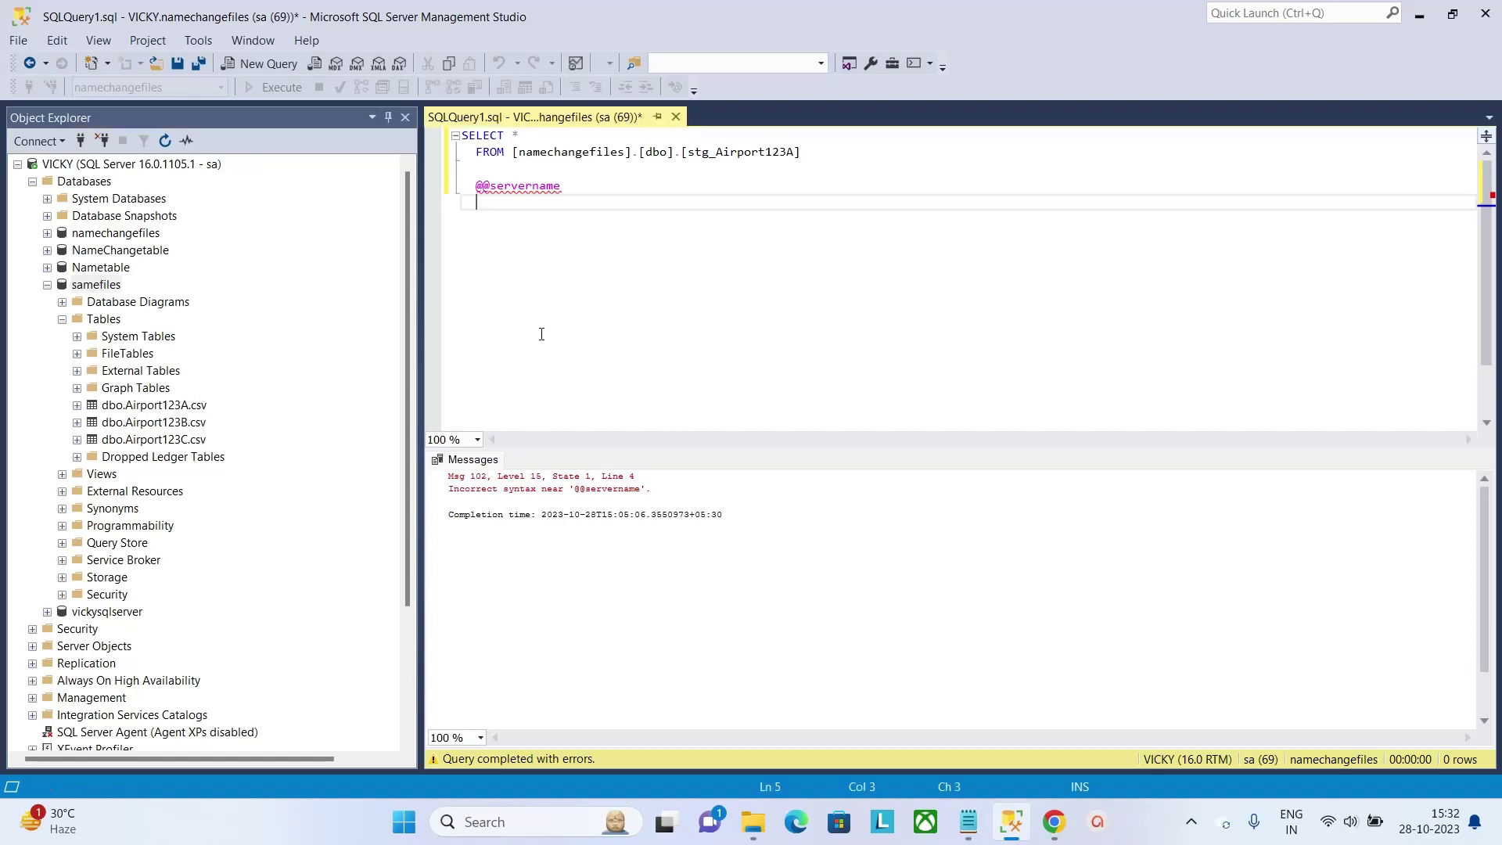
pyautogui.click(1052, 823)
pyautogui.click(1012, 645)
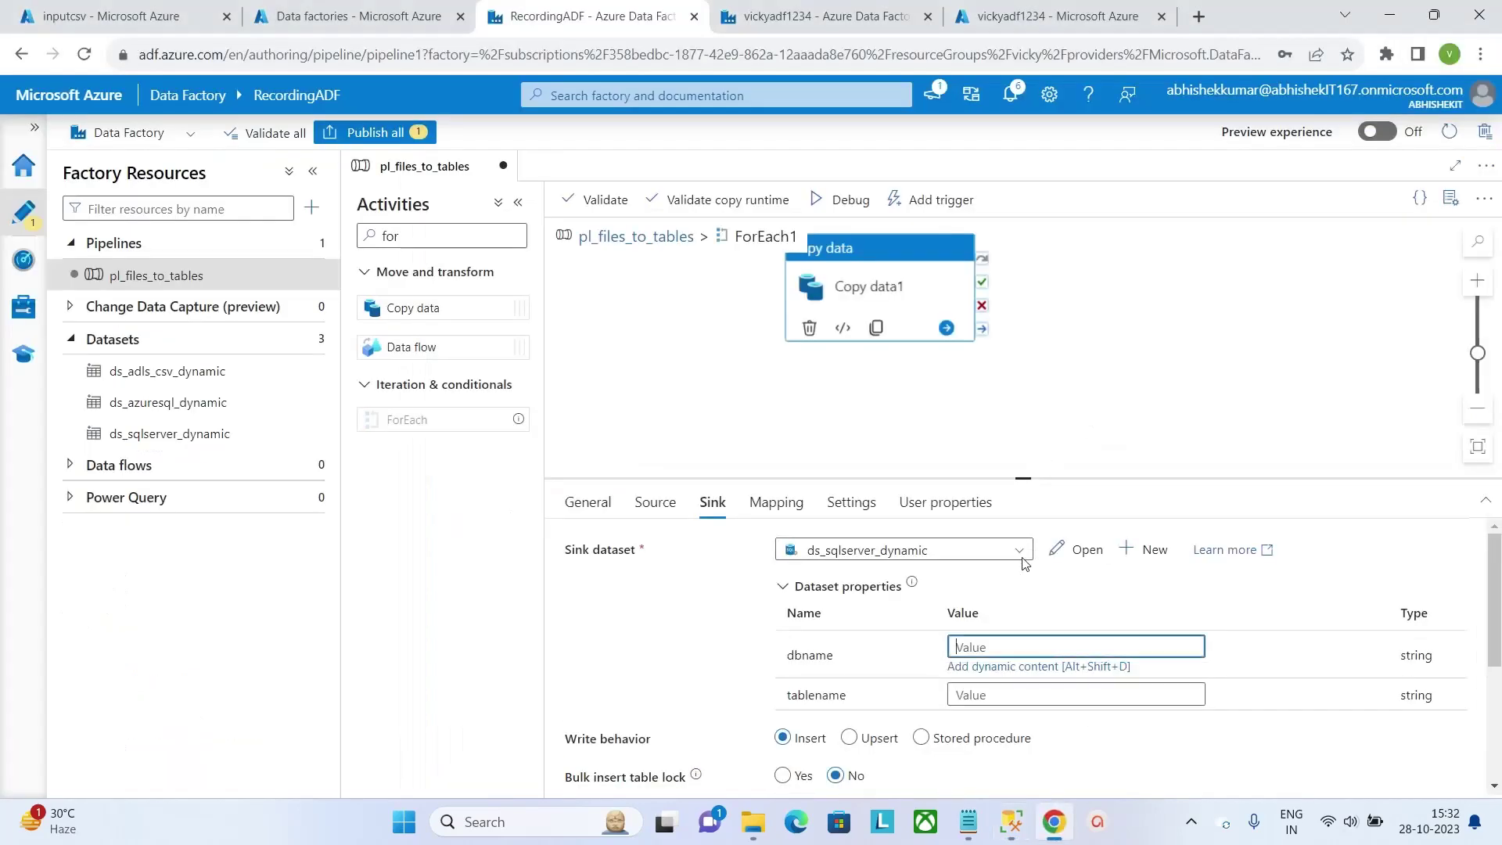
pyautogui.hotkey('ctrl', 'v')
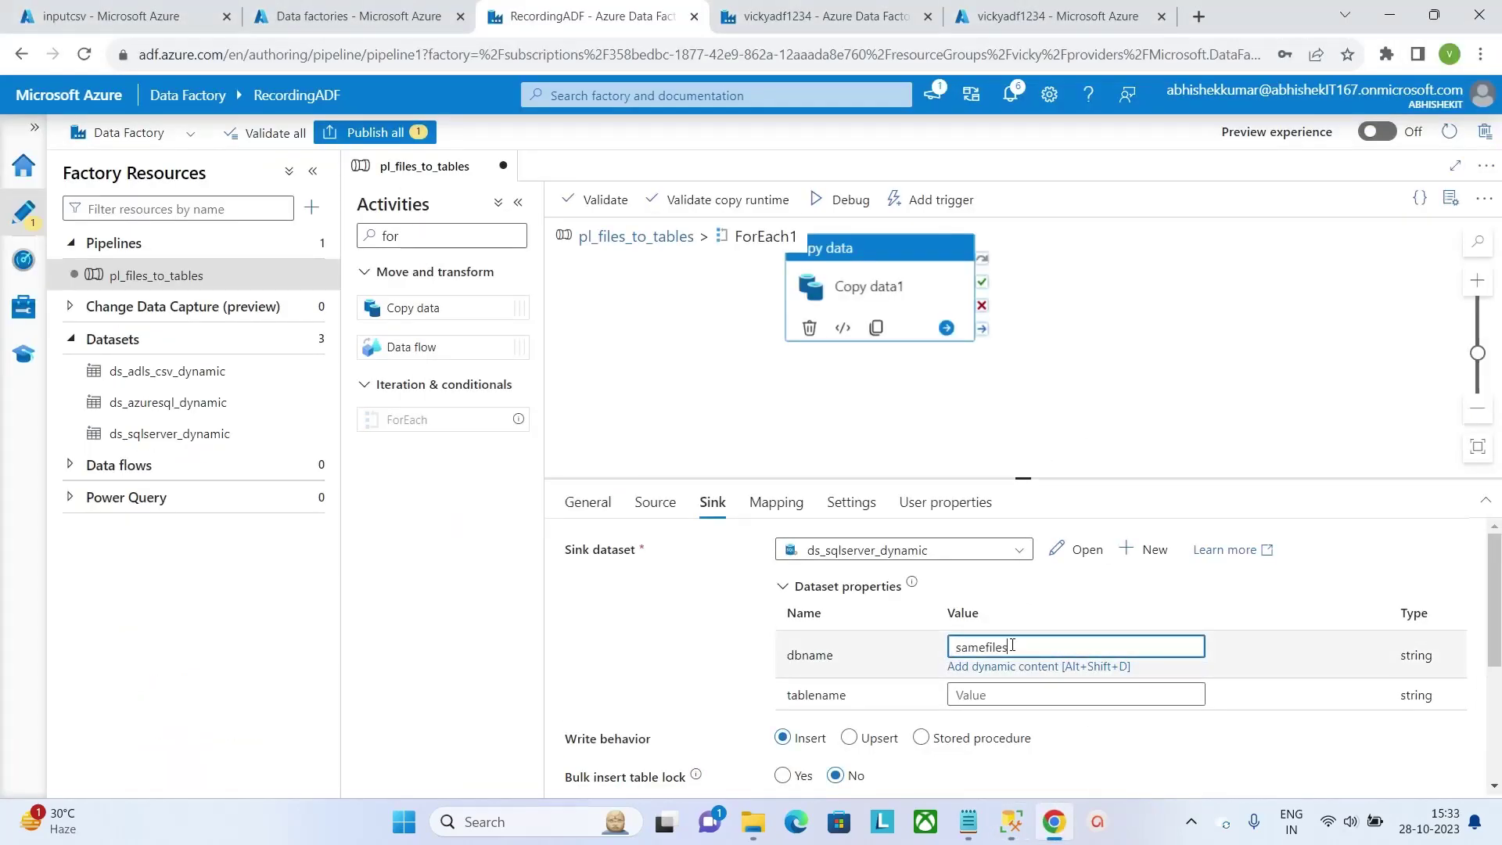
pyautogui.click(1015, 695)
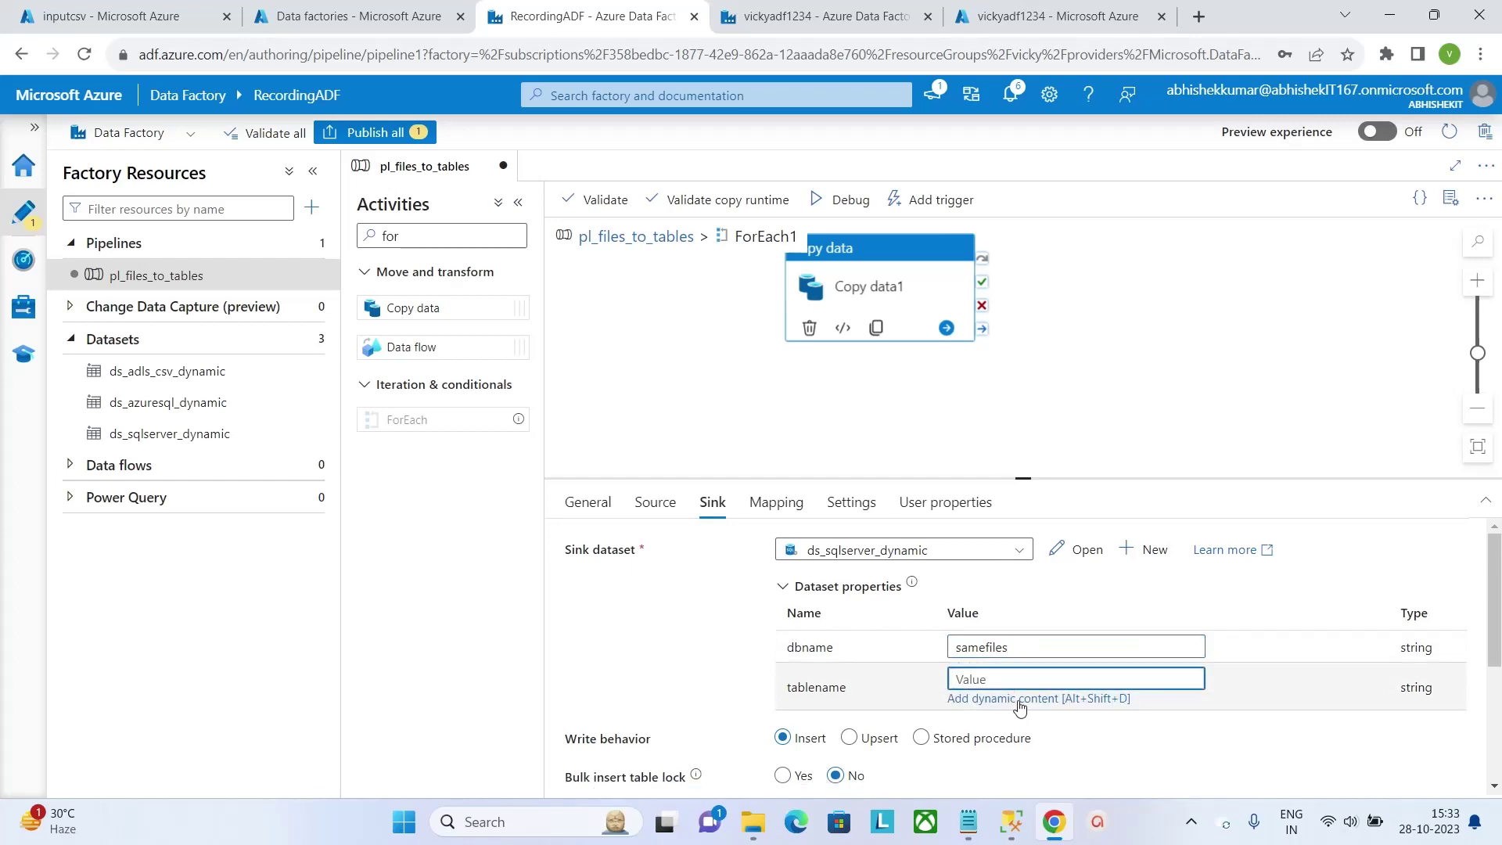
pyautogui.click(661, 503)
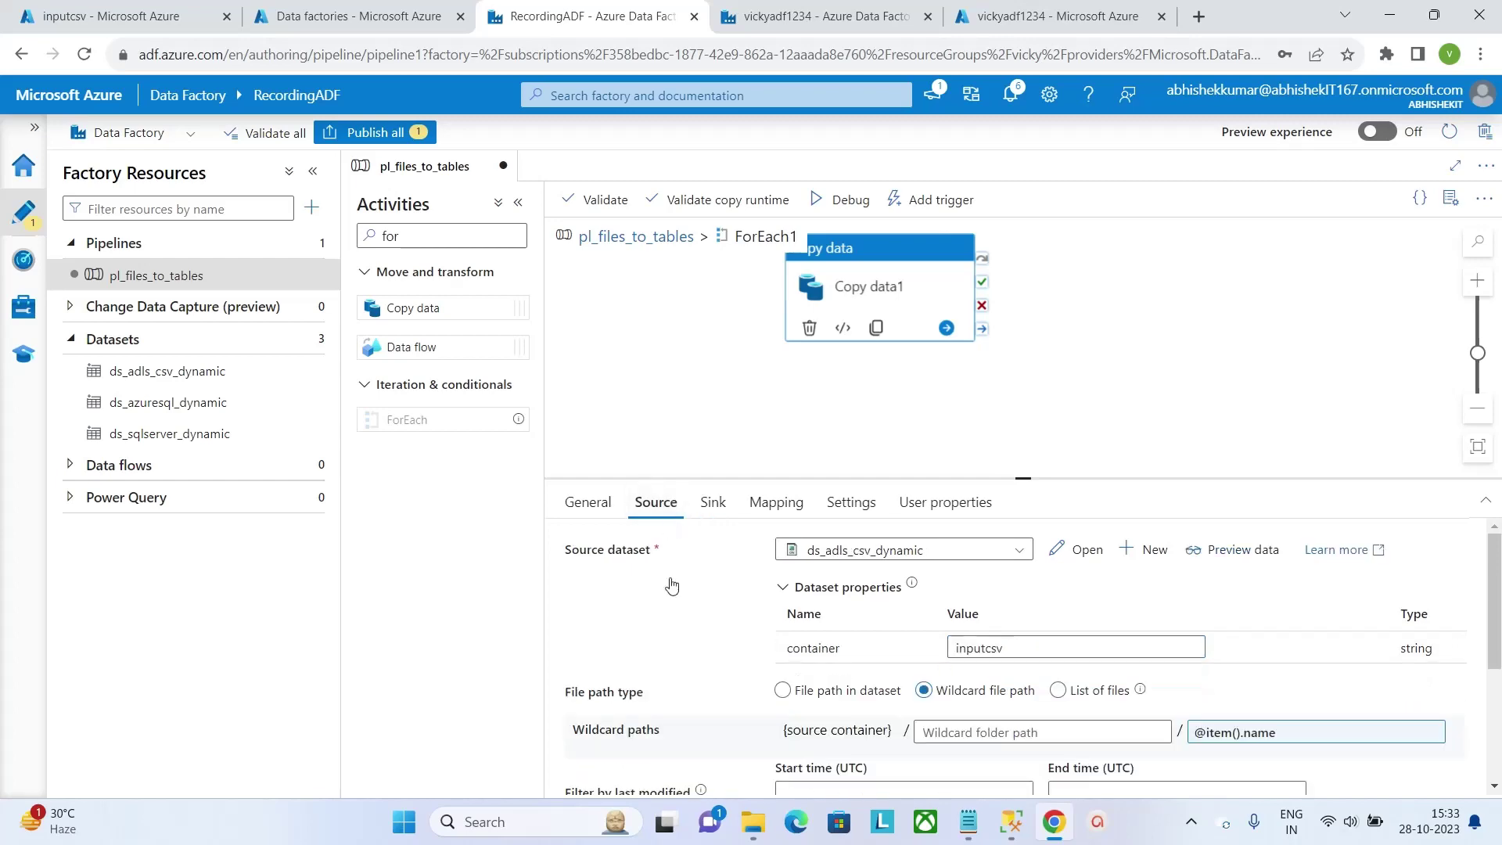
pyautogui.click(164, 14)
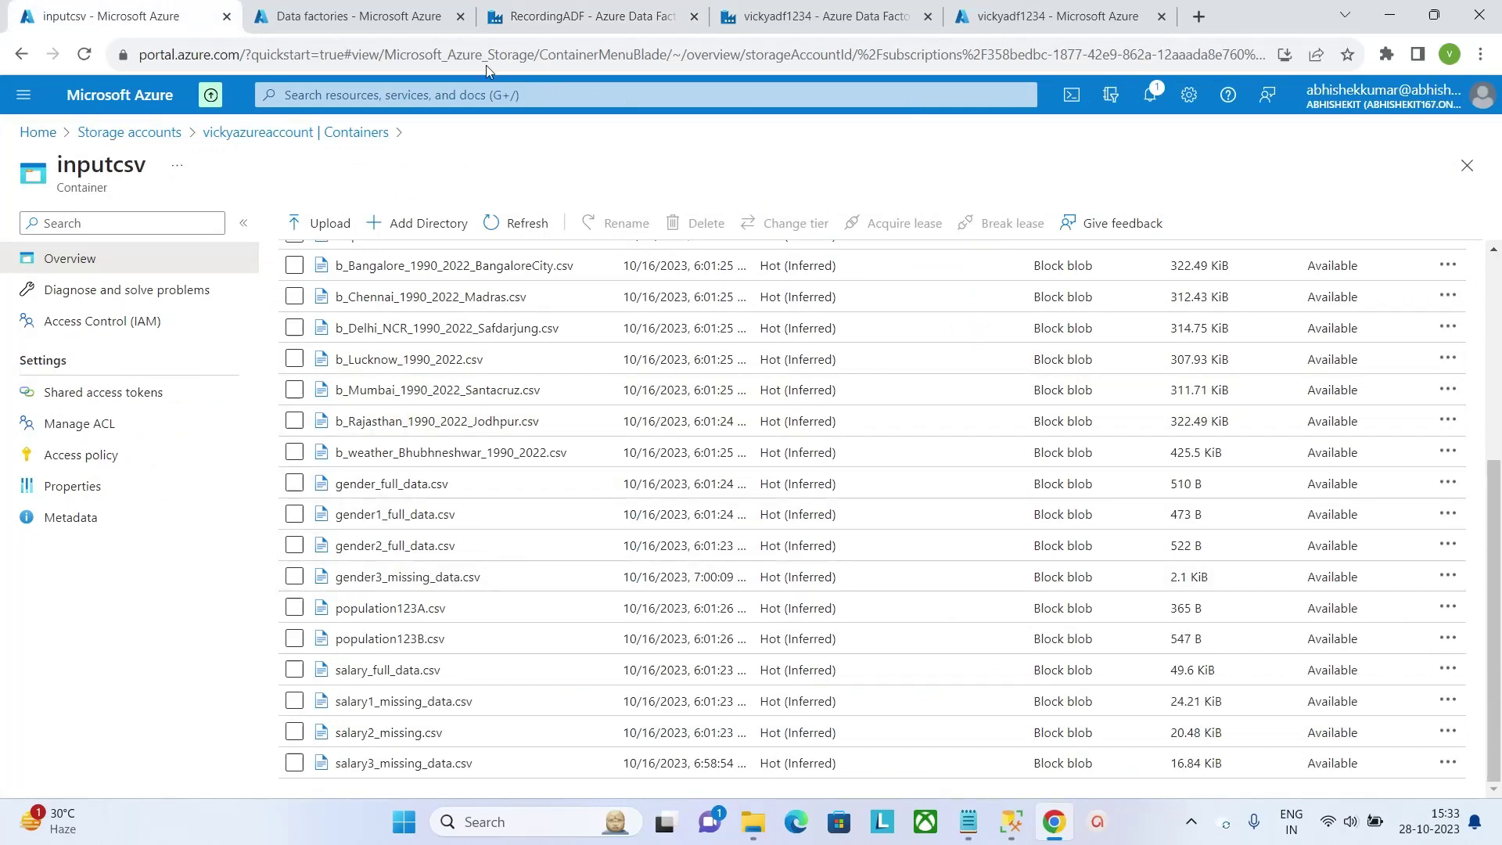
pyautogui.click(577, 6)
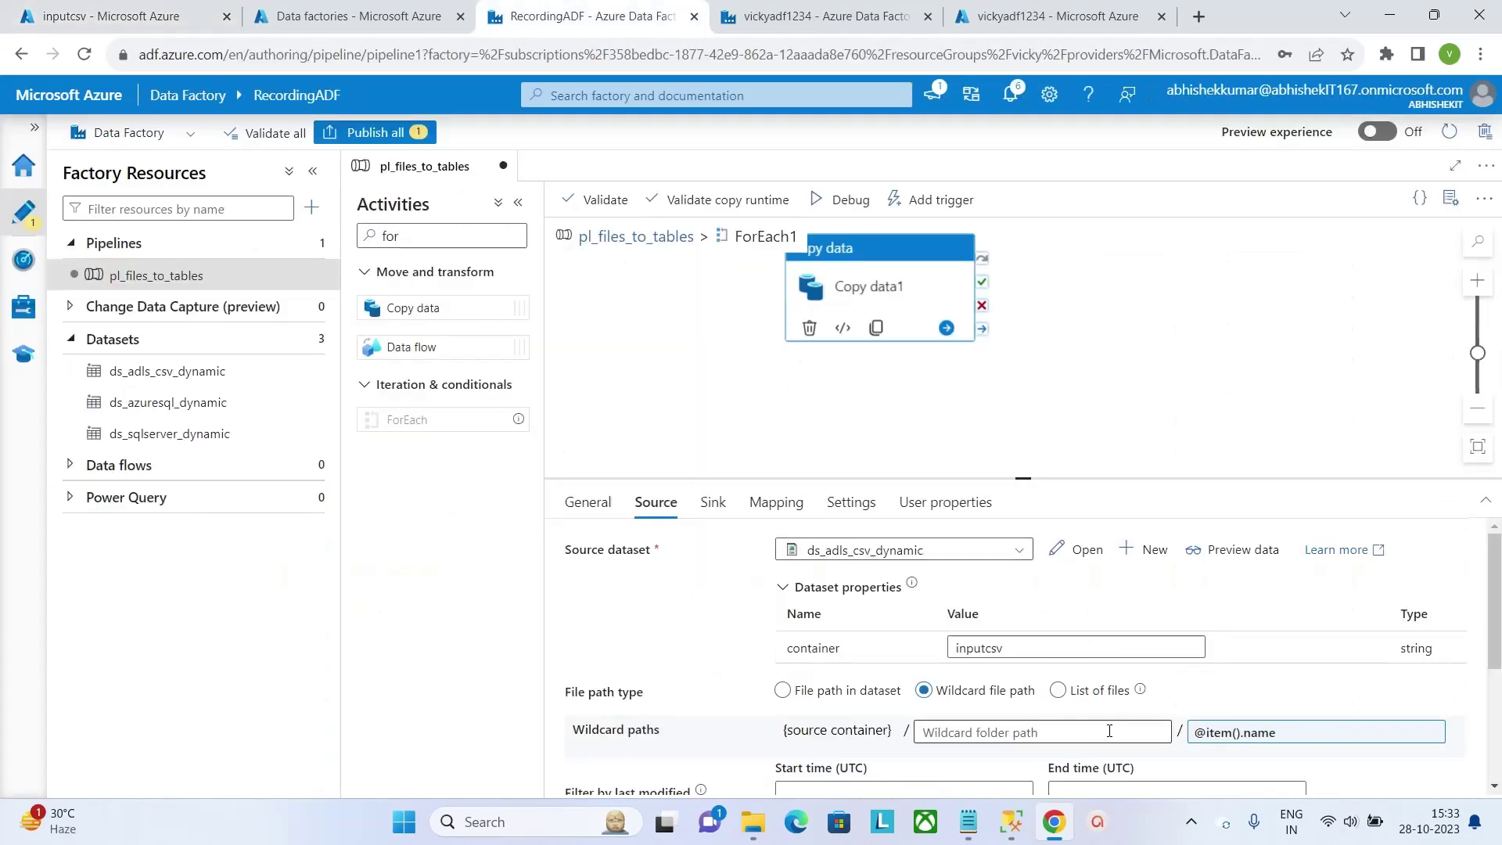
pyautogui.click(712, 504)
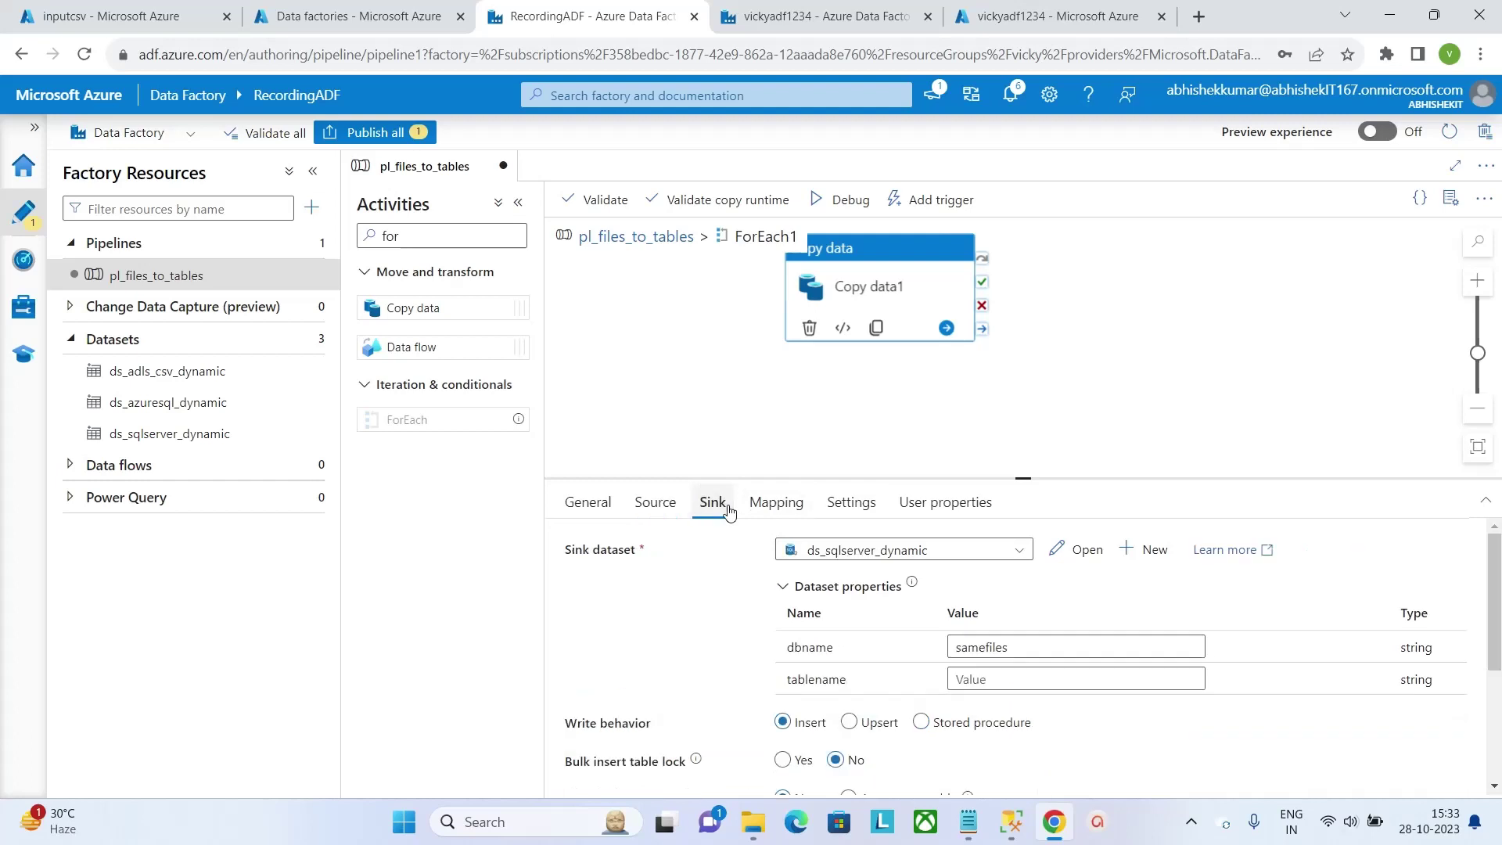
pyautogui.click(997, 680)
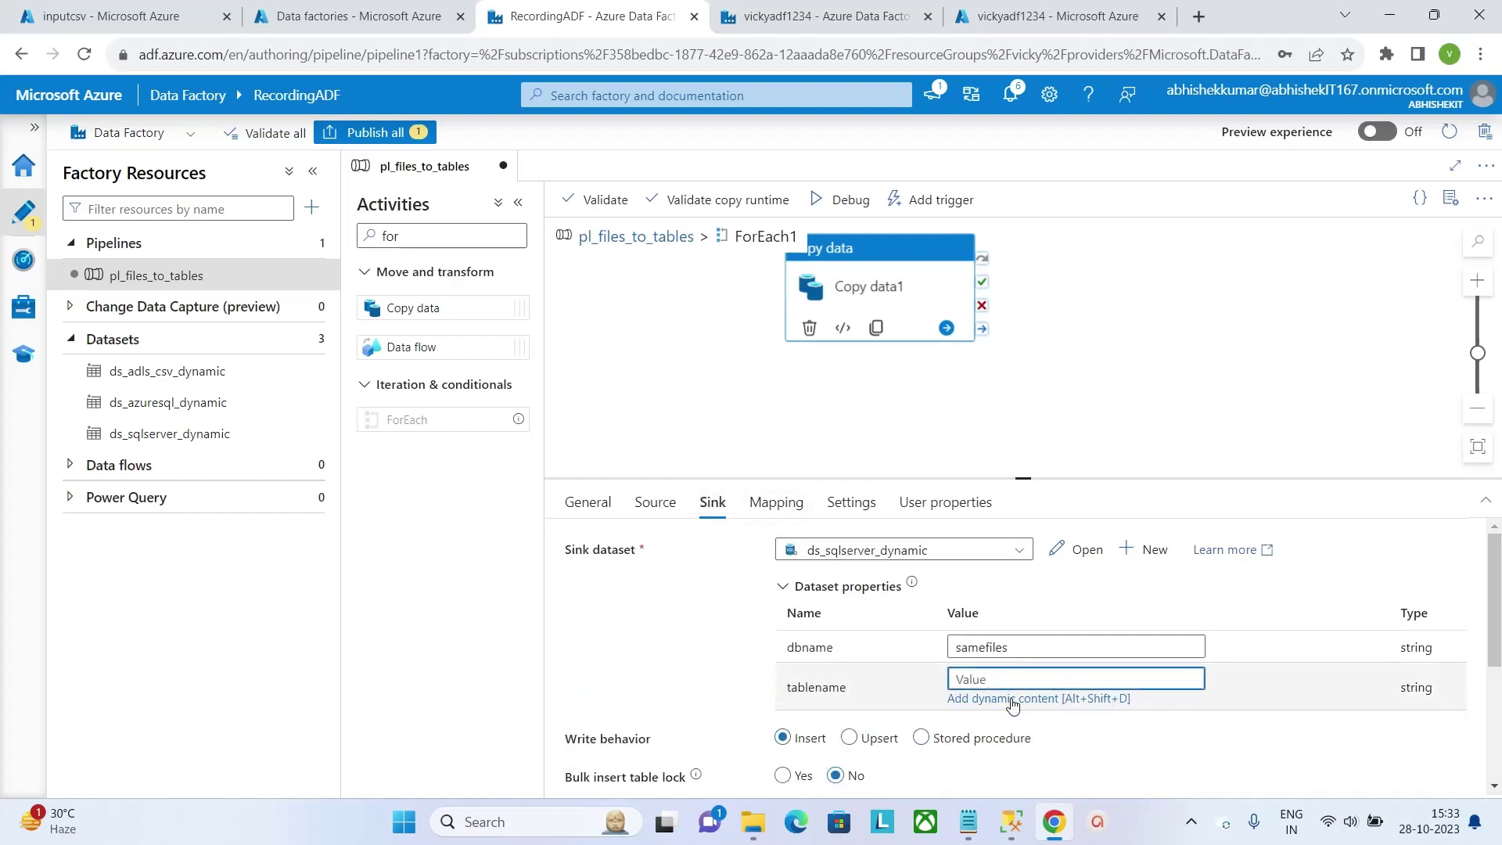
pyautogui.click(1012, 702)
pyautogui.click(972, 526)
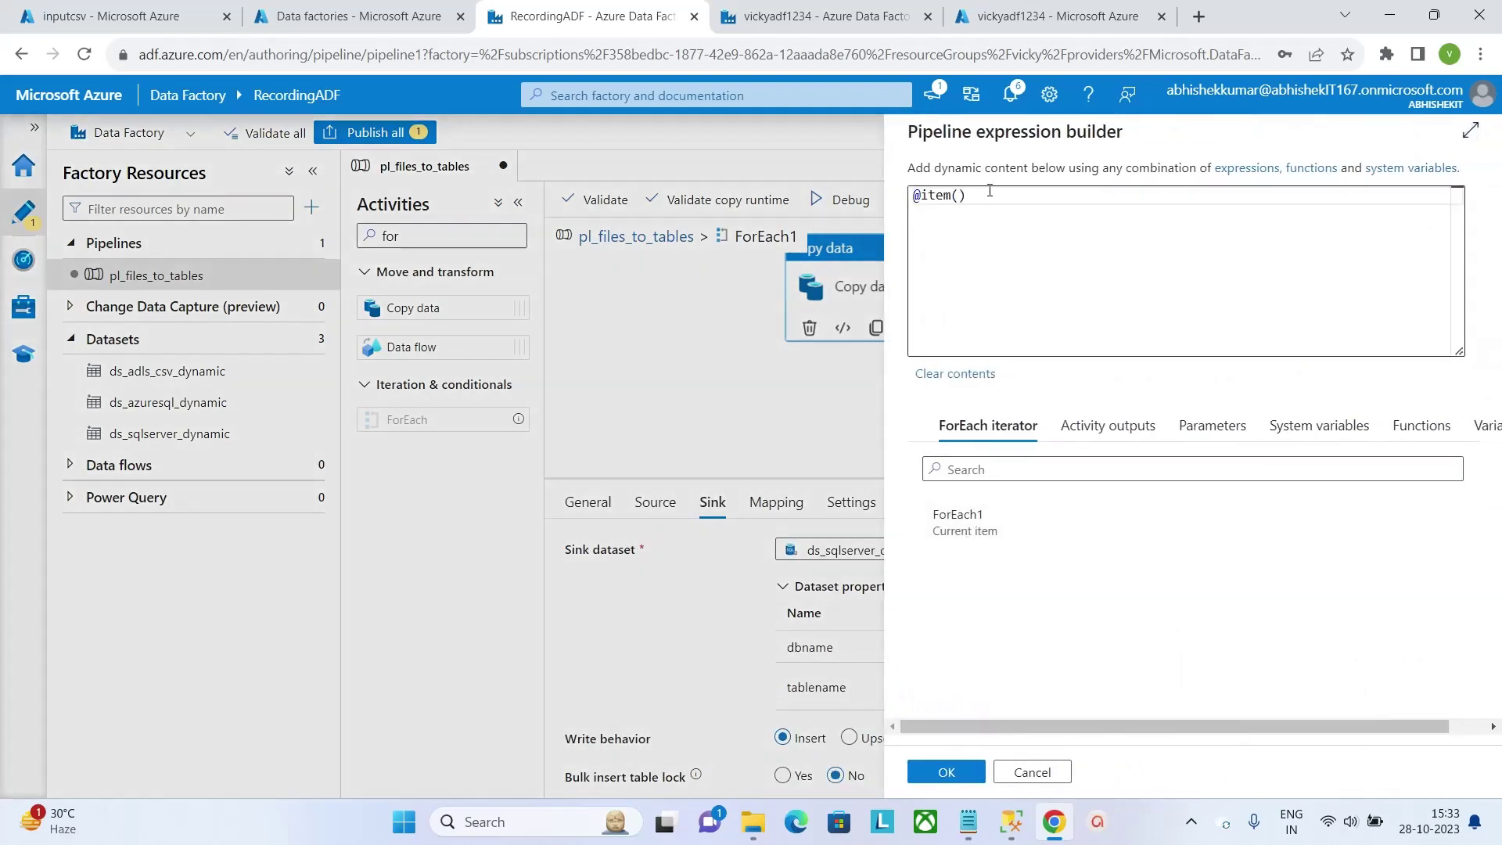
pyautogui.write('.')
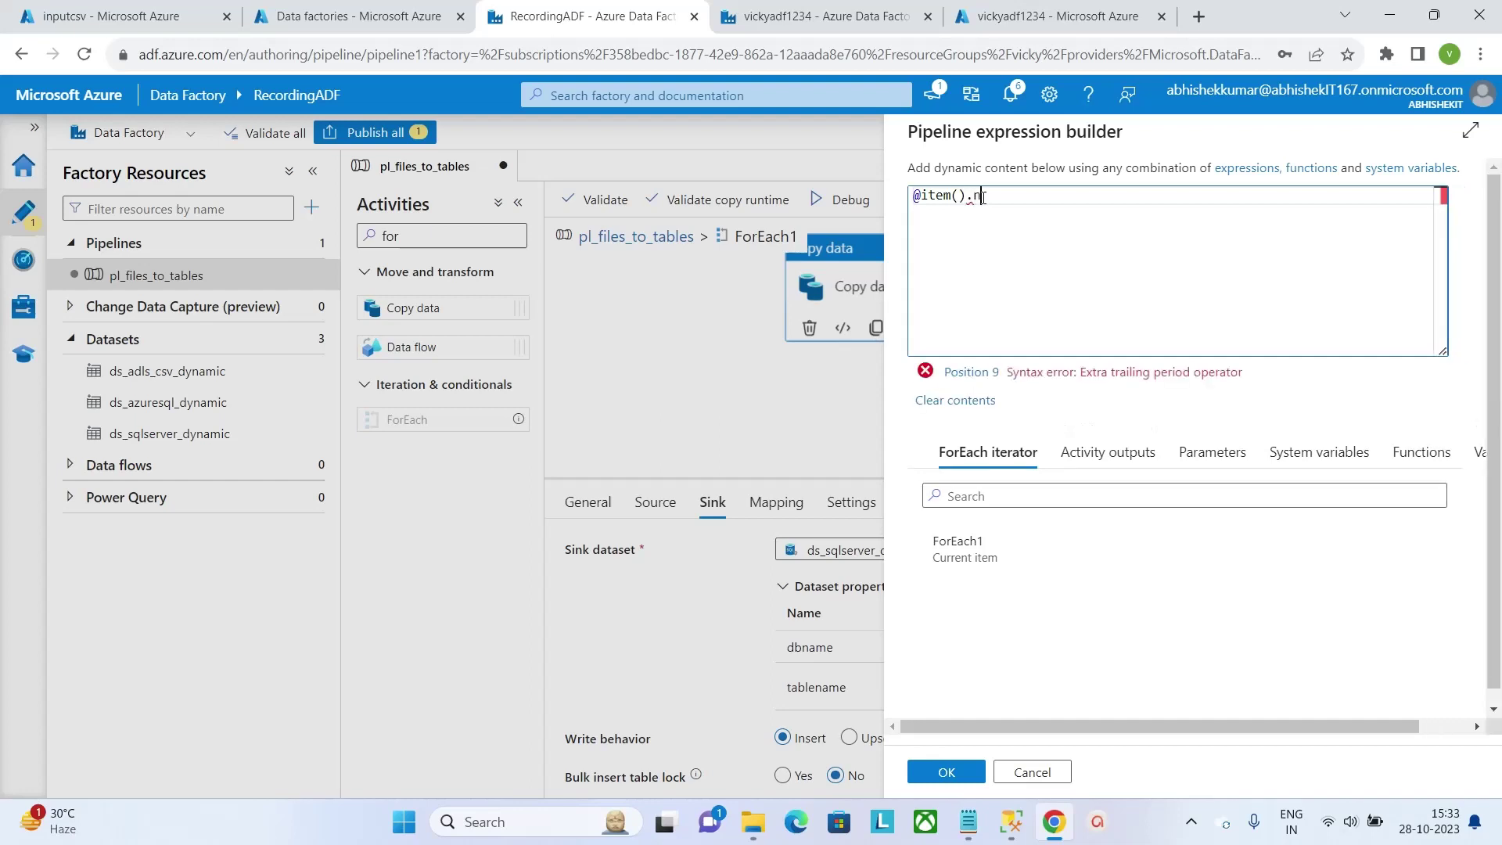
pyautogui.write('name')
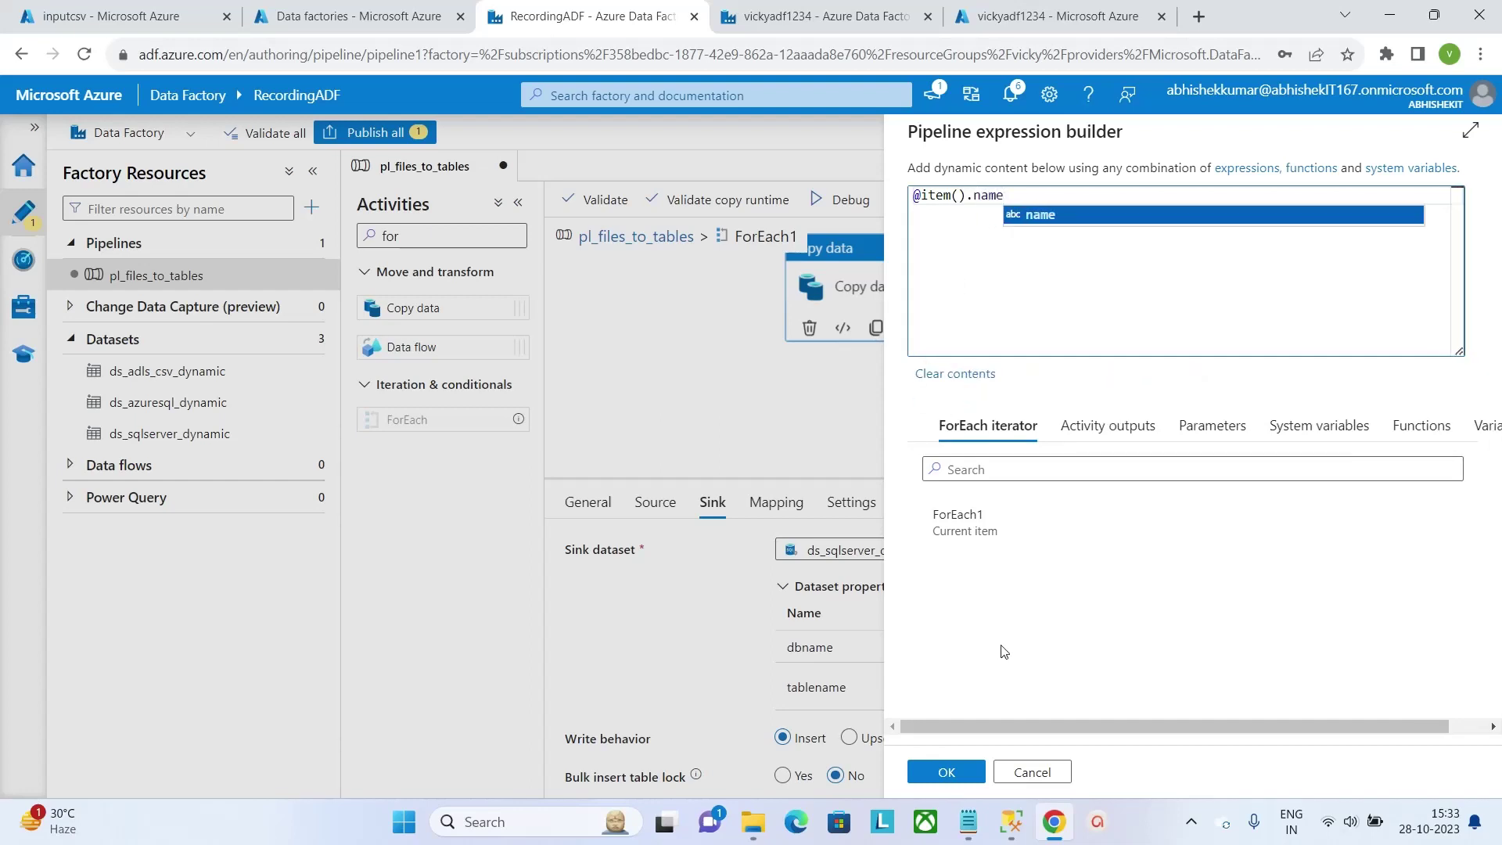
pyautogui.click(956, 776)
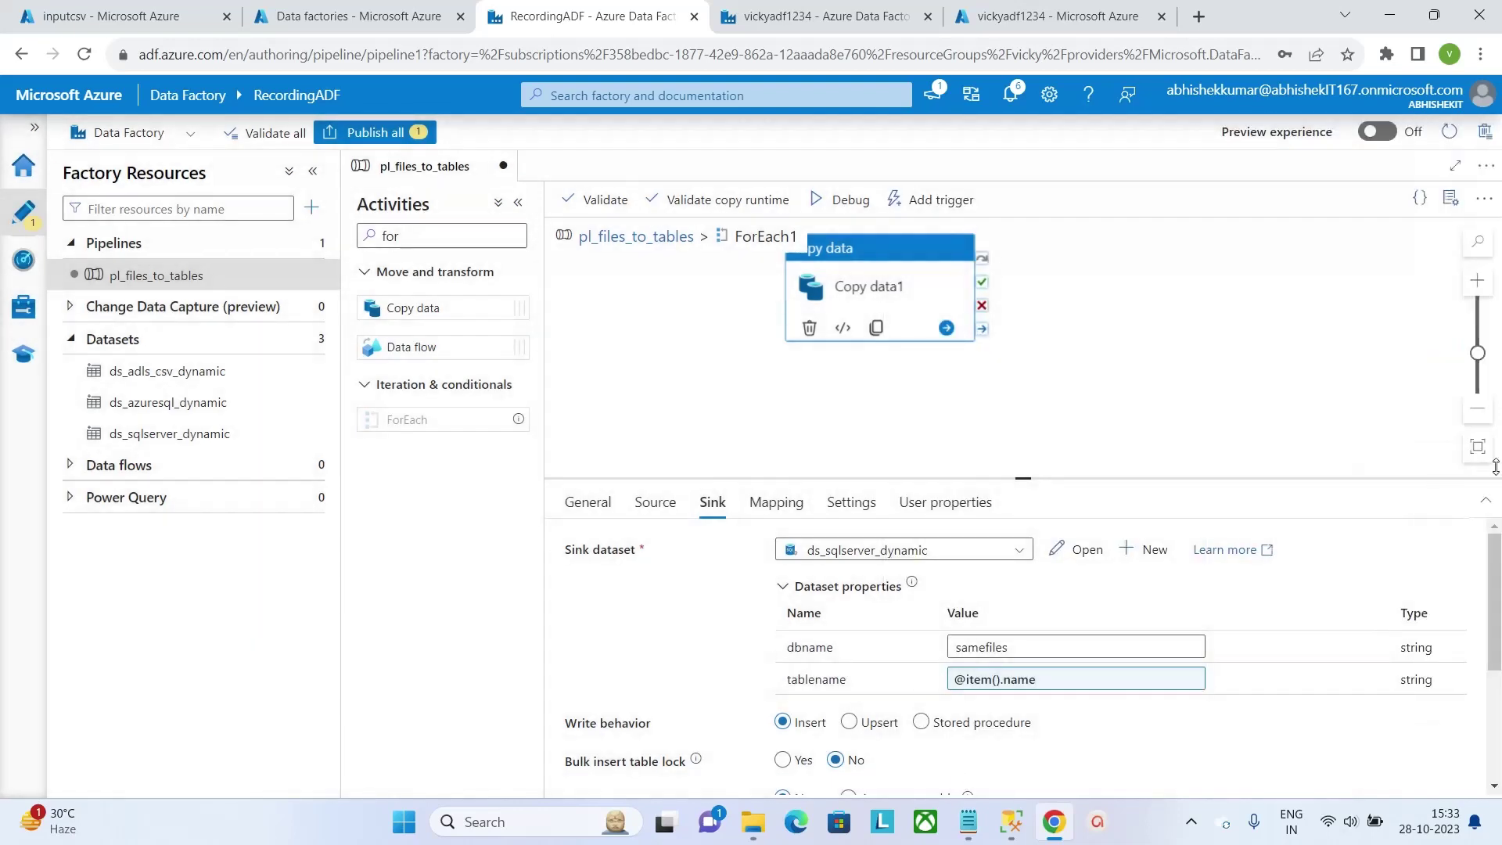
# Set the sink's table option to Auto create table and enlarge the settings pane to review the sink configuration.
pyautogui.moveTo(1496, 560); pyautogui.dragTo(1496, 643)
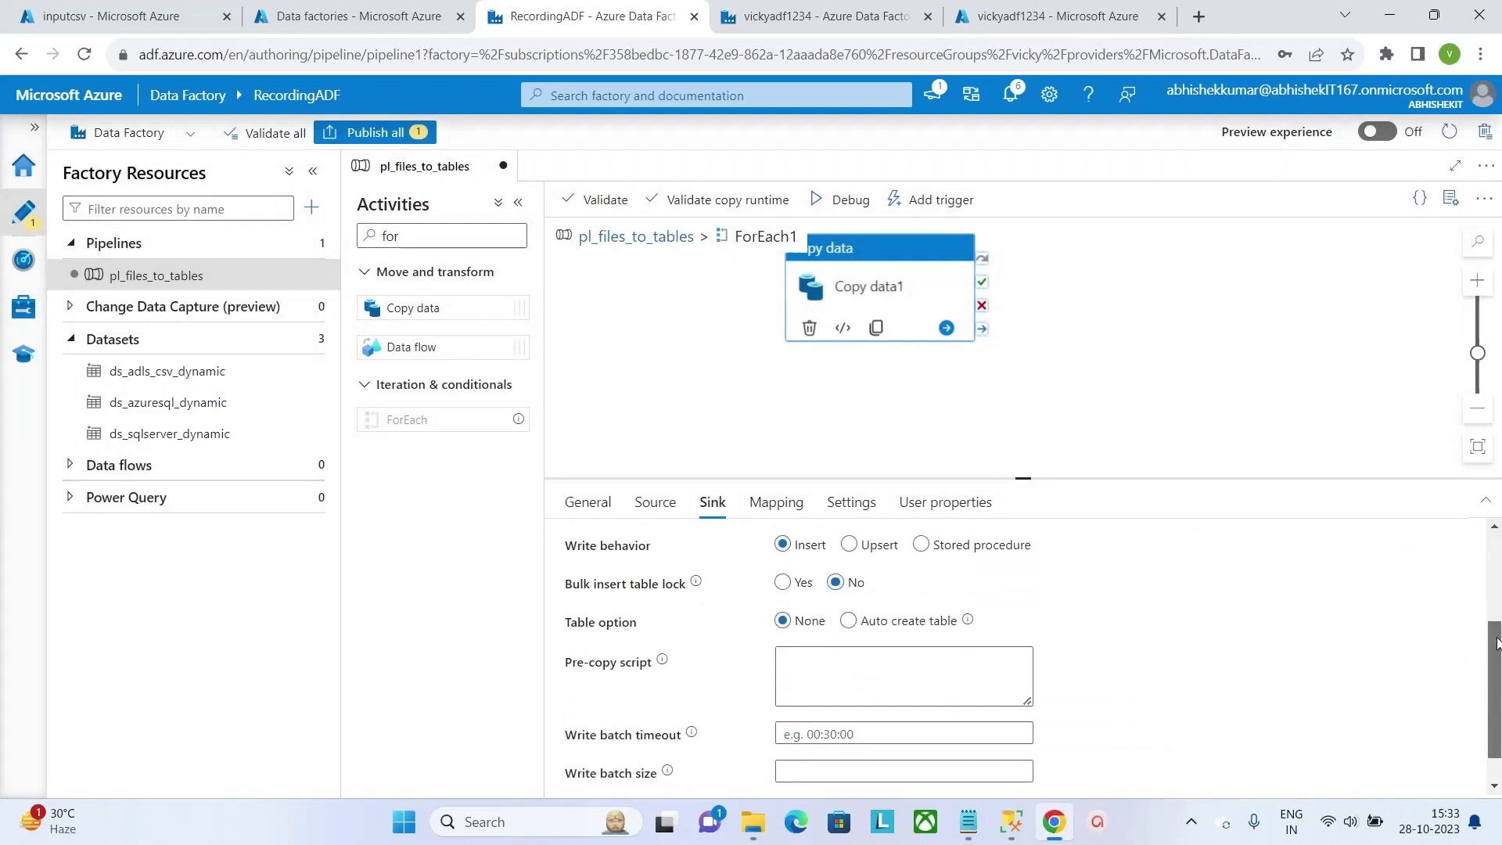
pyautogui.click(856, 627)
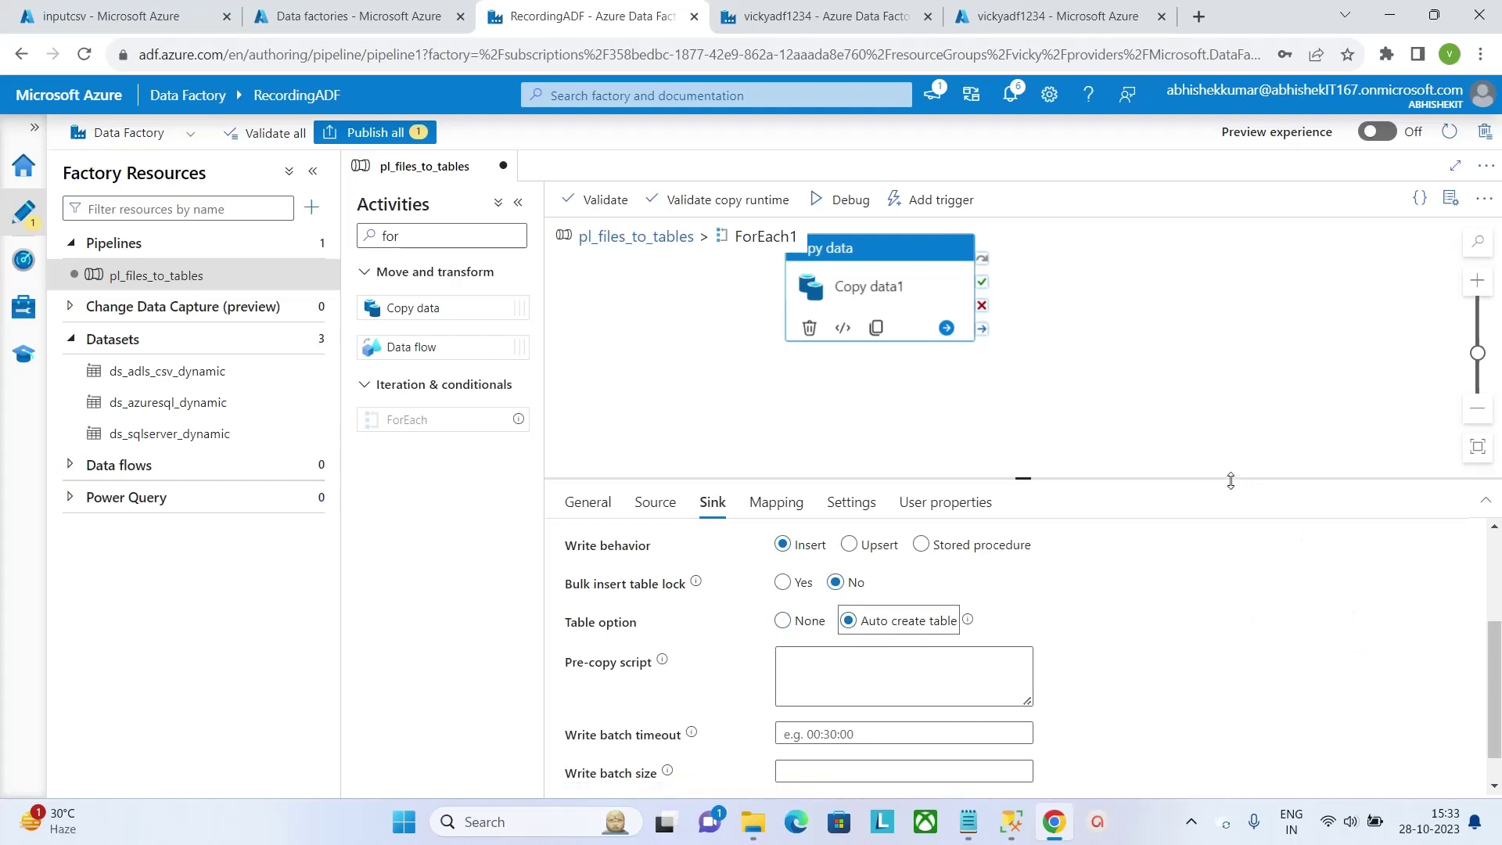
pyautogui.moveTo(1230, 480); pyautogui.dragTo(1229, 373)
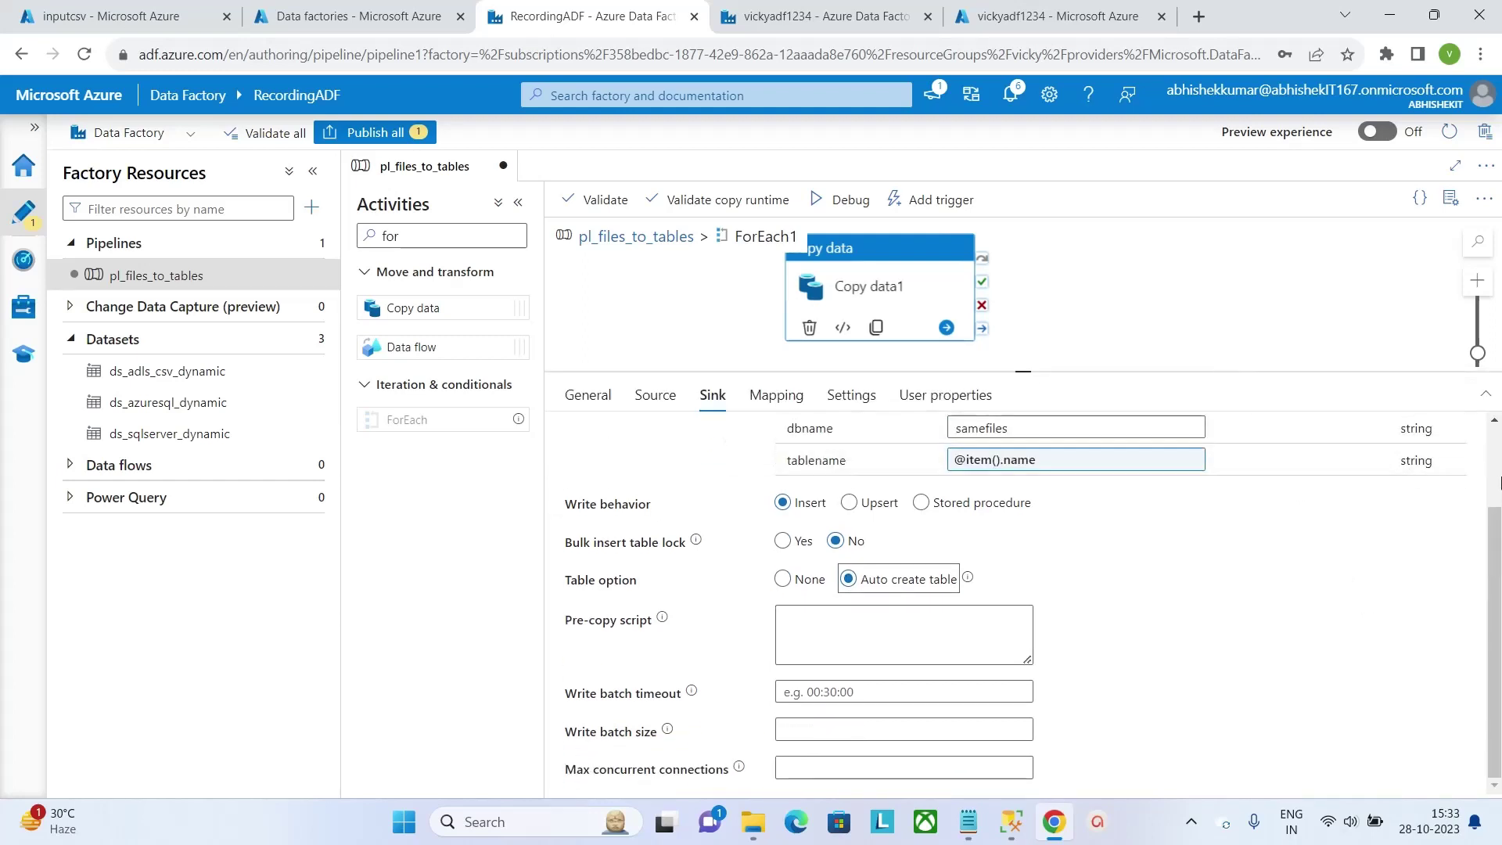
pyautogui.scroll(2, 1494, 479)
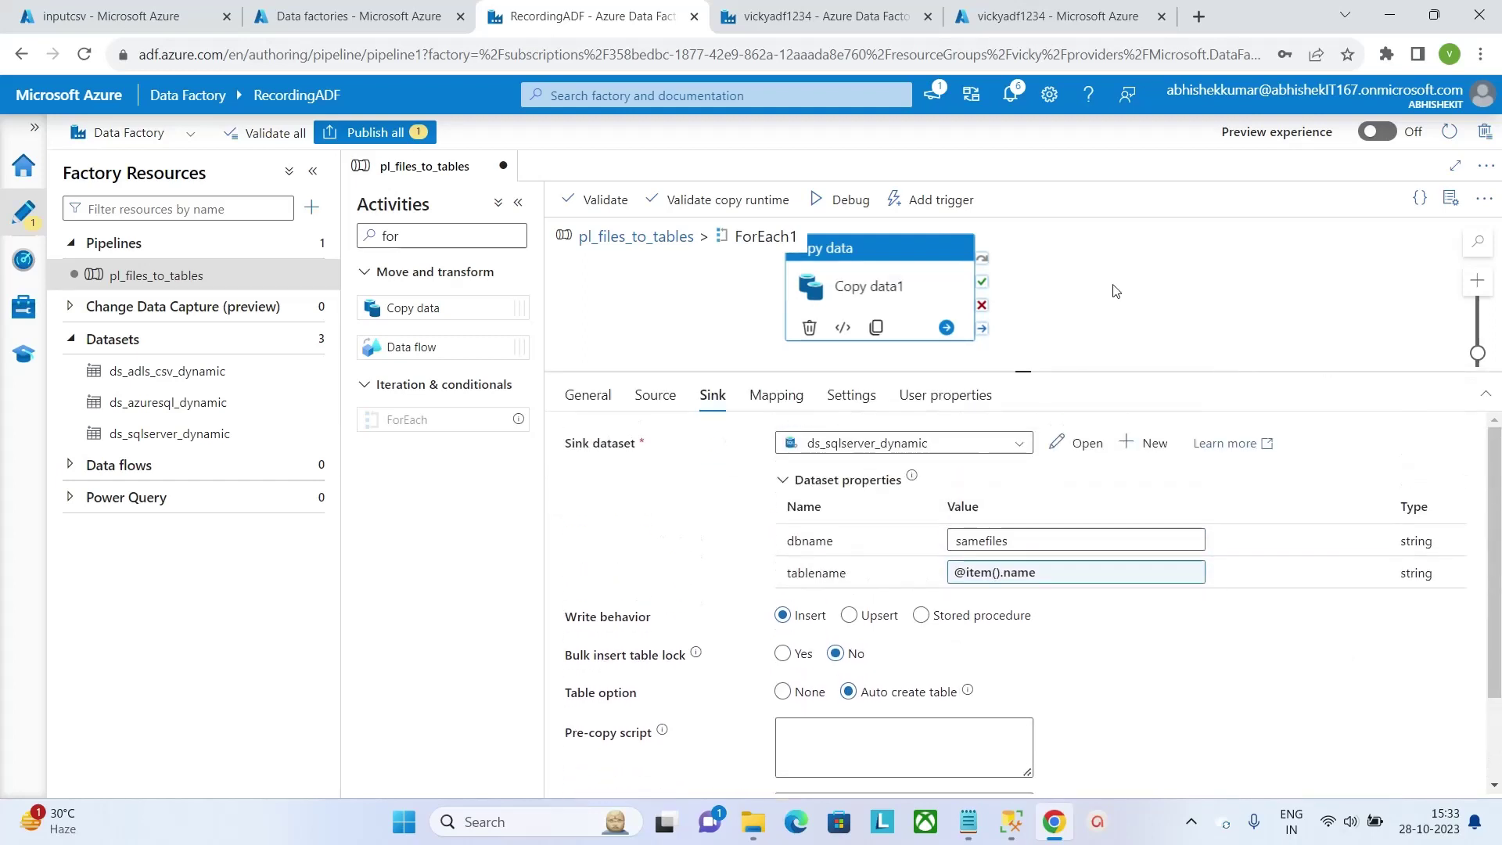
# Start a debug run of pl_files_to_tables and refresh its output to follow the activity statuses.
pyautogui.click(833, 200)
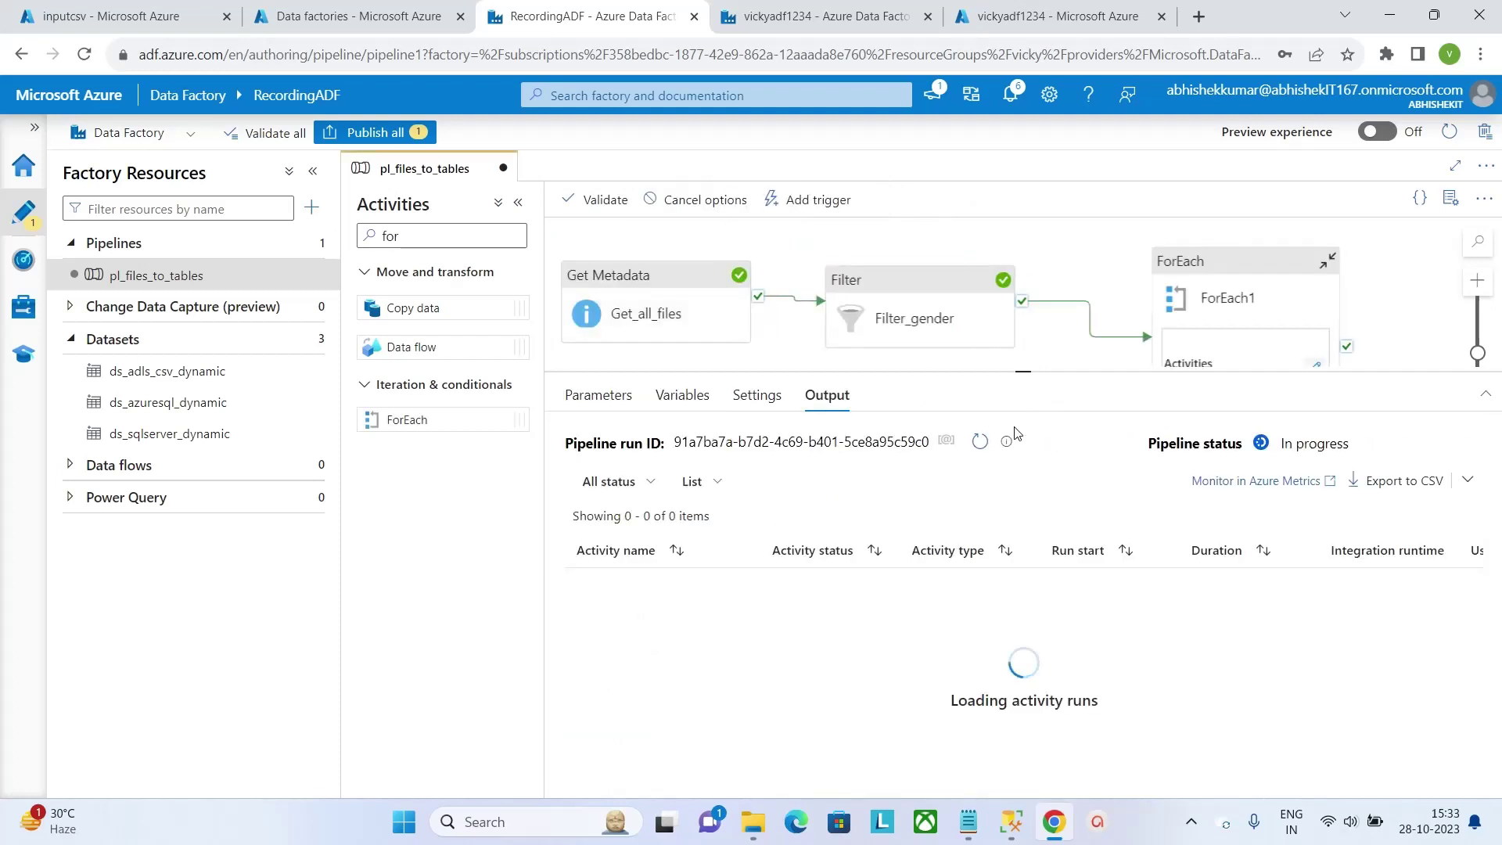
pyautogui.click(156, 14)
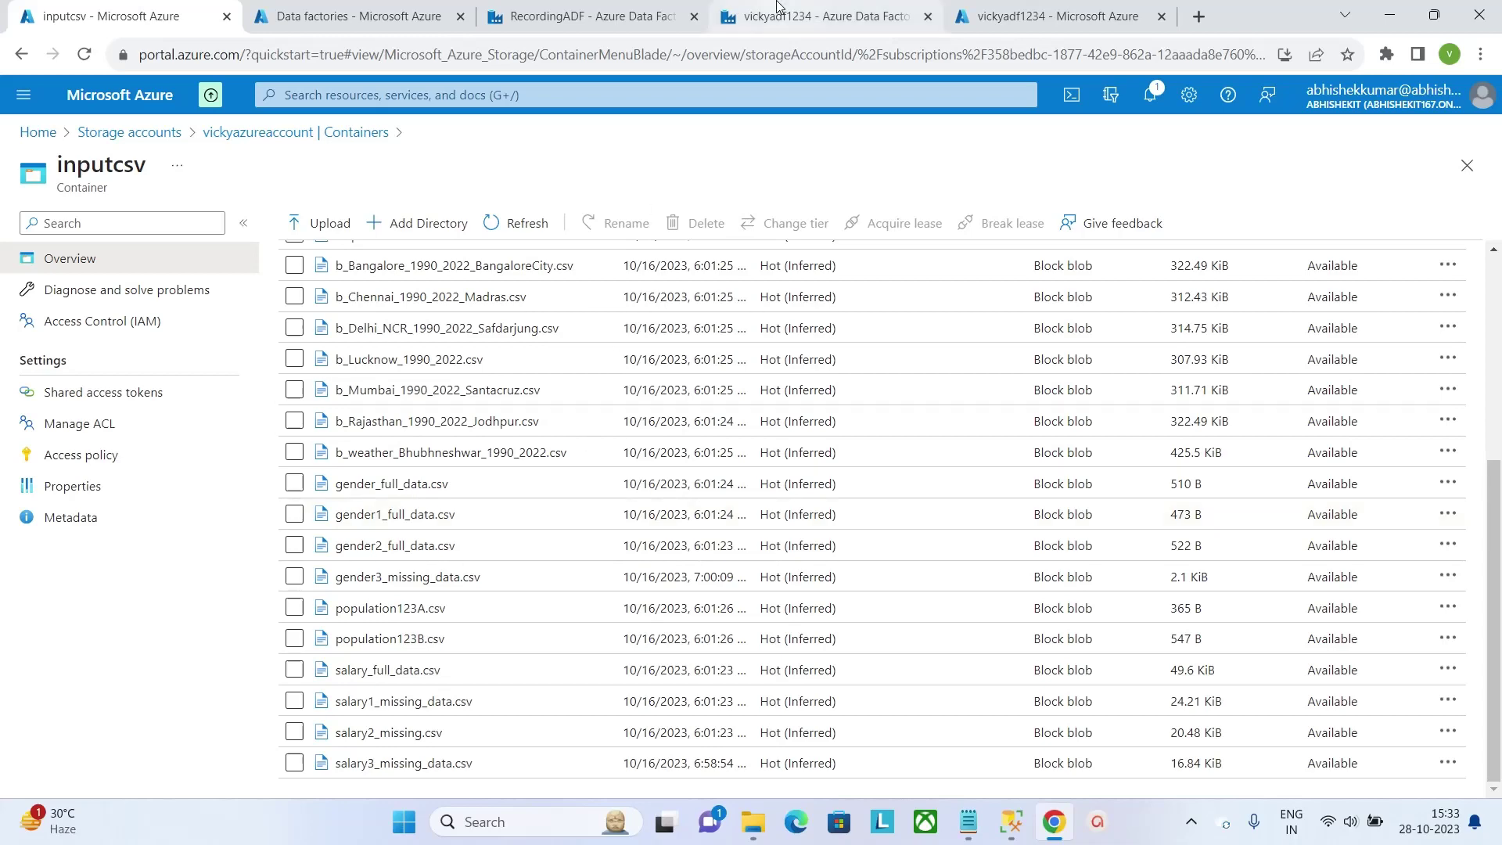
pyautogui.click(620, 10)
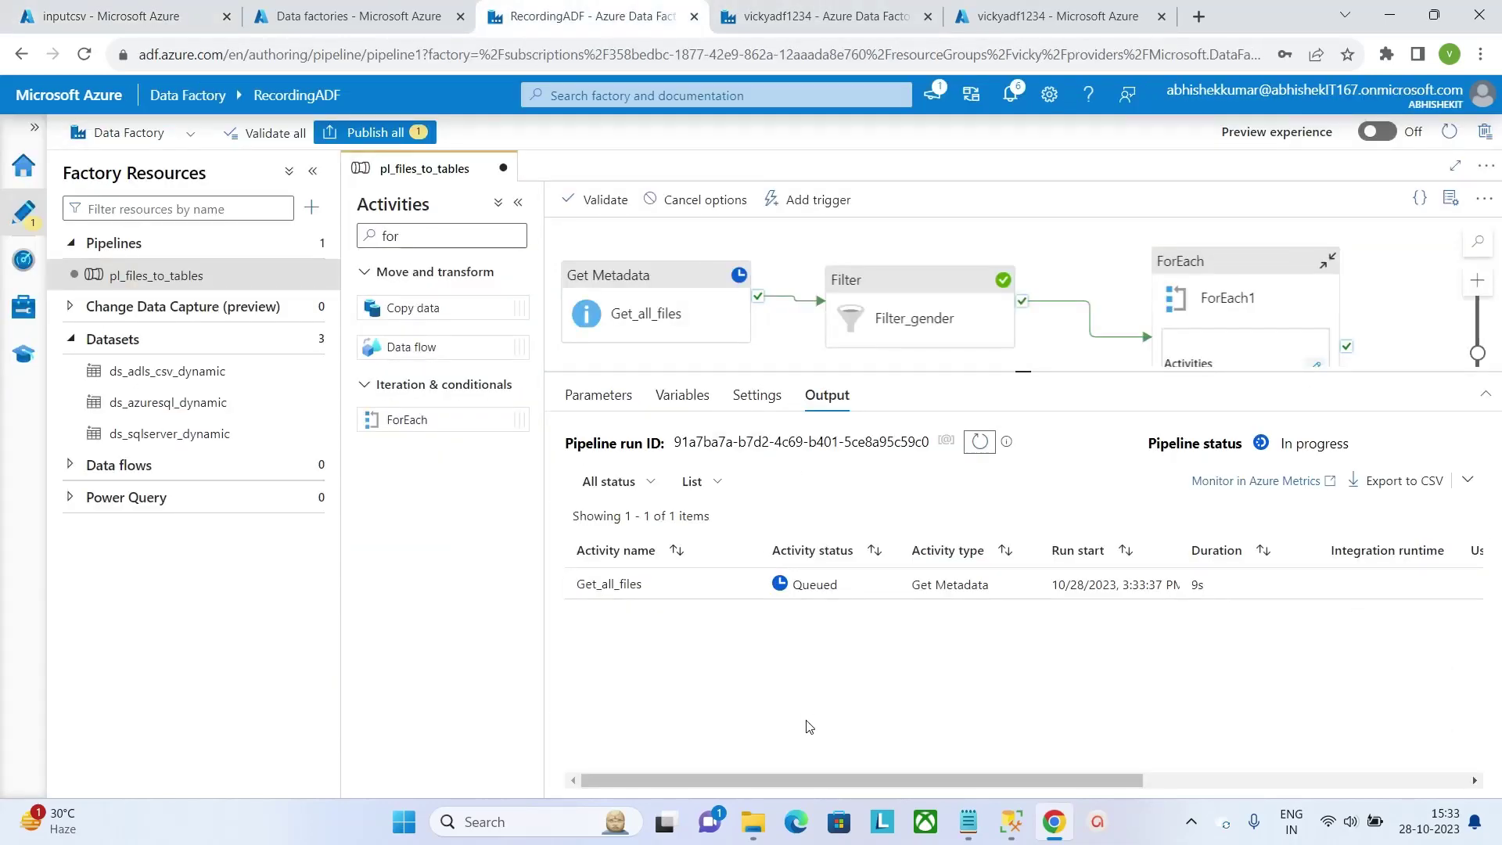
pyautogui.click(980, 442)
pyautogui.click(980, 442)
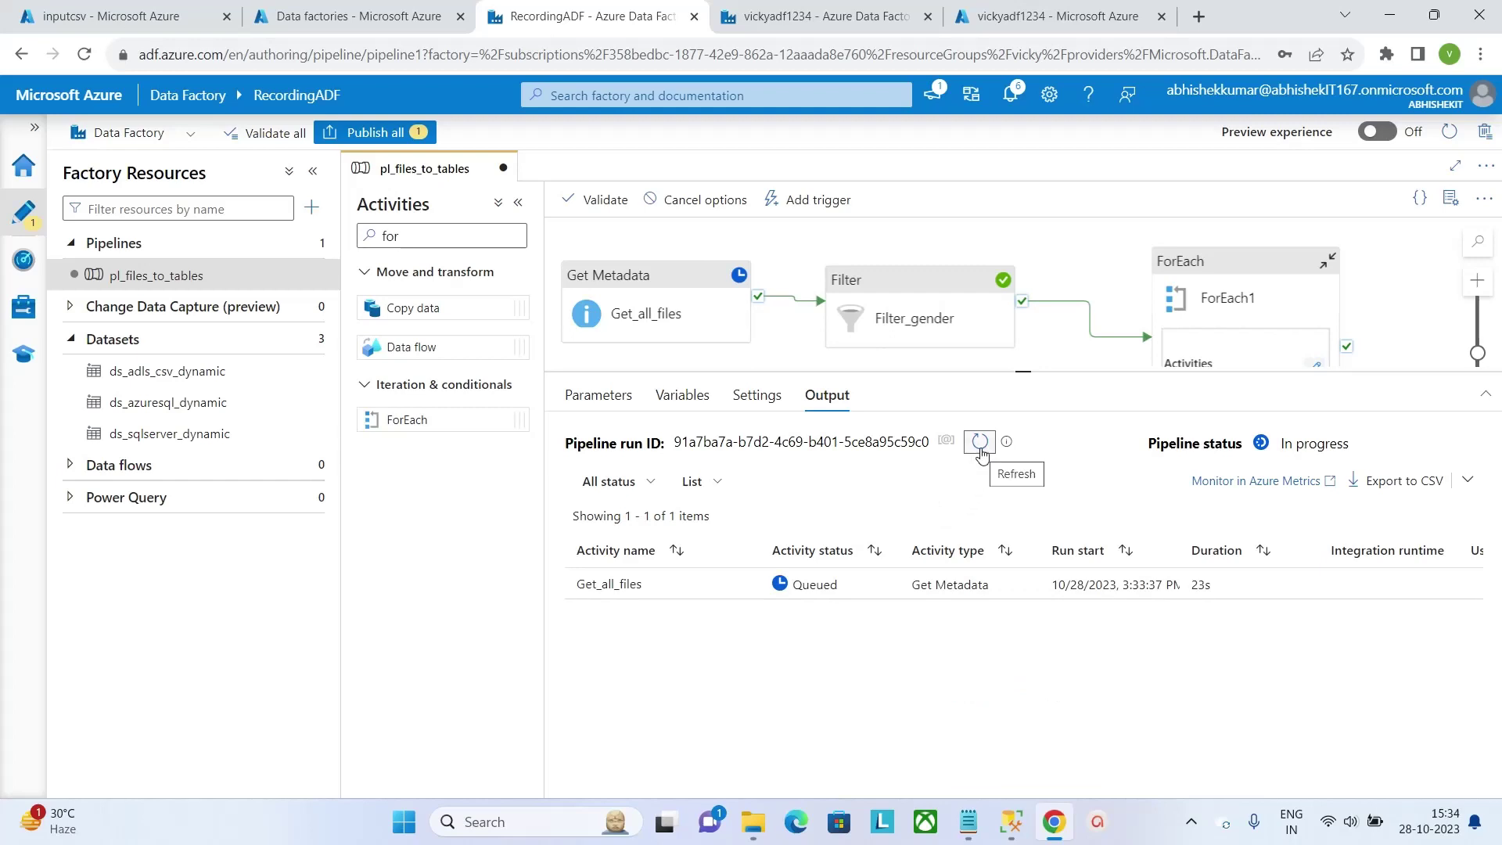
pyautogui.click(980, 442)
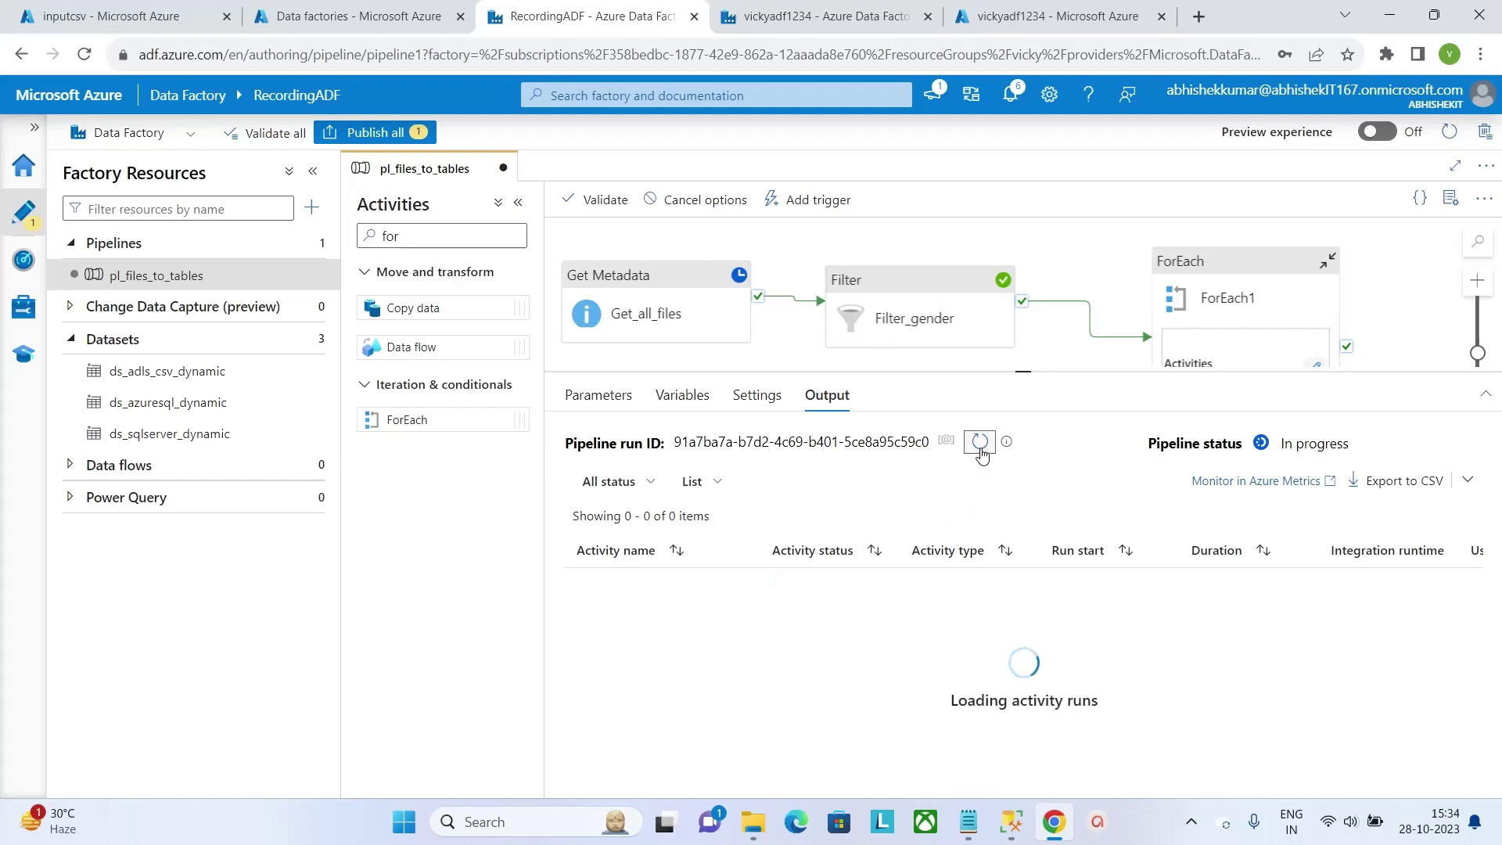
pyautogui.click(981, 442)
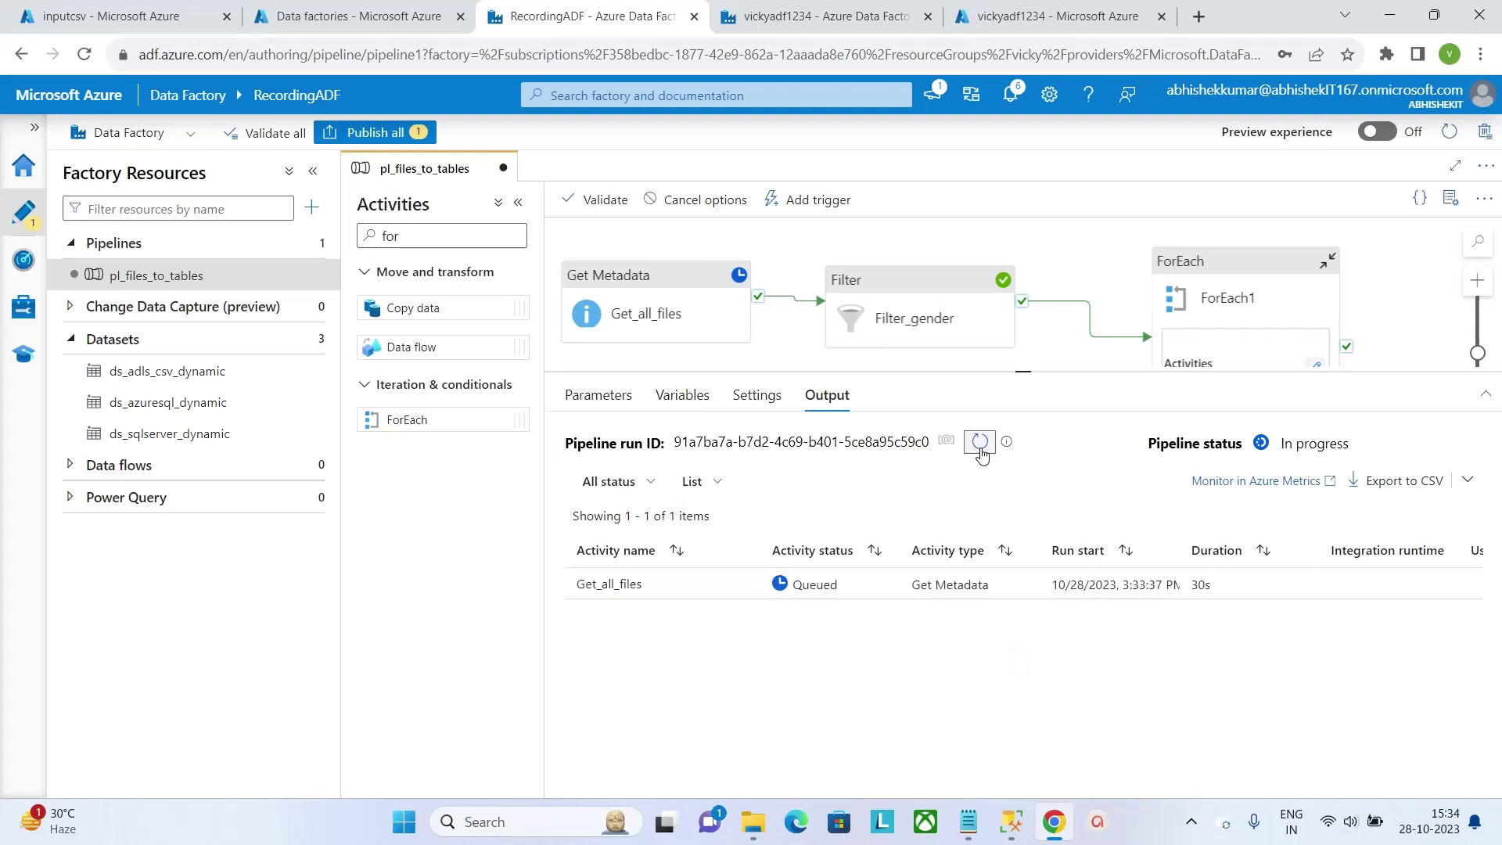
pyautogui.click(981, 443)
pyautogui.click(980, 442)
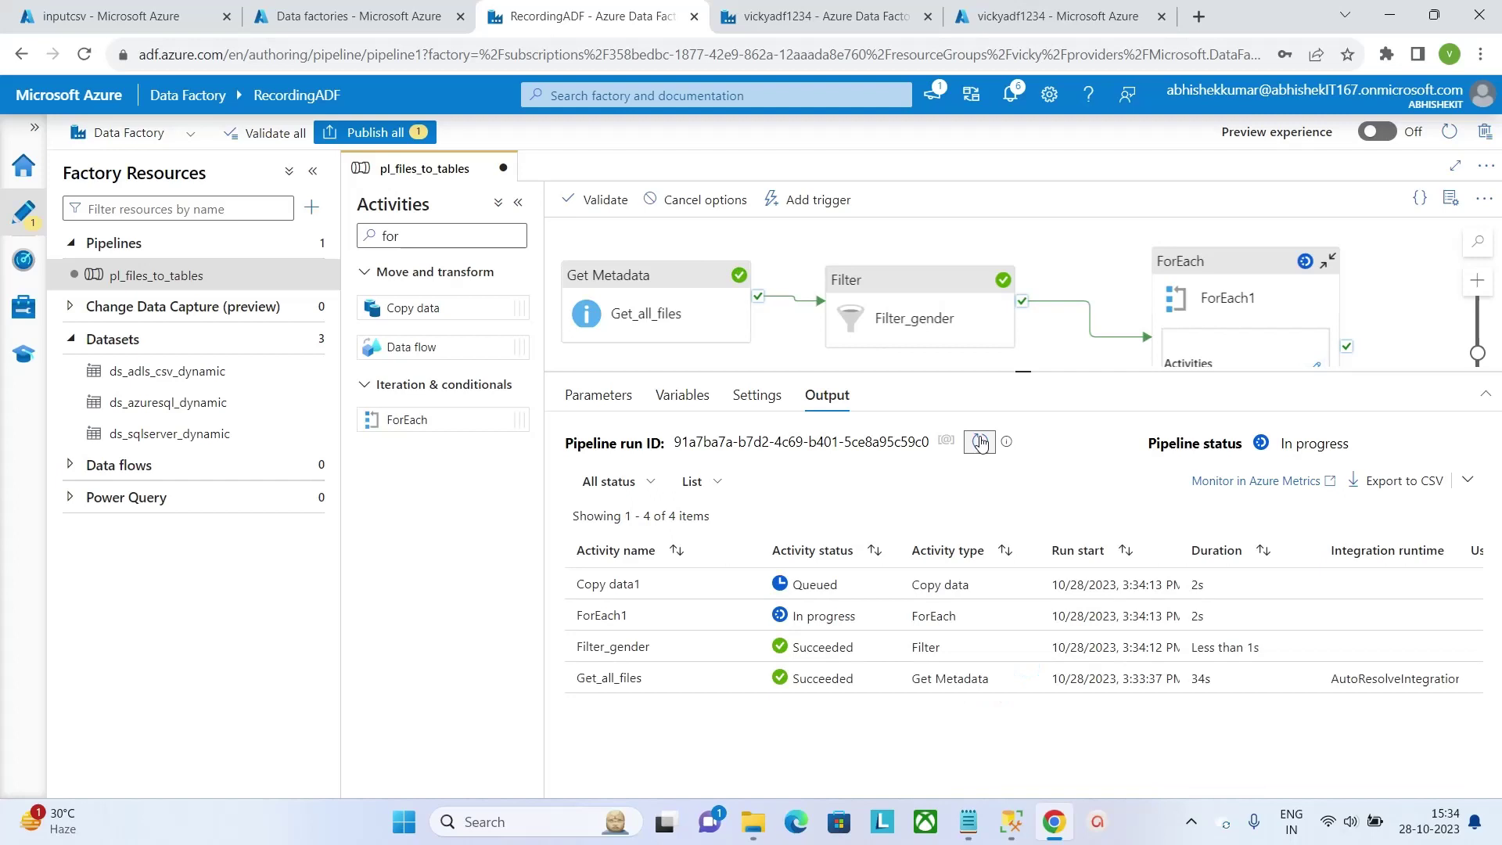
pyautogui.click(980, 442)
pyautogui.click(981, 443)
# Switch to SQL Server Management Studio and collapse the samefiles database and the local server's Databases folder.
pyautogui.click(1011, 821)
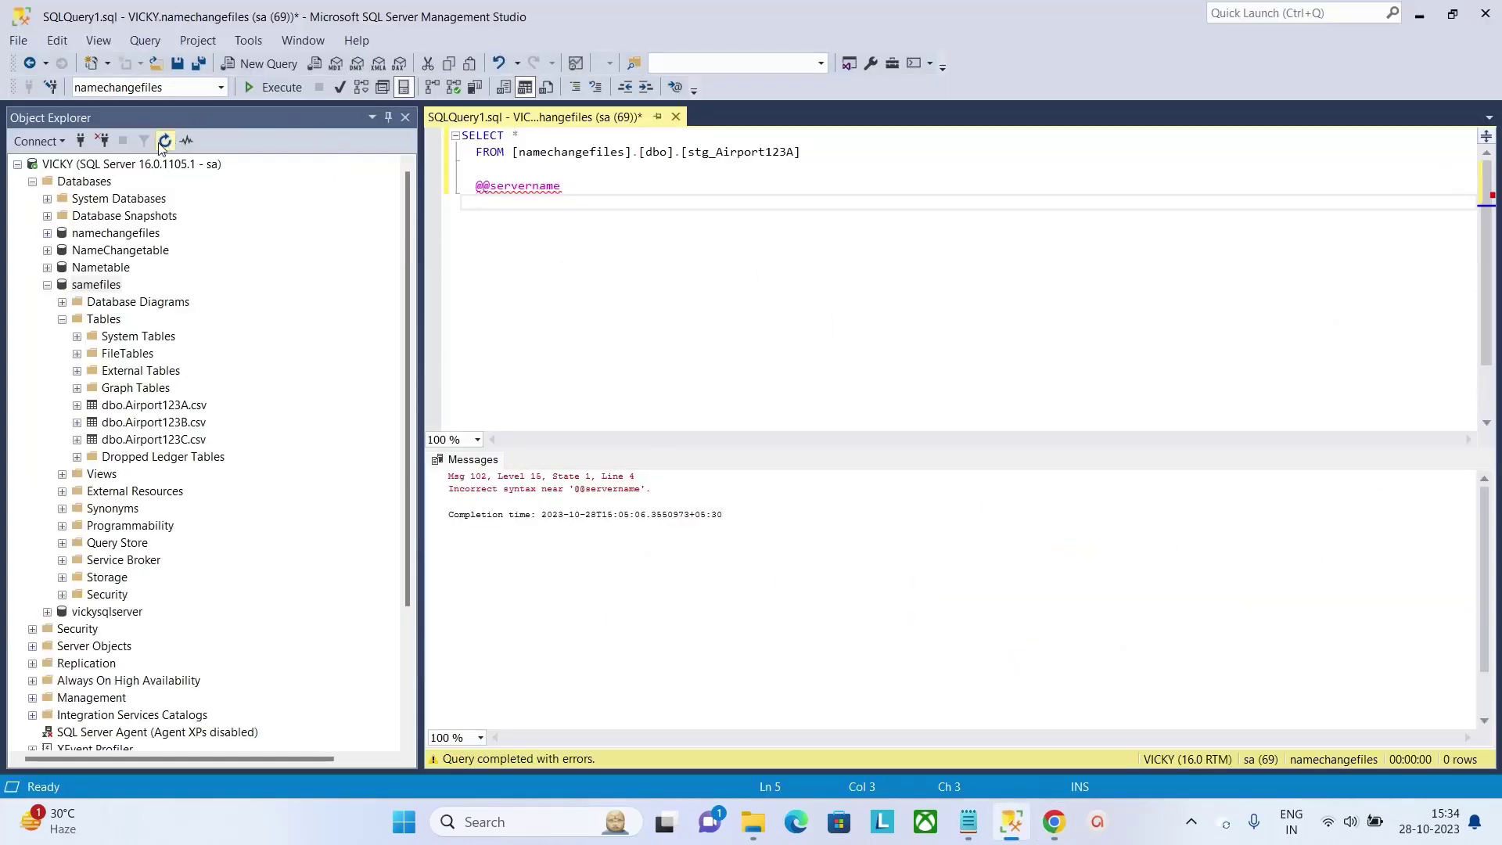
pyautogui.click(47, 285)
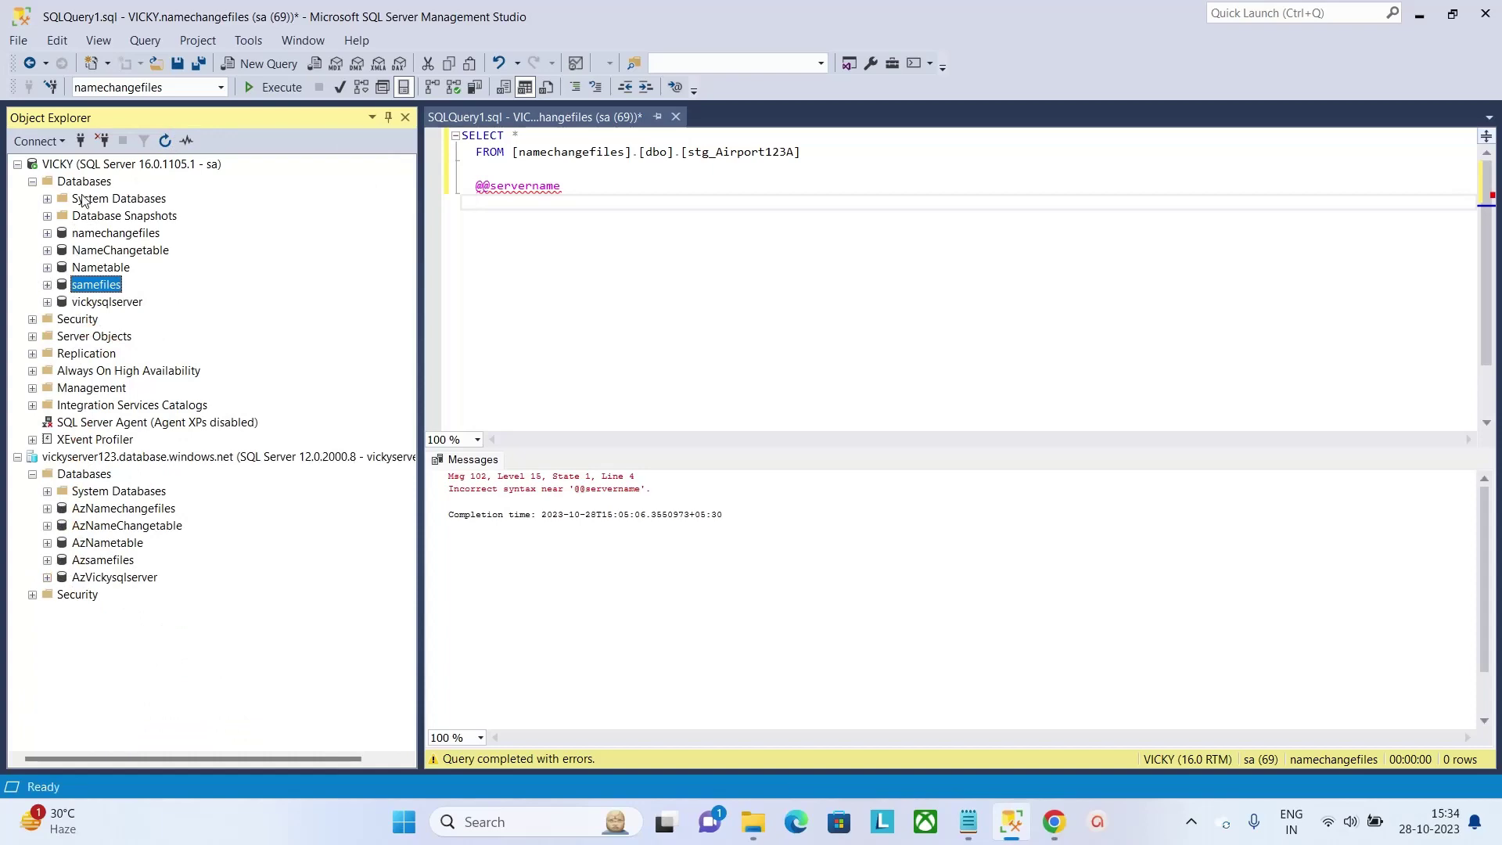
pyautogui.click(32, 182)
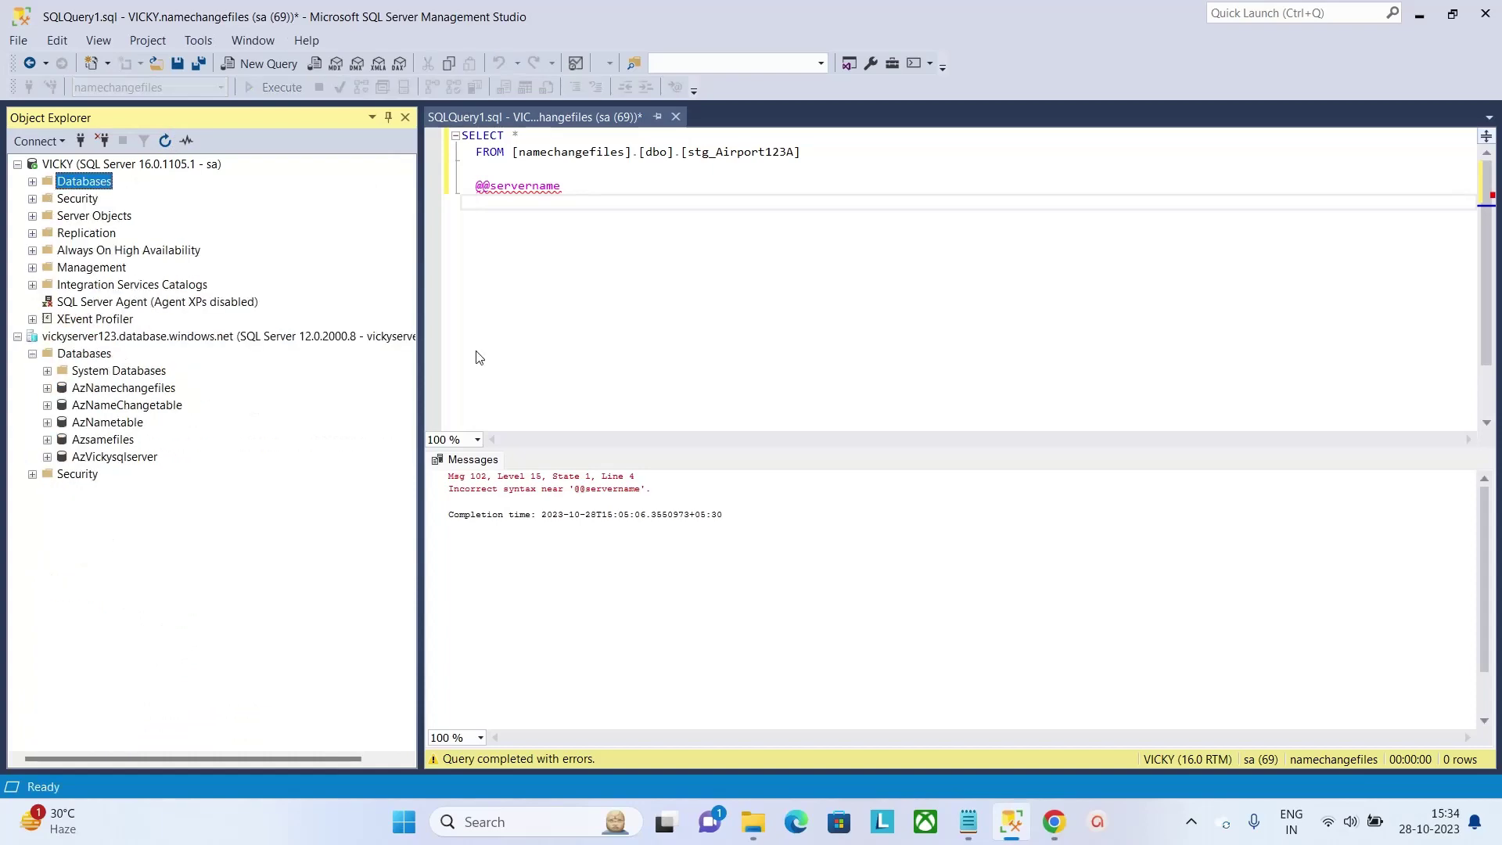
# Return to Azure Data Factory and refresh the debug run's output until it finishes, checking the gender files in inputcsv meanwhile.
pyautogui.click(1054, 821)
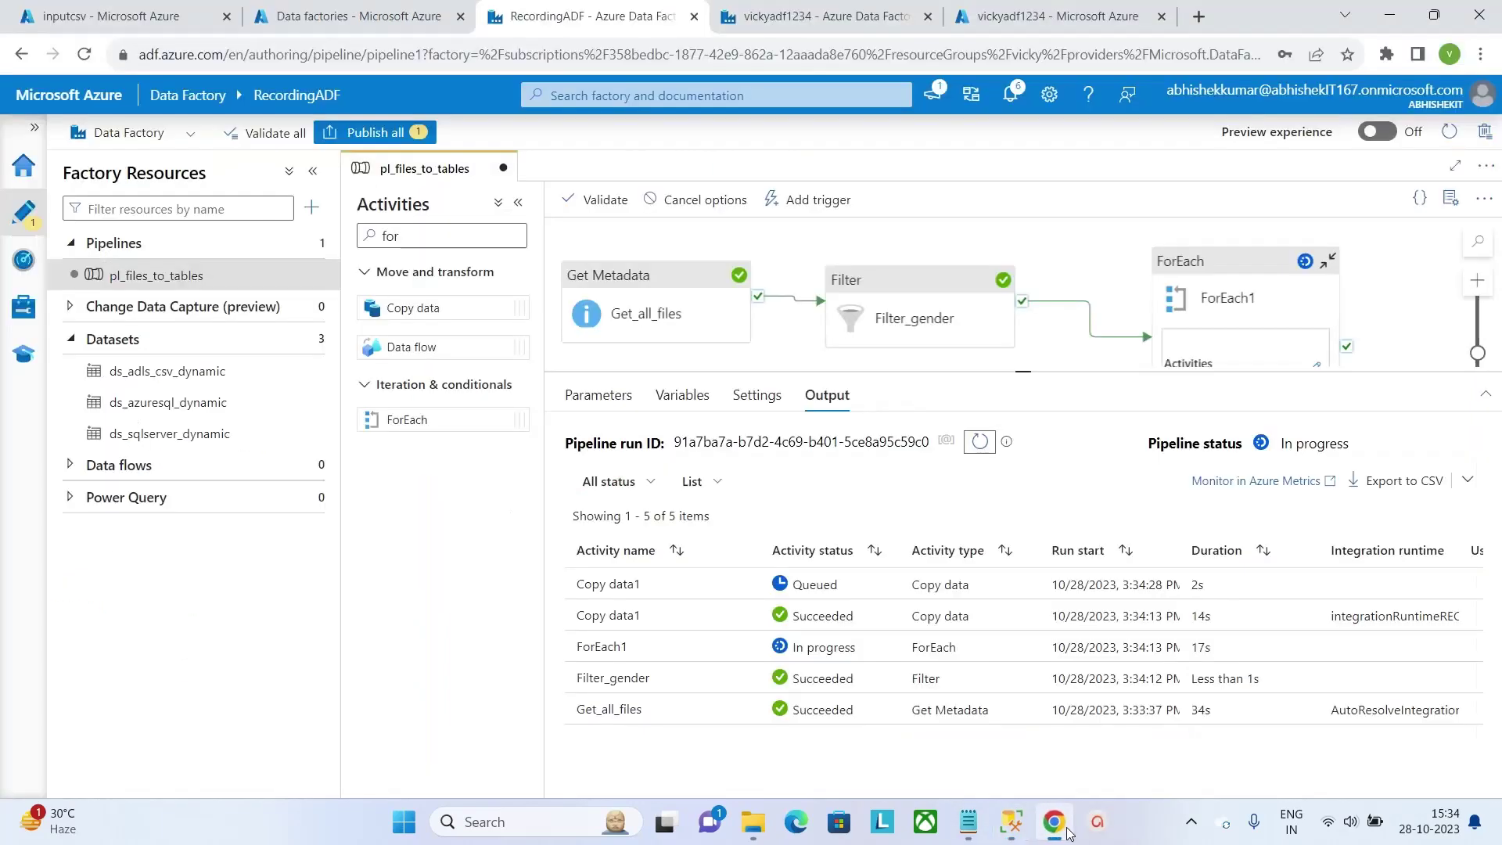
pyautogui.click(987, 445)
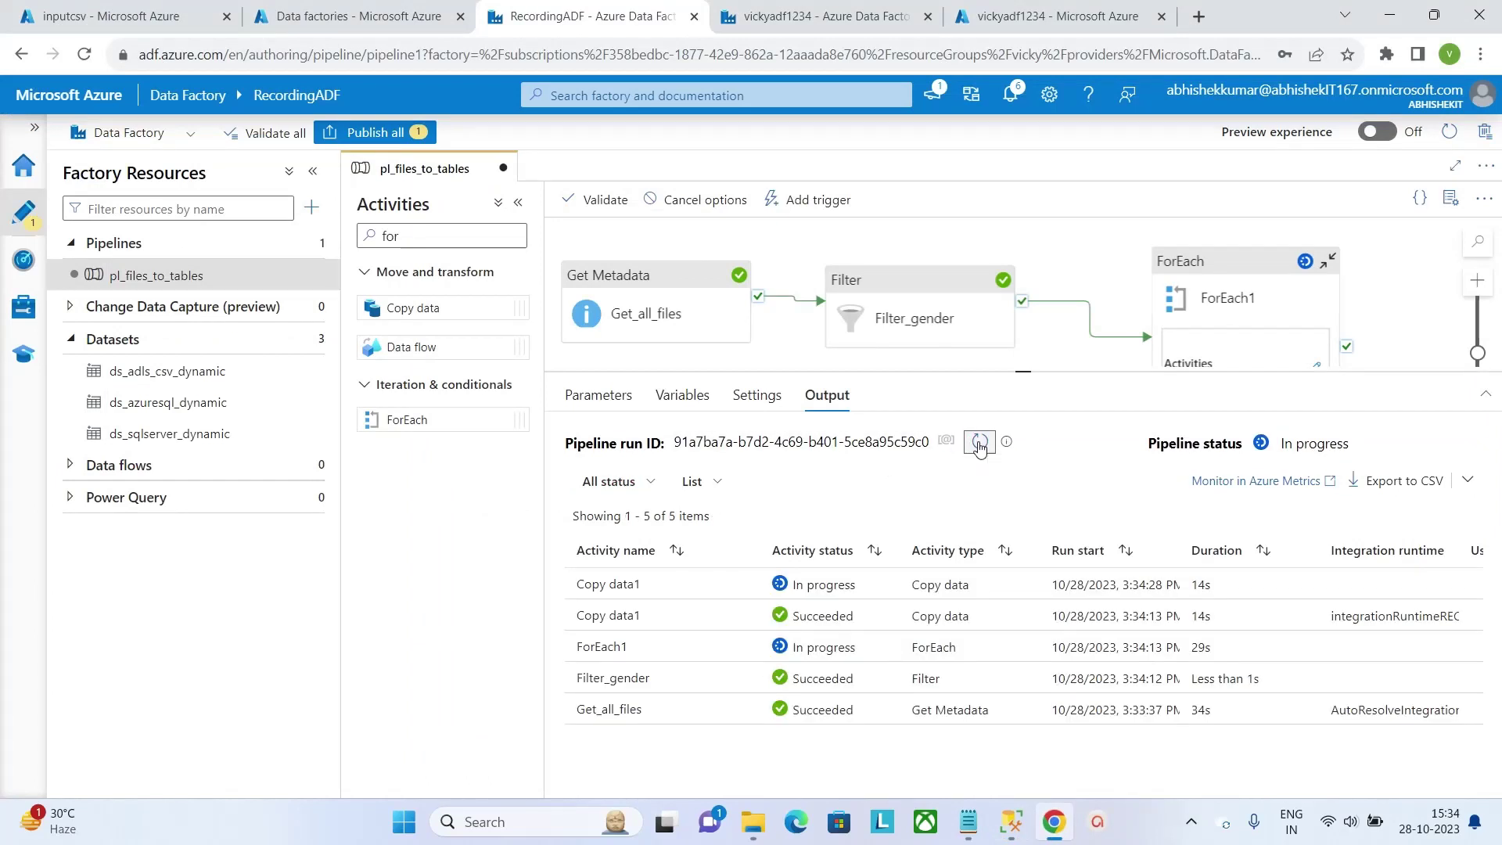
pyautogui.click(980, 445)
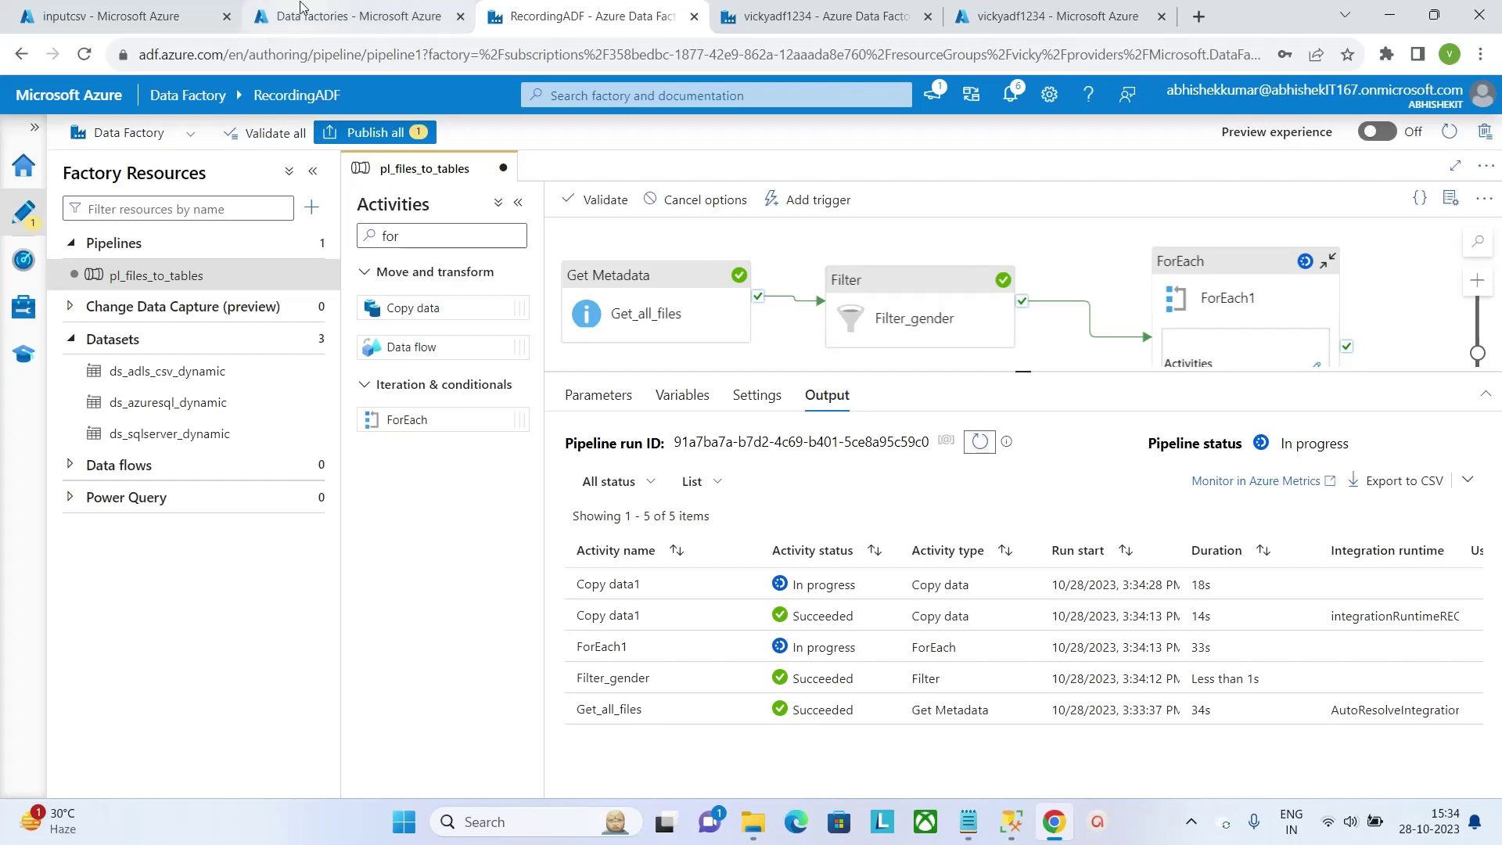
pyautogui.click(78, 9)
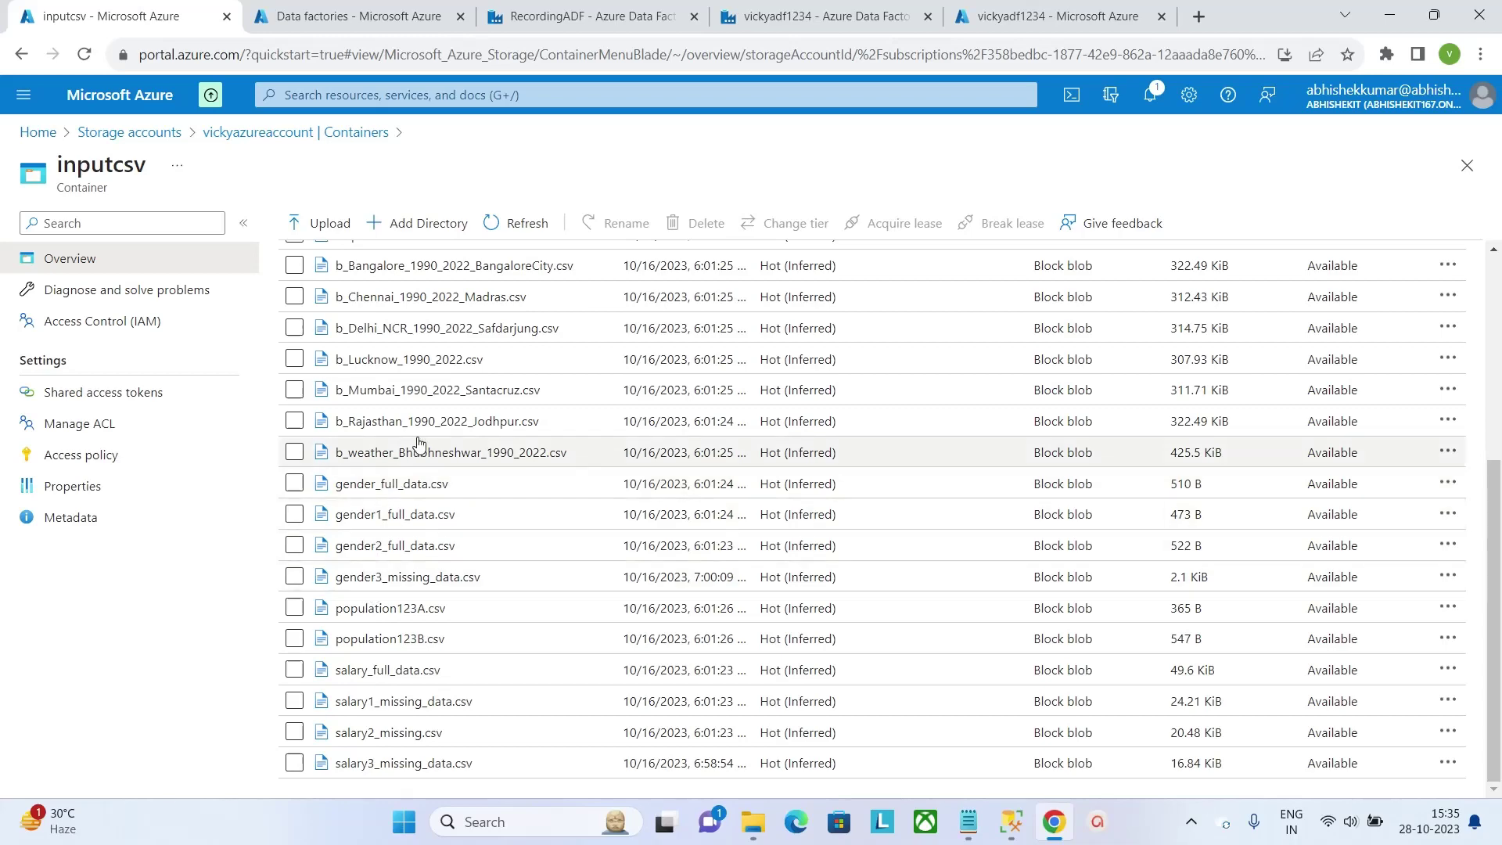
pyautogui.click(592, 14)
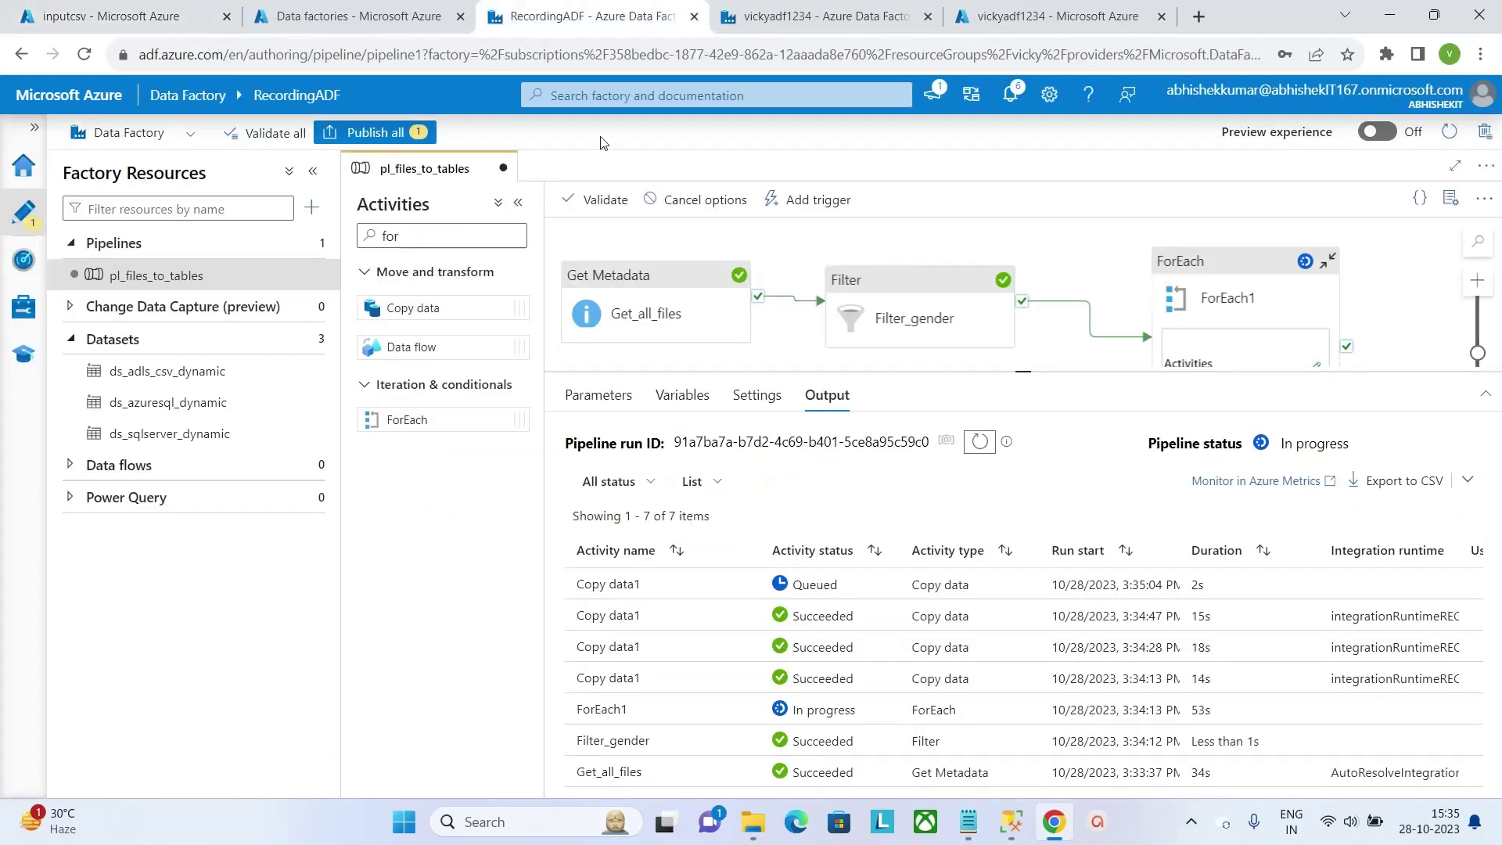
pyautogui.click(983, 442)
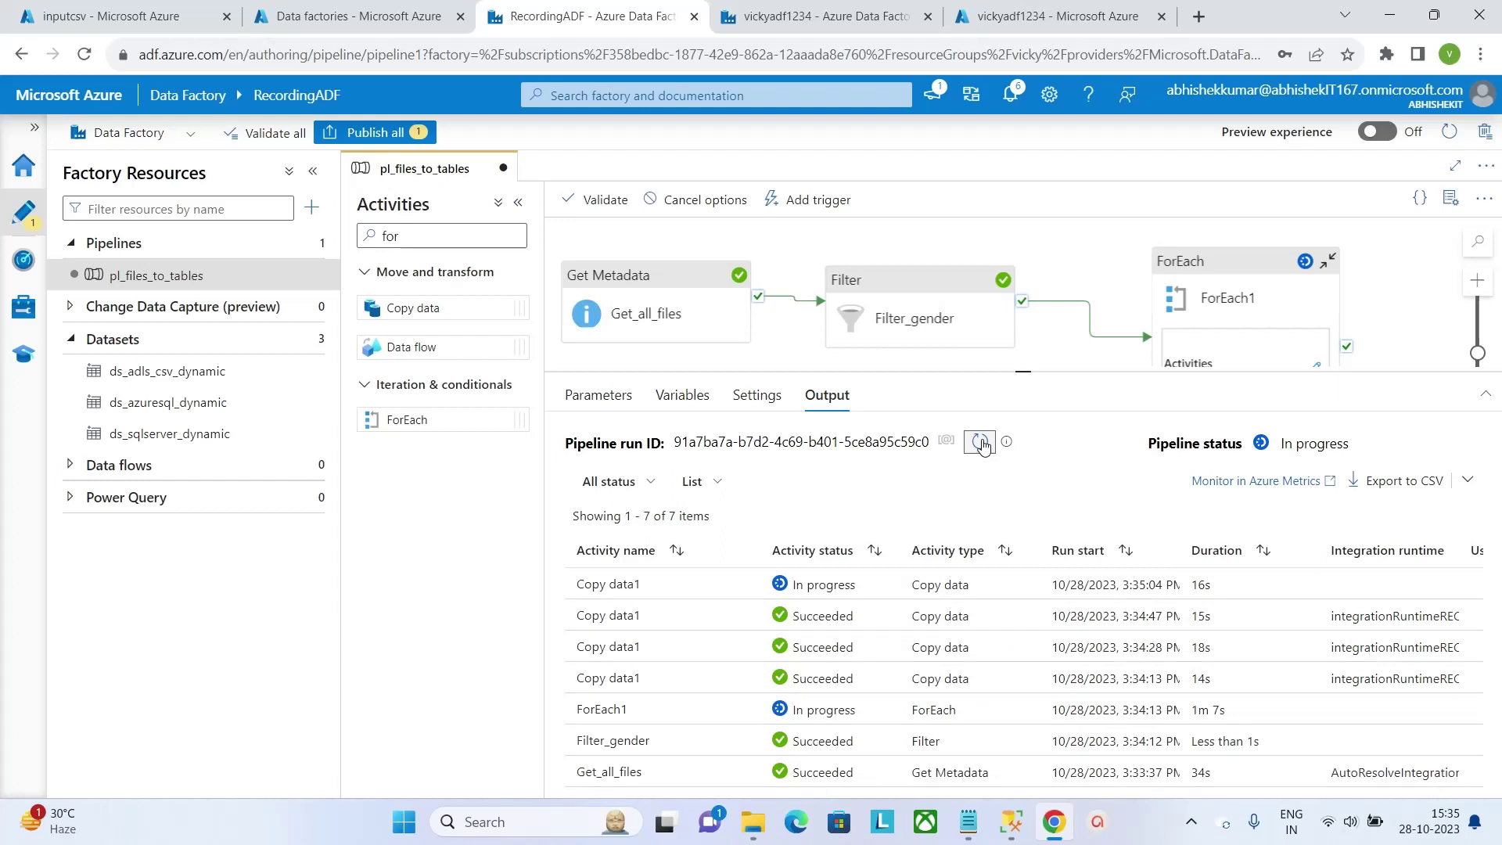
pyautogui.click(981, 442)
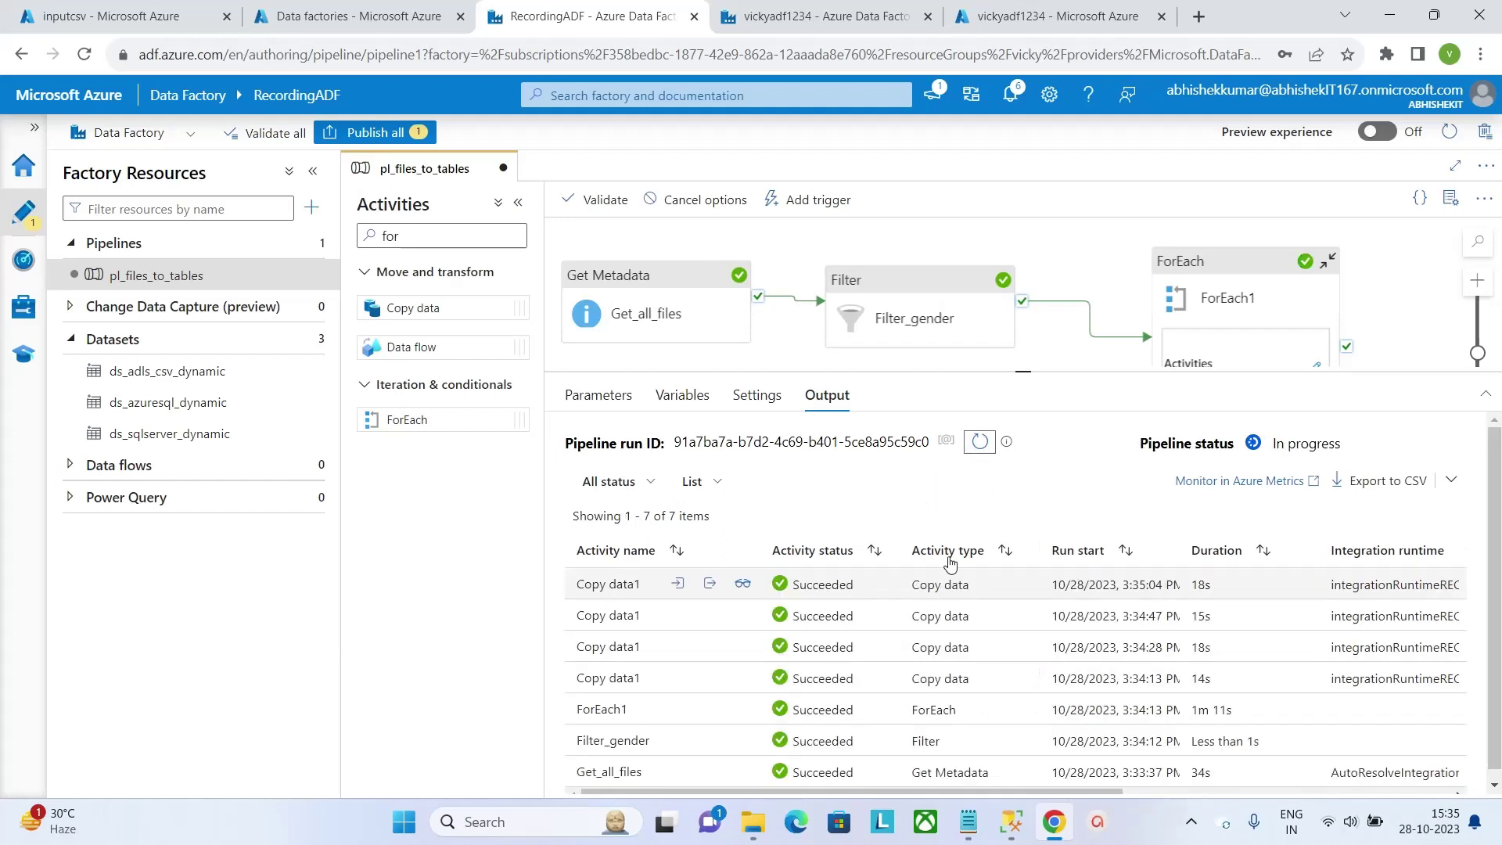
pyautogui.click(981, 447)
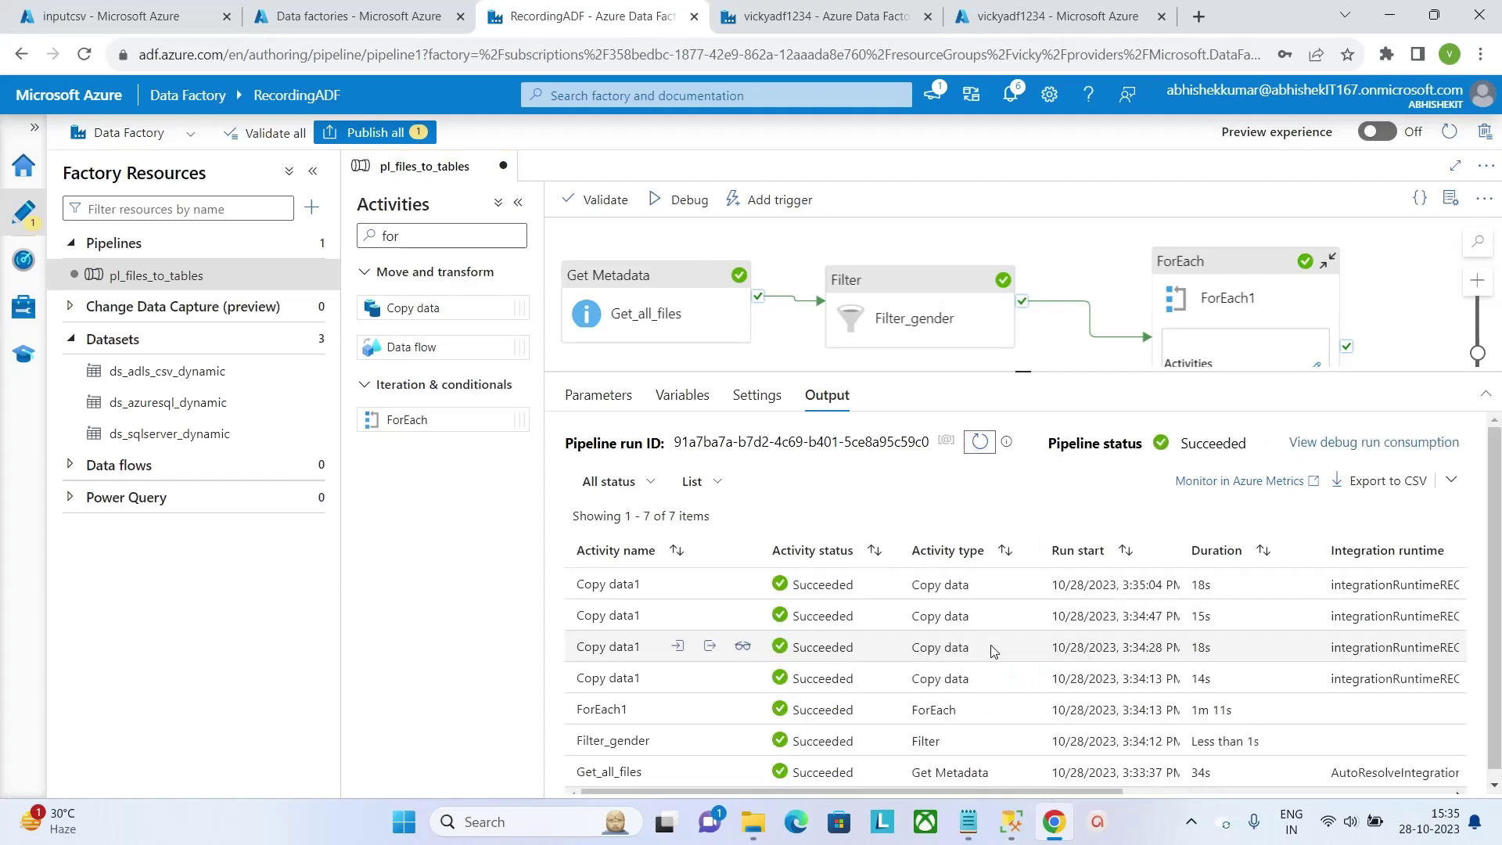
# In SQL Server Management Studio, expand the local samefiles database's tables and query the top 1000 rows of dbo.gender_full_data.csv.
pyautogui.moveTo(1011, 821)
pyautogui.click(945, 728)
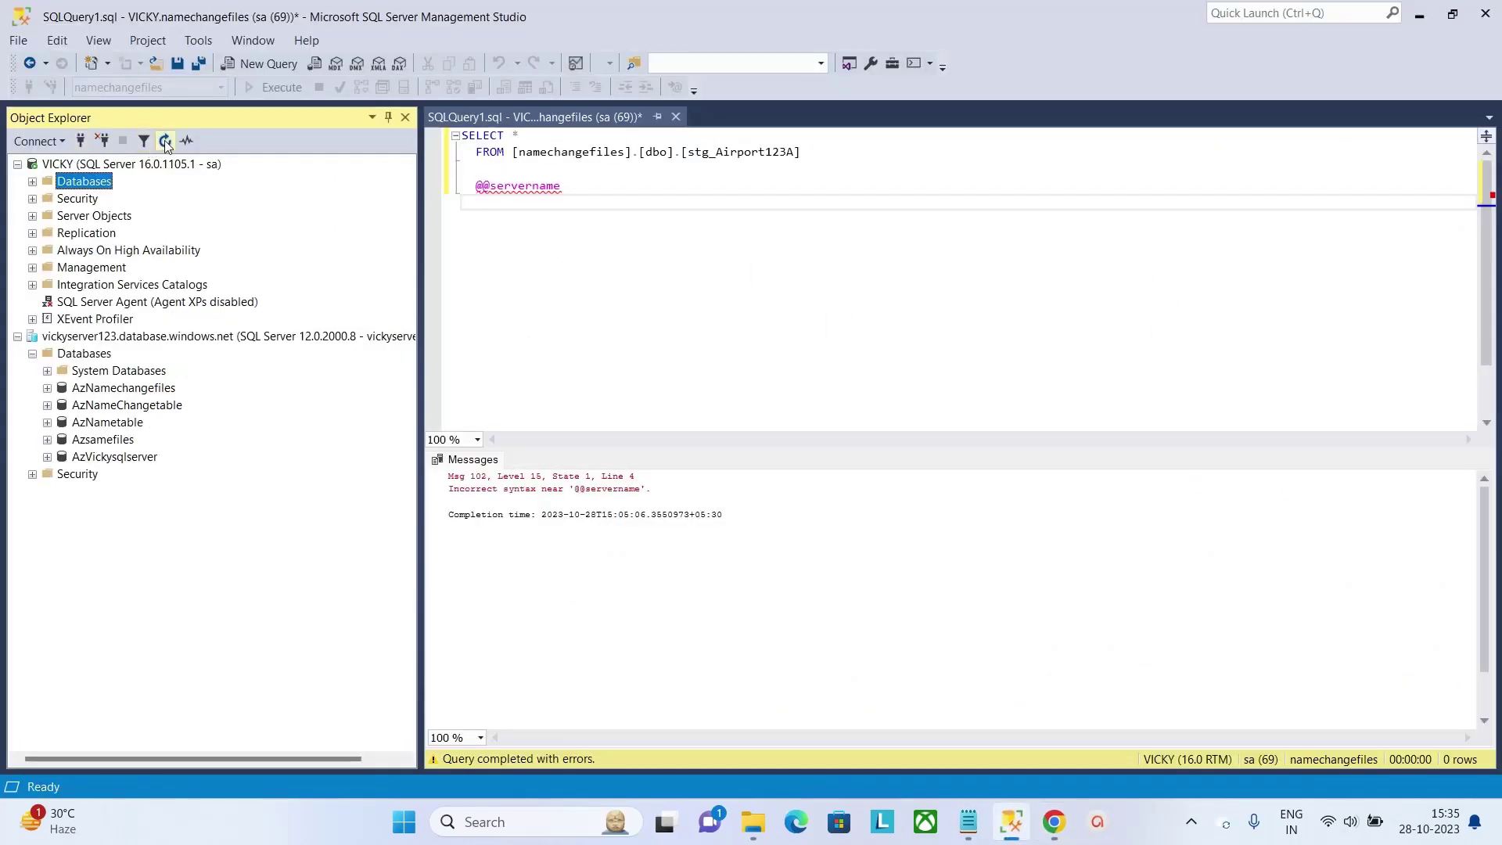
pyautogui.click(32, 182)
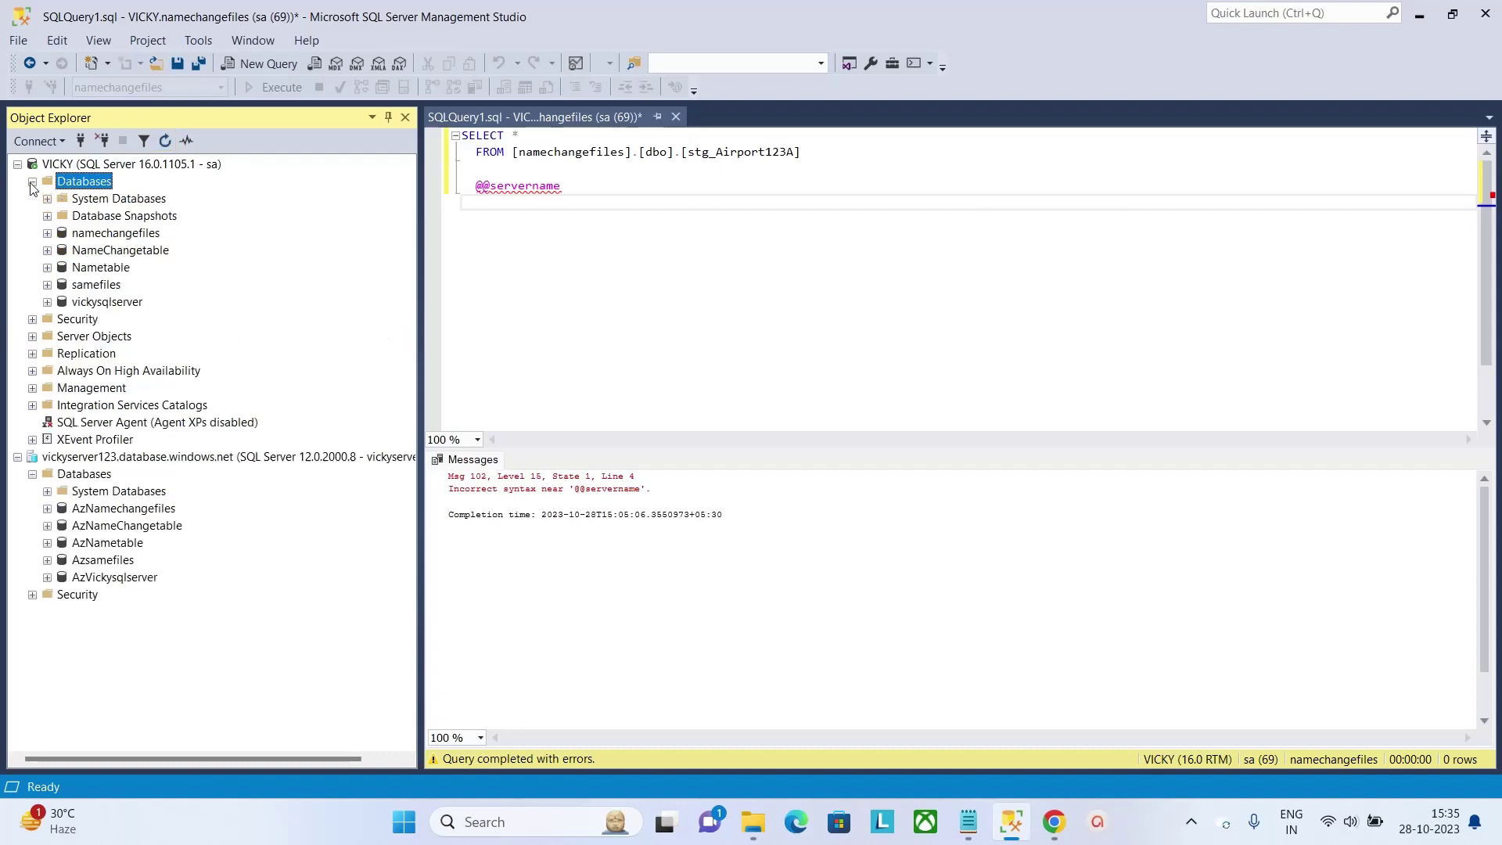
pyautogui.click(48, 286)
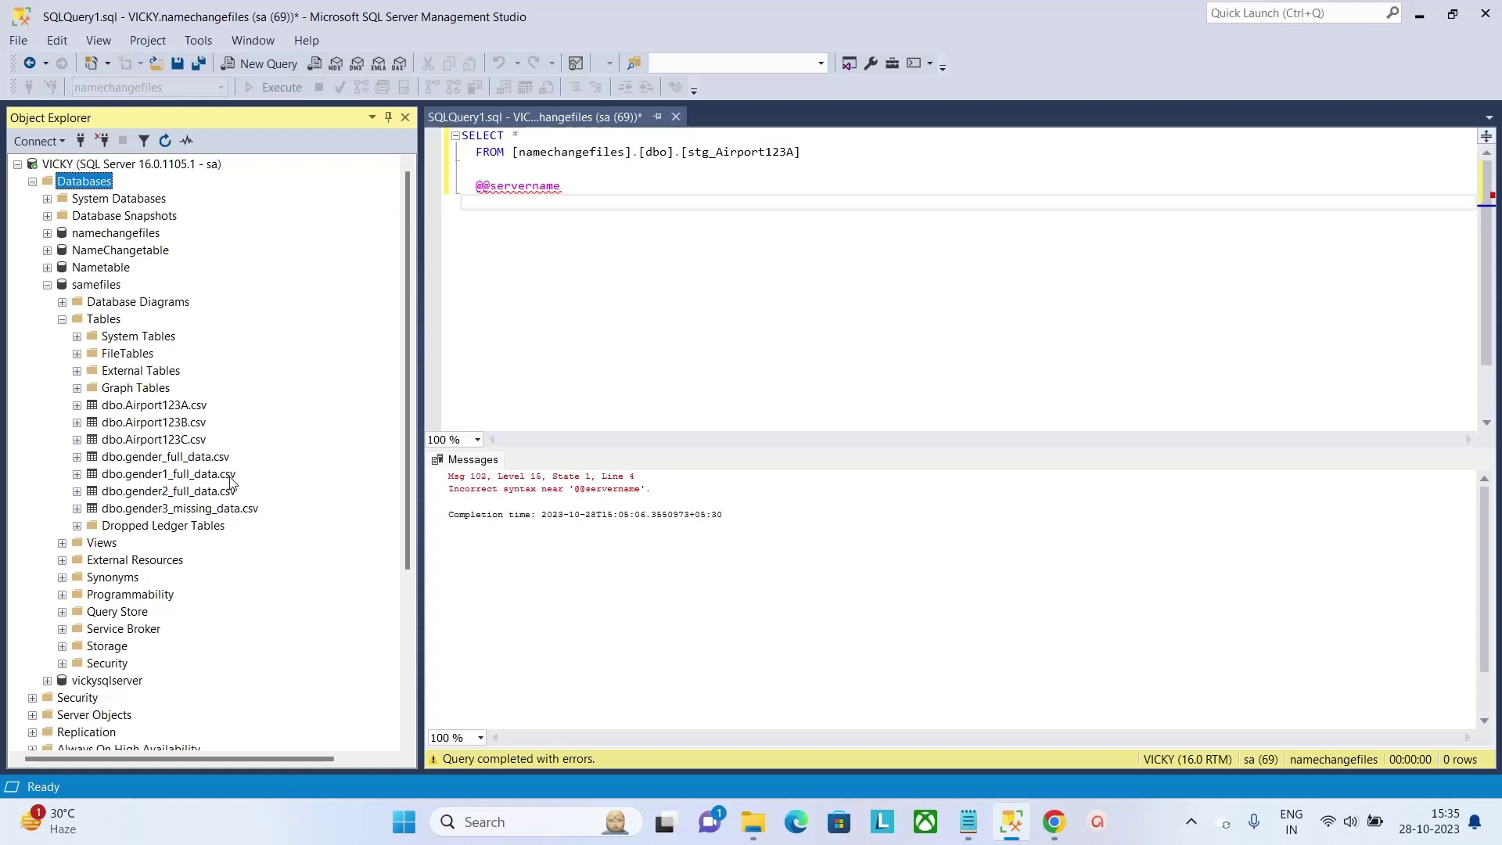
pyautogui.click(188, 459)
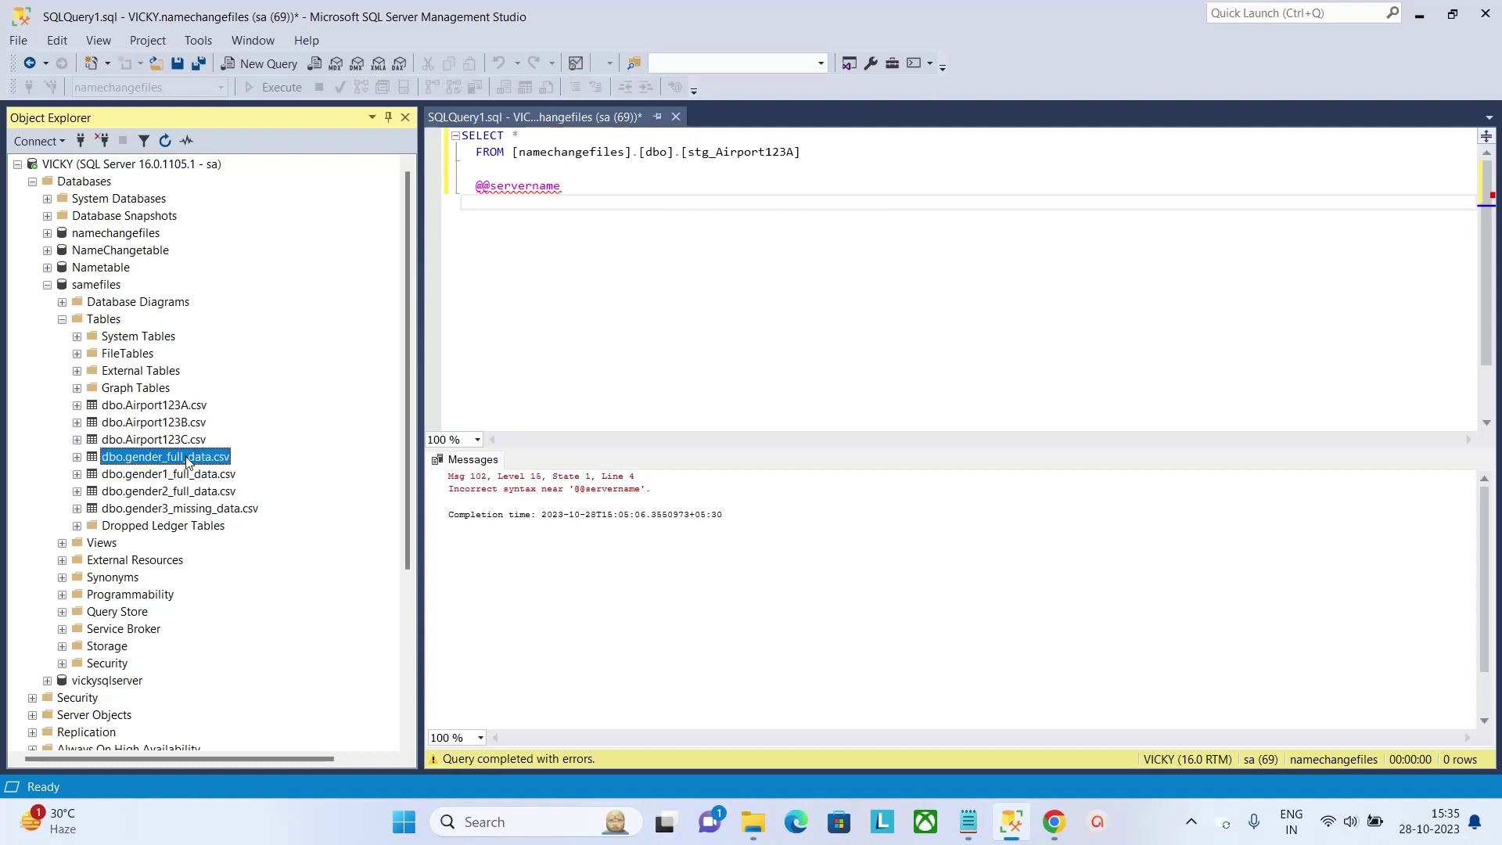
pyautogui.rightClick(189, 460)
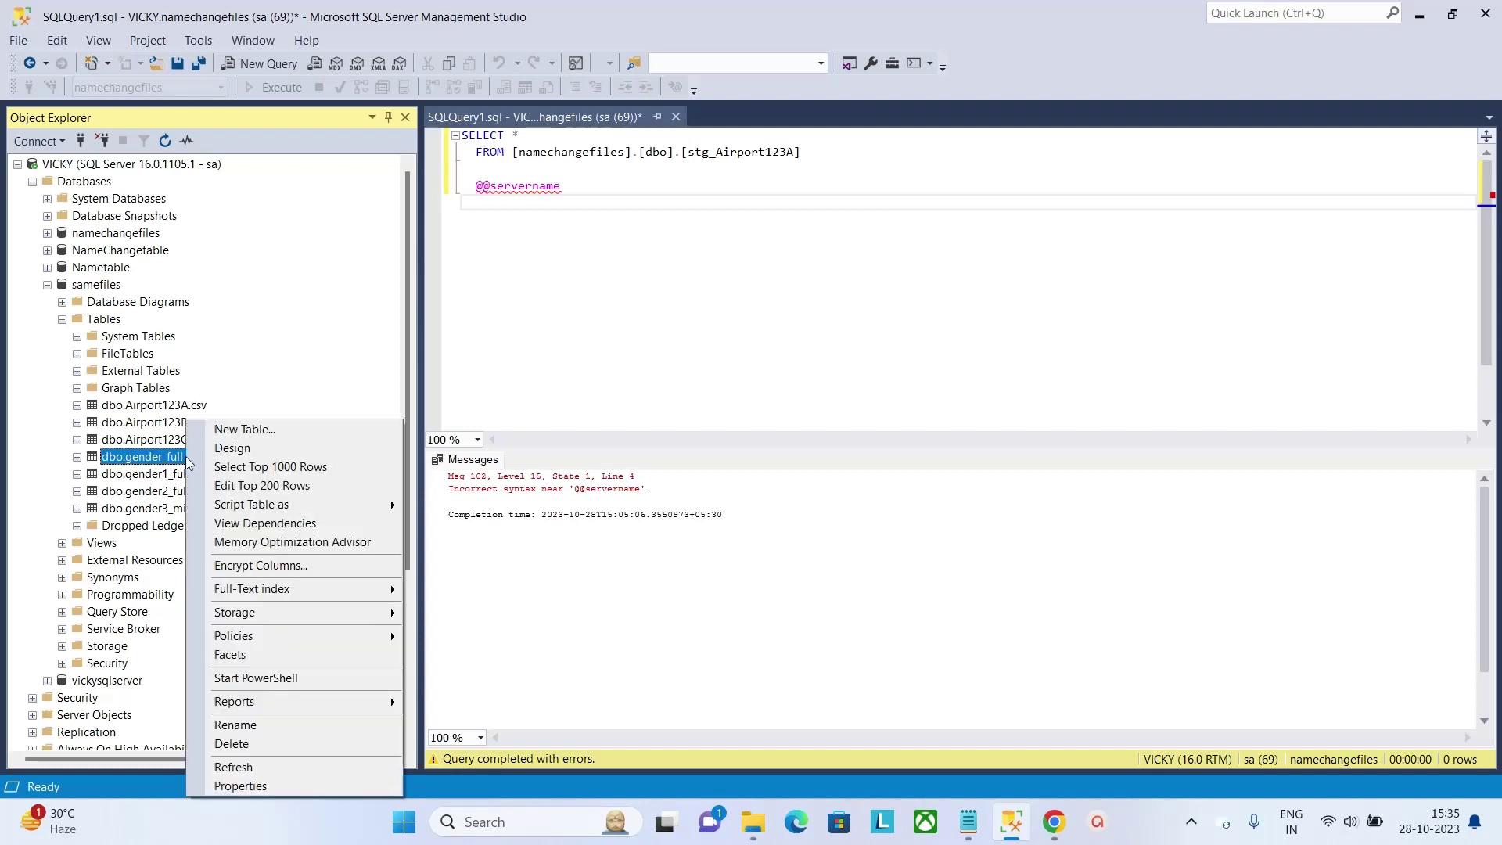
pyautogui.click(317, 469)
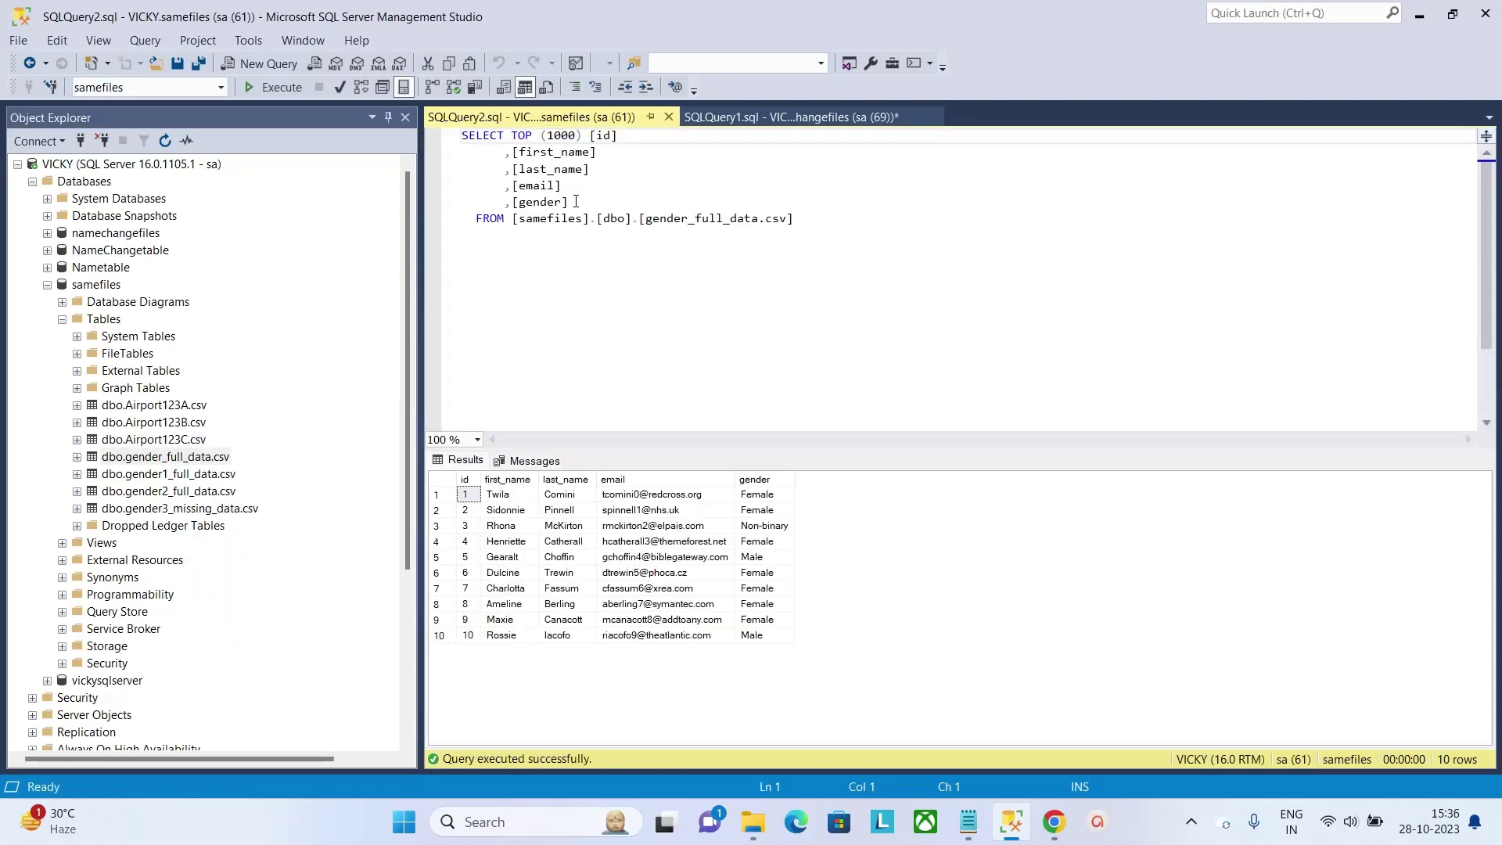
# Replace the TOP (1000) column list with * in the gender_full_data.csv query and execute it.
pyautogui.click(575, 201)
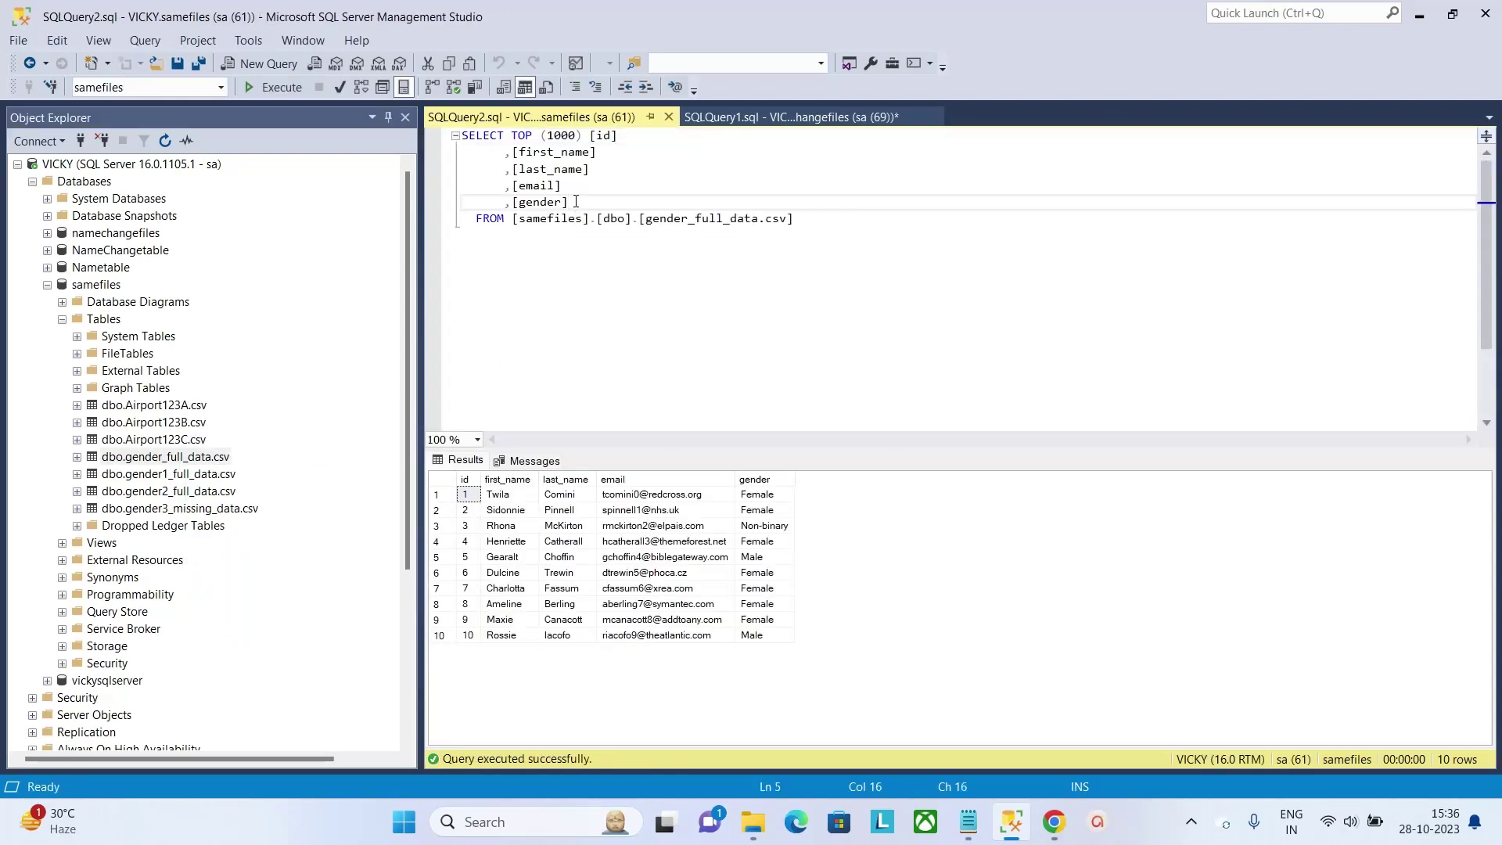
pyautogui.moveTo(576, 201); pyautogui.dragTo(507, 136)
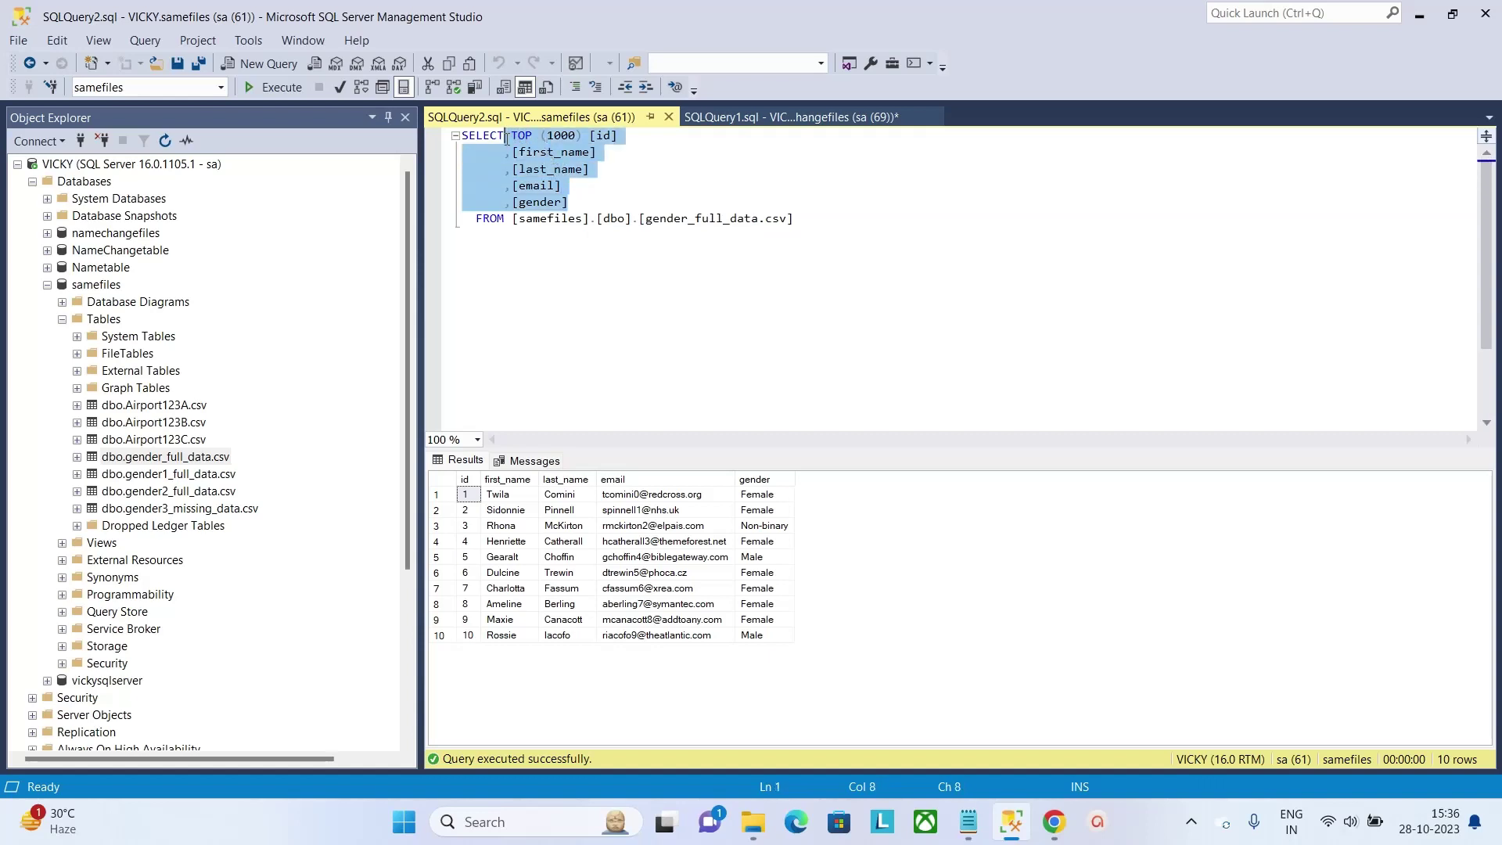
pyautogui.press('Delete')
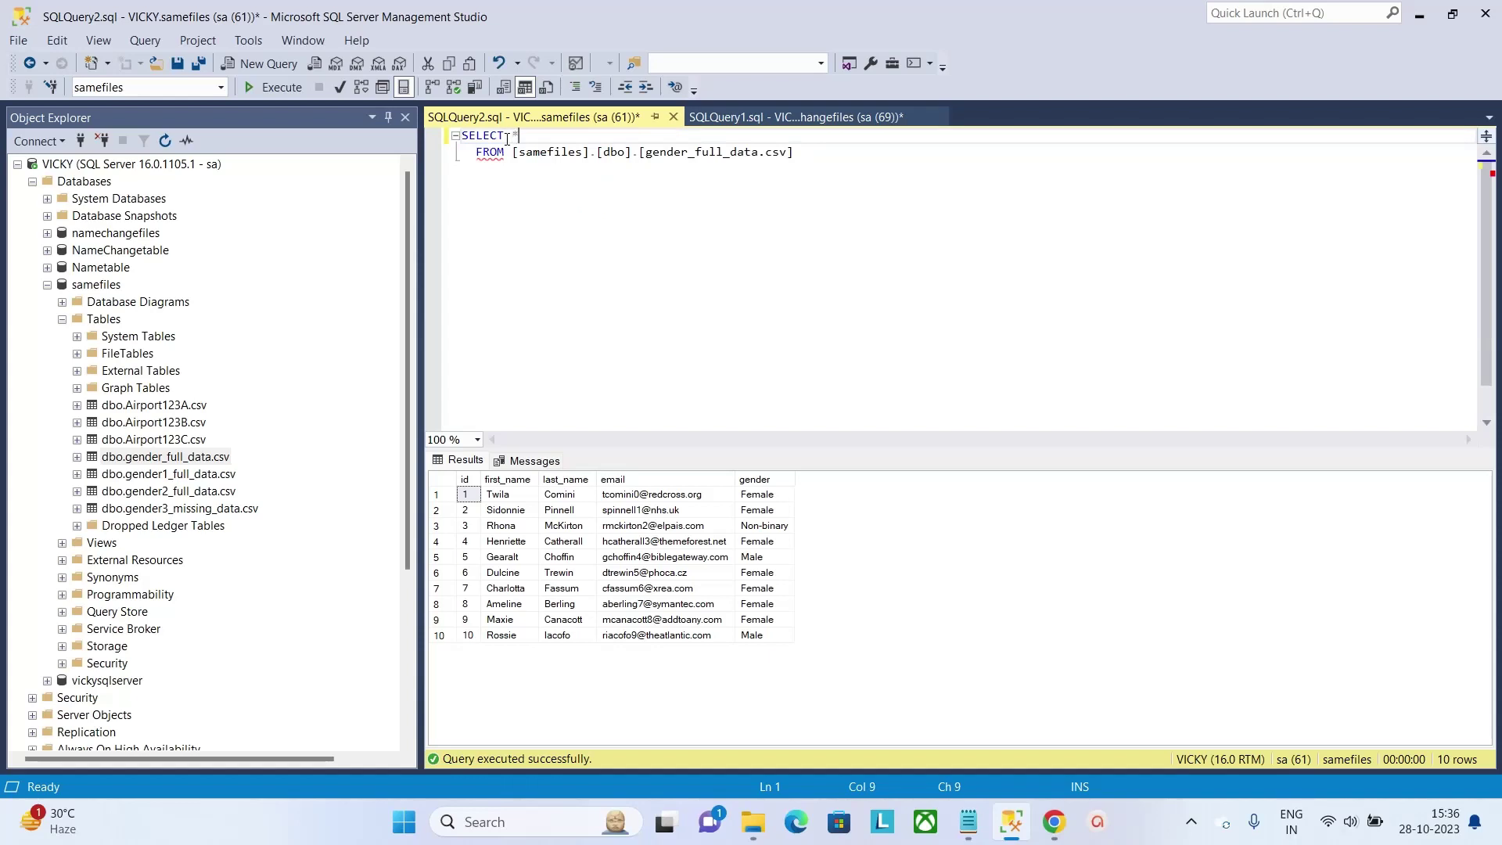
pyautogui.click(277, 91)
# Switch back to Azure Data Factory and start another debug run of pl_files_to_tables.
pyautogui.click(1054, 830)
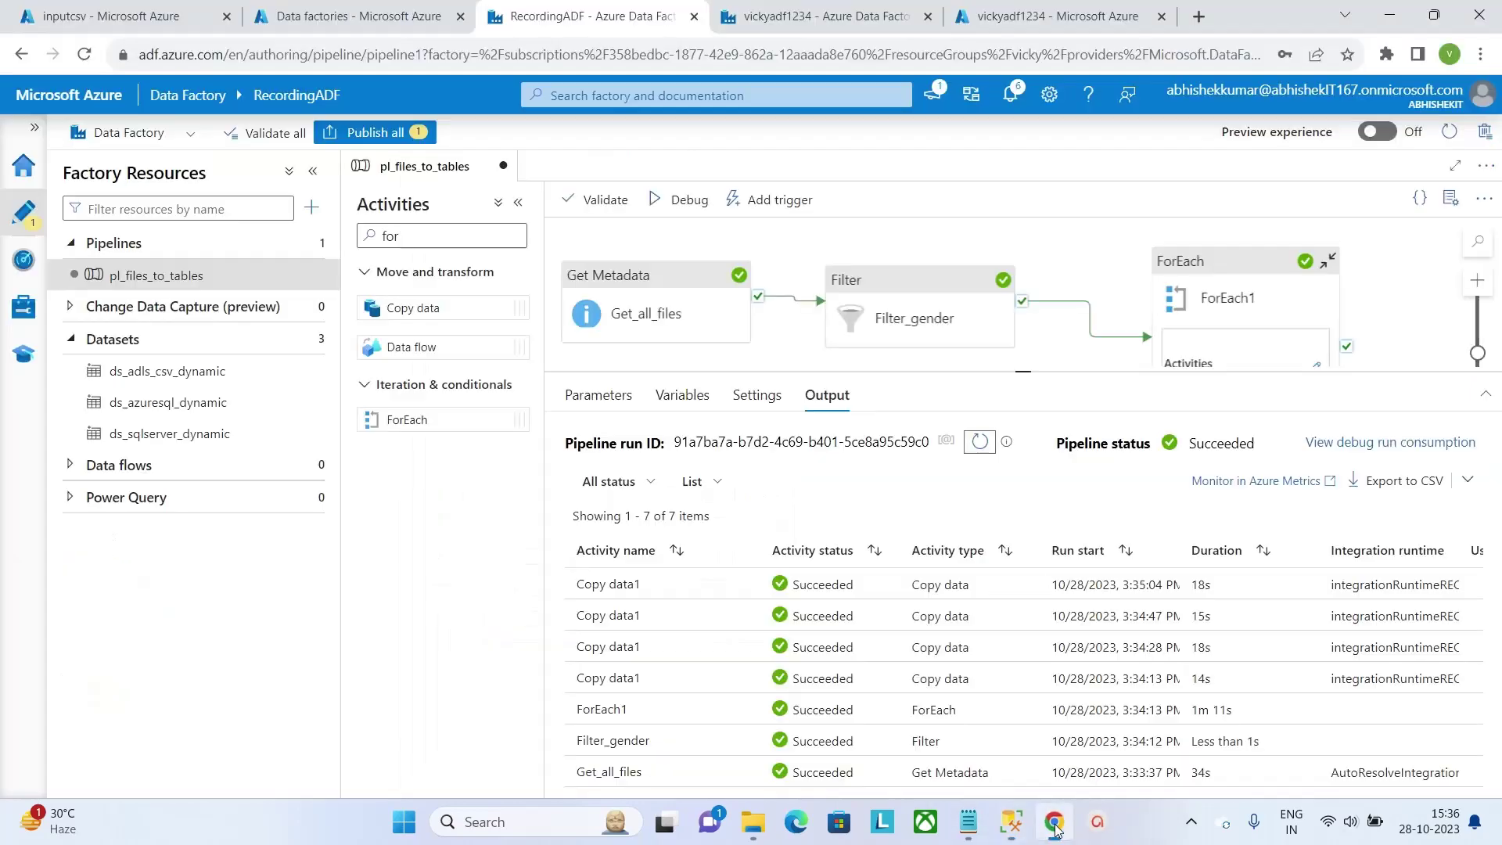
pyautogui.click(1054, 830)
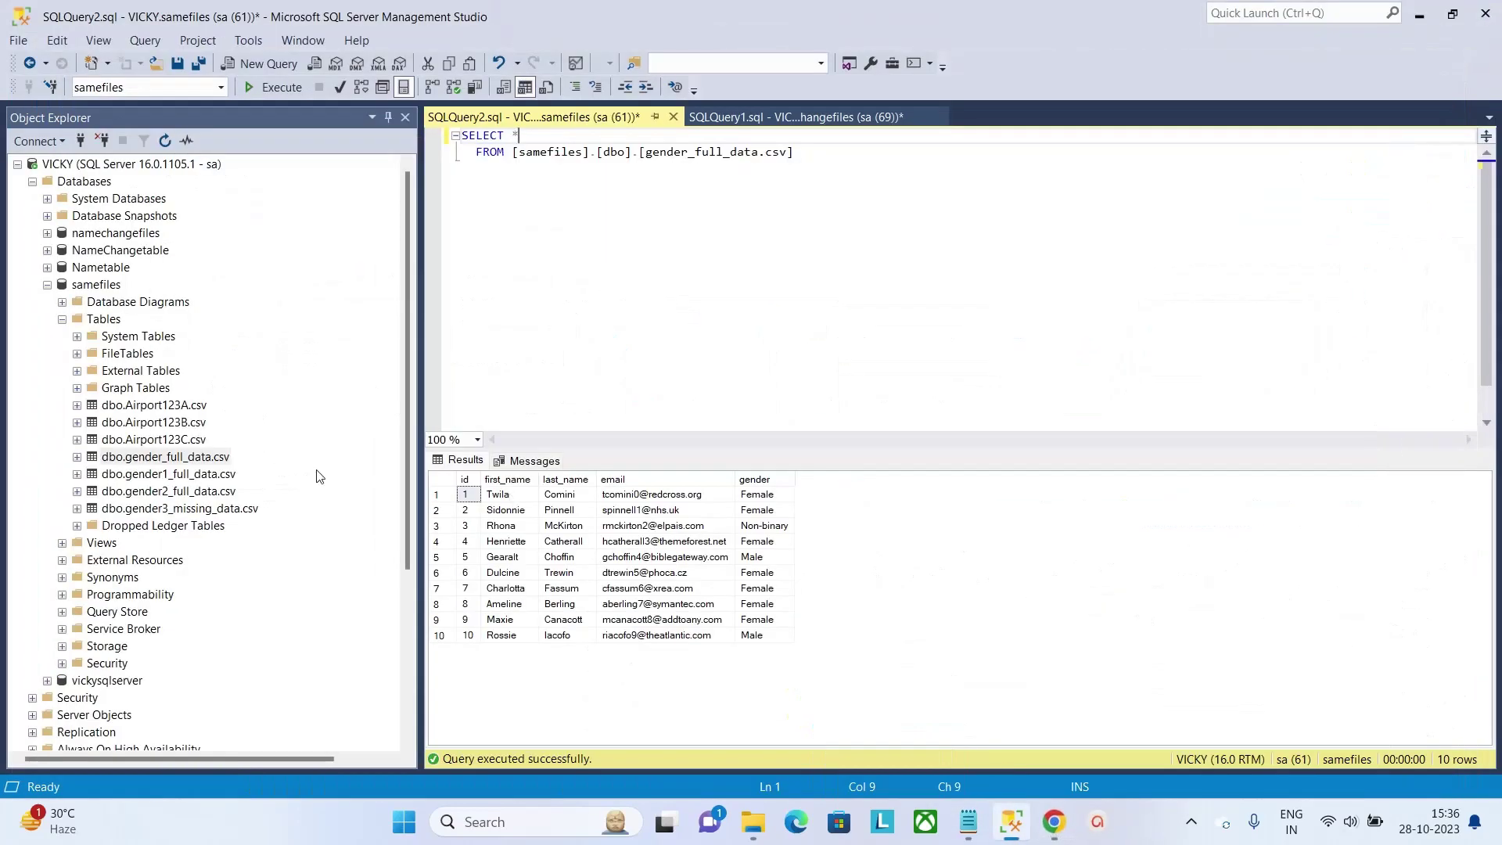
pyautogui.click(1054, 823)
pyautogui.click(670, 195)
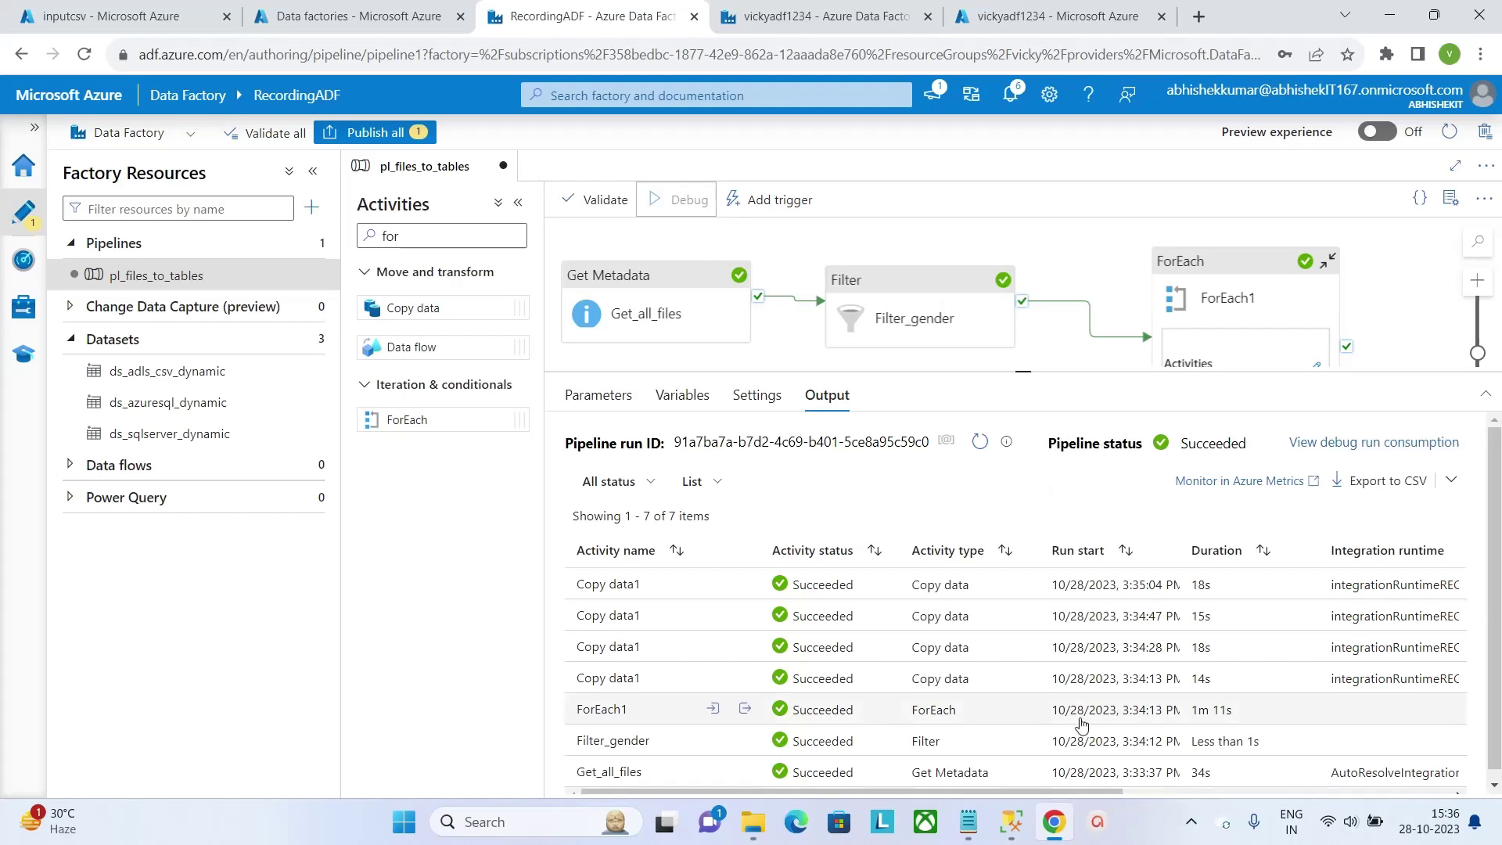
# Refresh the new debug run's output and rerun the gender_full_data.csv query in SQL Server Management Studio to check its row count.
pyautogui.click(1017, 823)
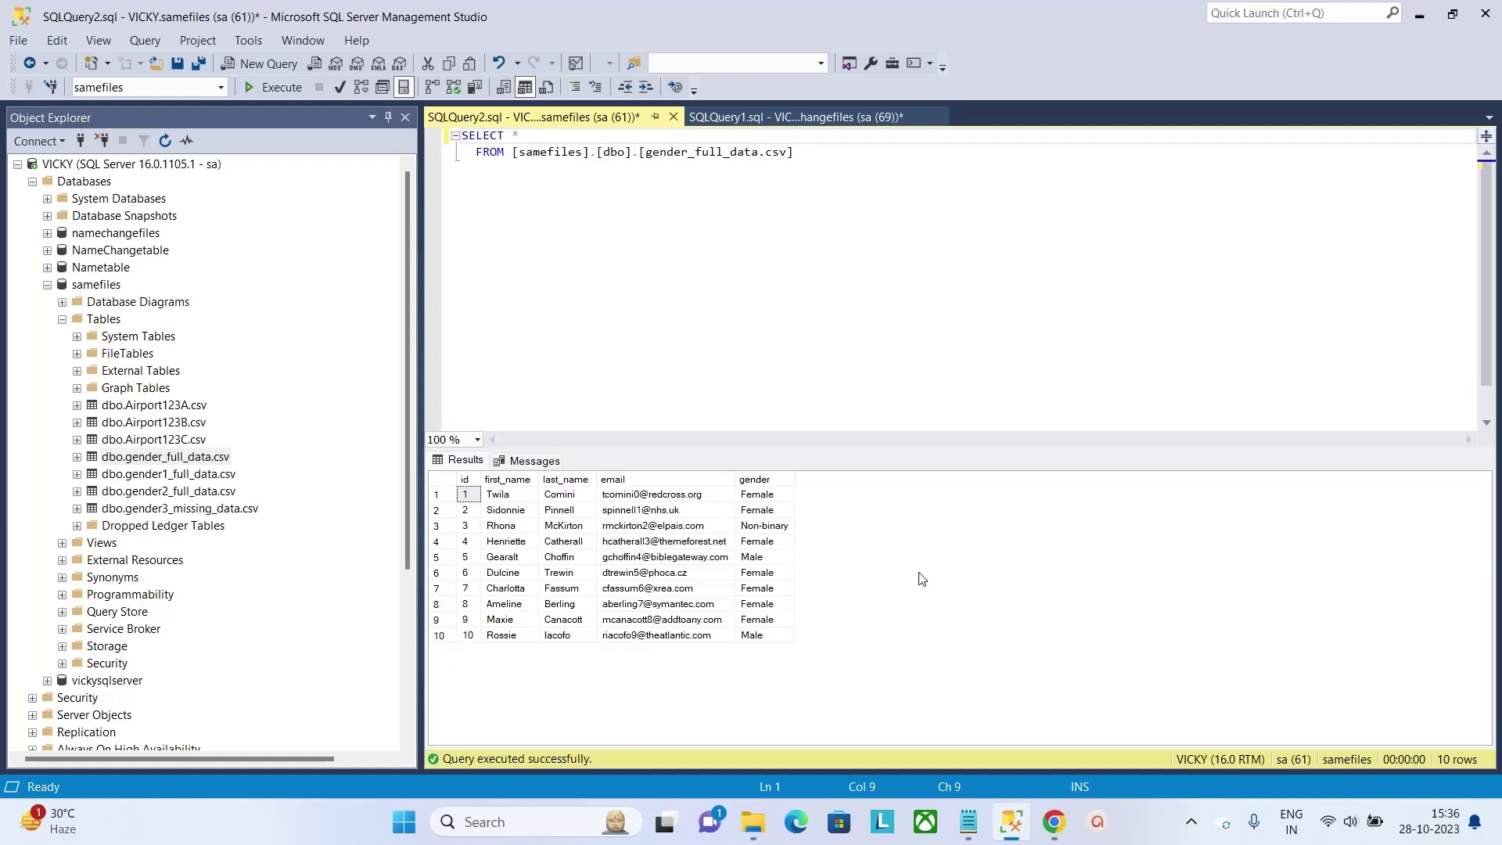
pyautogui.click(1054, 823)
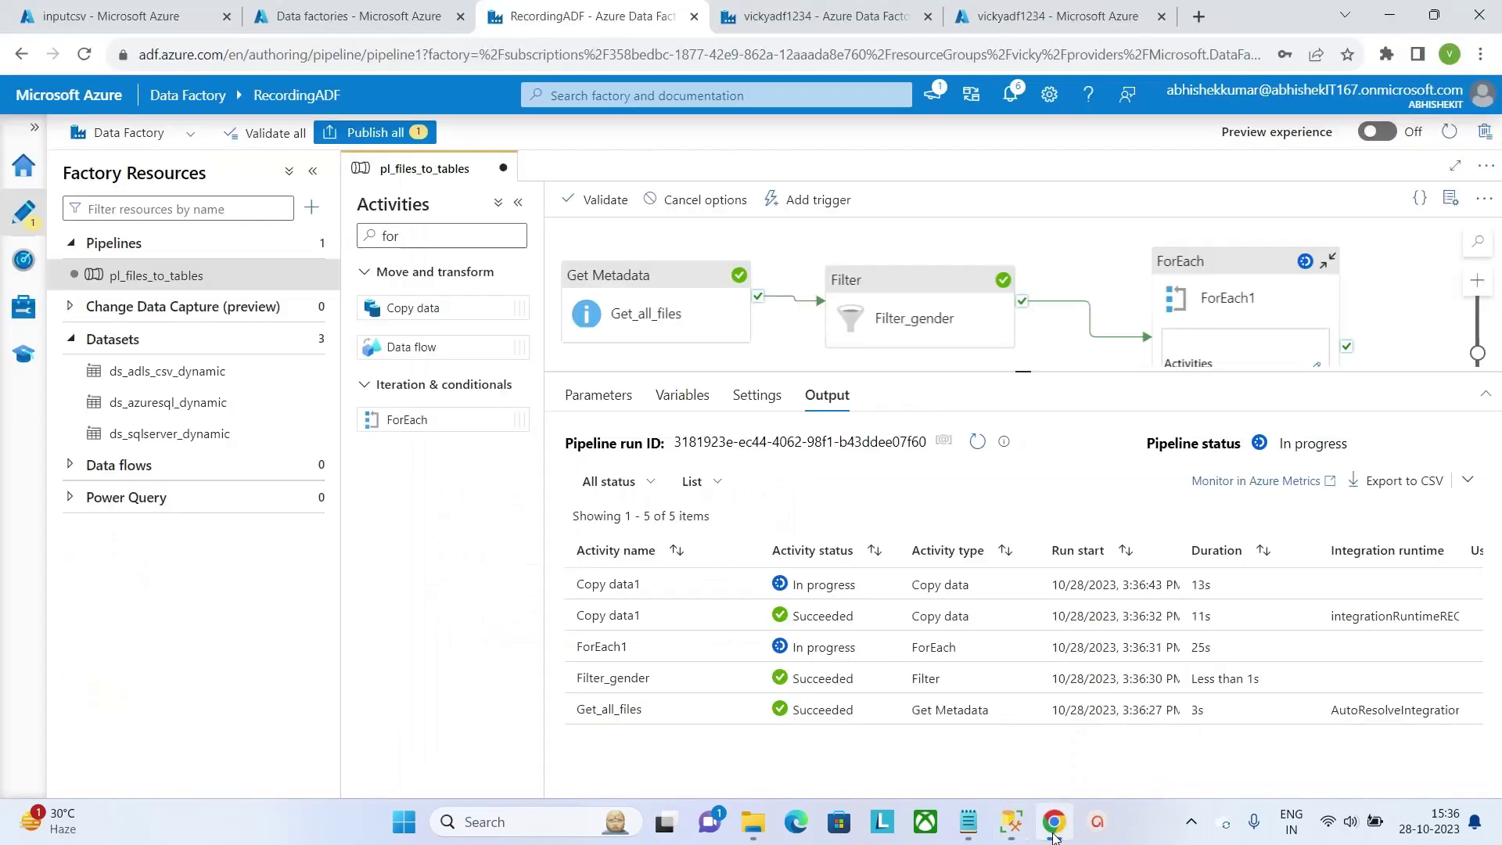
pyautogui.click(977, 441)
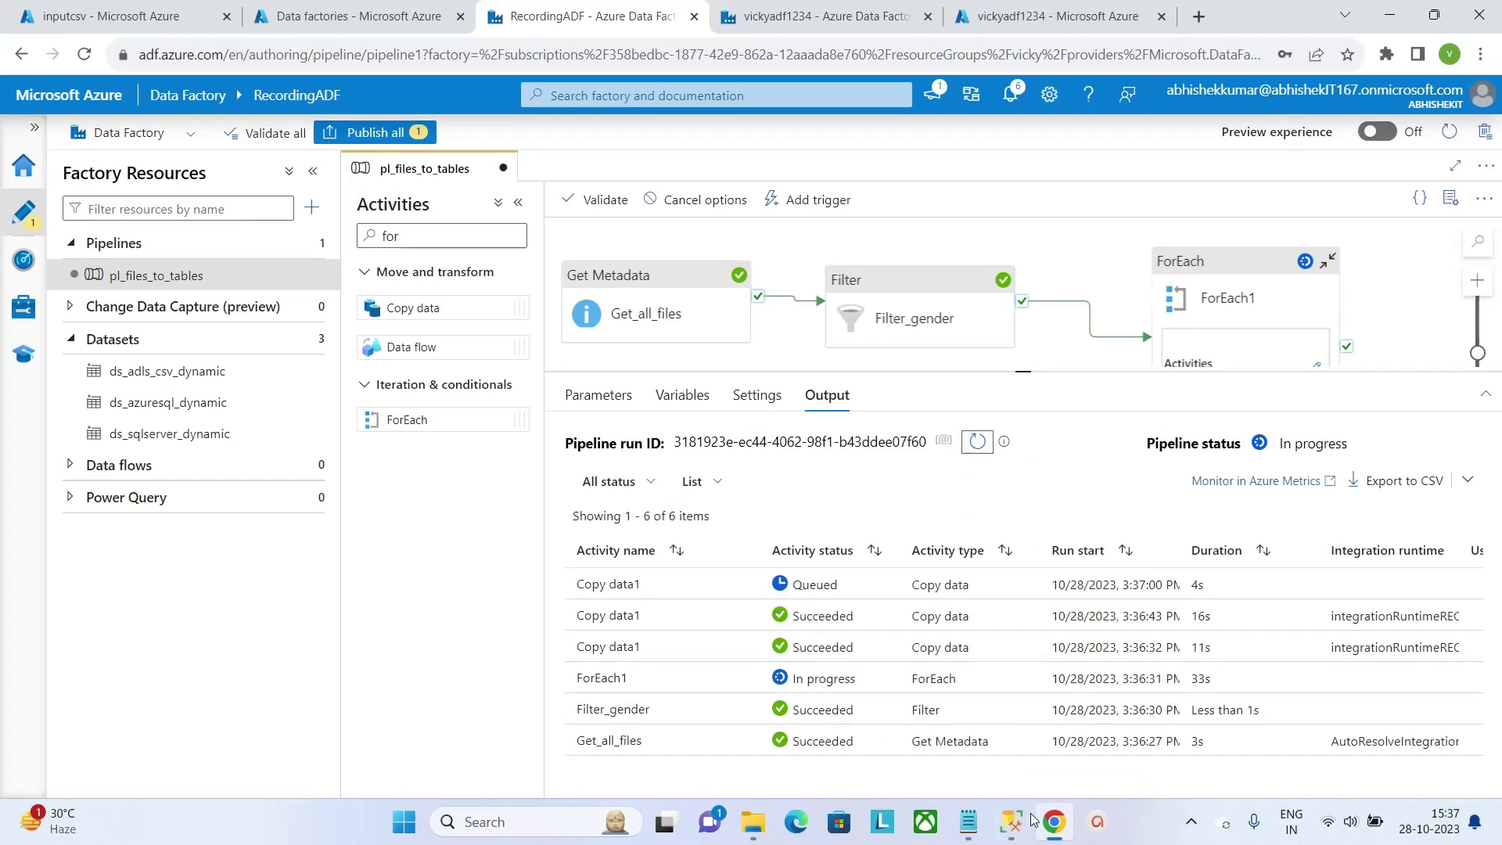
pyautogui.click(916, 626)
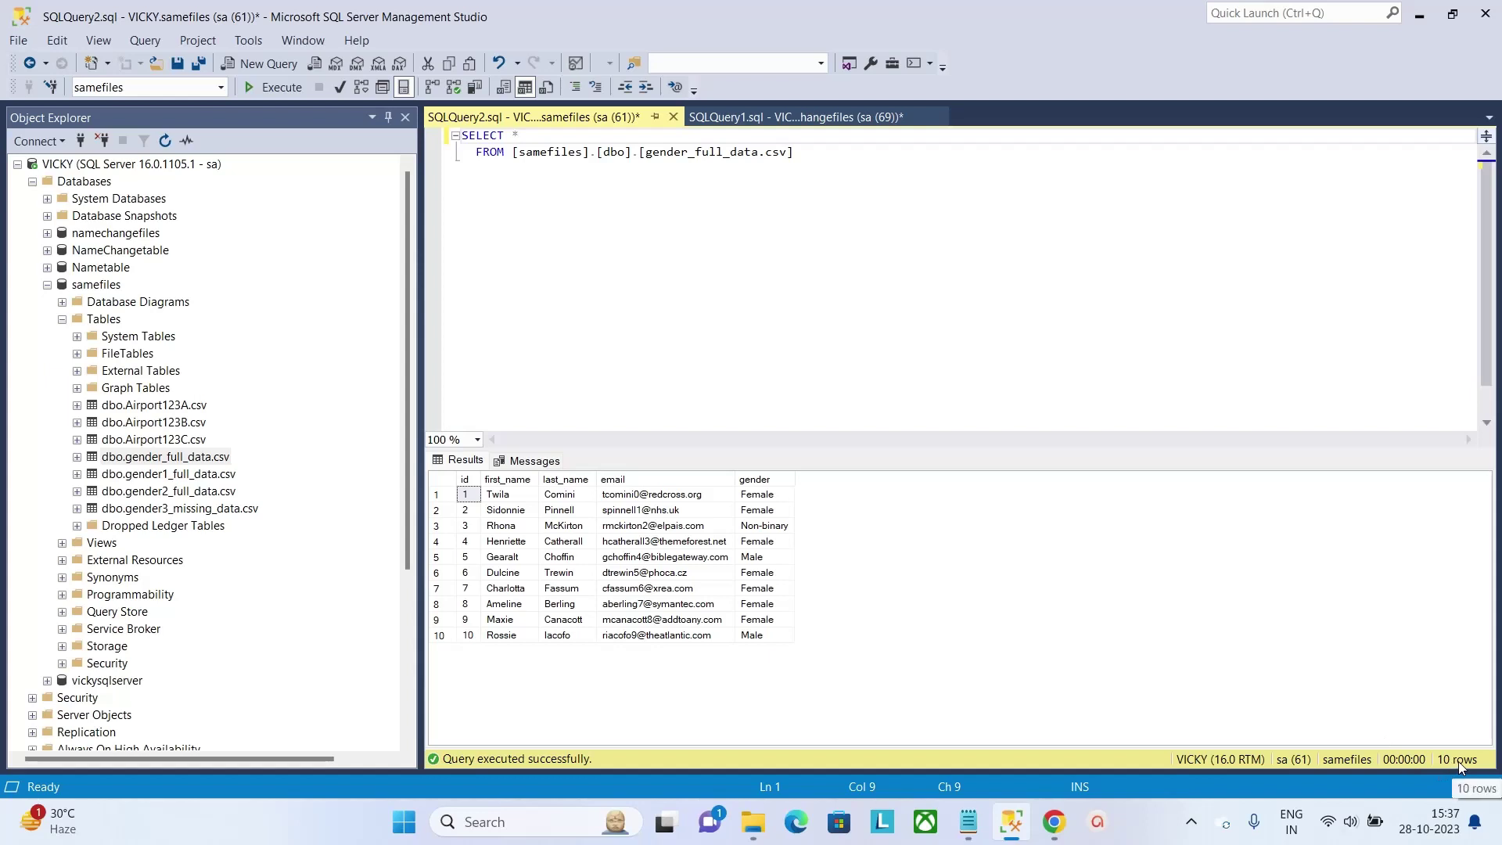
pyautogui.click(250, 87)
pyautogui.click(1052, 823)
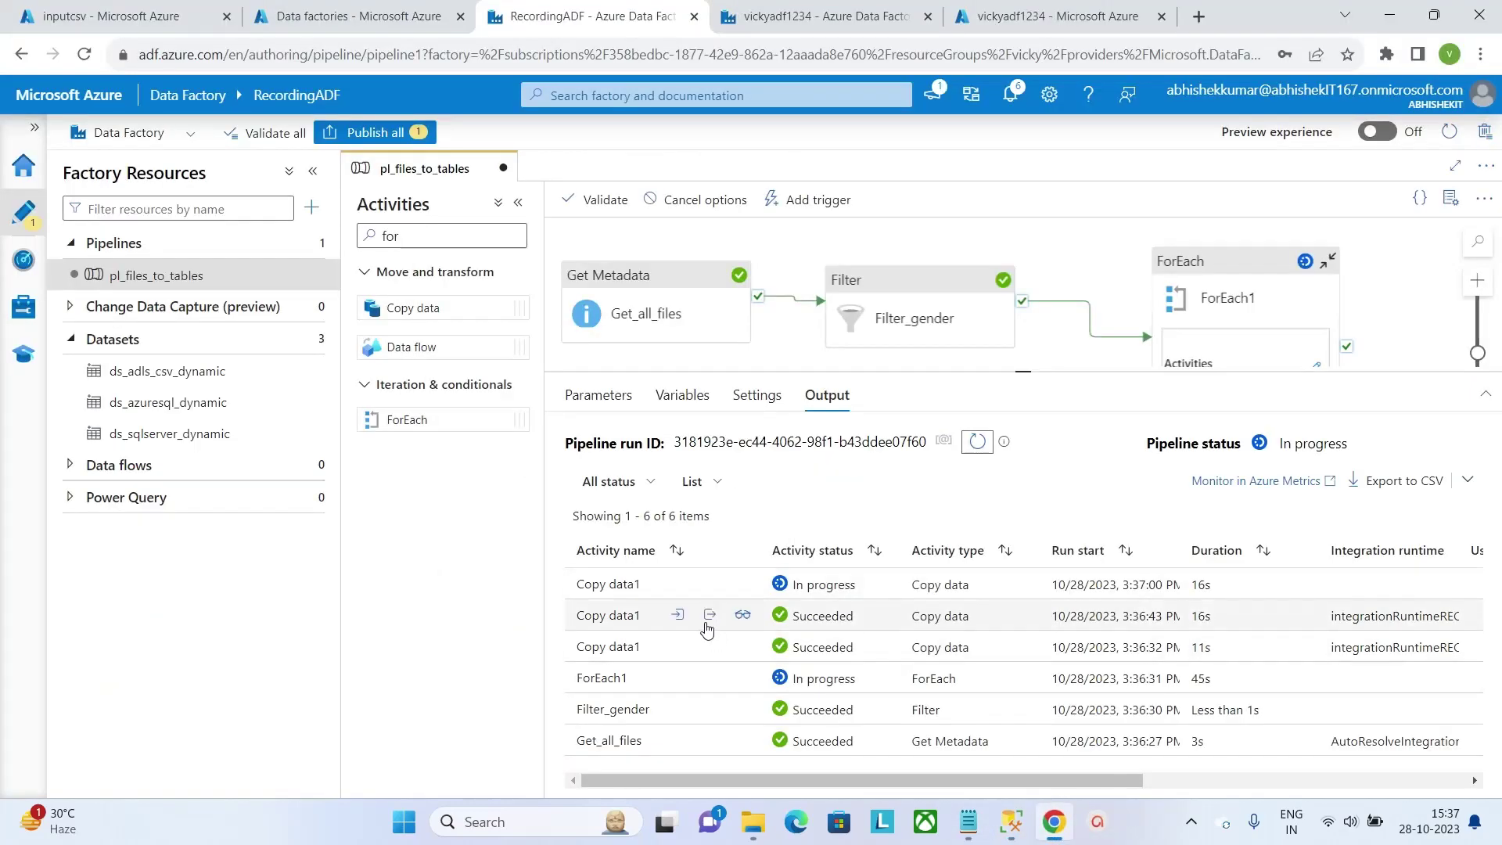
# Examine the output and input details of the finished Copy data1 runs to see which gender file each one copied.
pyautogui.click(710, 616)
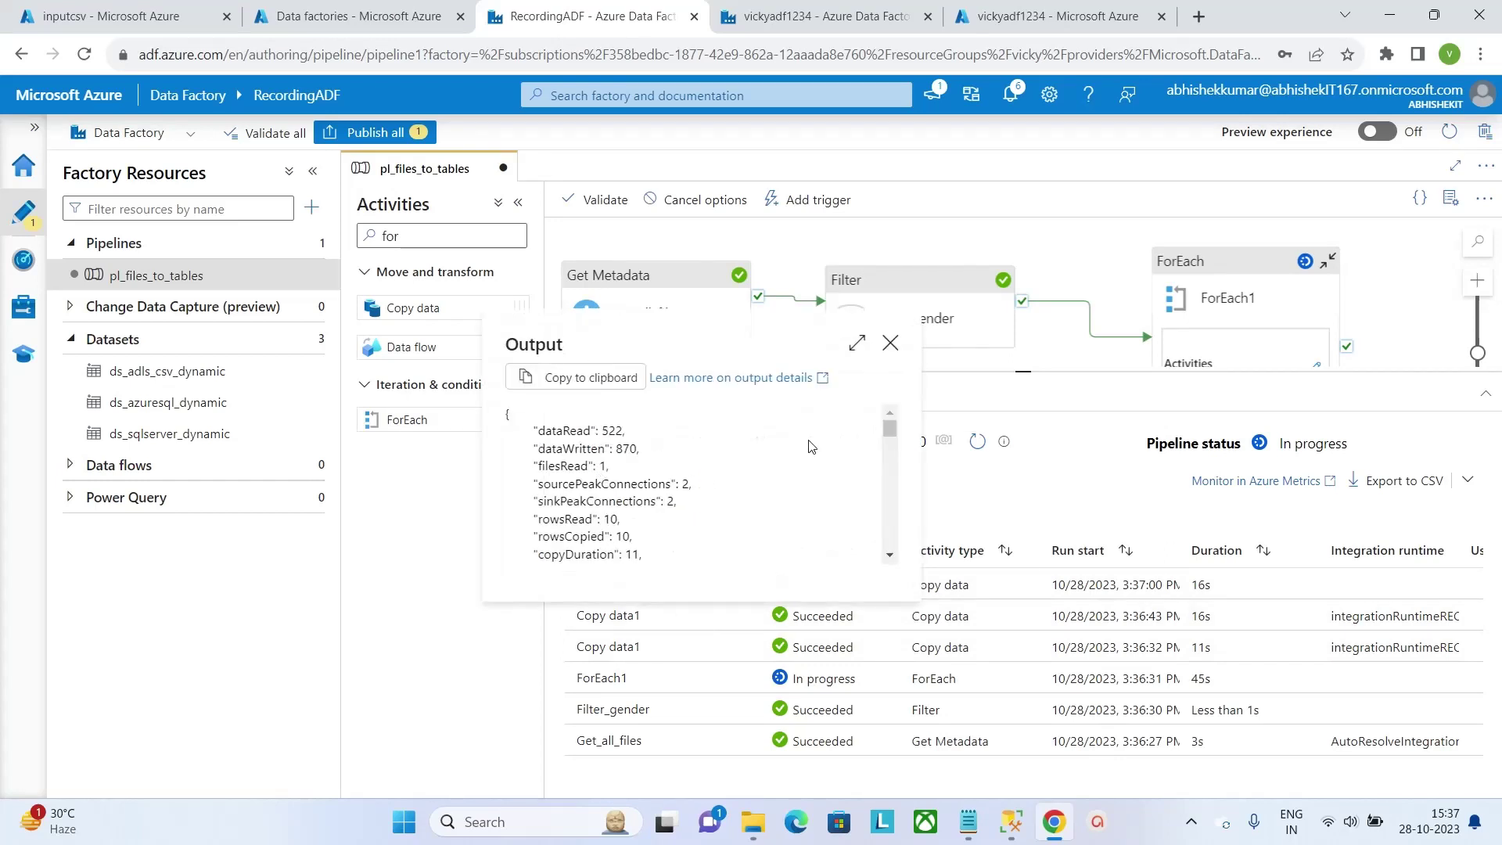
pyautogui.click(890, 342)
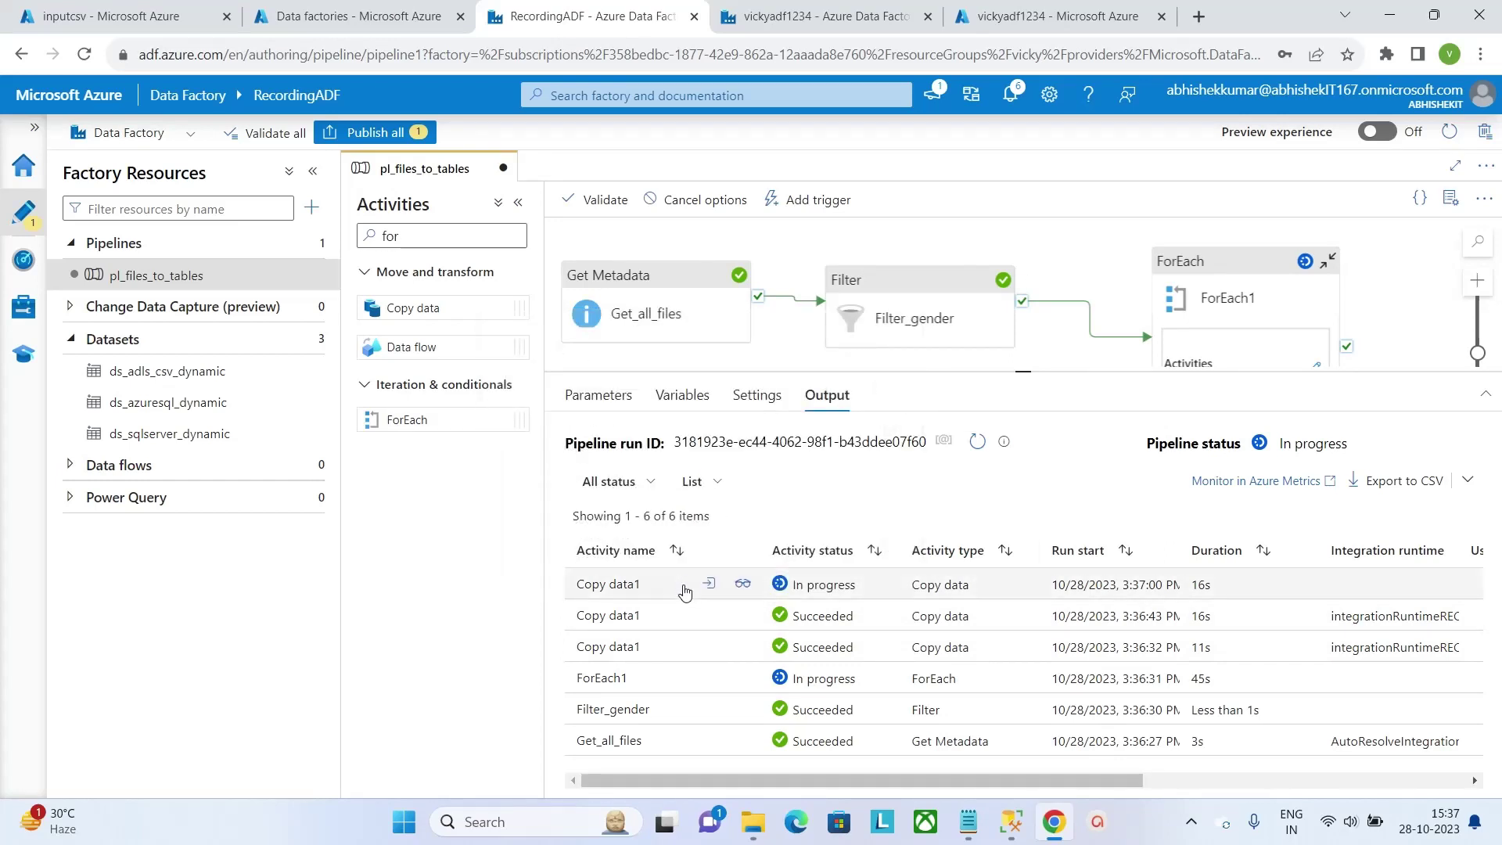
pyautogui.click(678, 647)
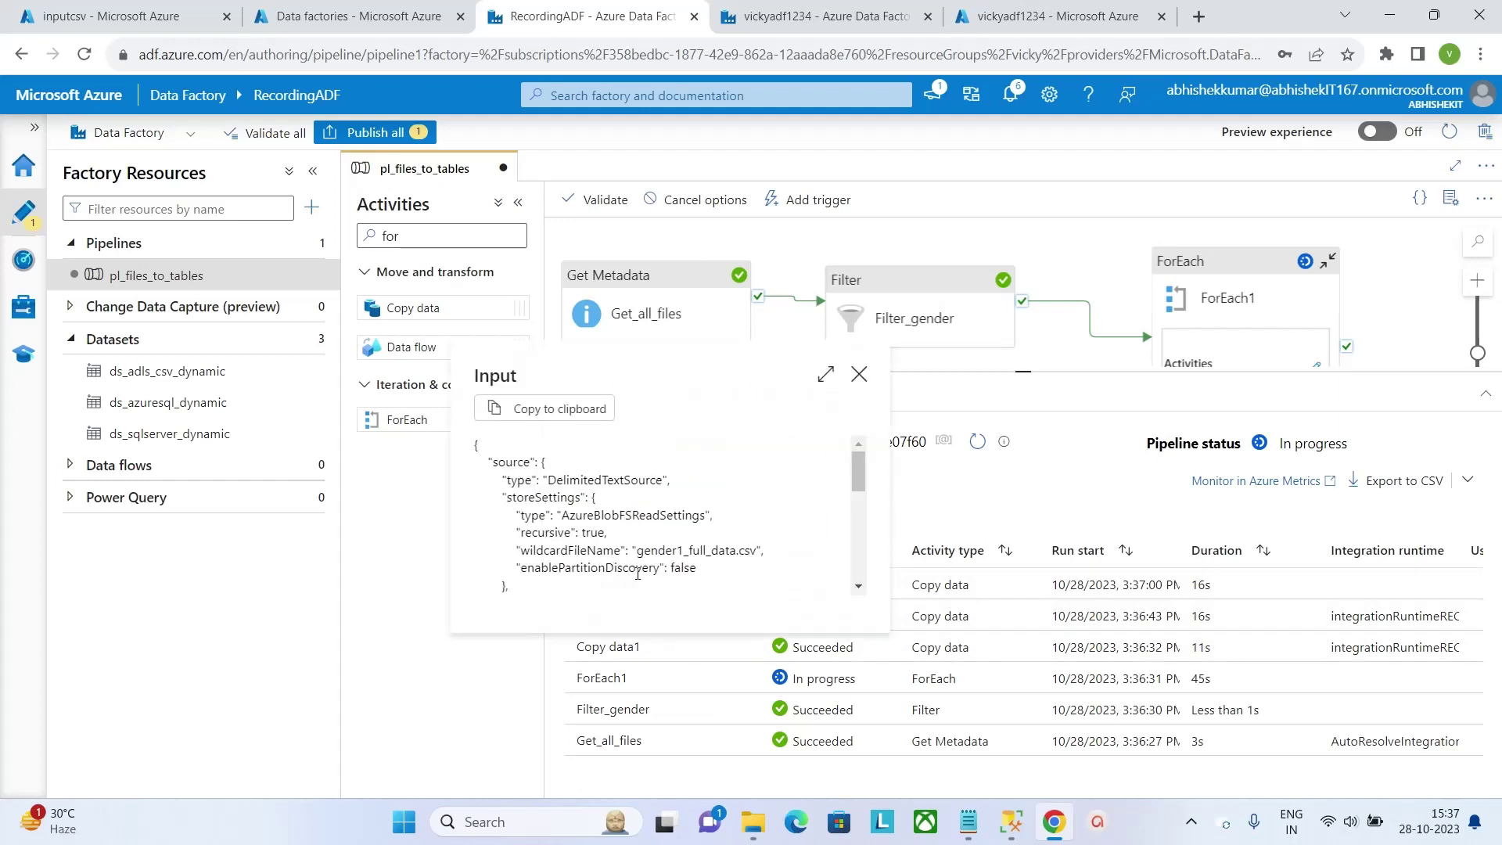
pyautogui.click(859, 374)
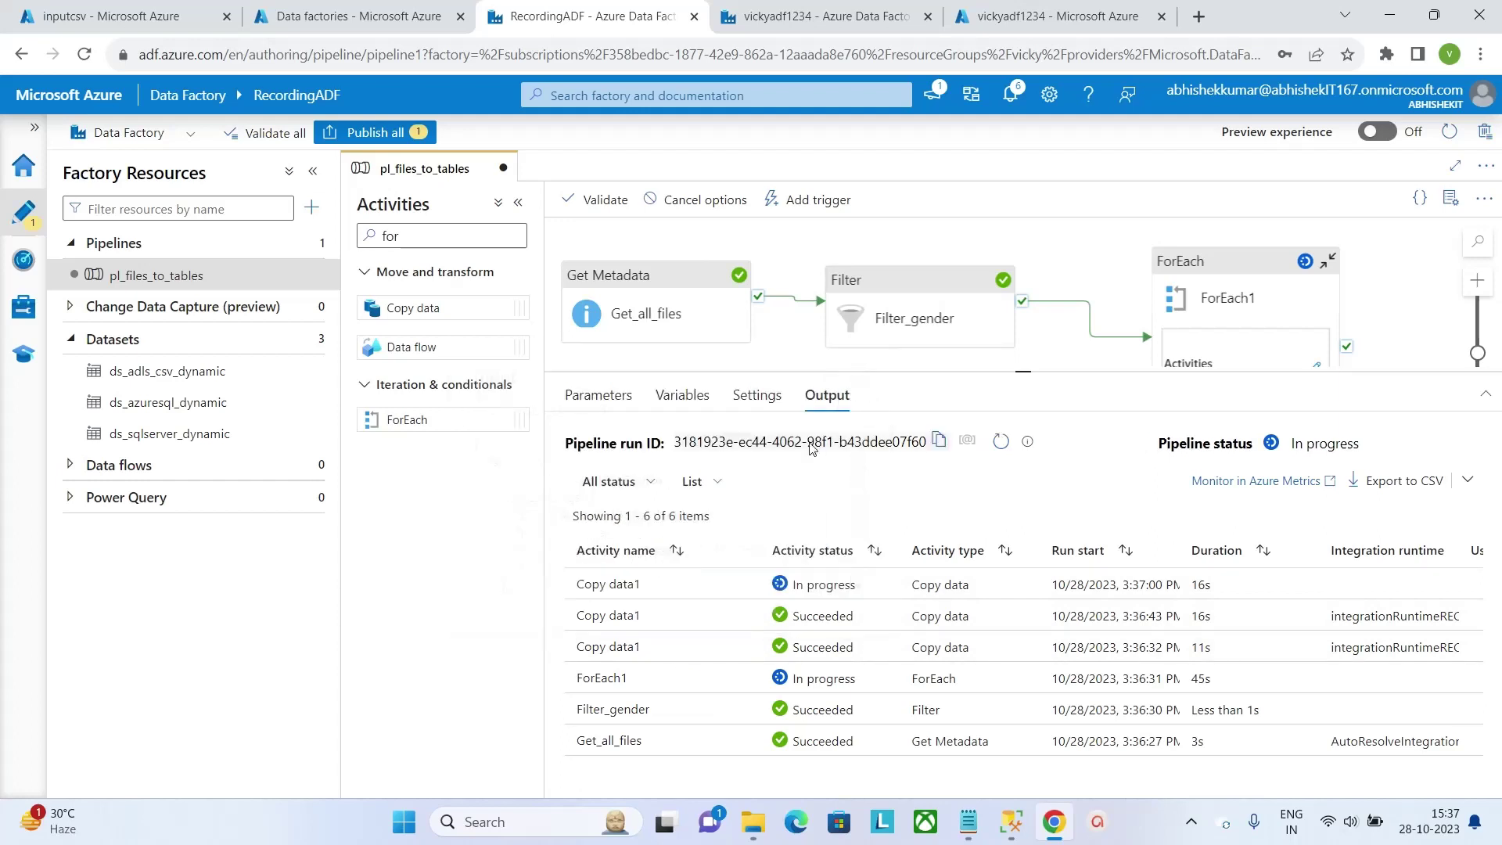
pyautogui.click(1012, 823)
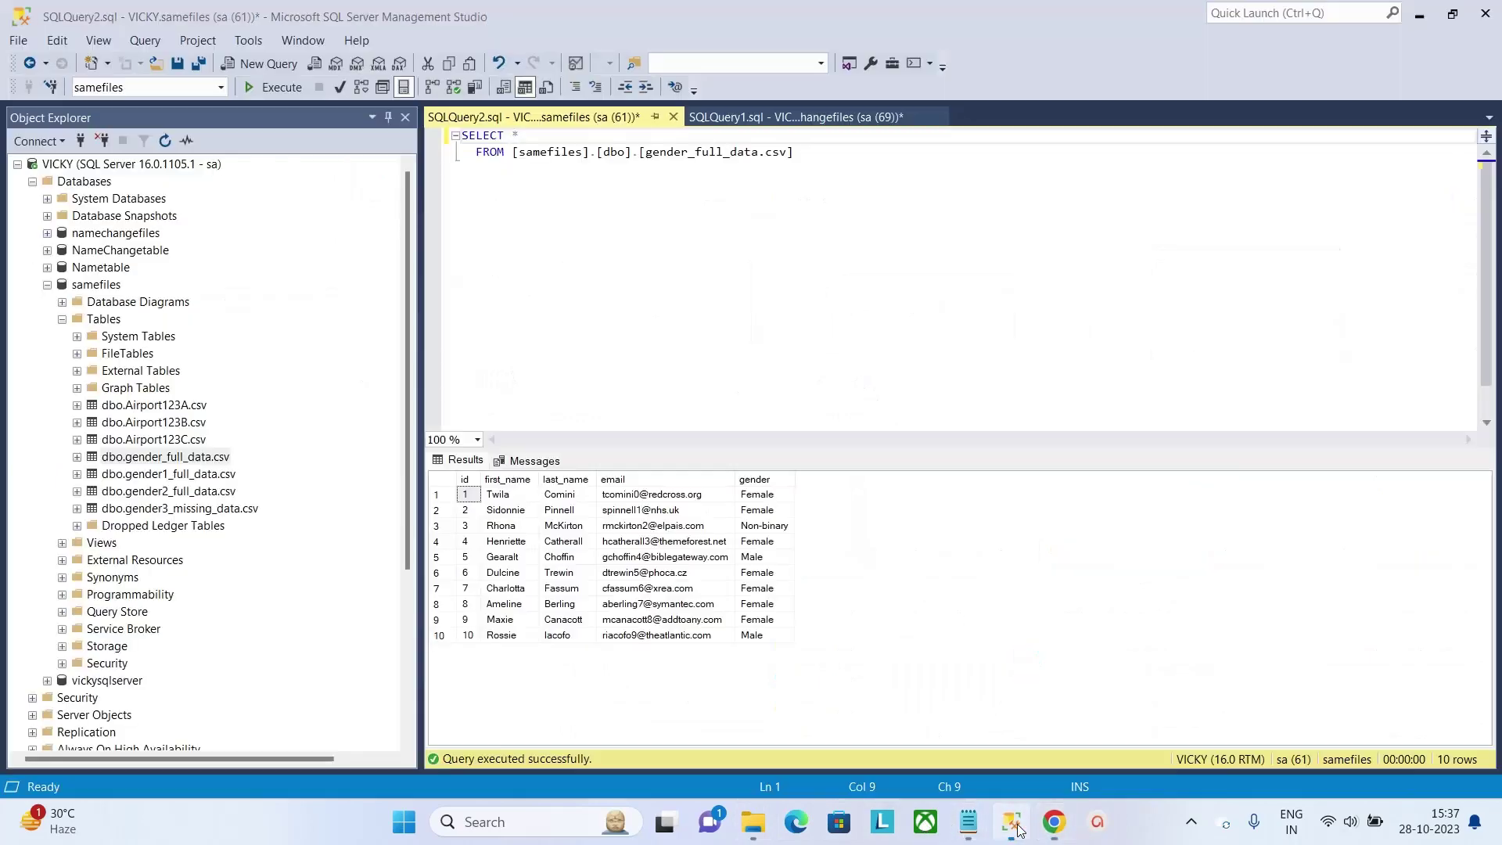
pyautogui.click(1053, 821)
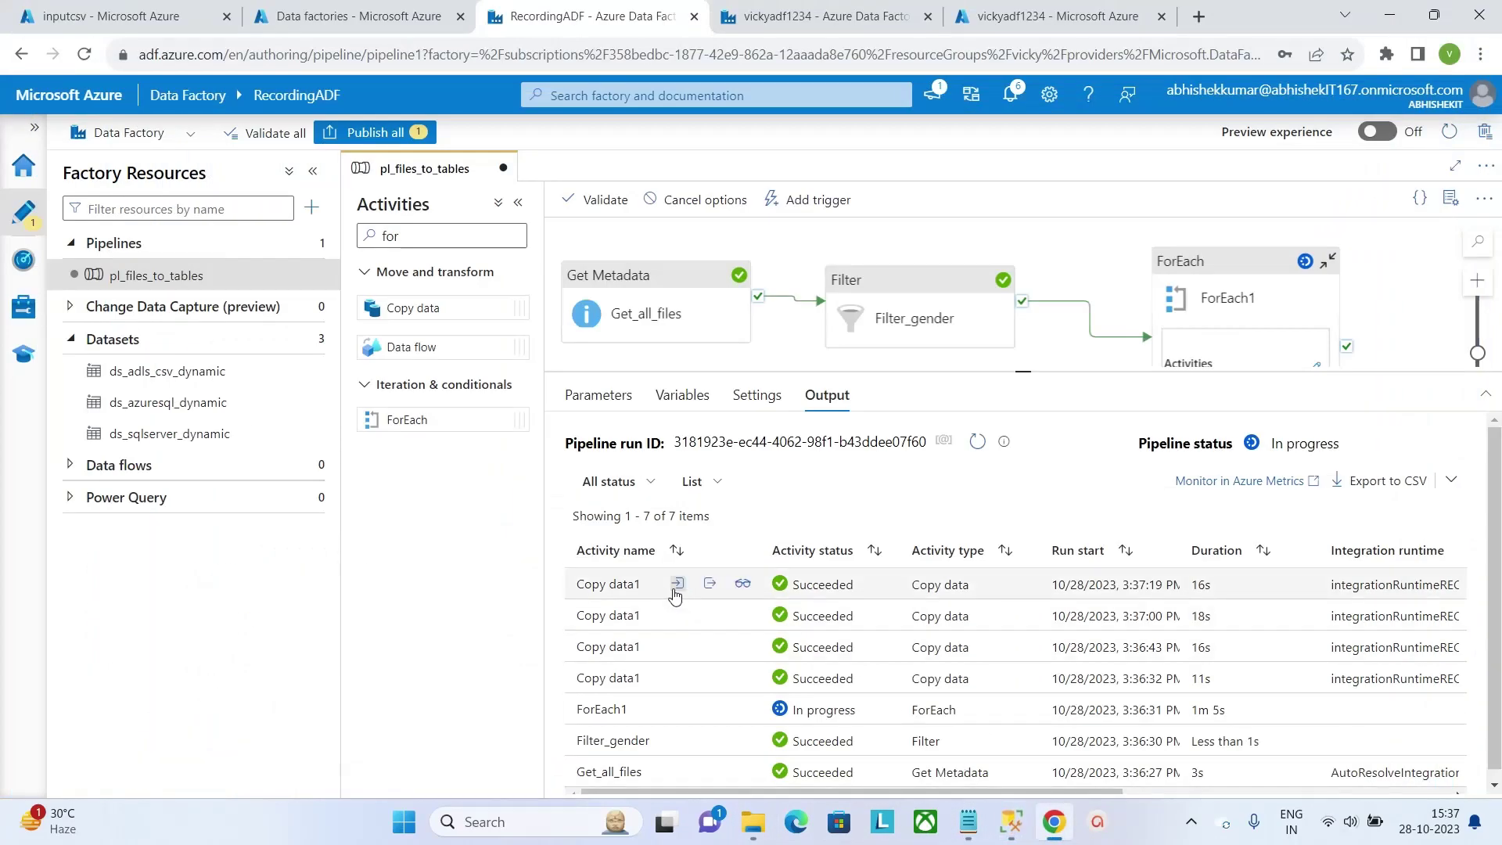
pyautogui.click(677, 584)
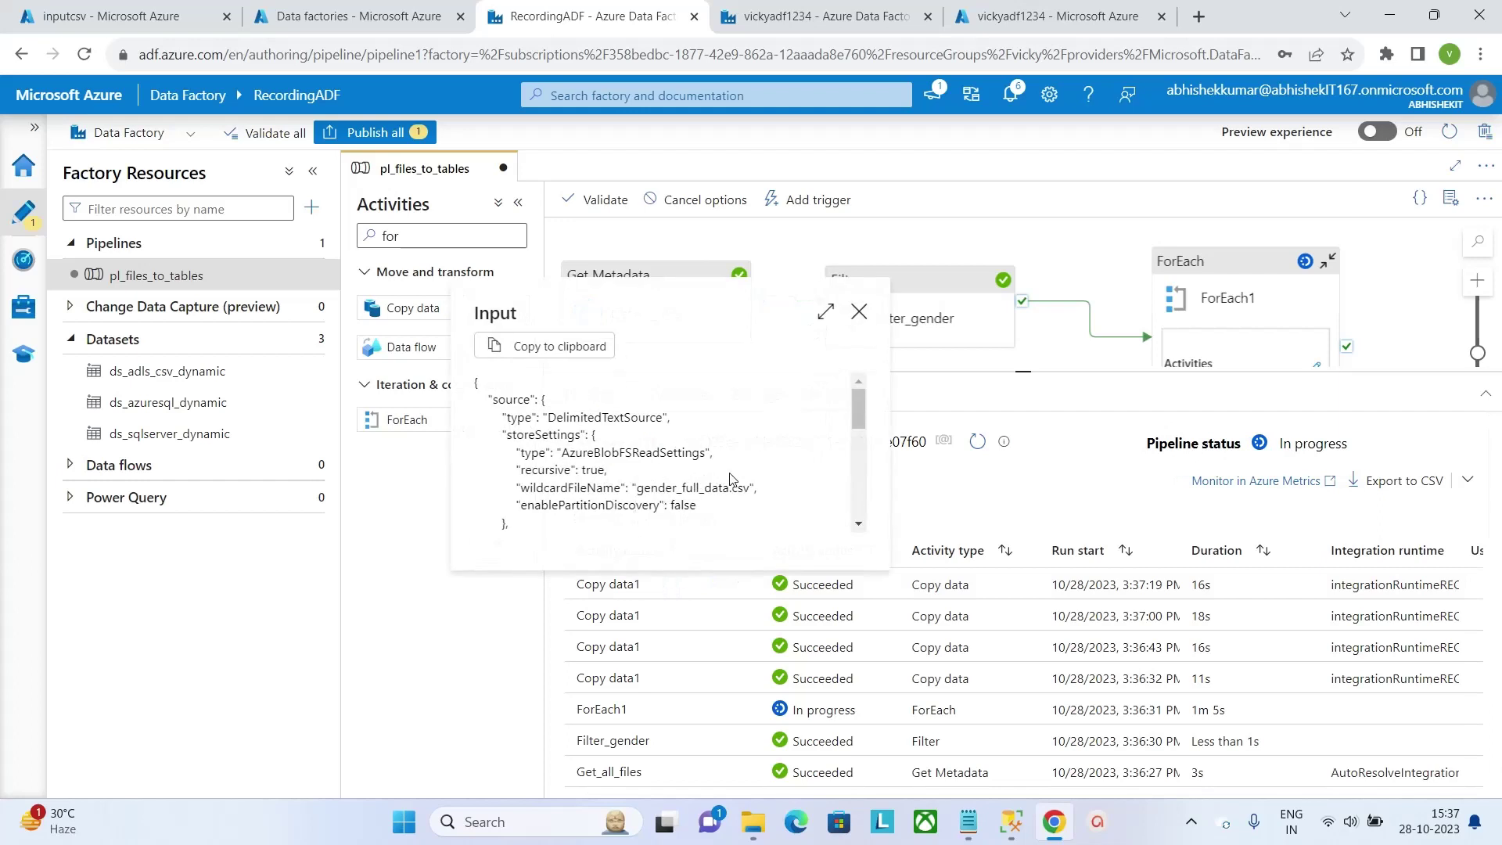
pyautogui.click(859, 312)
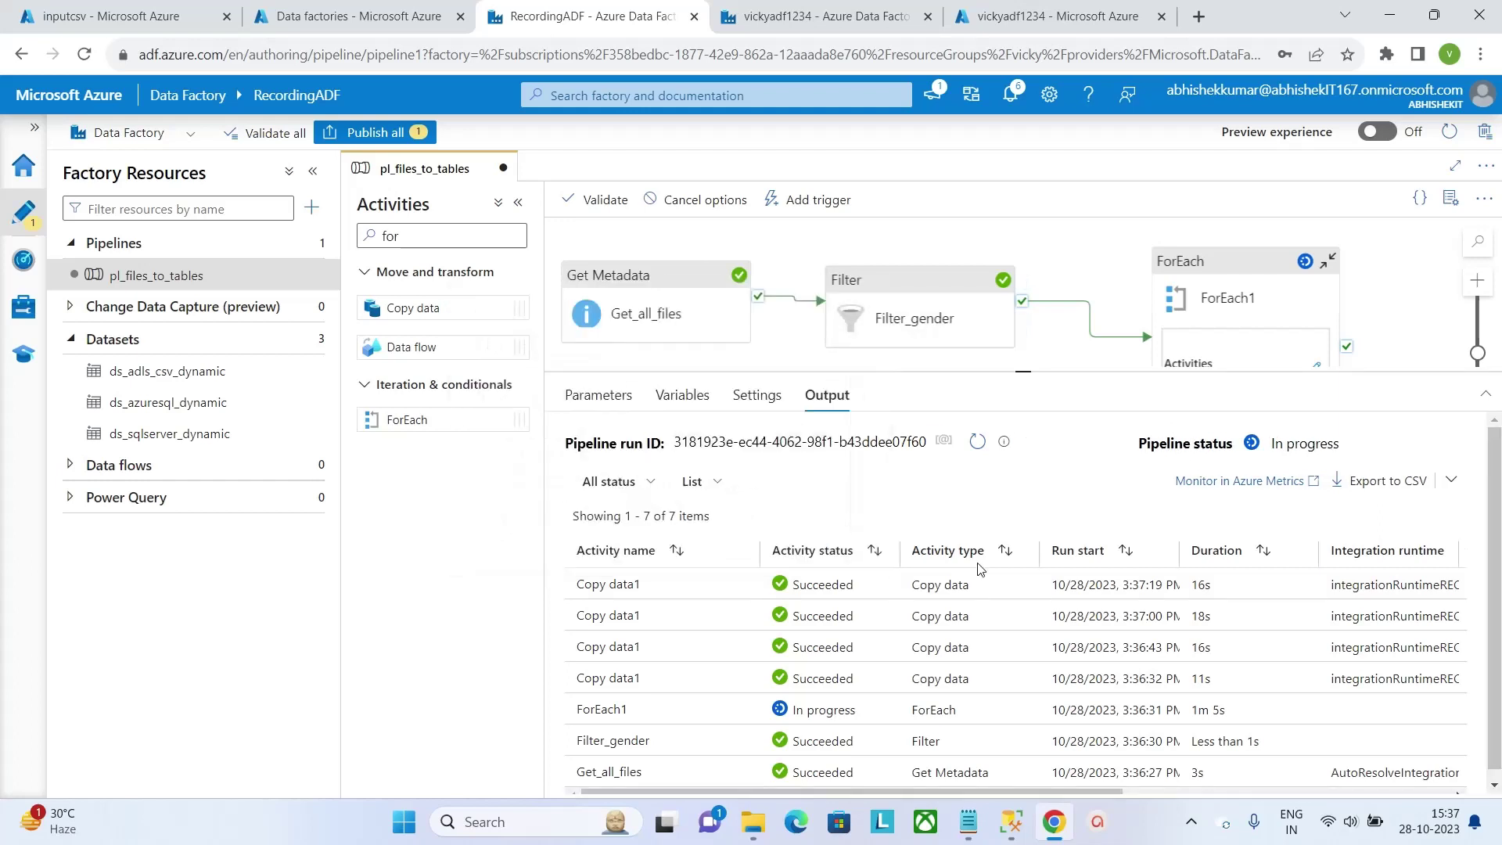
# Switch to SQL Server Management Studio, rerun the gender_full_data.csv query and look through all returned rows for duplicates.
pyautogui.click(1011, 821)
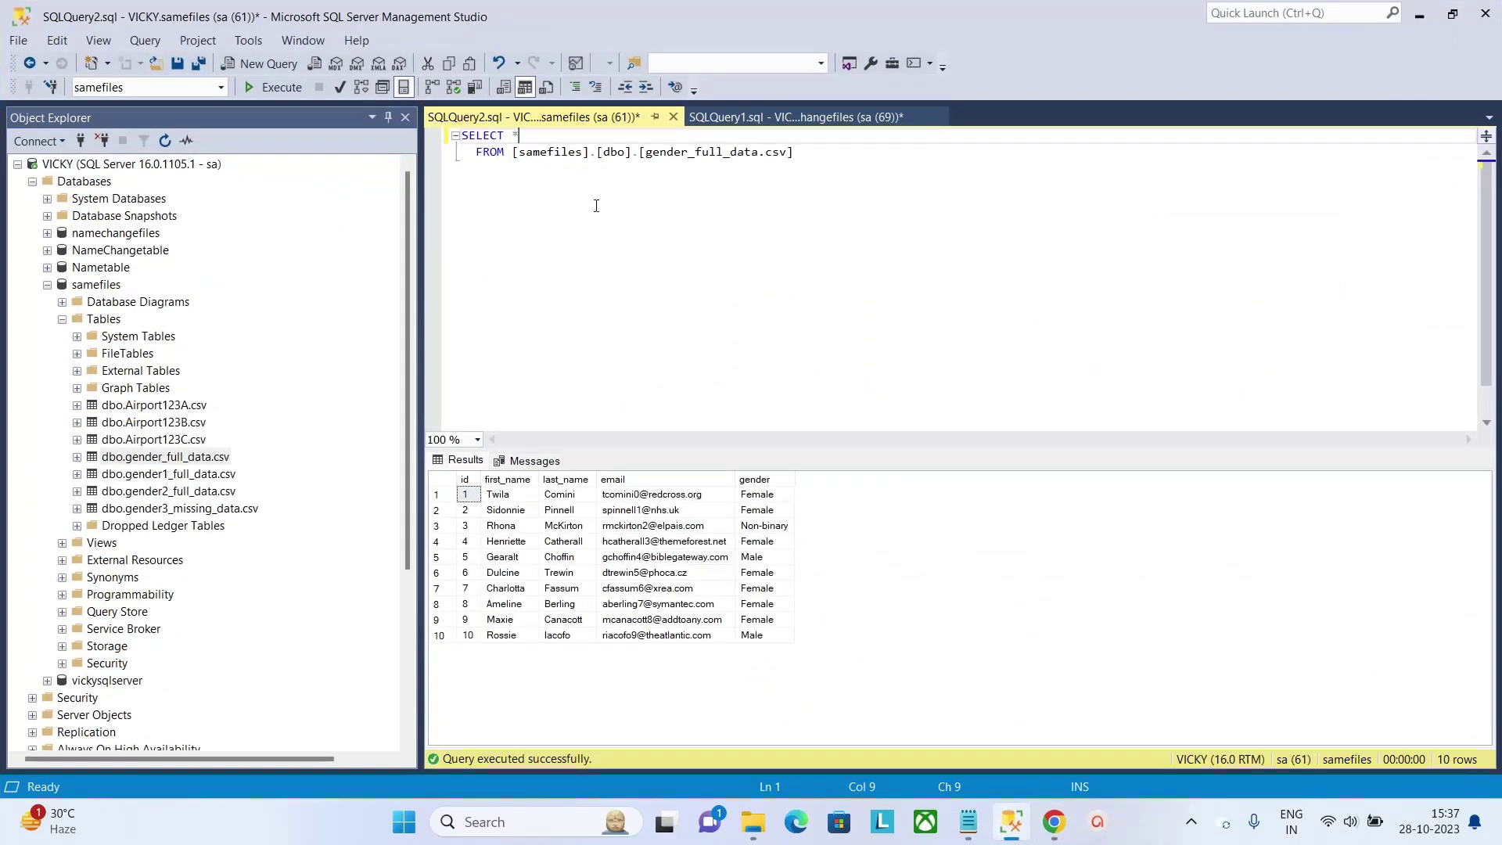
pyautogui.click(265, 87)
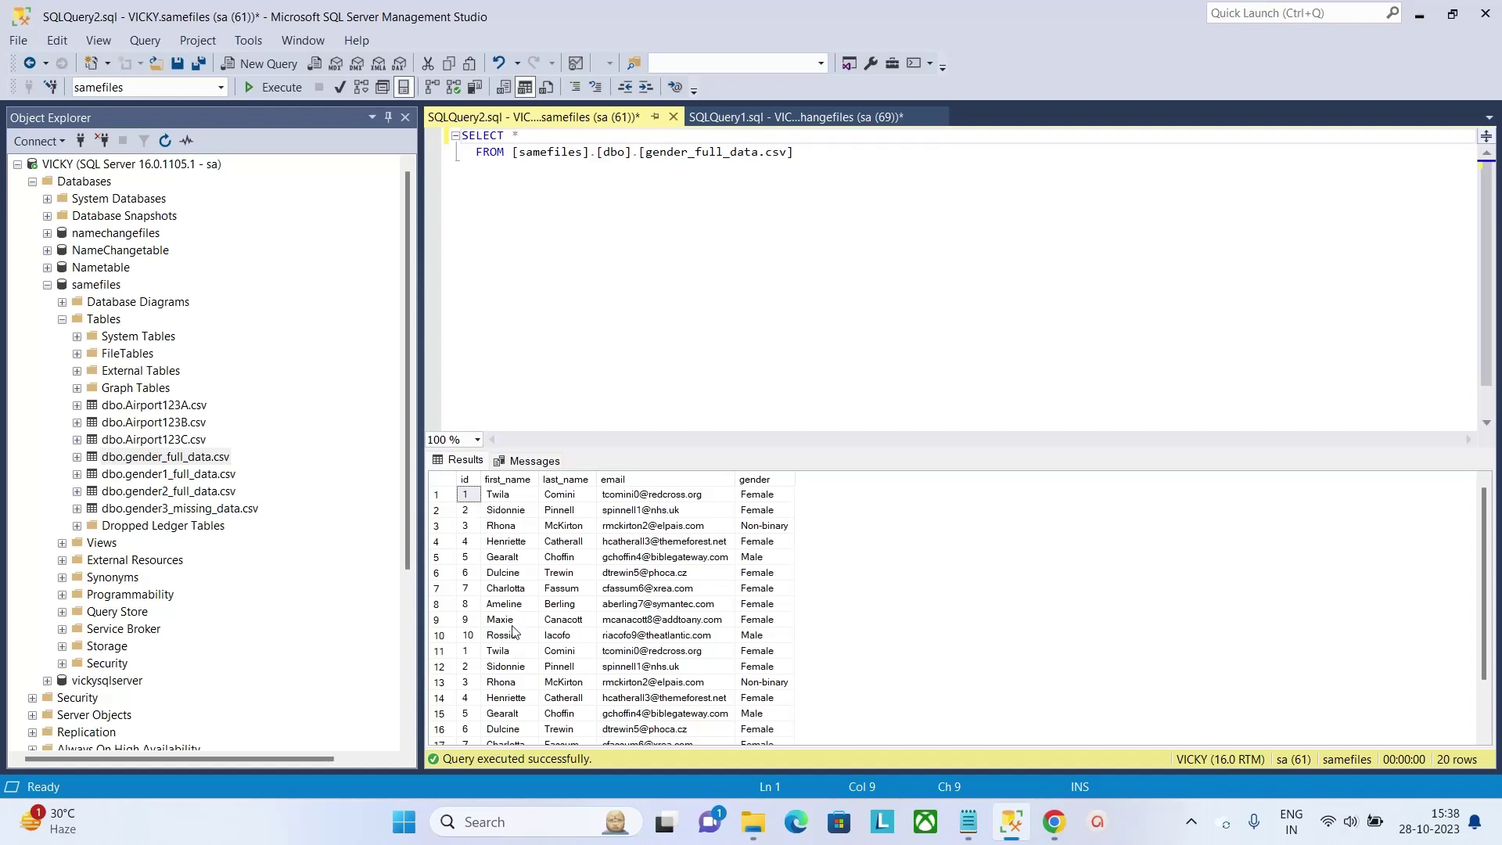
pyautogui.click(1483, 721)
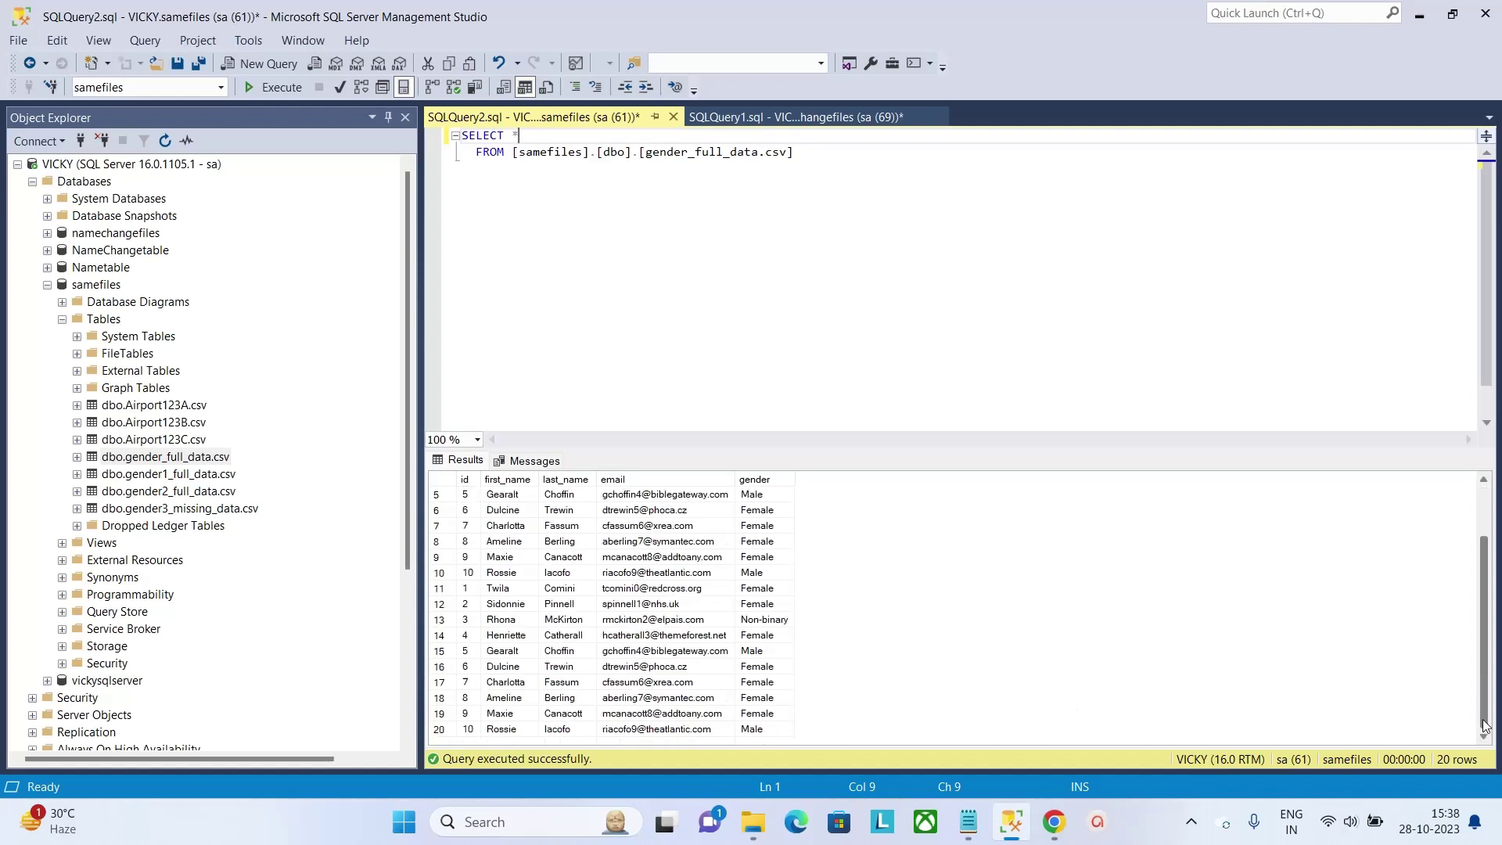
pyautogui.click(1484, 514)
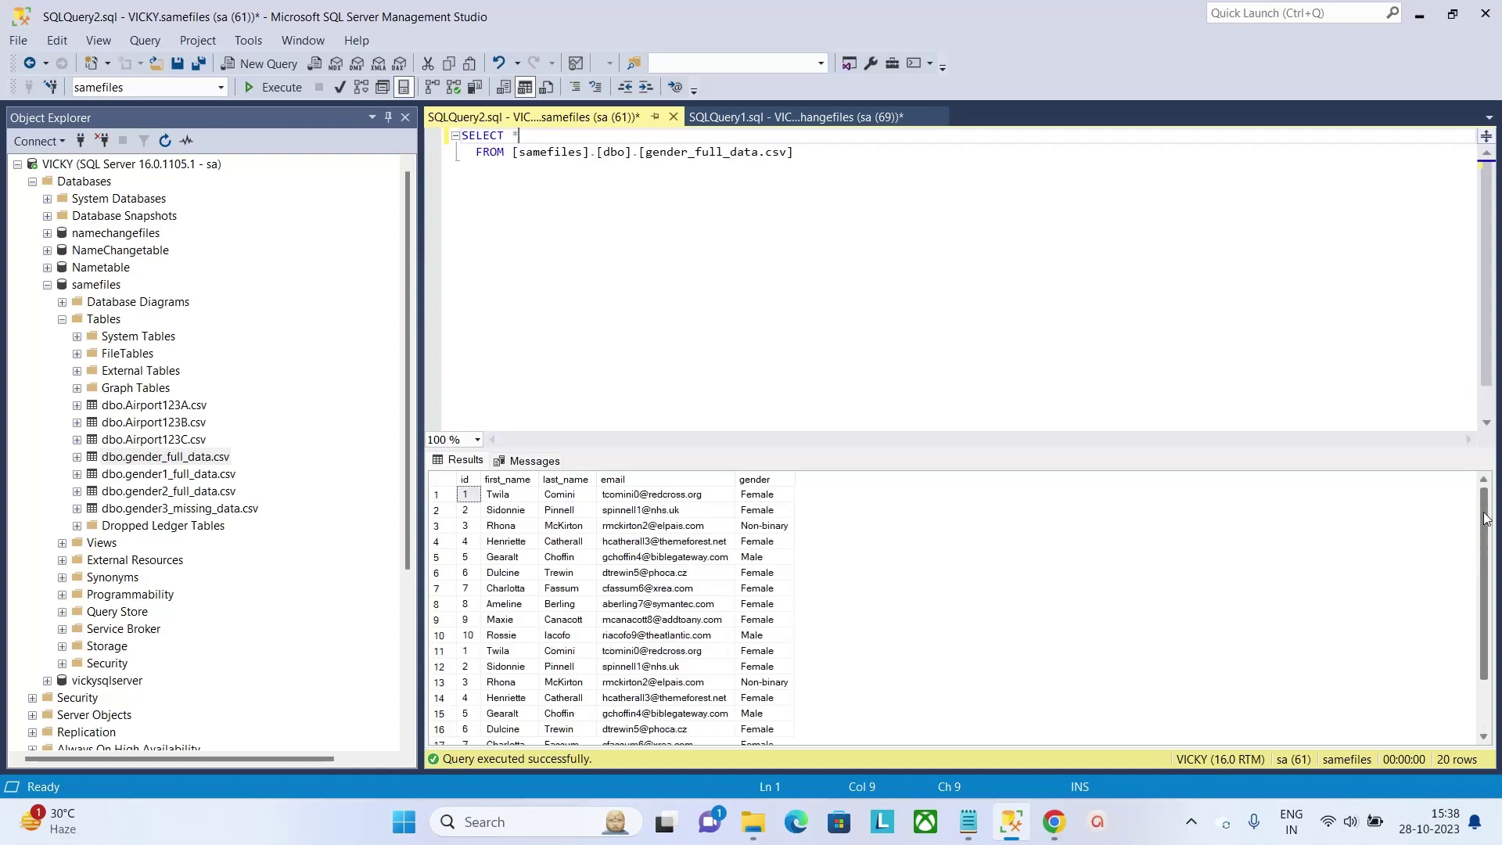
# Switch back to Azure Data Factory and open the sink settings of Copy data1 inside ForEach1.
pyautogui.click(1053, 821)
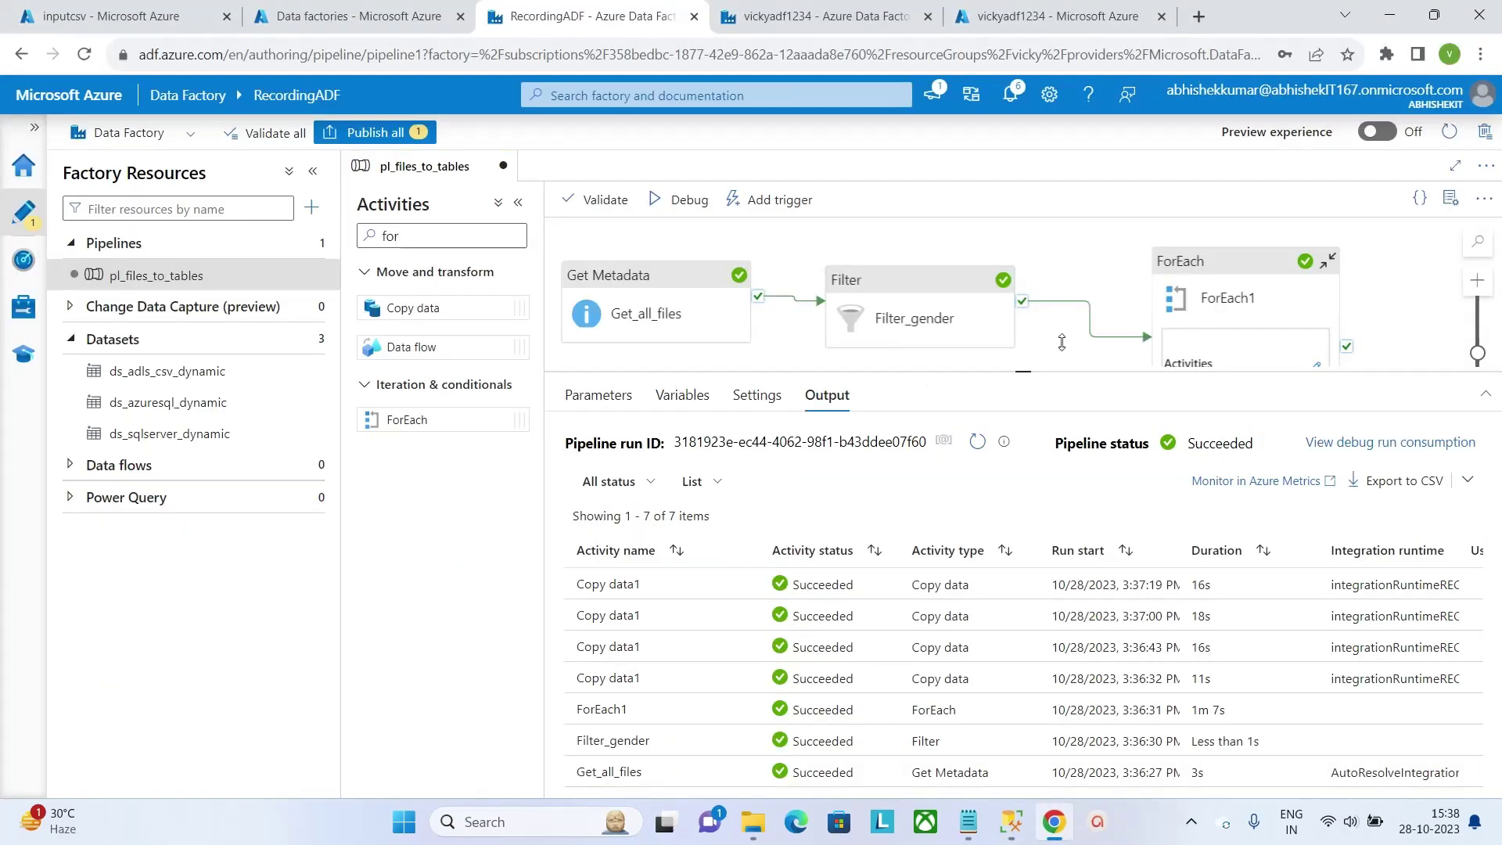
pyautogui.click(1316, 364)
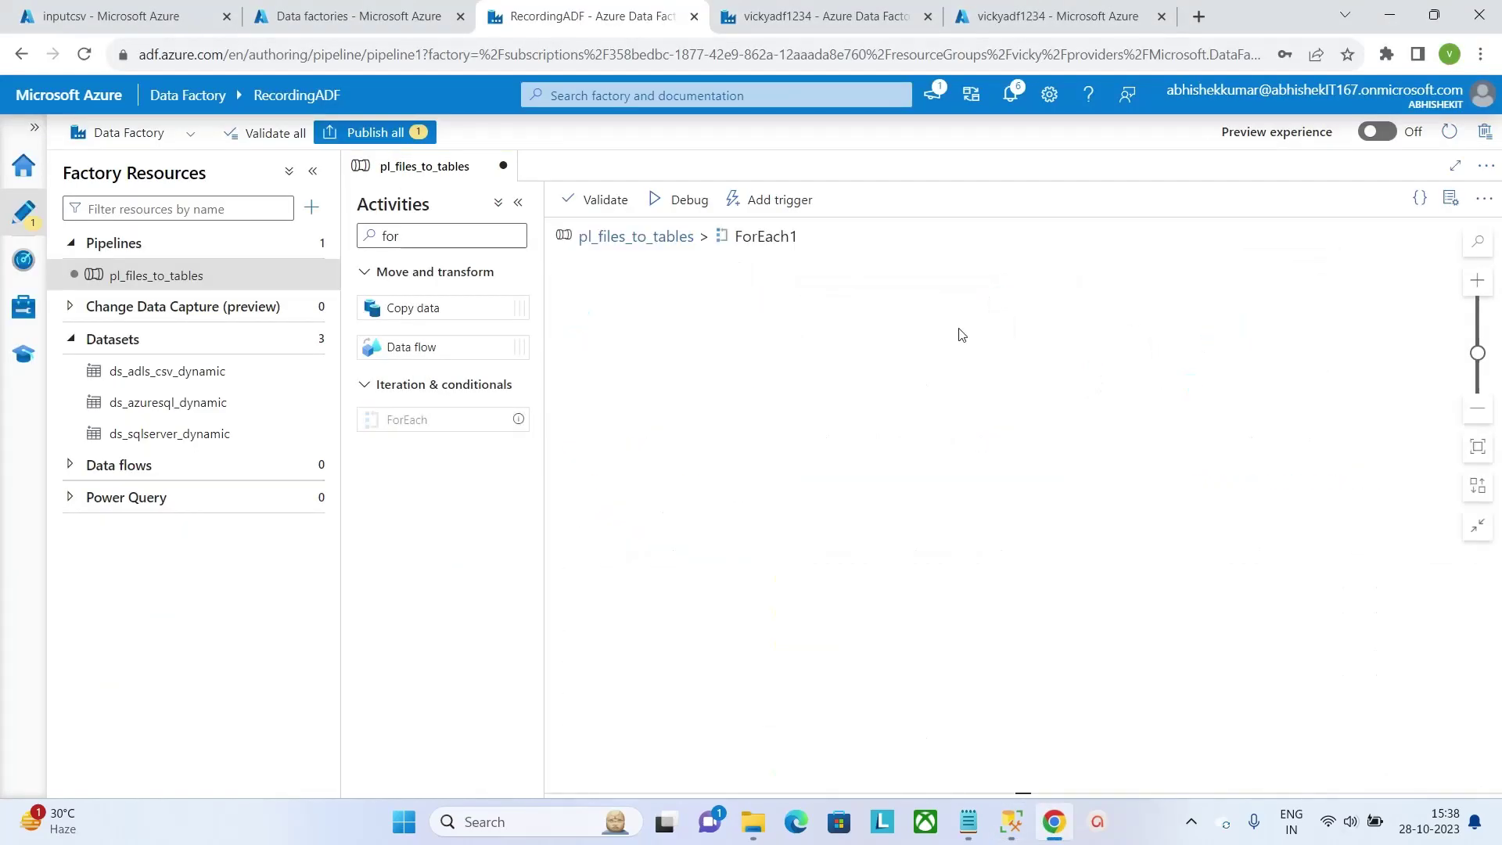
pyautogui.click(1084, 267)
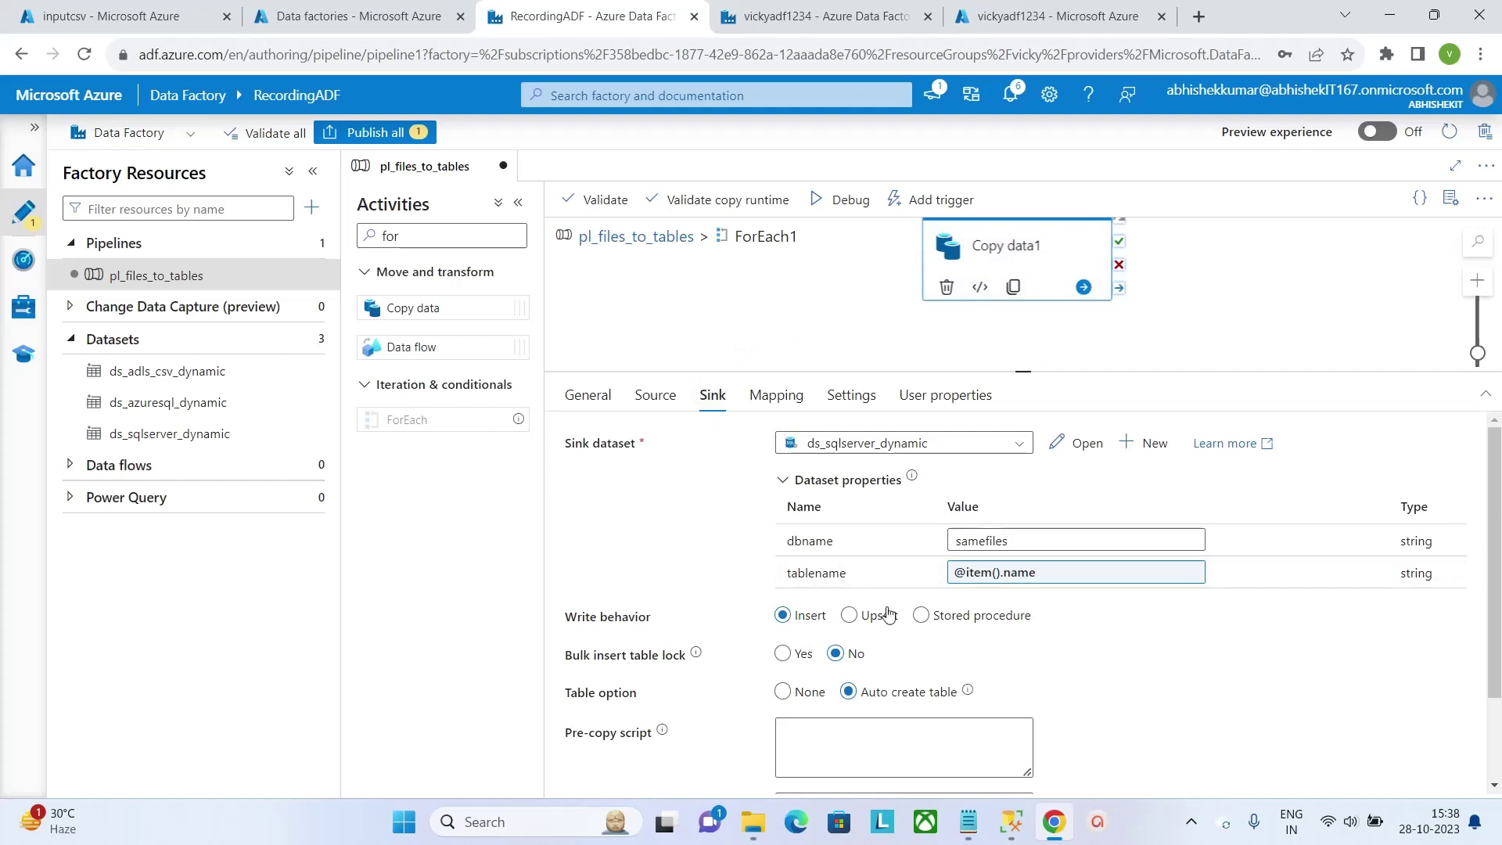
# Start a dynamic pre-copy script for the sink with truncate table and ForEach1's current item inside square brackets.
pyautogui.click(841, 752)
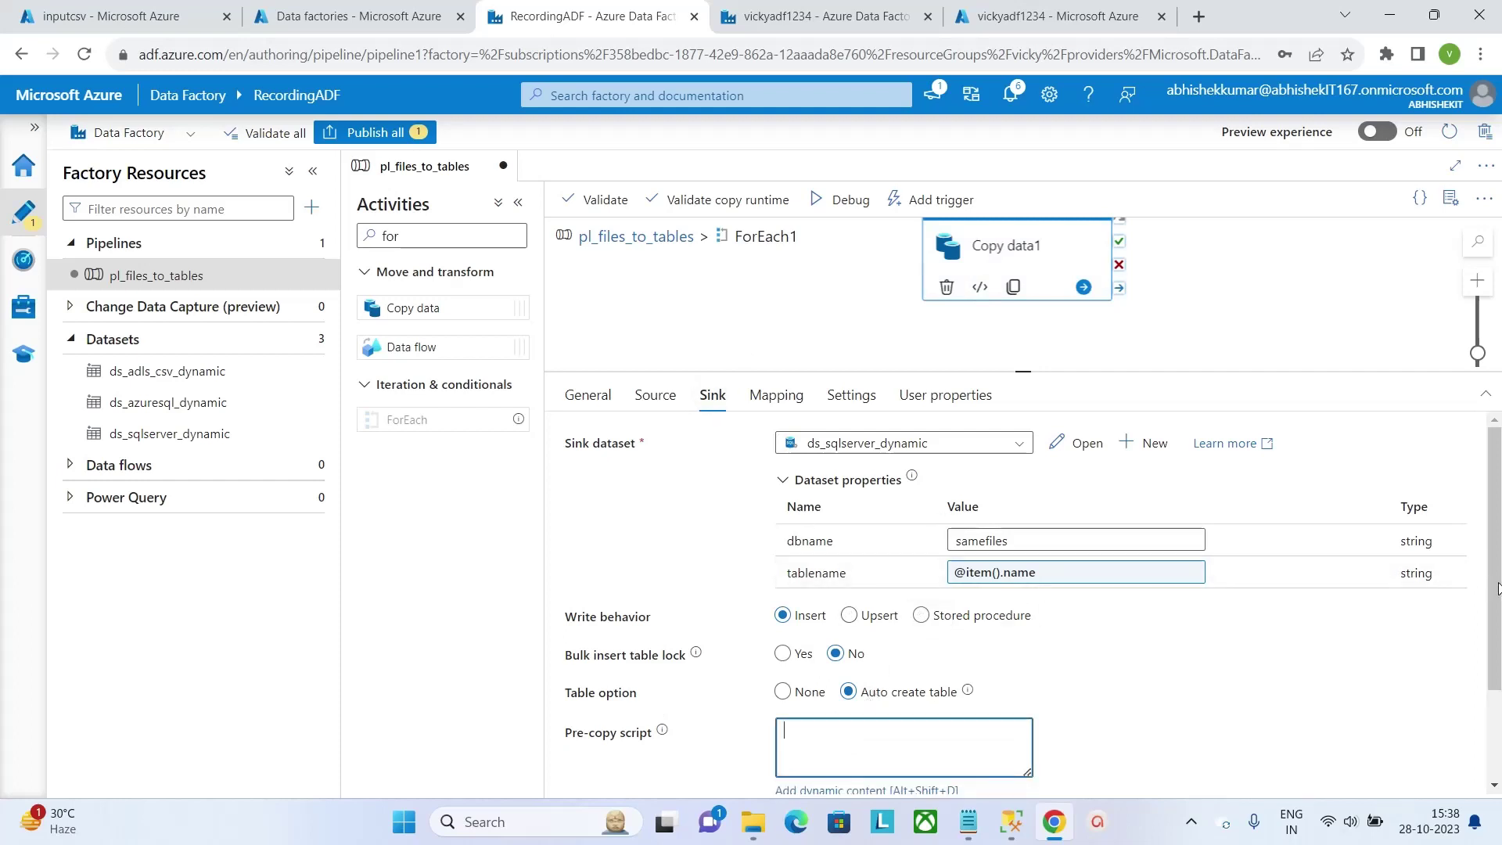
pyautogui.moveTo(1498, 589); pyautogui.dragTo(1490, 666)
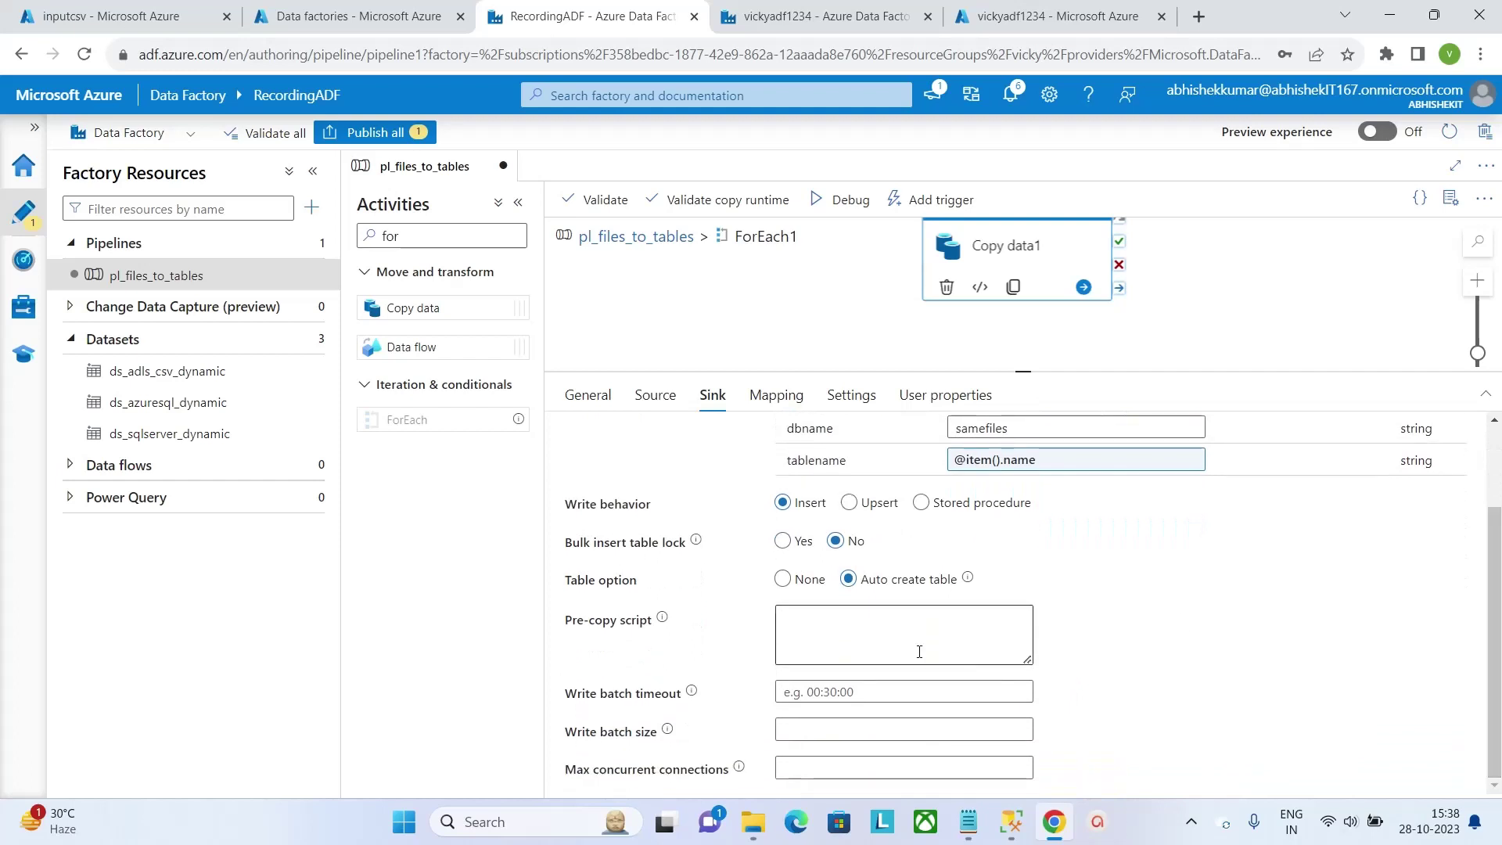
pyautogui.click(919, 651)
pyautogui.click(893, 682)
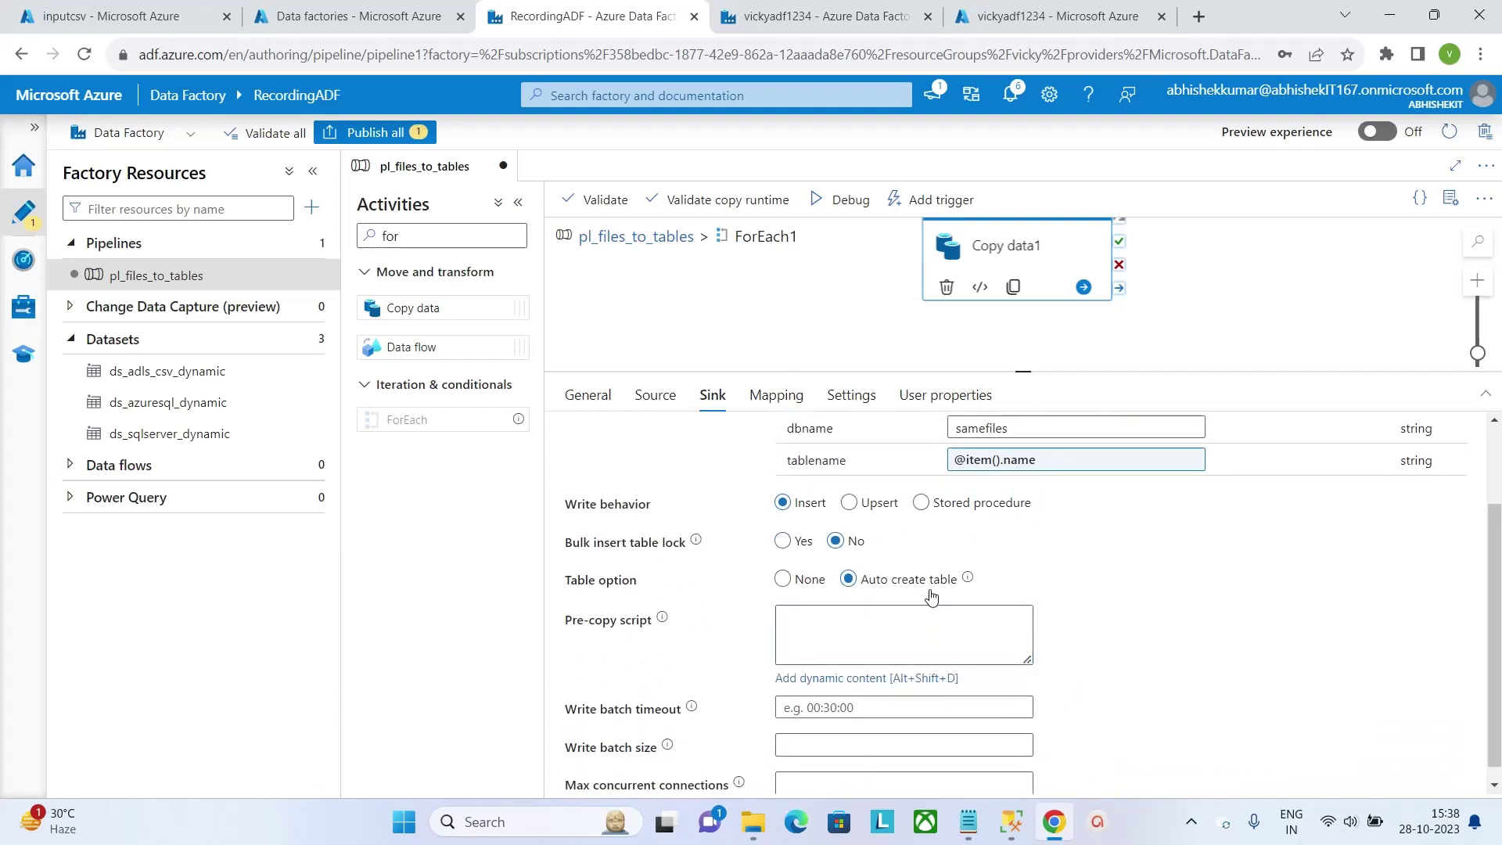
pyautogui.click(921, 658)
pyautogui.click(922, 681)
pyautogui.click(921, 678)
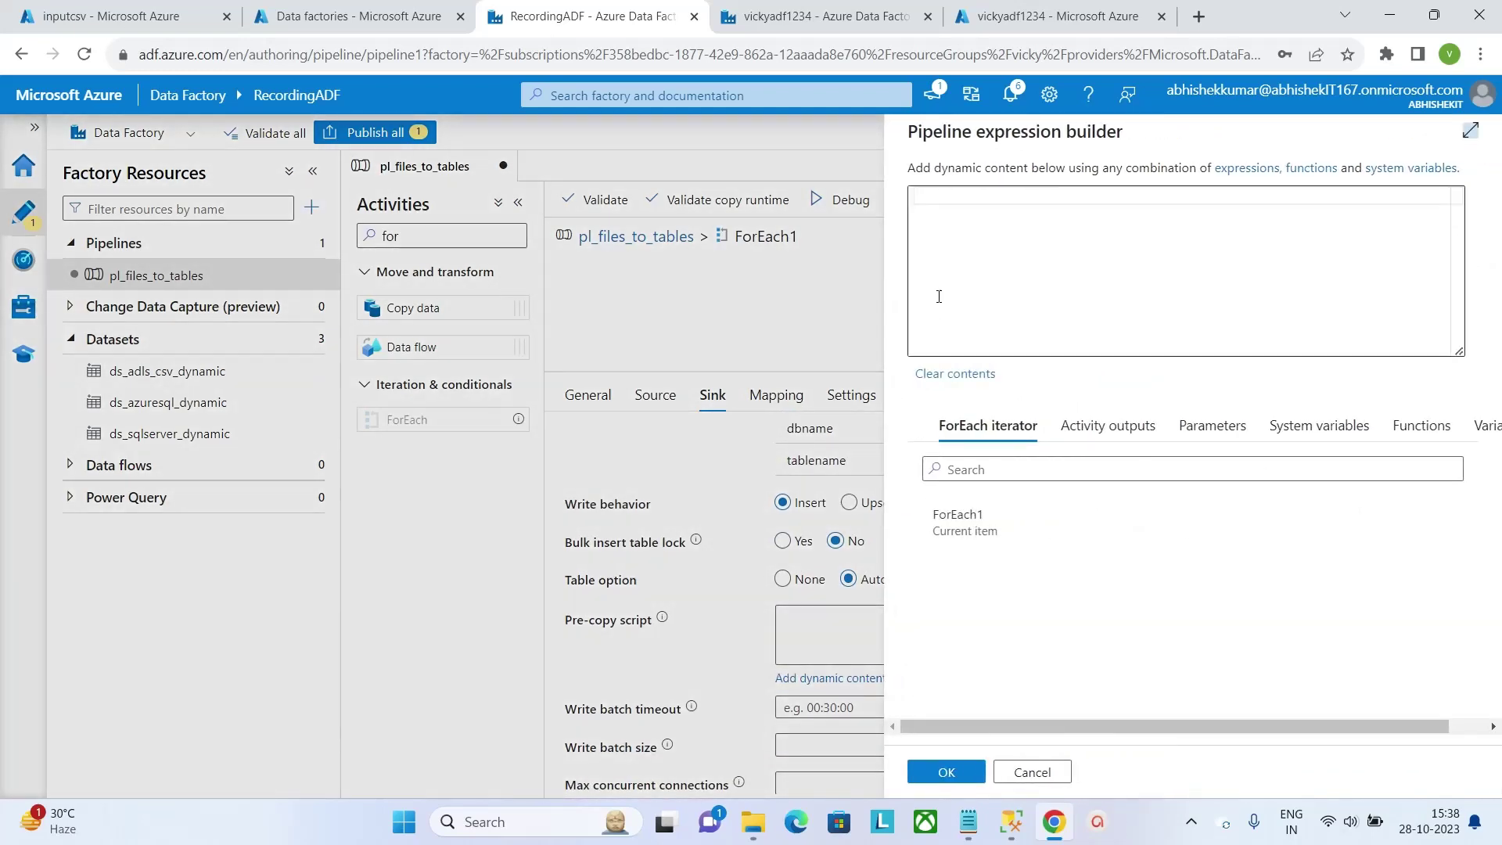
pyautogui.write('truncate')
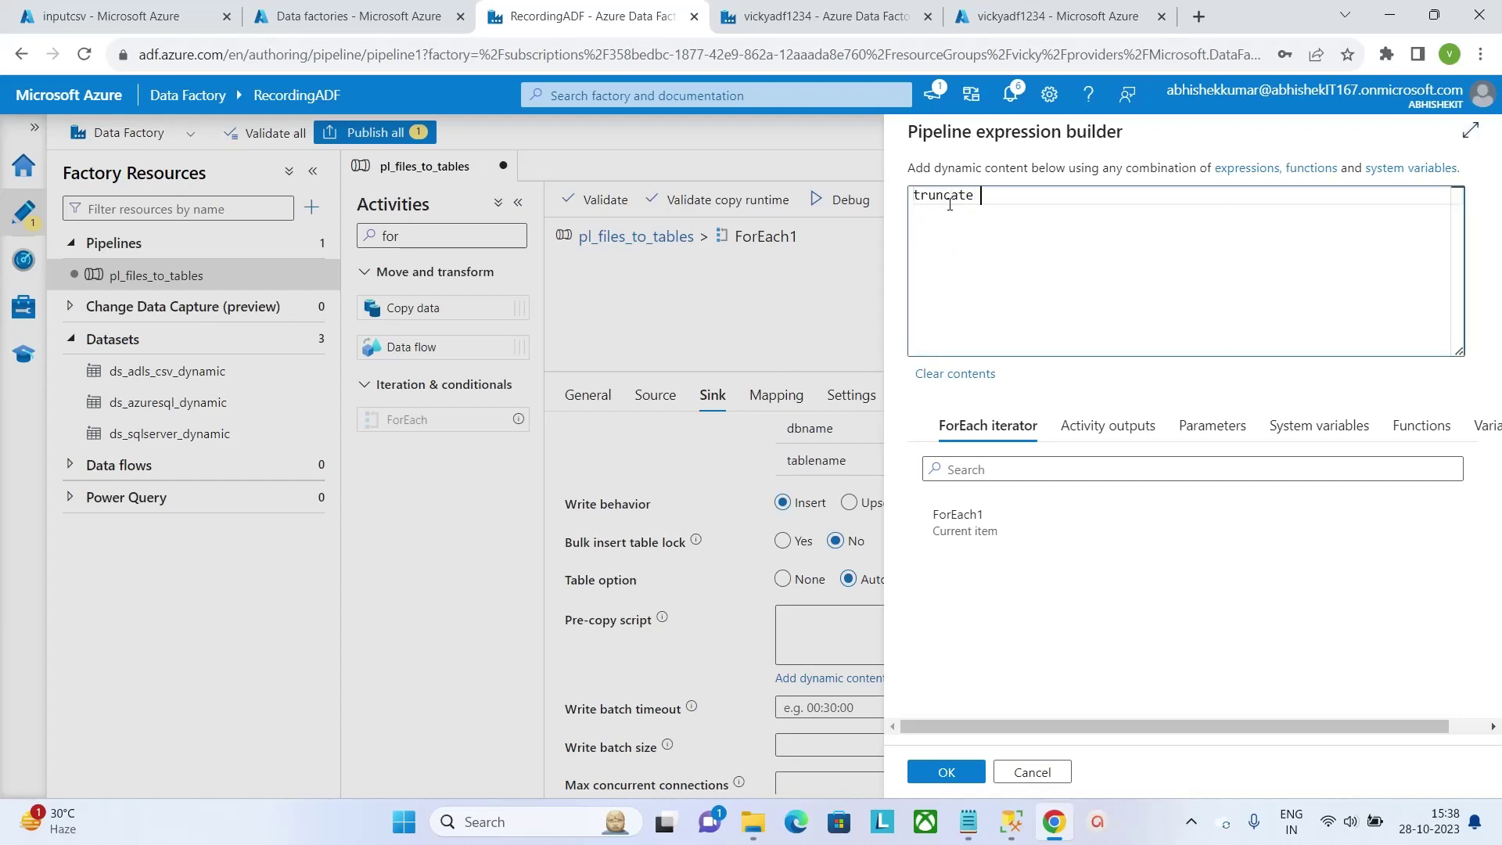
pyautogui.write(' table [@')
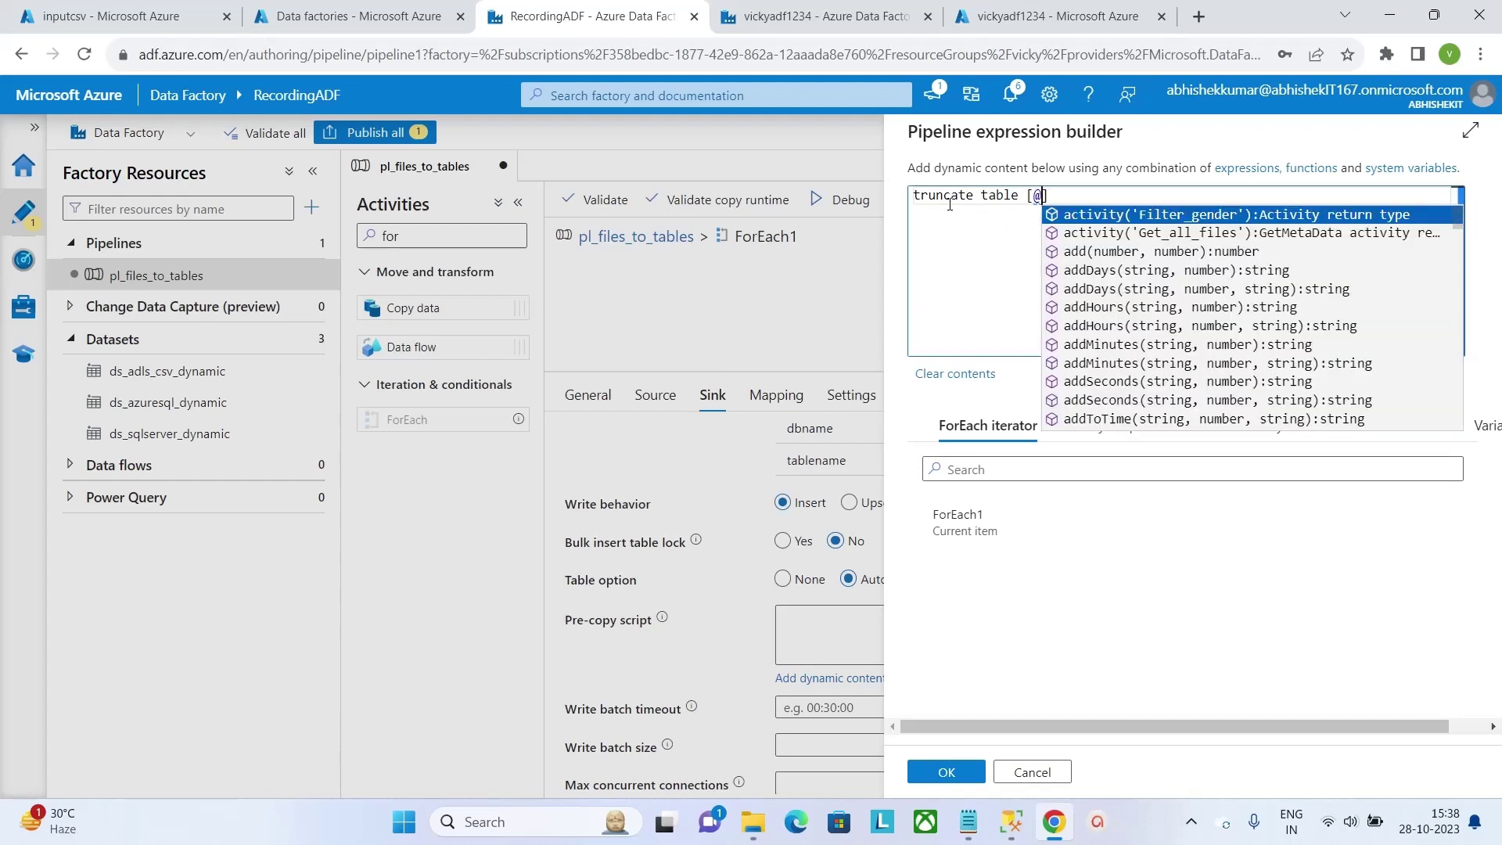
pyautogui.write('ite')
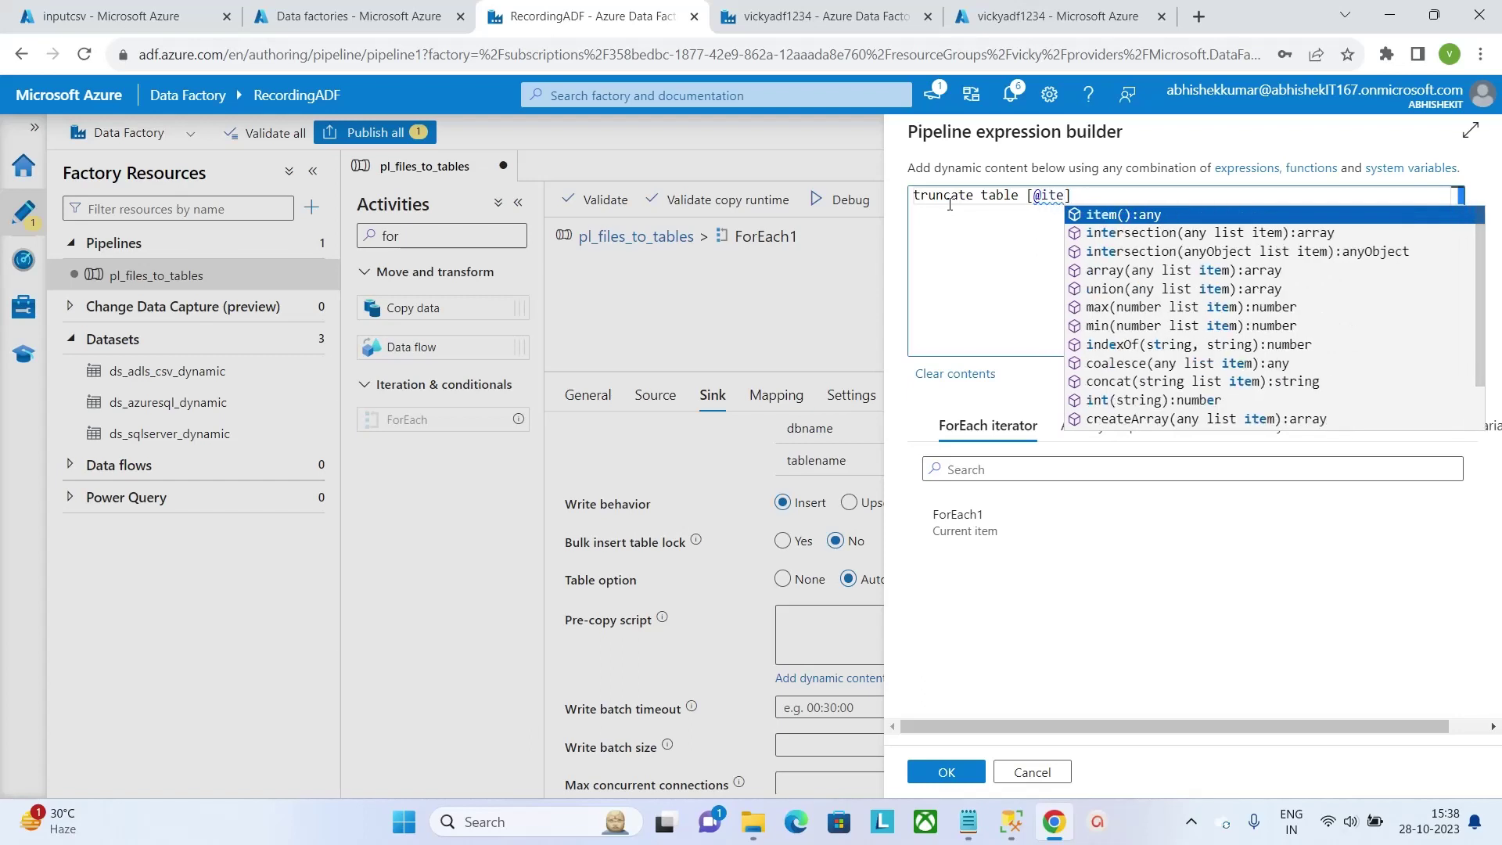
pyautogui.click(979, 527)
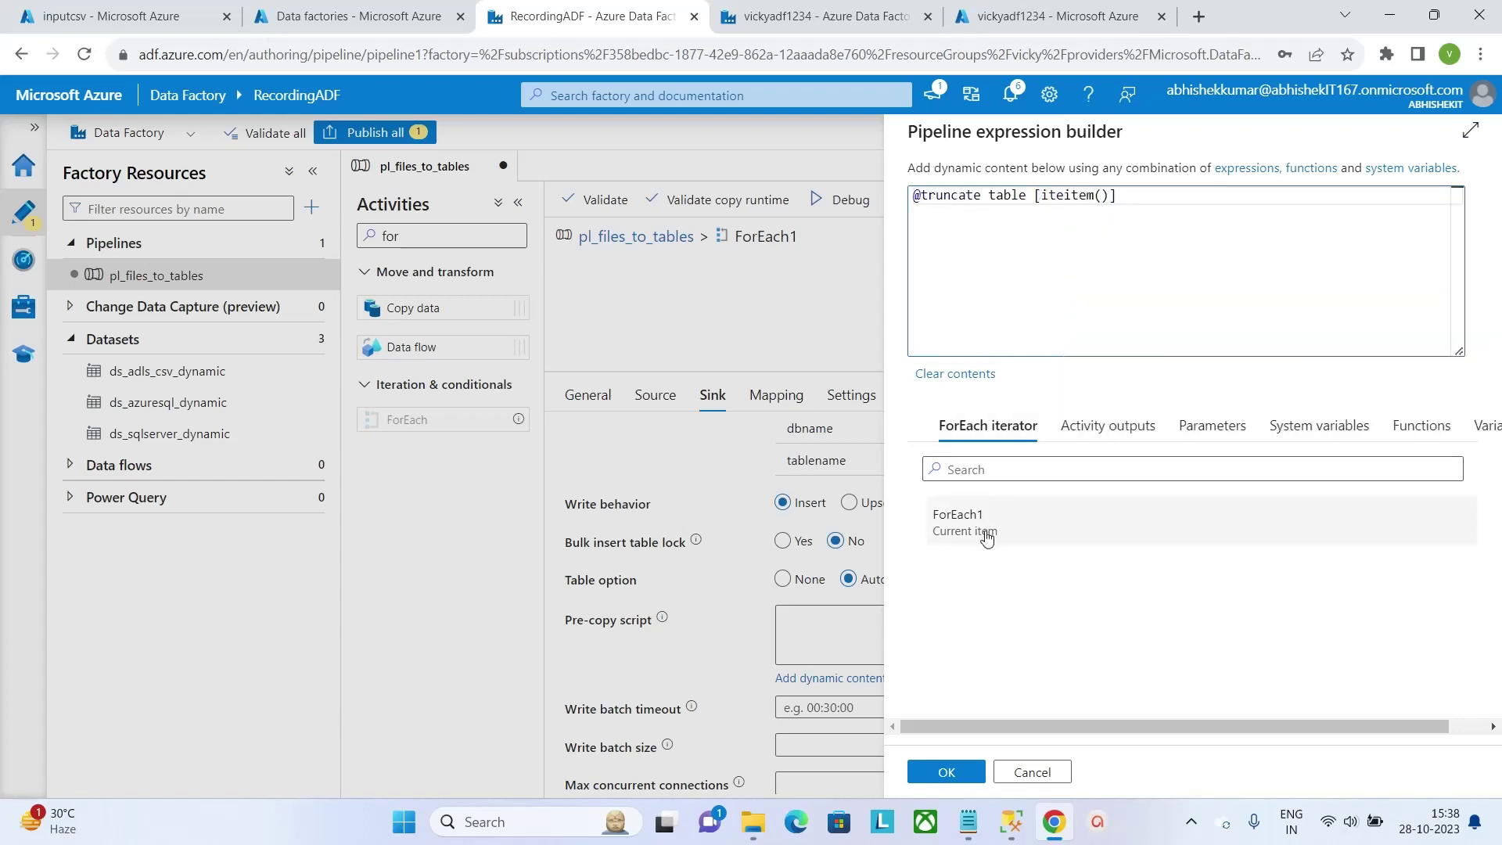
# Correct the pre-copy script expression to truncate table [@{item().name}] and apply it to the sink.
pyautogui.click(1065, 196)
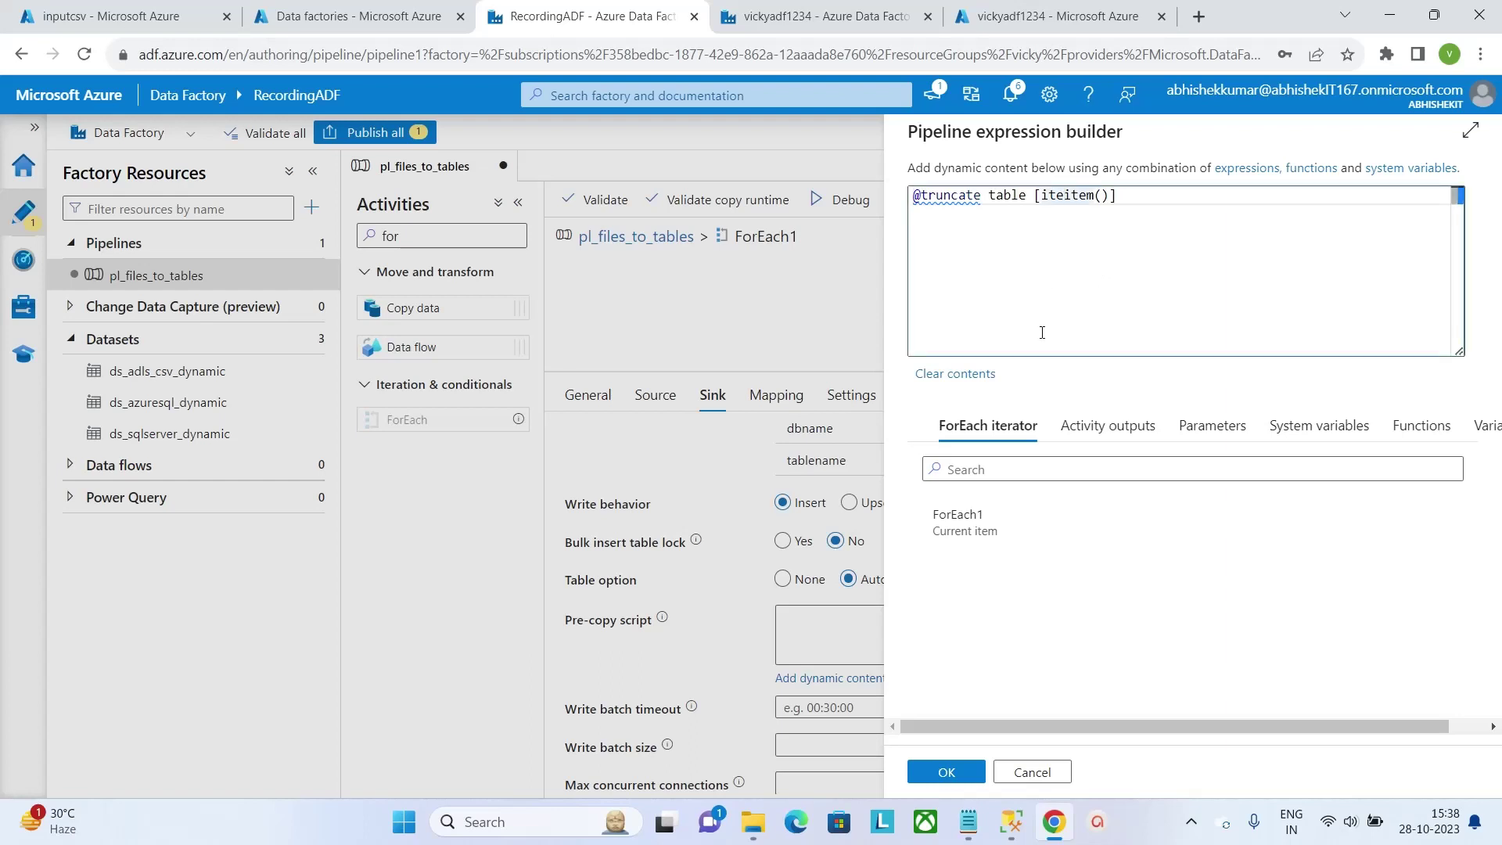
pyautogui.press('BackSpace')
pyautogui.press('BackSpace')
pyautogui.press('BackSpace')
pyautogui.write('@{item()')
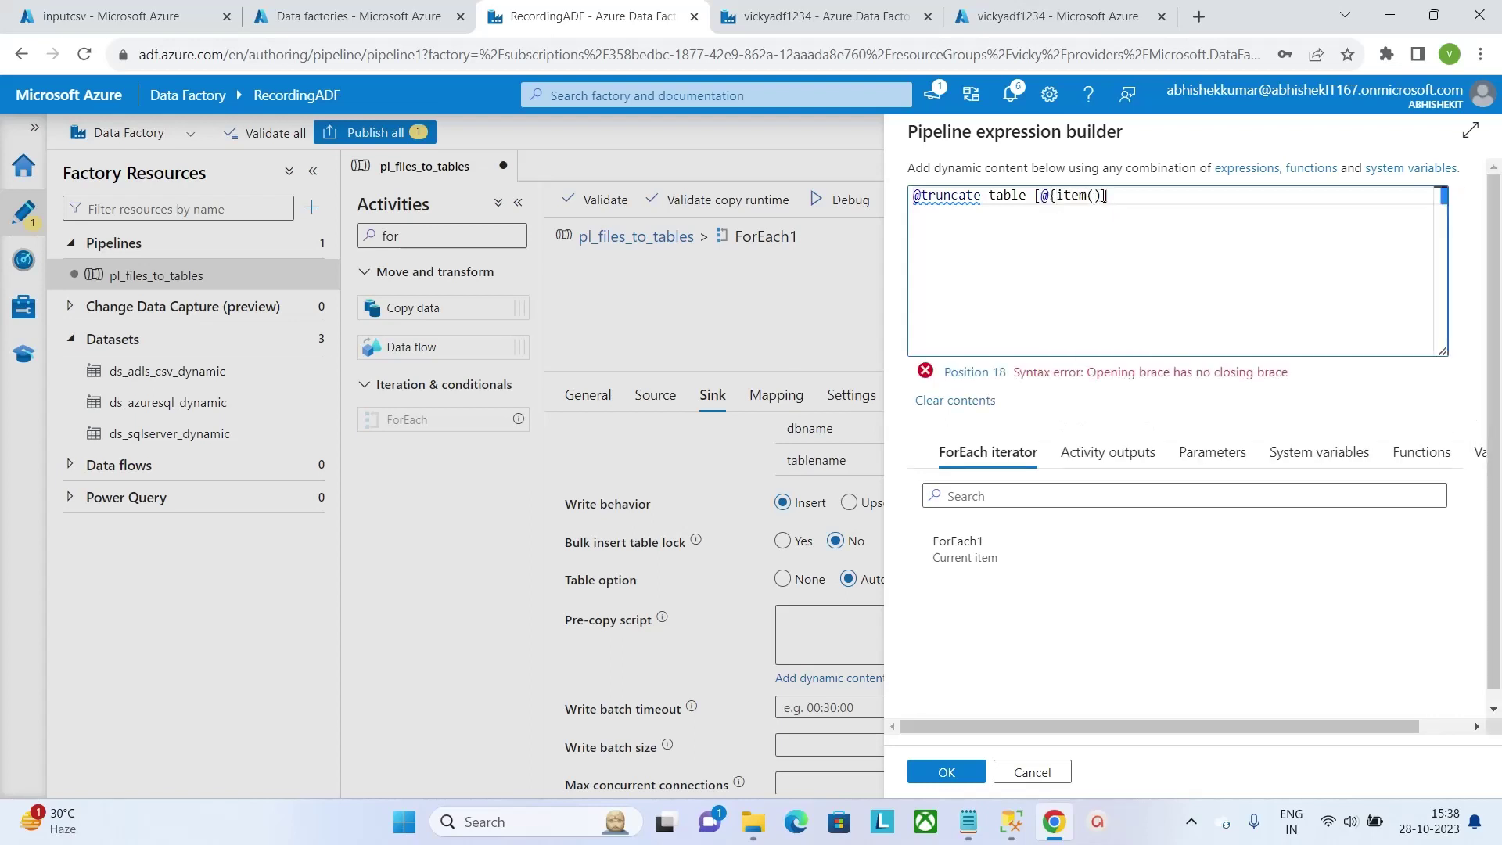
pyautogui.write('.name')
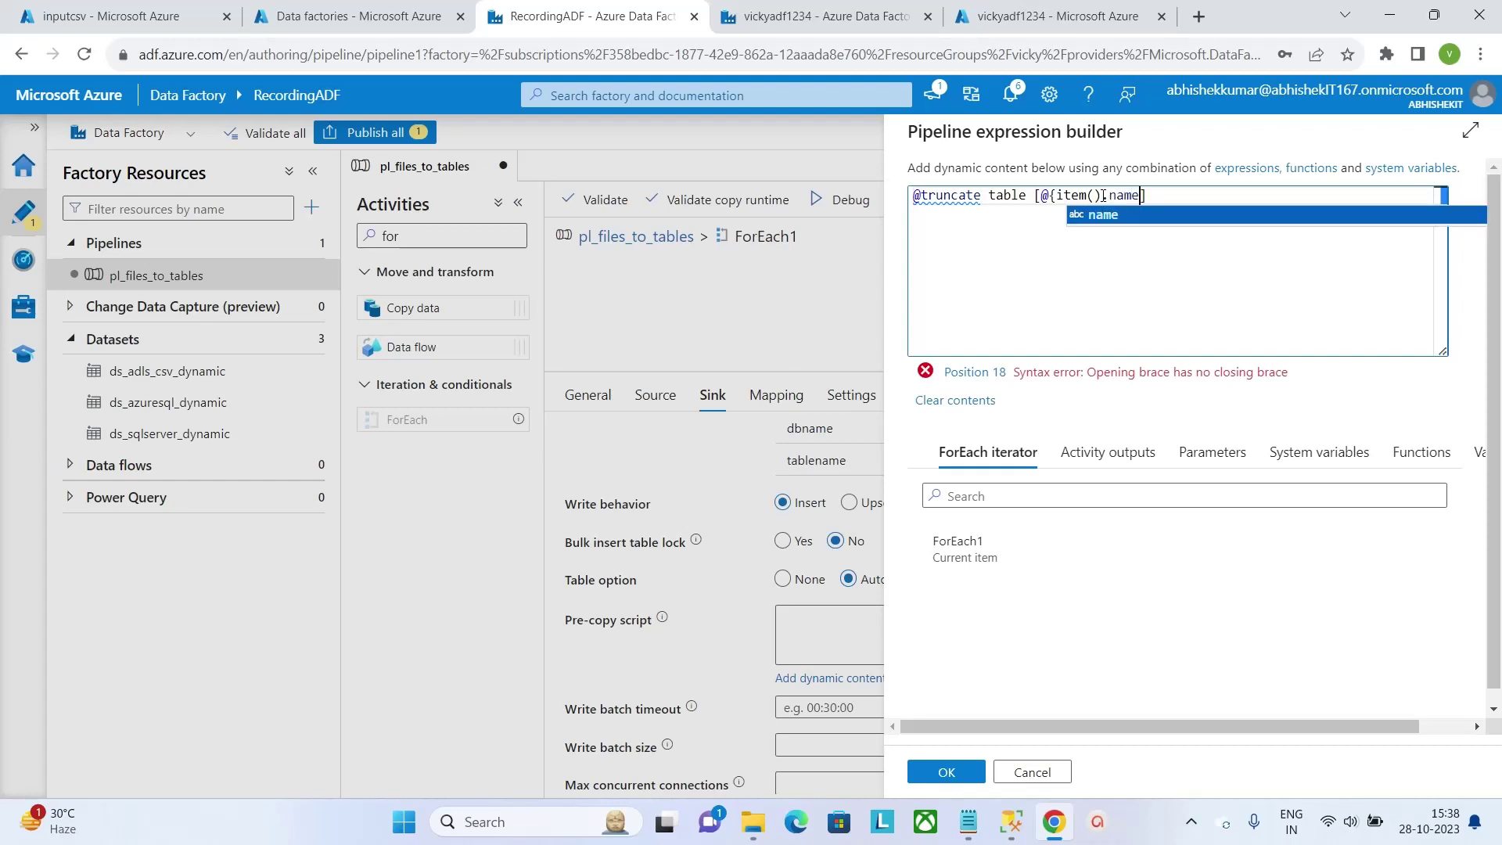
pyautogui.write('}')
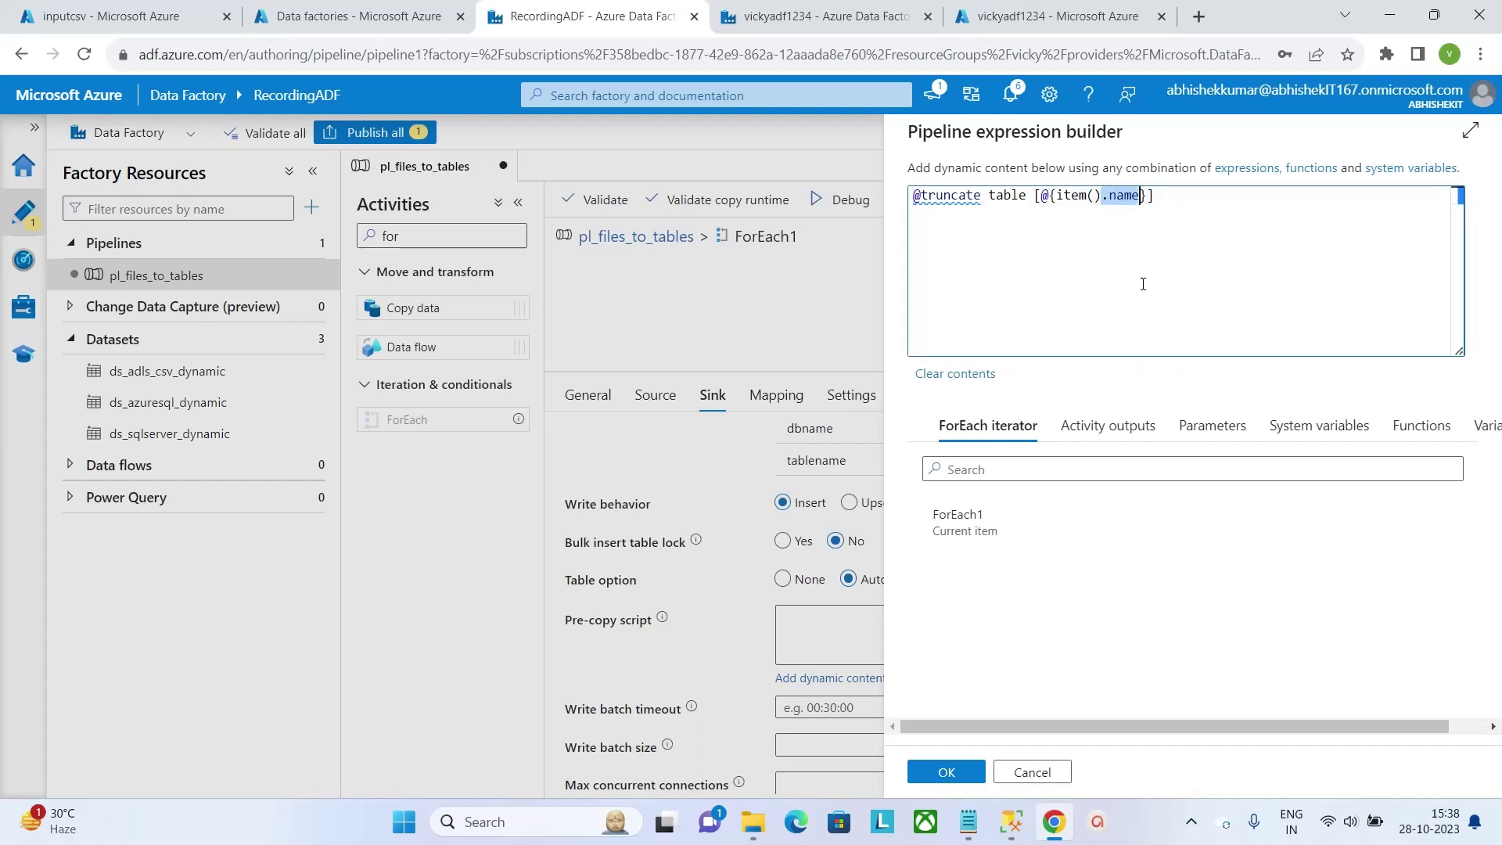
pyautogui.click(1142, 284)
pyautogui.click(924, 189)
pyautogui.press('BackSpace')
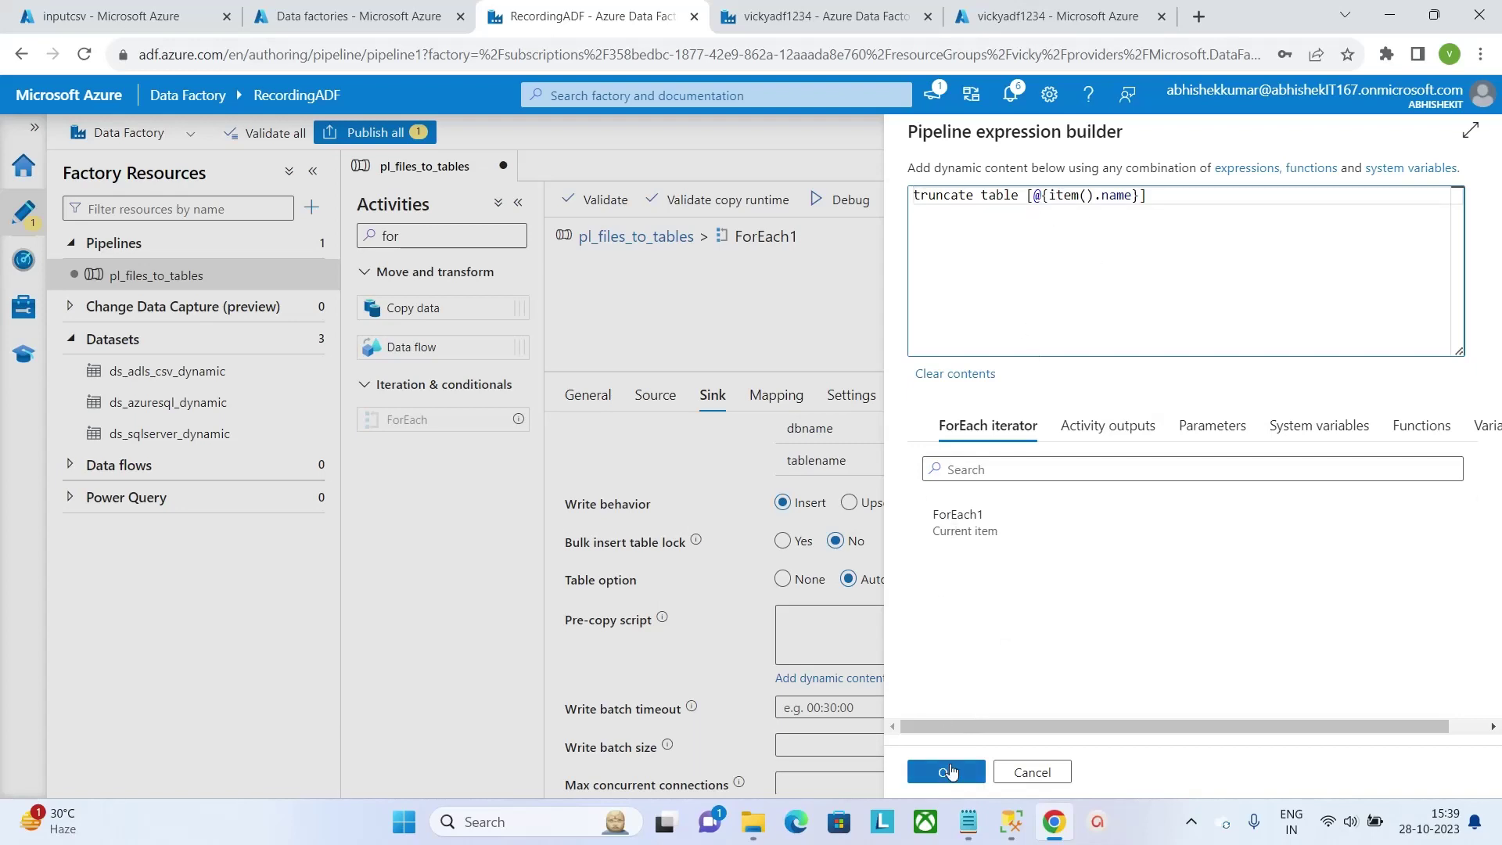
pyautogui.click(951, 772)
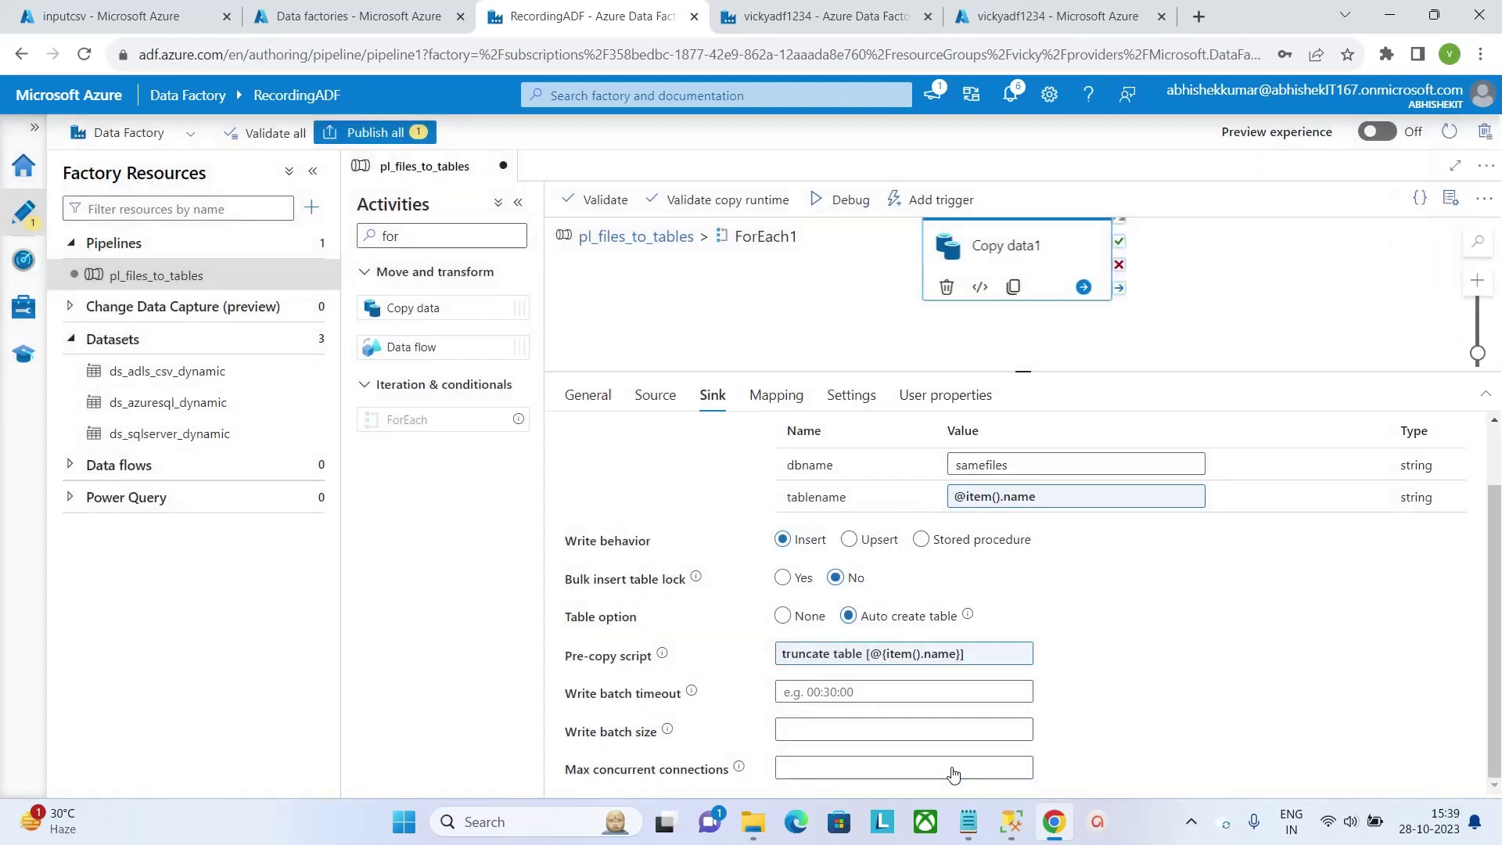
# Start a new debug run of pl_files_to_tables and refresh its output to follow the Copy data1 activities.
pyautogui.click(828, 201)
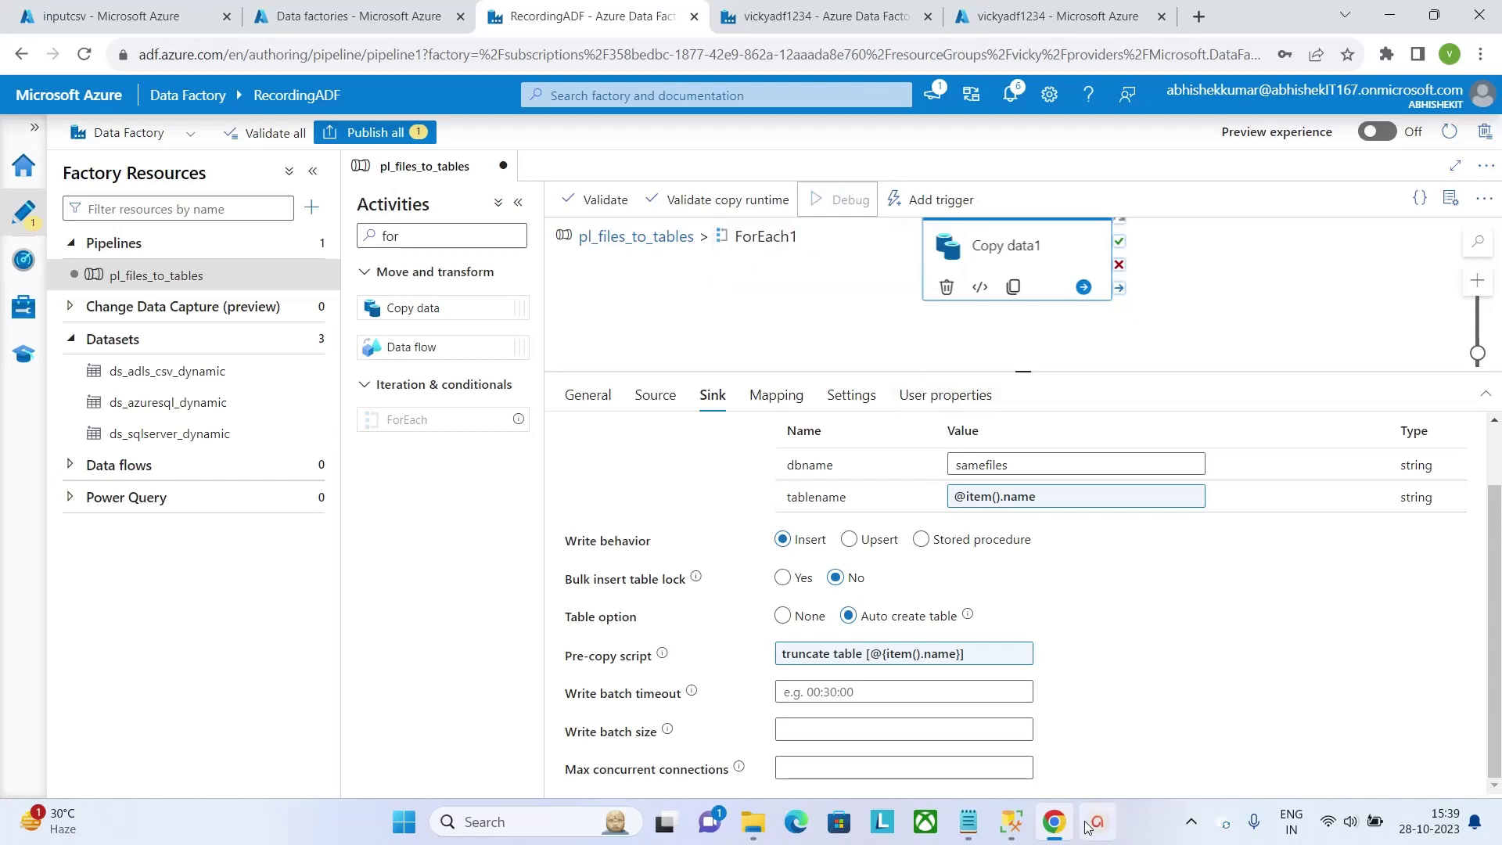
pyautogui.click(1079, 739)
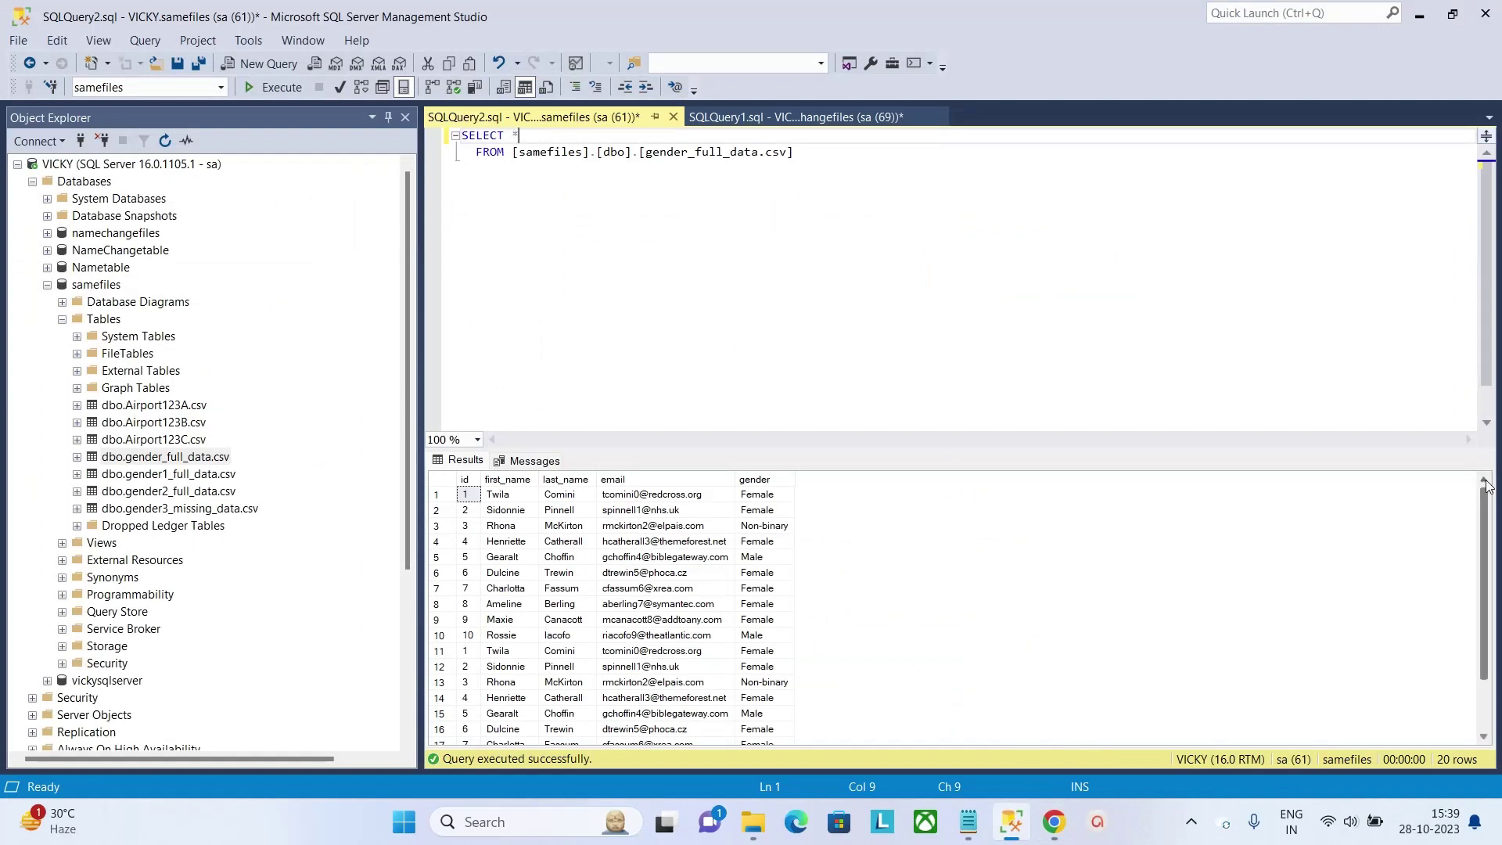
pyautogui.click(1053, 829)
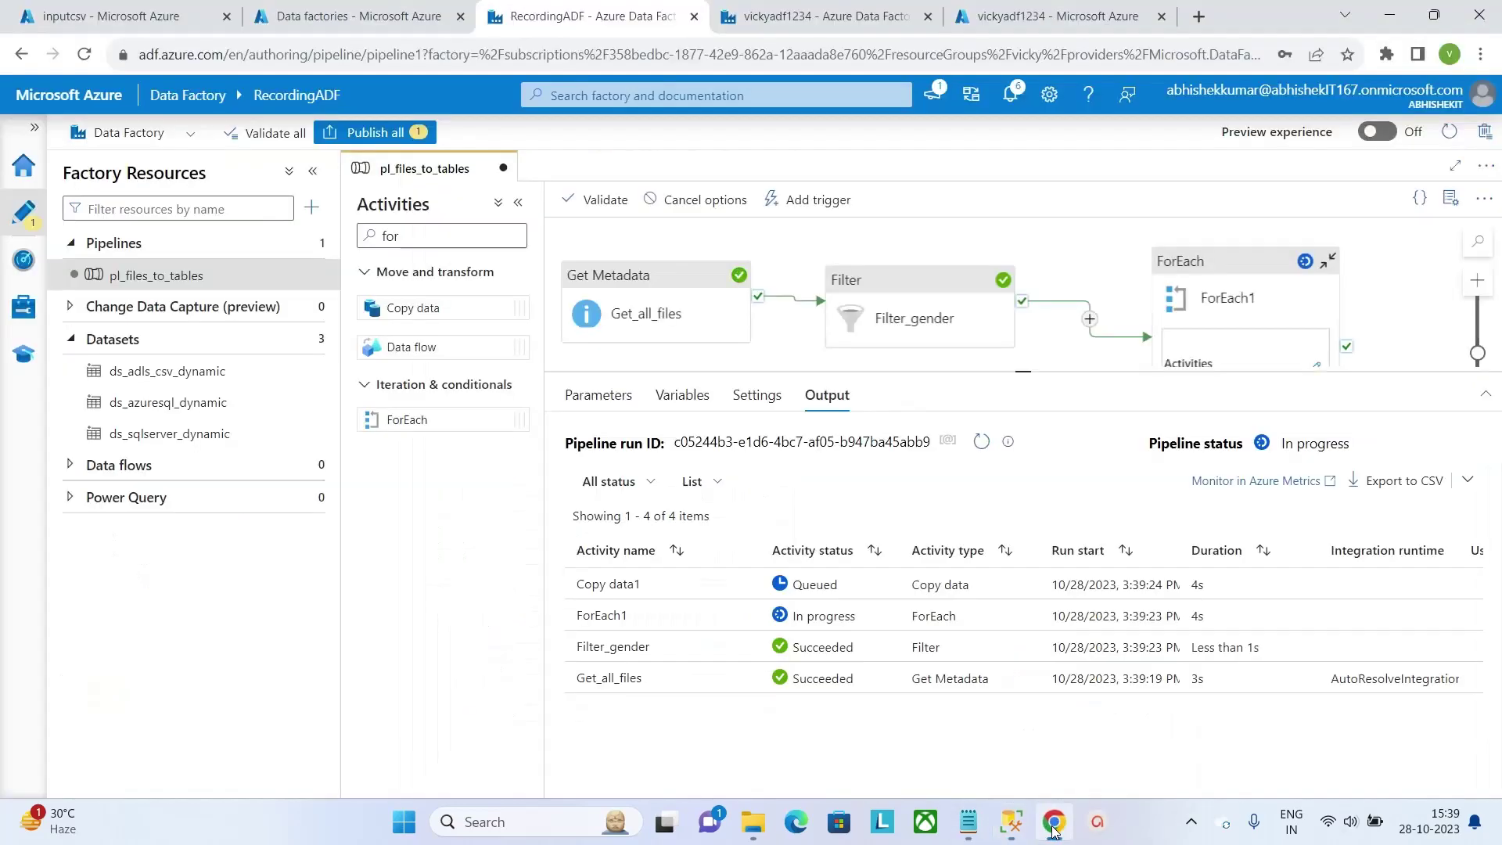
pyautogui.click(983, 455)
pyautogui.click(983, 442)
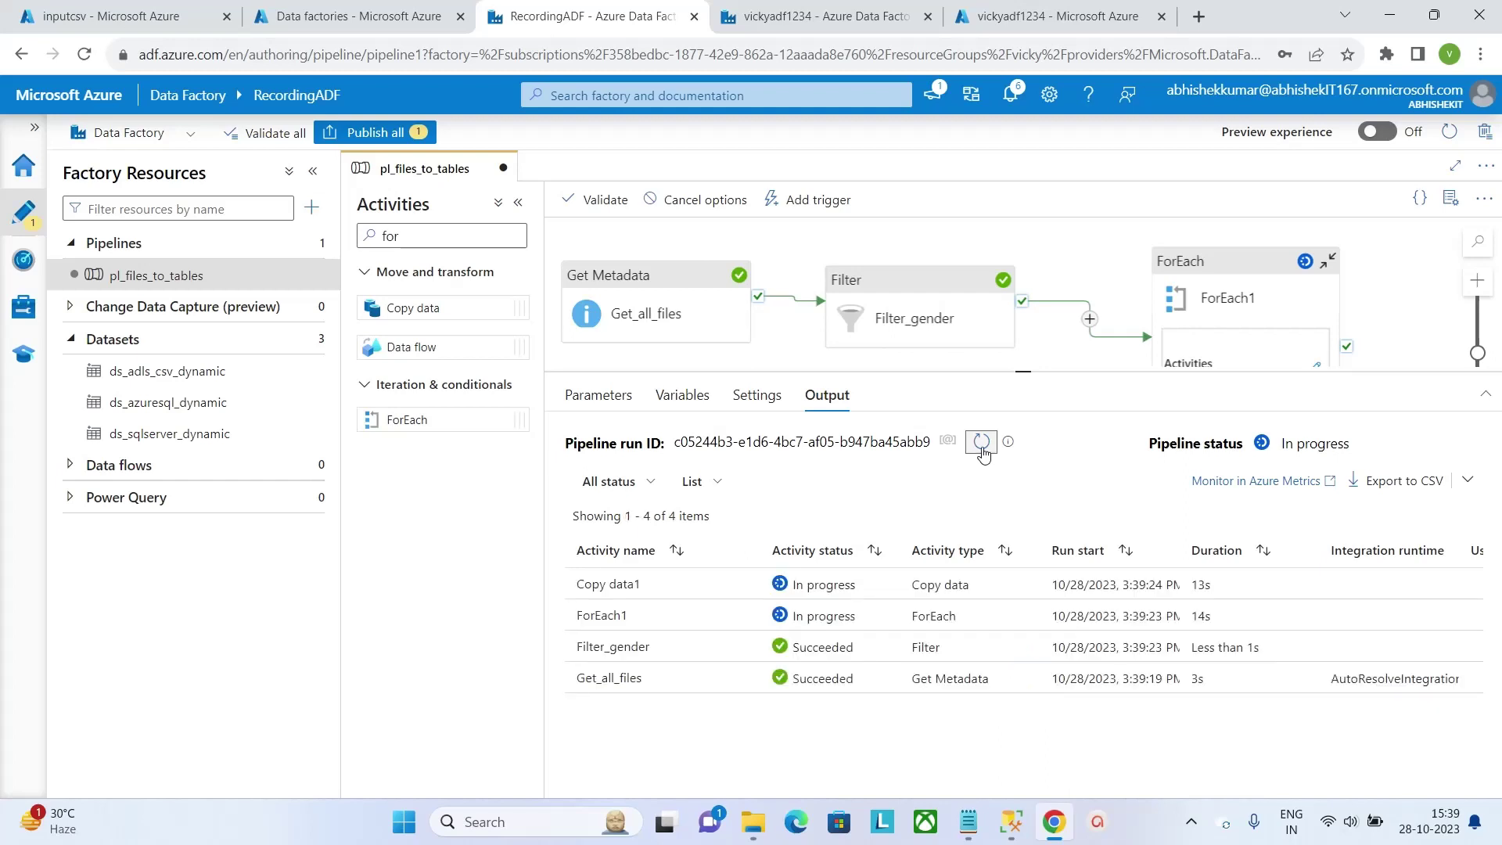
pyautogui.click(981, 443)
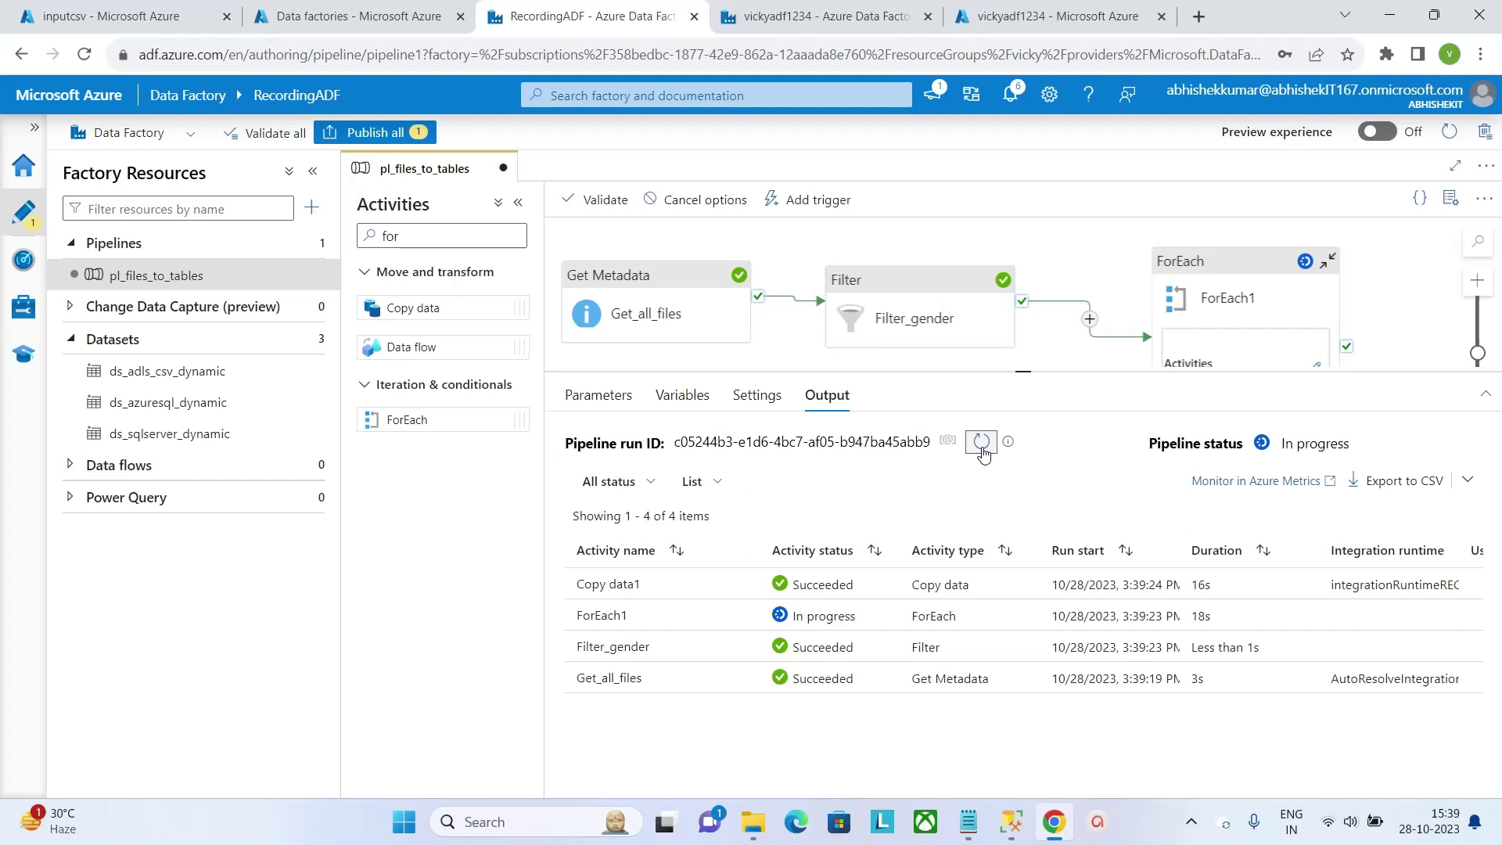
pyautogui.click(982, 443)
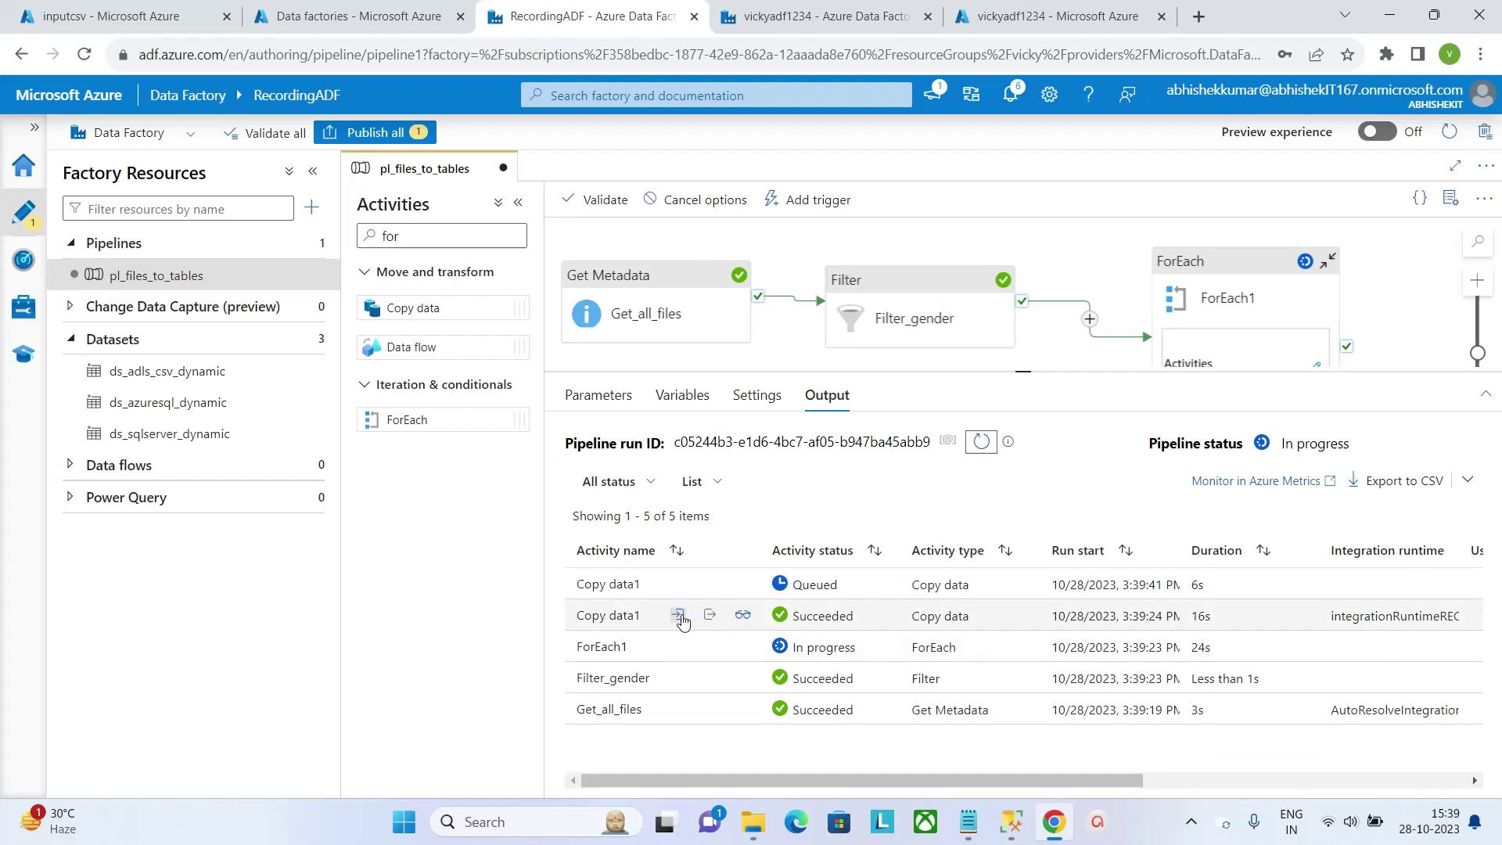
# Check the input of the first succeeded Copy data1 run and keep refreshing the debug output to follow the remaining copies.
pyautogui.click(679, 616)
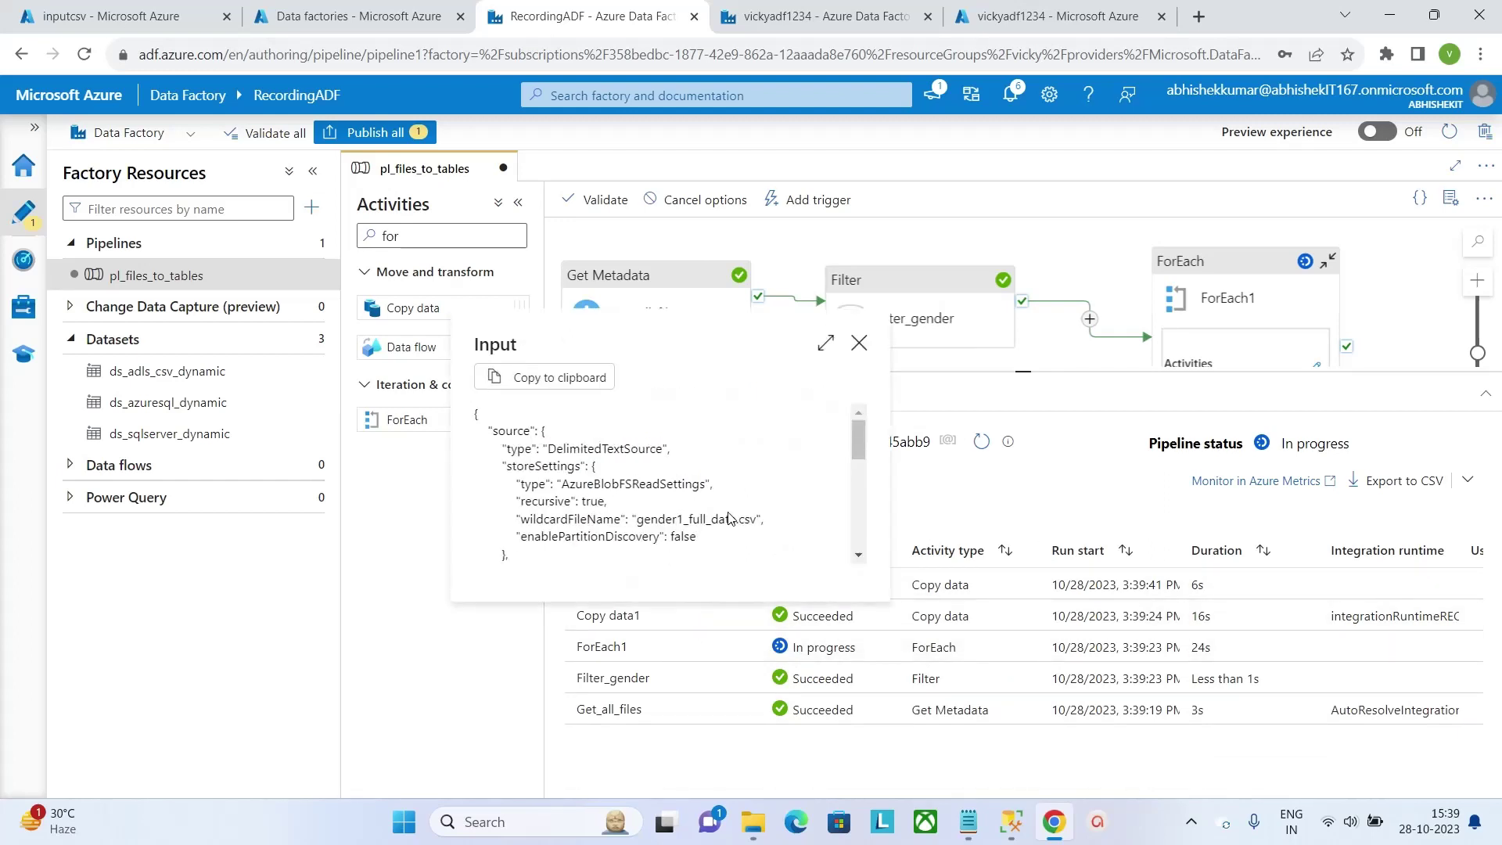
pyautogui.click(859, 345)
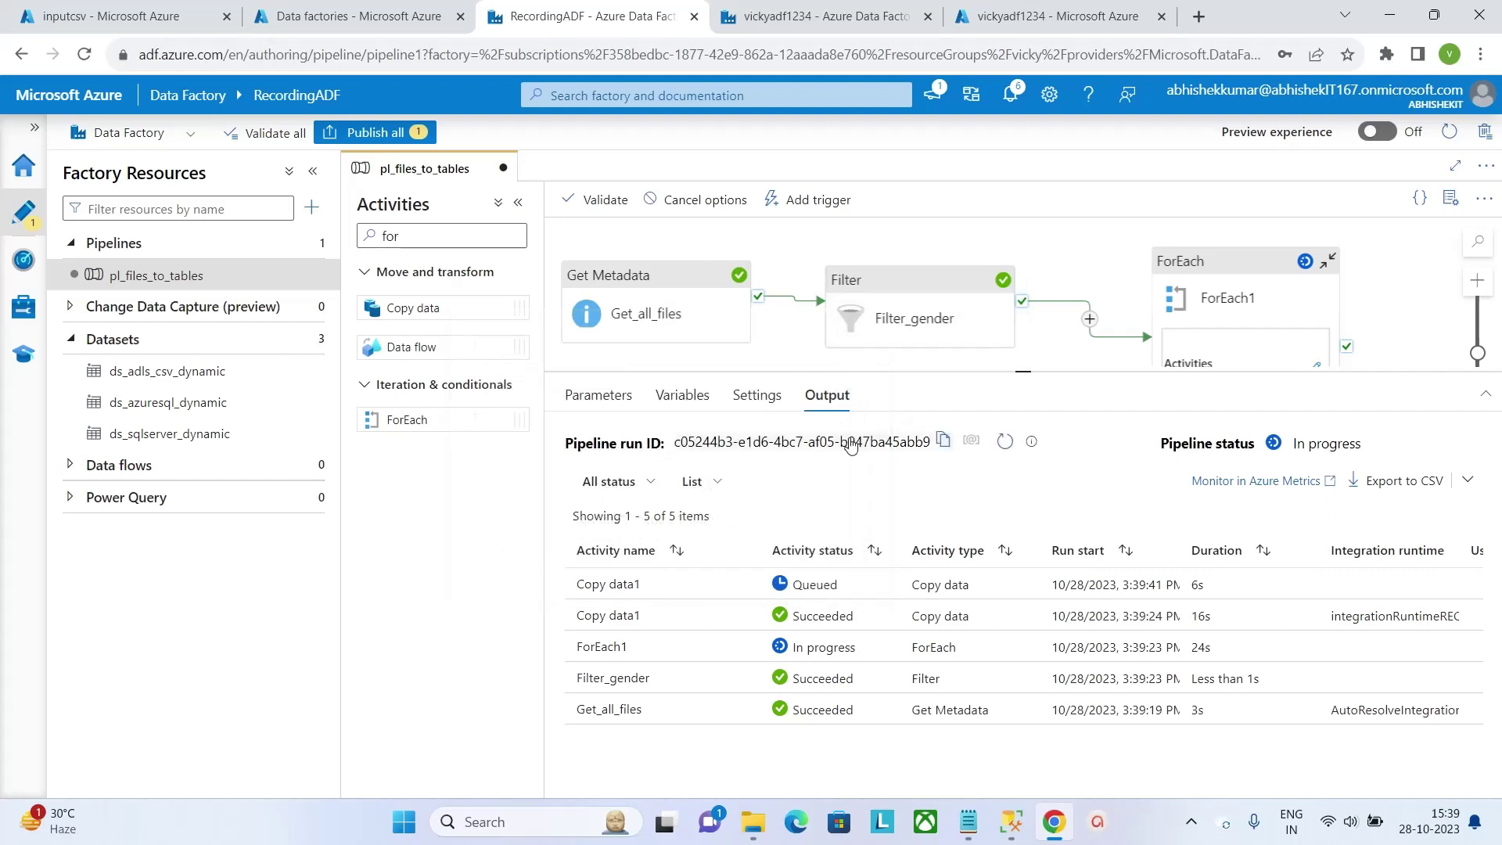
pyautogui.click(982, 443)
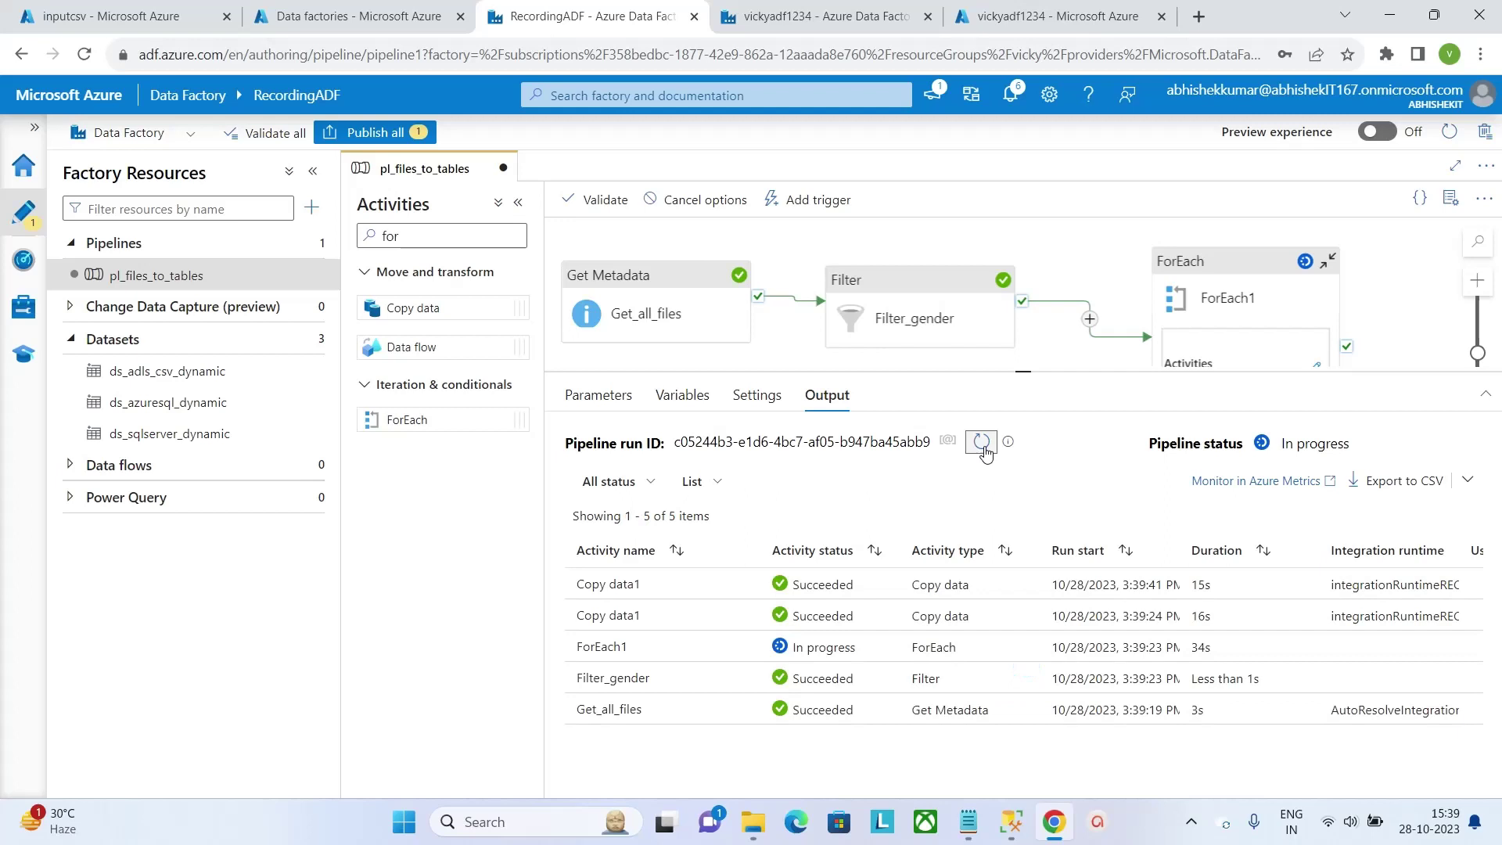
pyautogui.click(981, 443)
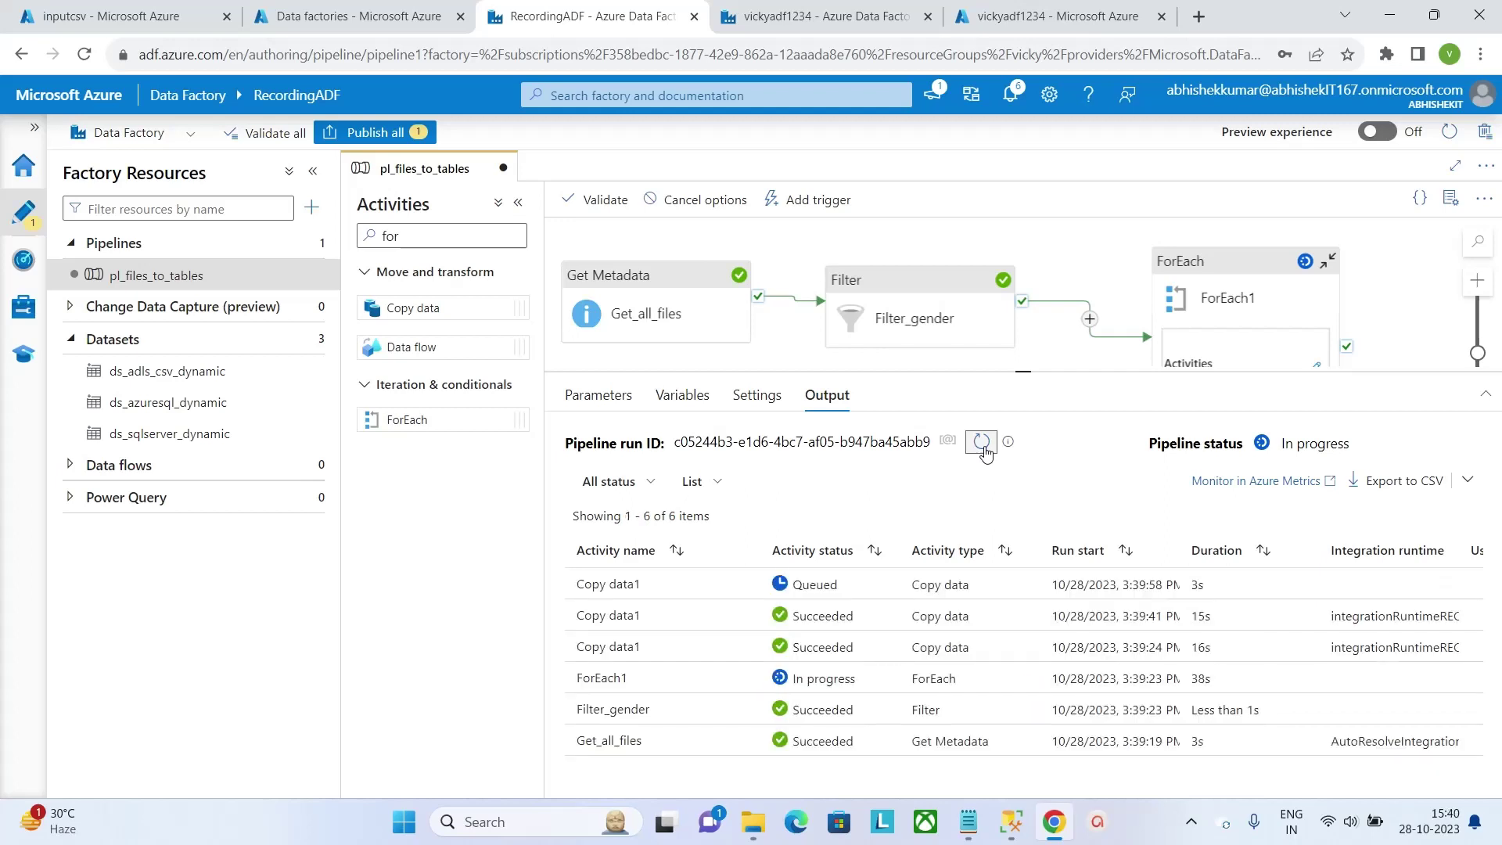
pyautogui.click(982, 443)
pyautogui.click(982, 442)
pyautogui.click(983, 442)
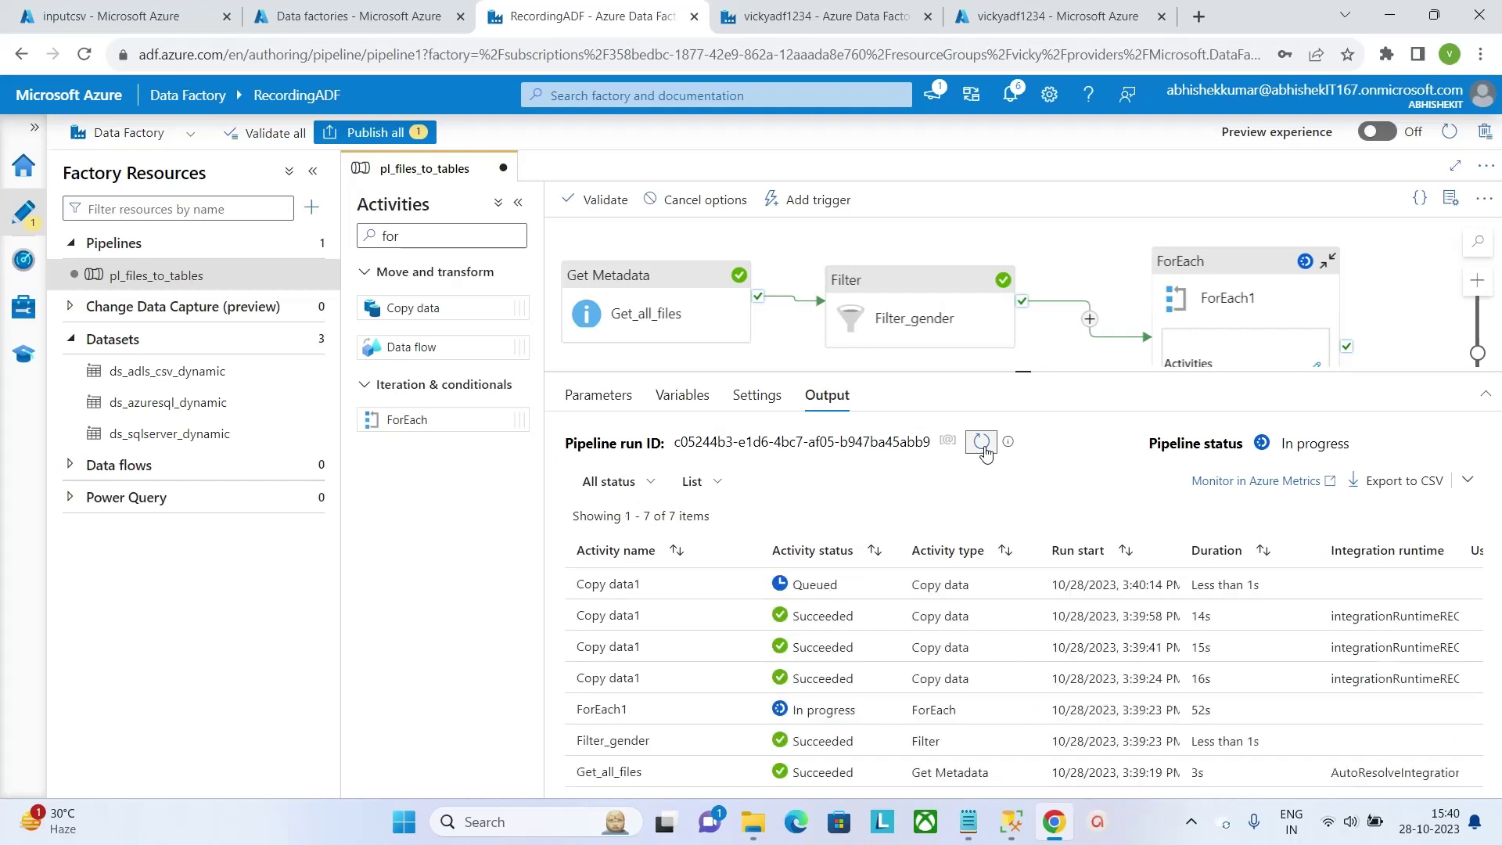
pyautogui.click(983, 443)
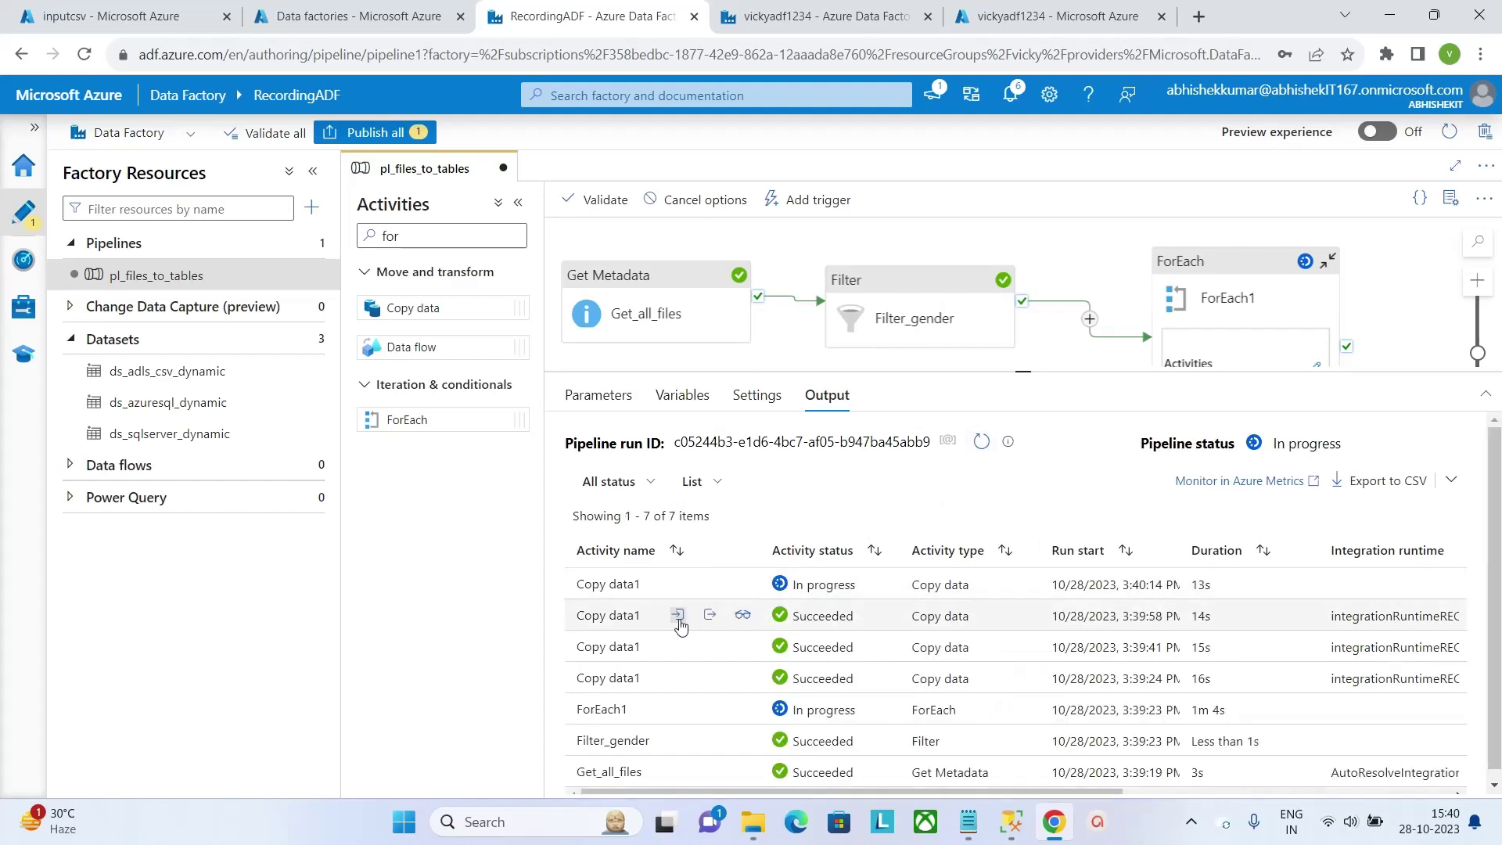
# Refresh the run output and check which source files the third and fourth Copy data1 runs used as input.
pyautogui.click(677, 614)
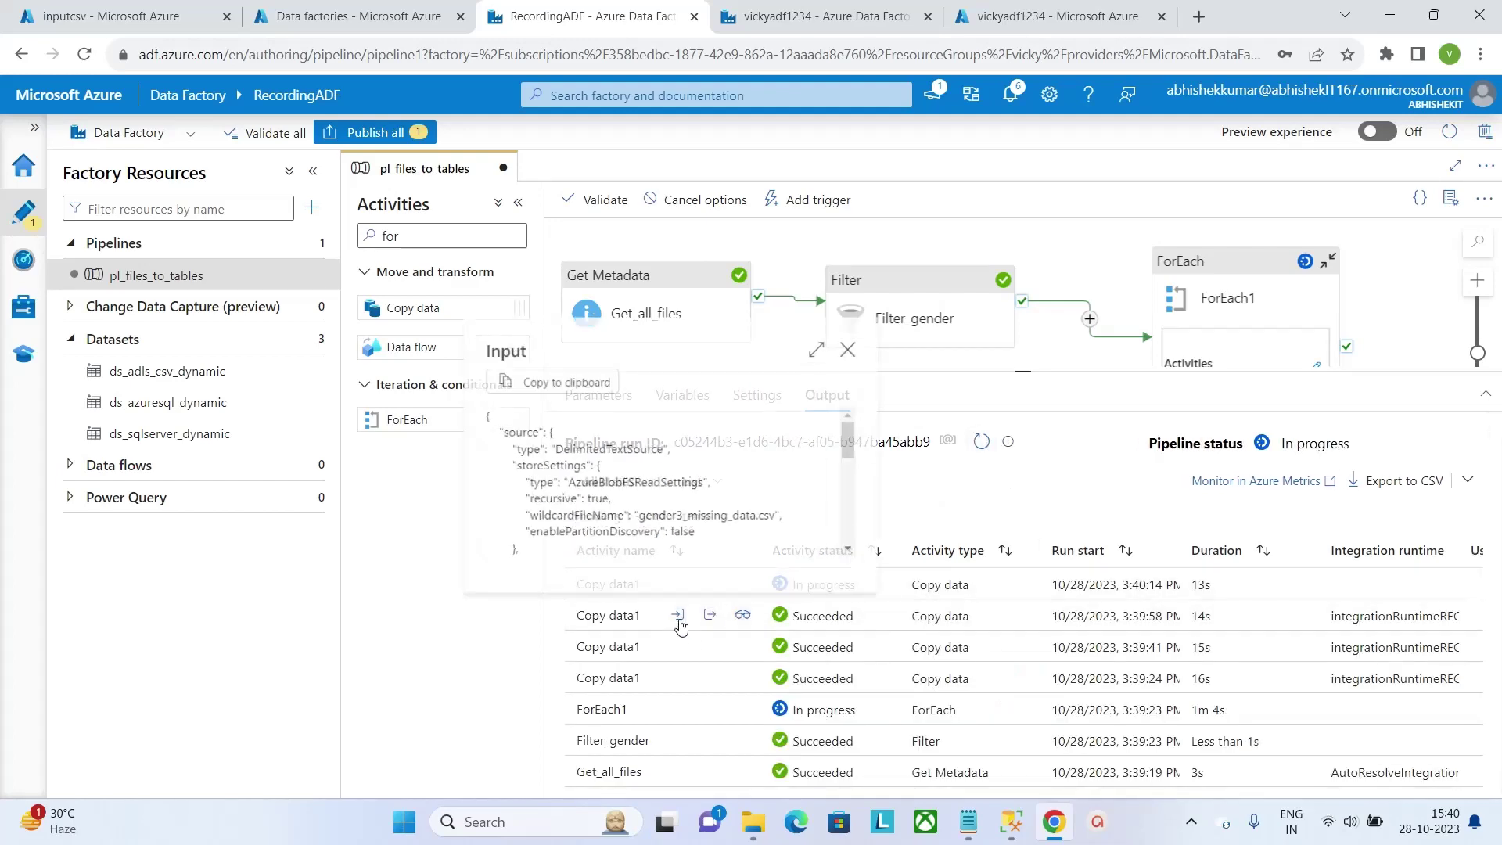
pyautogui.click(859, 343)
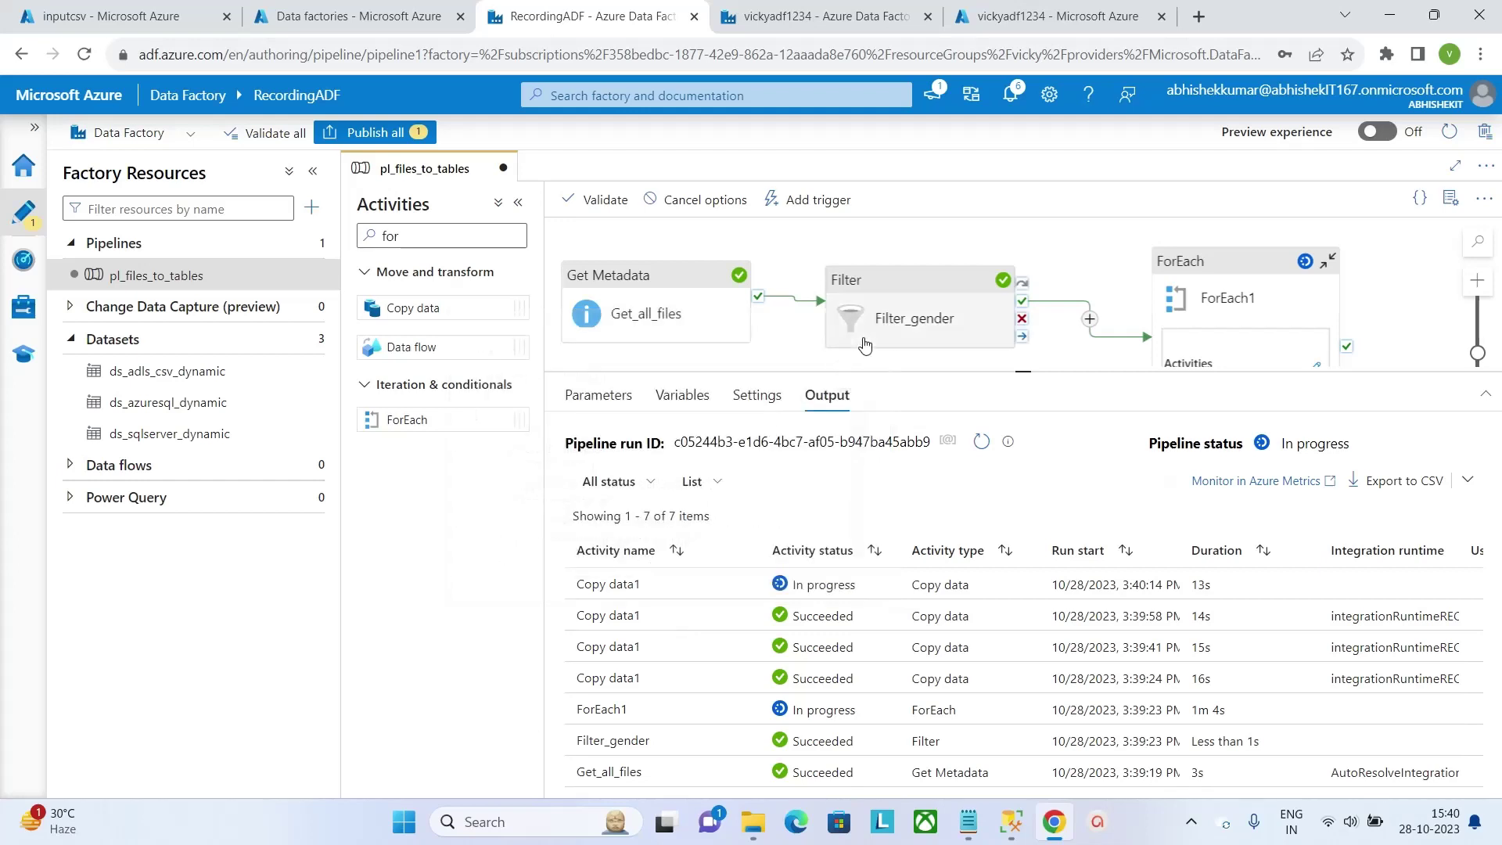
pyautogui.click(982, 456)
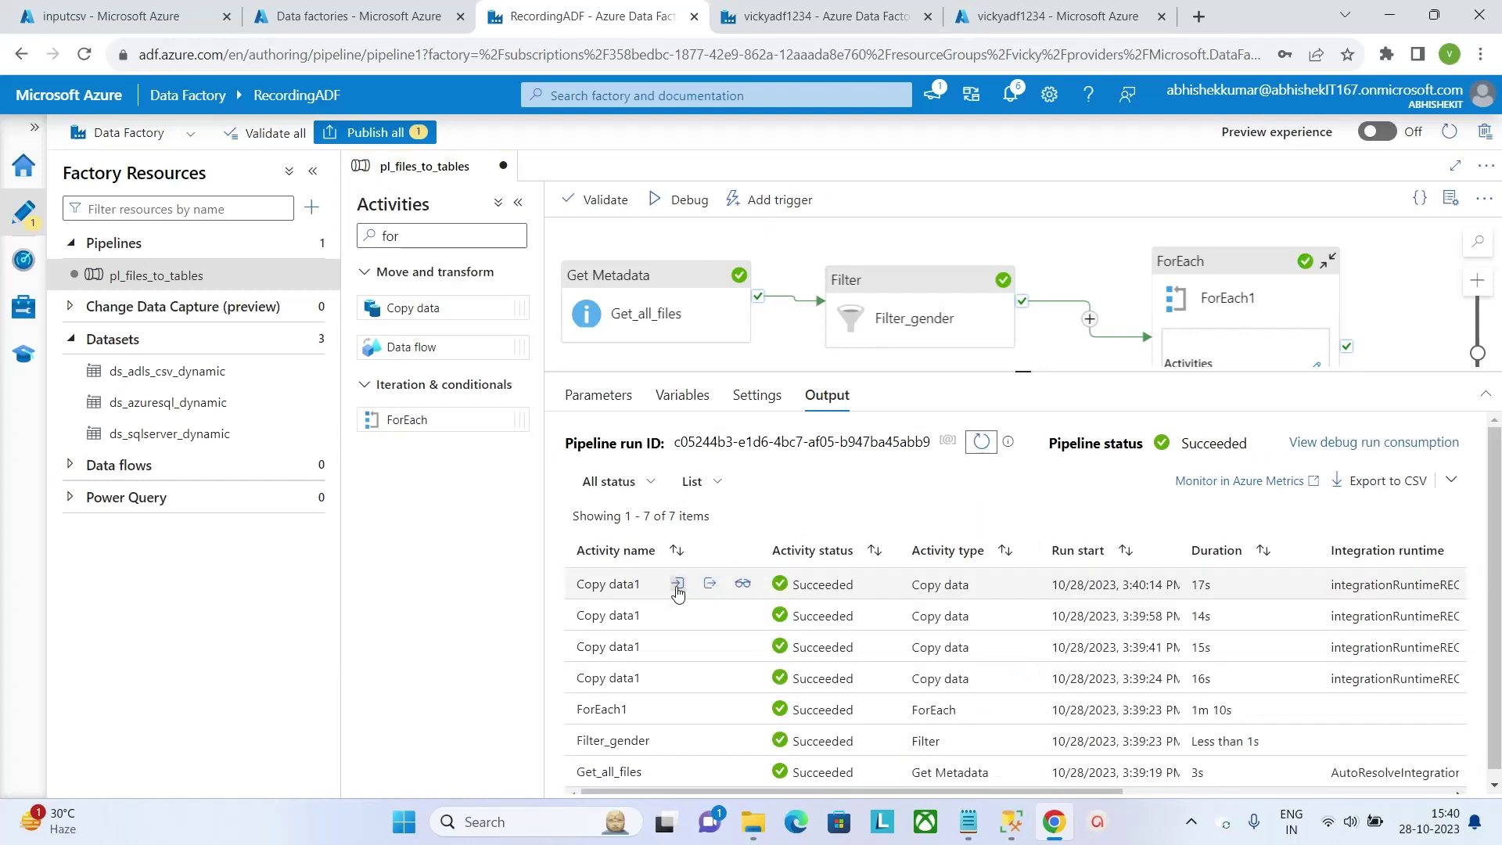
pyautogui.click(676, 583)
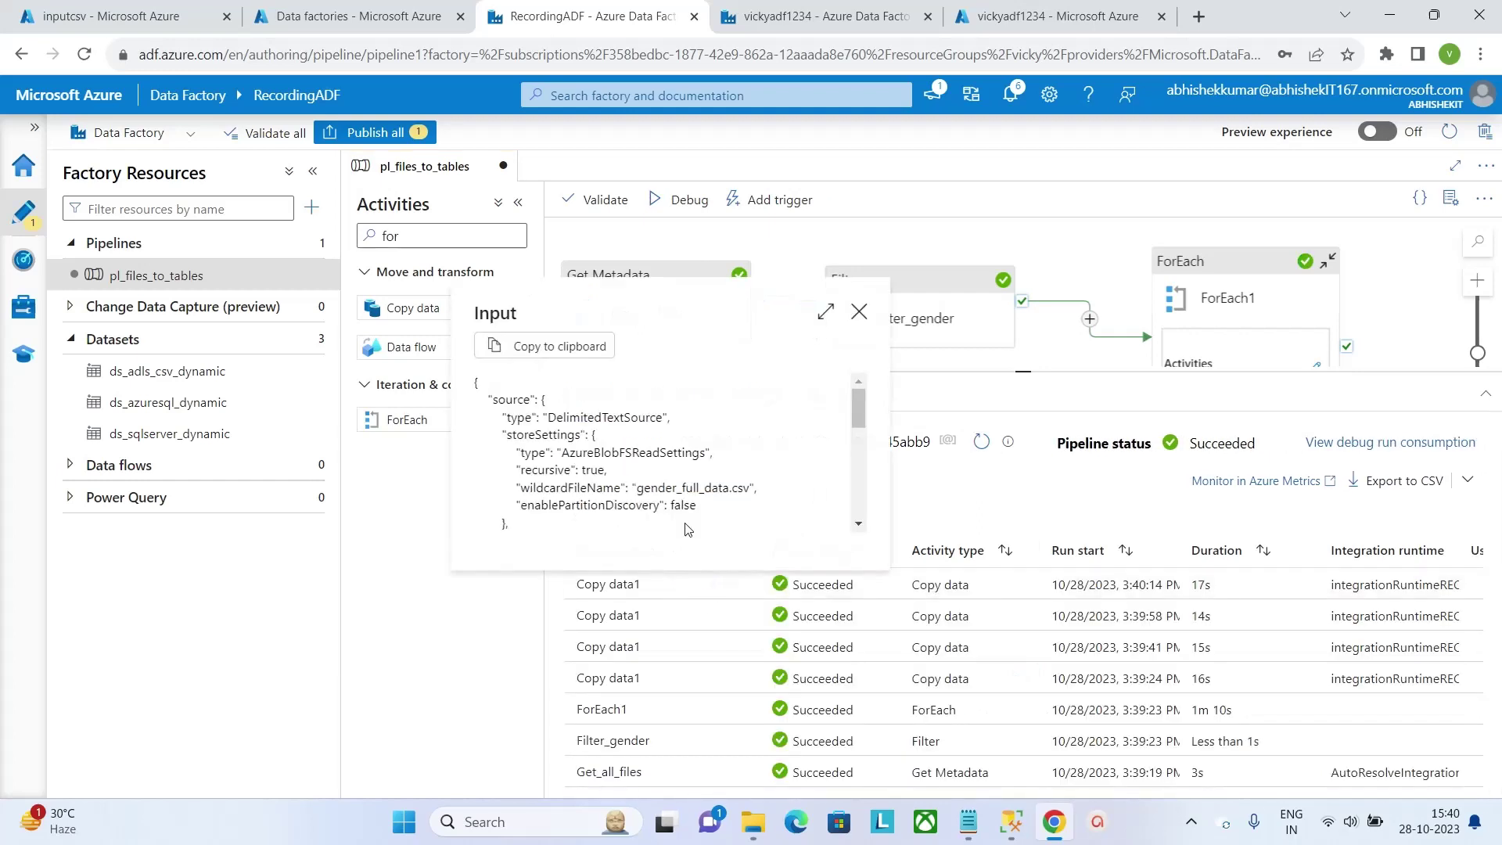
pyautogui.click(859, 312)
# Switch to SQL Server Management Studio and rerun the select query on the samefiles table gender_full_data.csv.
pyautogui.moveTo(1013, 825)
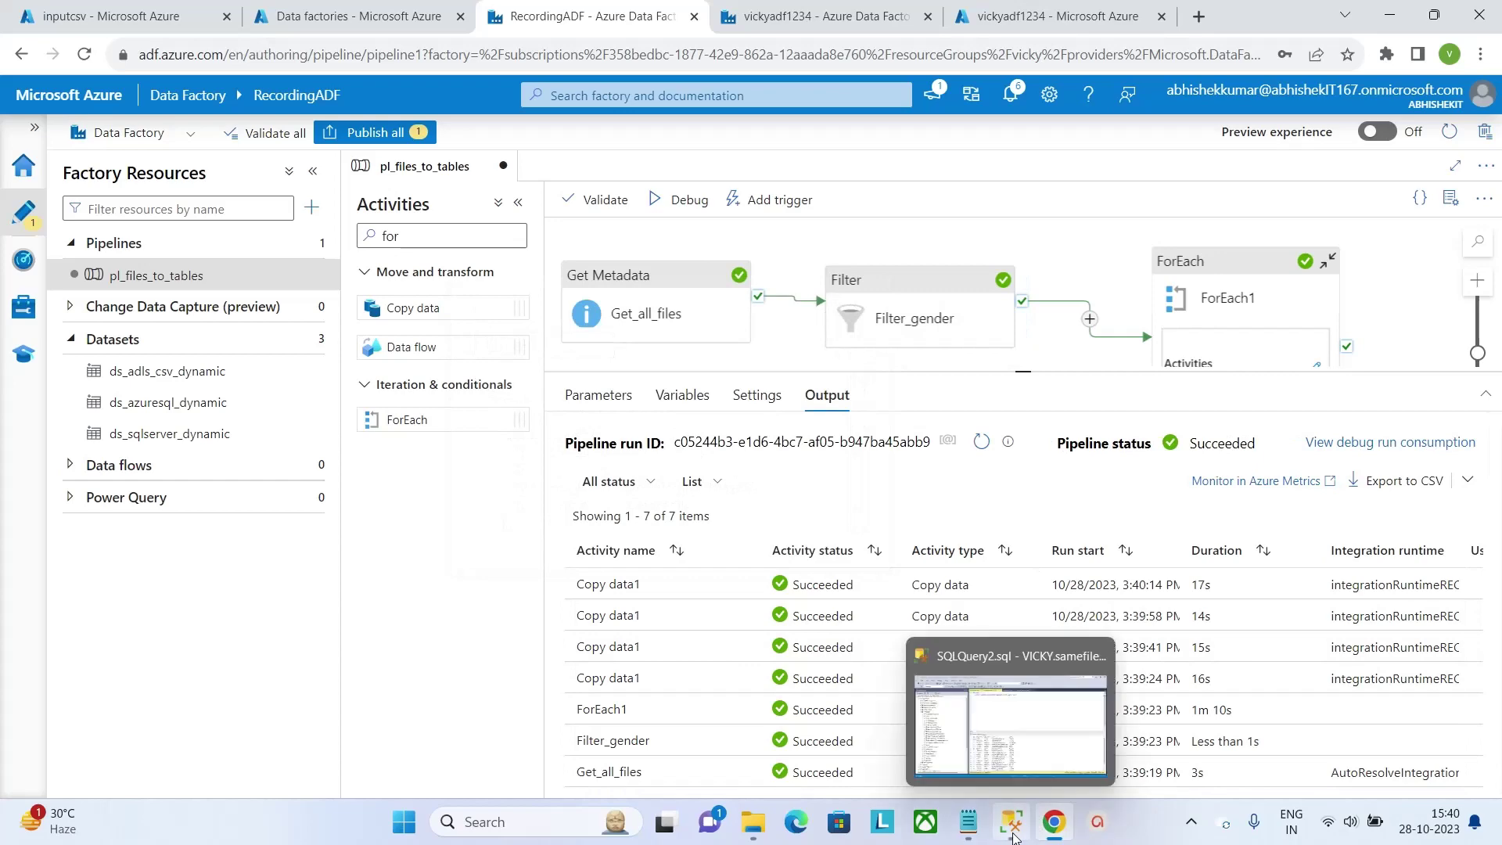
pyautogui.click(963, 657)
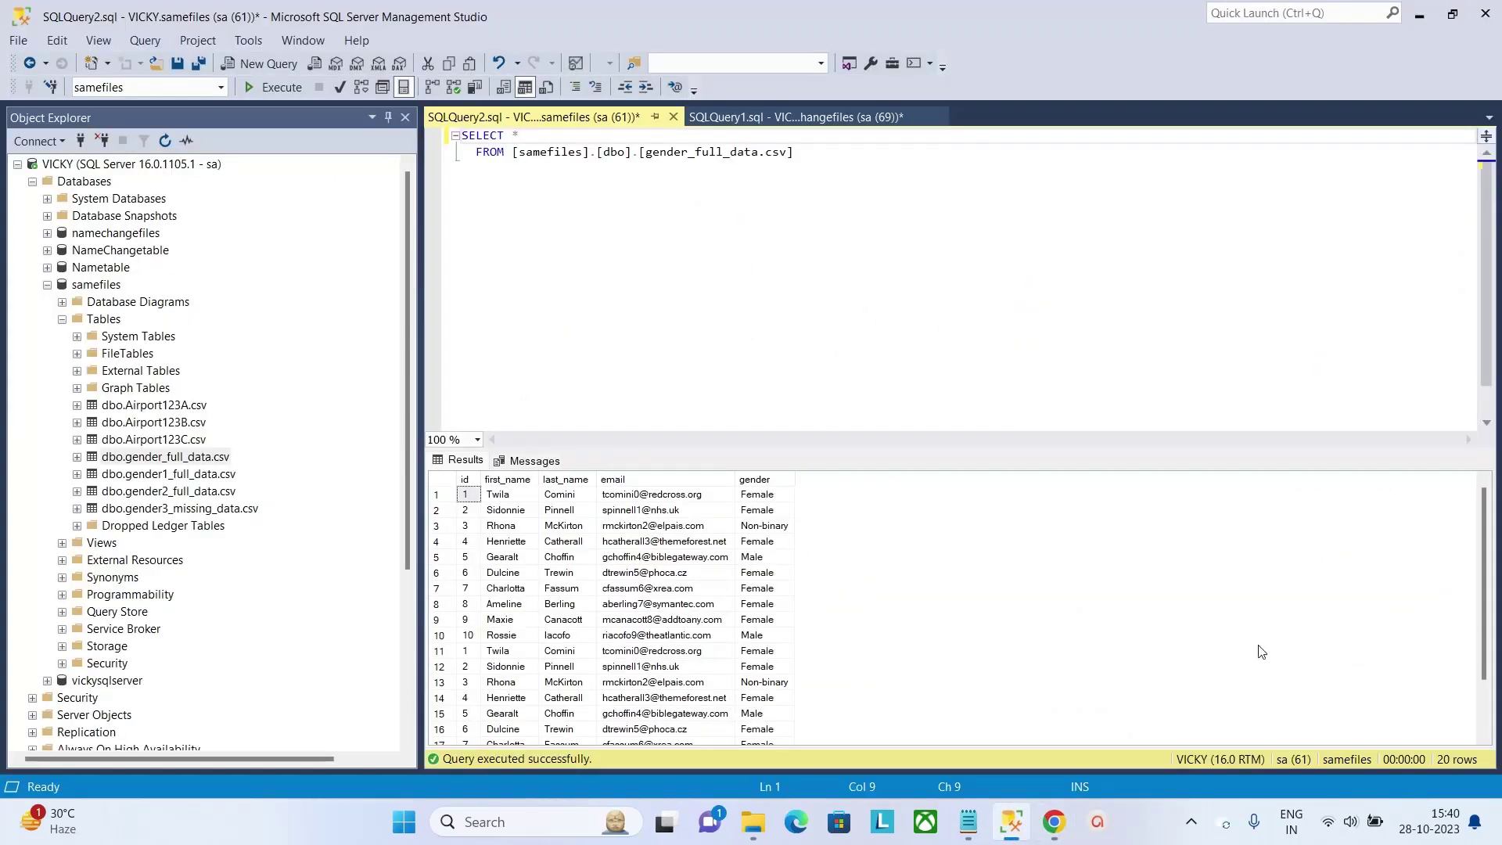
pyautogui.click(255, 93)
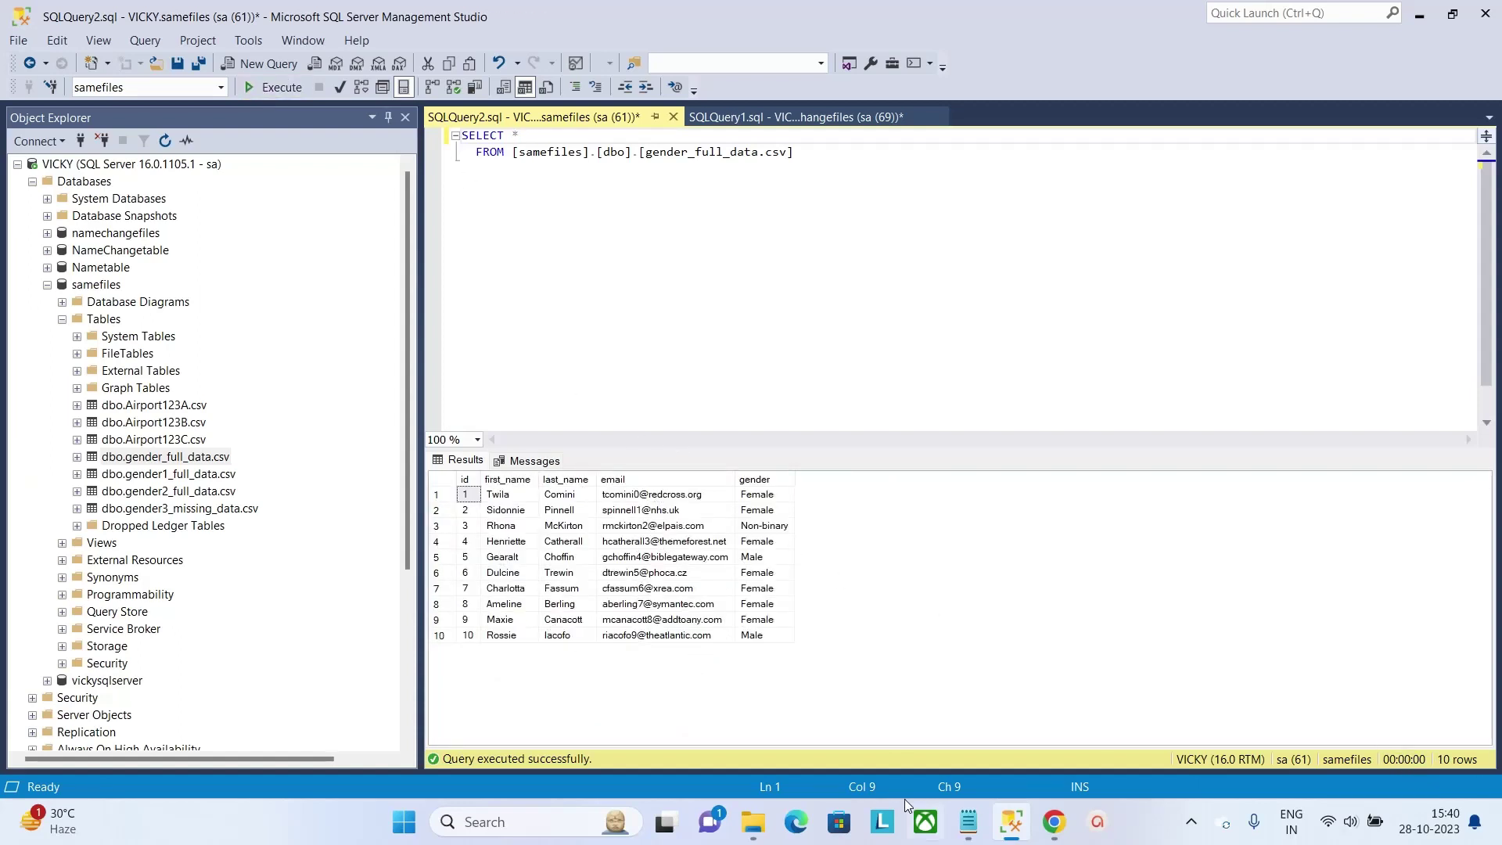
# Switch back to Azure Data Factory and review the sink settings of Copy data1 inside ForEach1.
pyautogui.click(1054, 822)
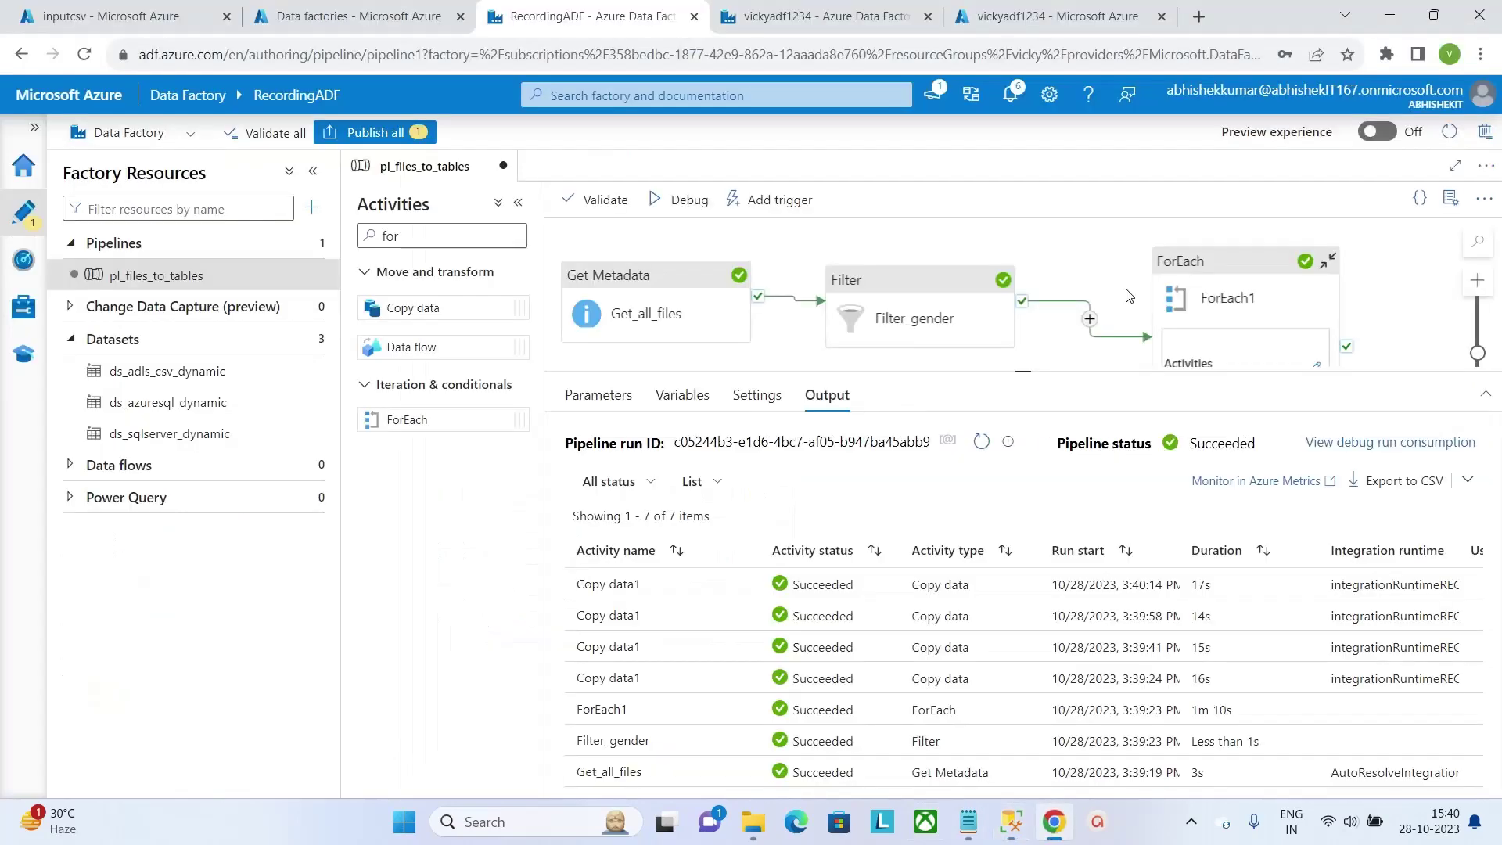
pyautogui.click(1316, 364)
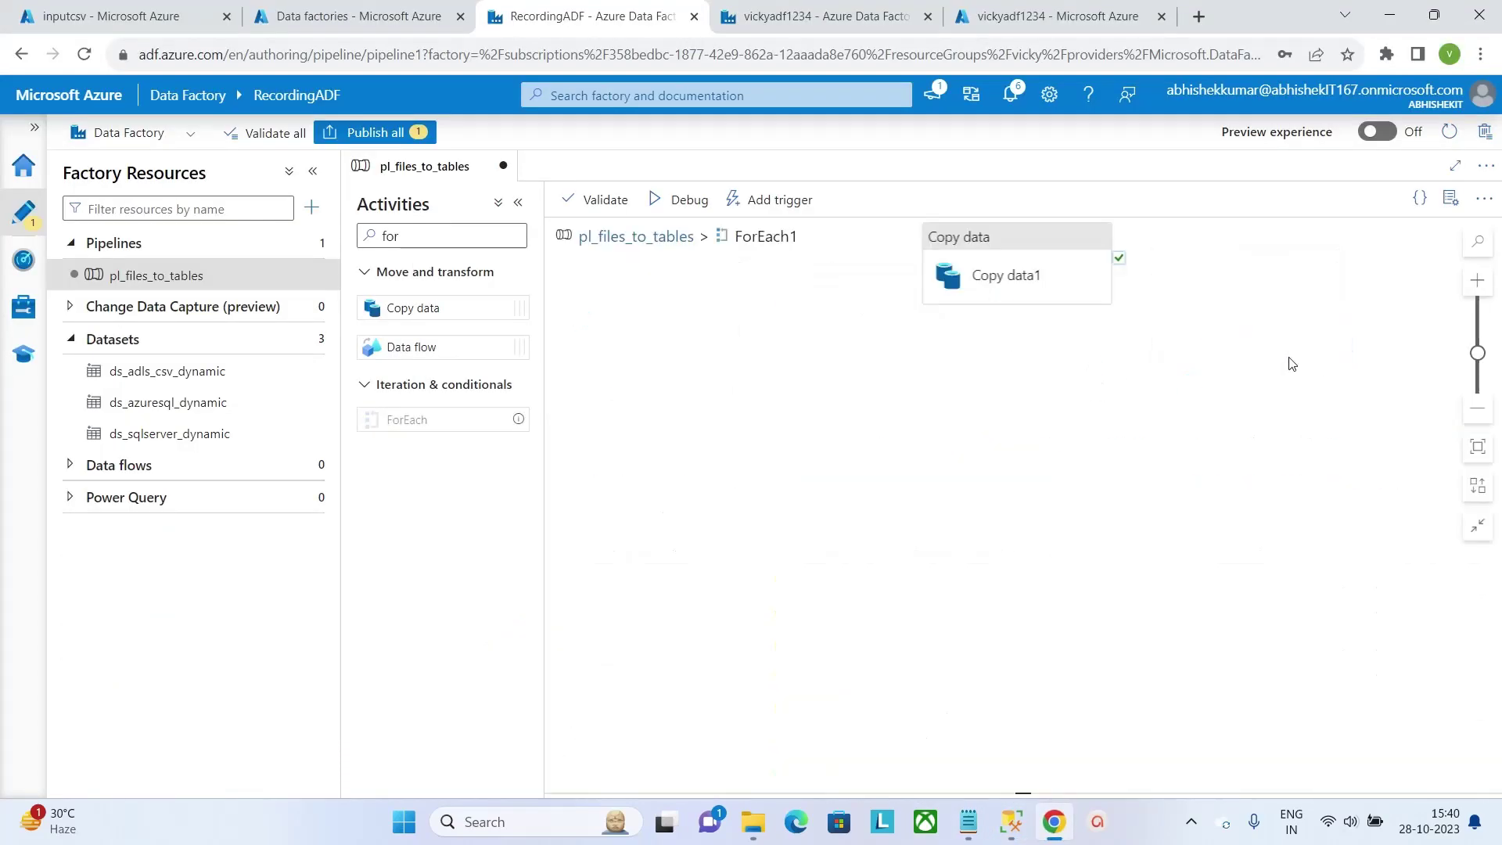
pyautogui.click(1067, 270)
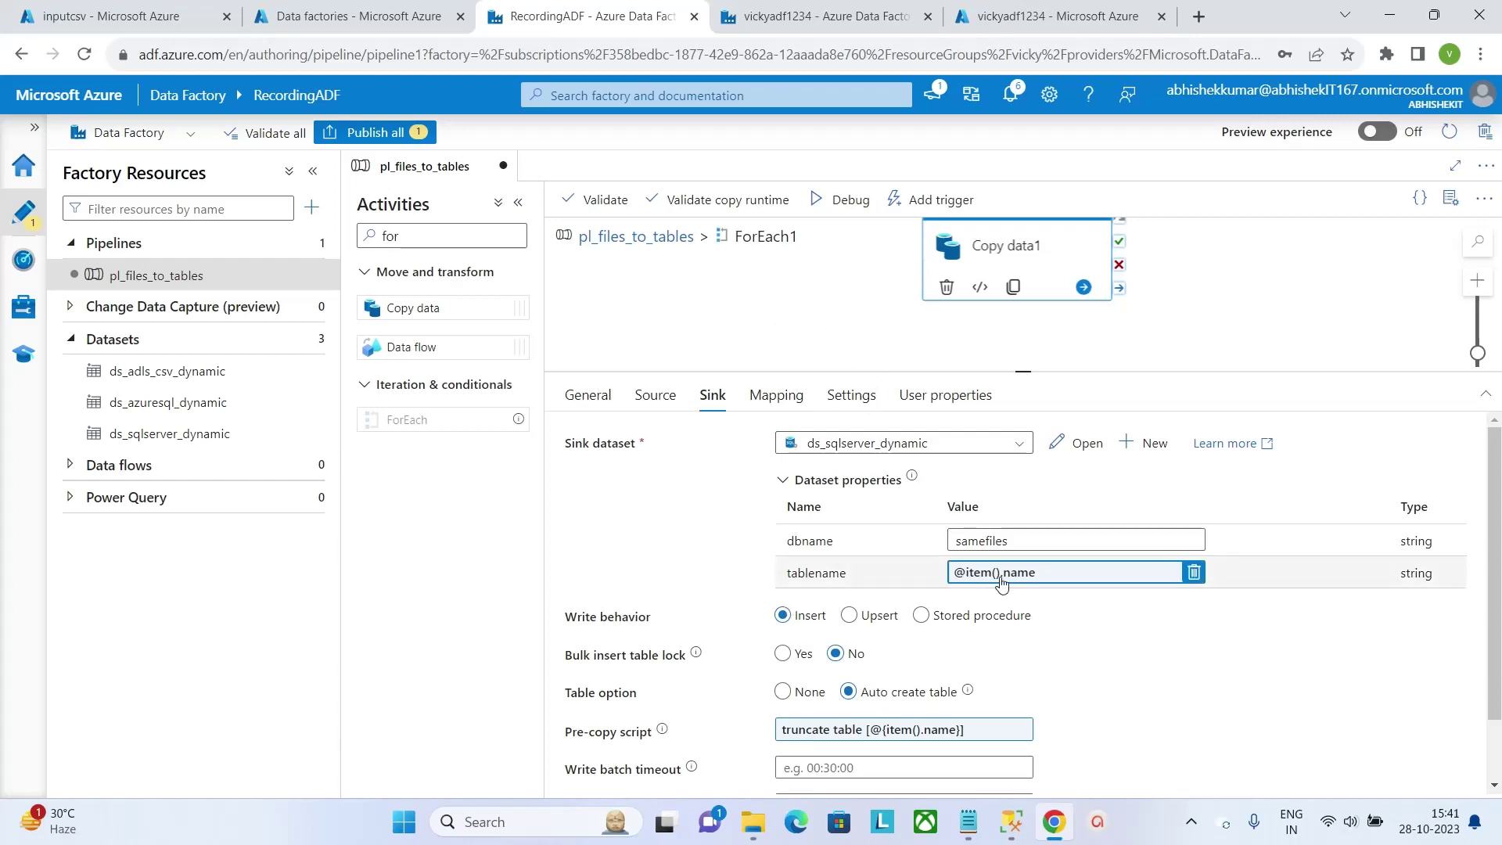
# Switch to SQL Server Management Studio and change the table name in the select query to stg_gender, followed by a new line.
pyautogui.click(1012, 822)
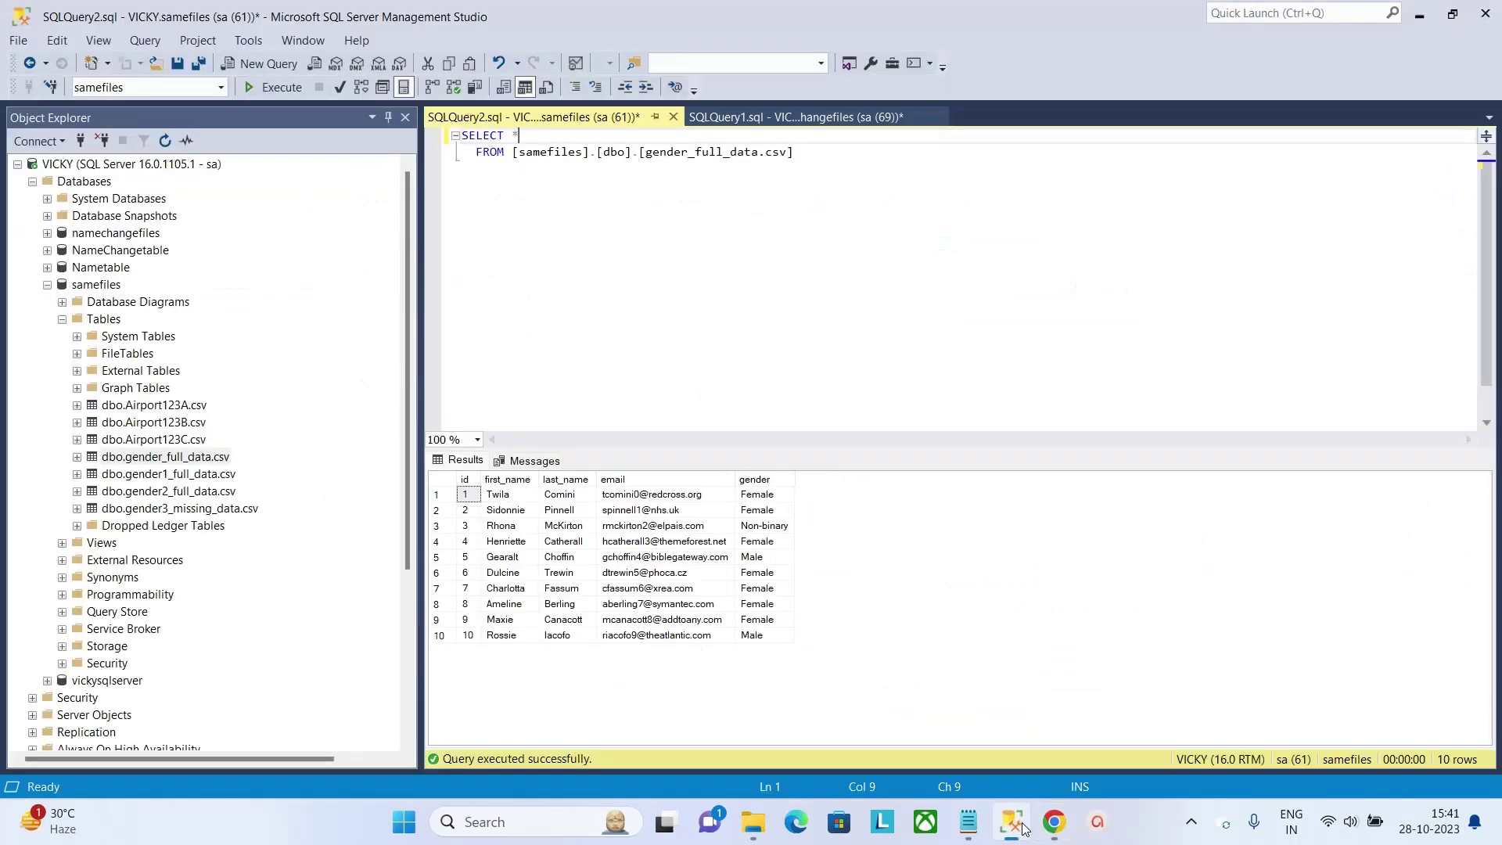
pyautogui.click(787, 154)
pyautogui.press('BackSpace')
pyautogui.press('BackSpace')
pyautogui.press('BackSpace')
pyautogui.press('BackSpace')
pyautogui.press('BackSpace')
pyautogui.press('BackSpace')
pyautogui.press('BackSpace')
pyautogui.press('BackSpace')
pyautogui.press('BackSpace')
pyautogui.press('BackSpace')
pyautogui.press('BackSpace')
pyautogui.press('BackSpace')
pyautogui.press('BackSpace')
pyautogui.press('BackSpace')
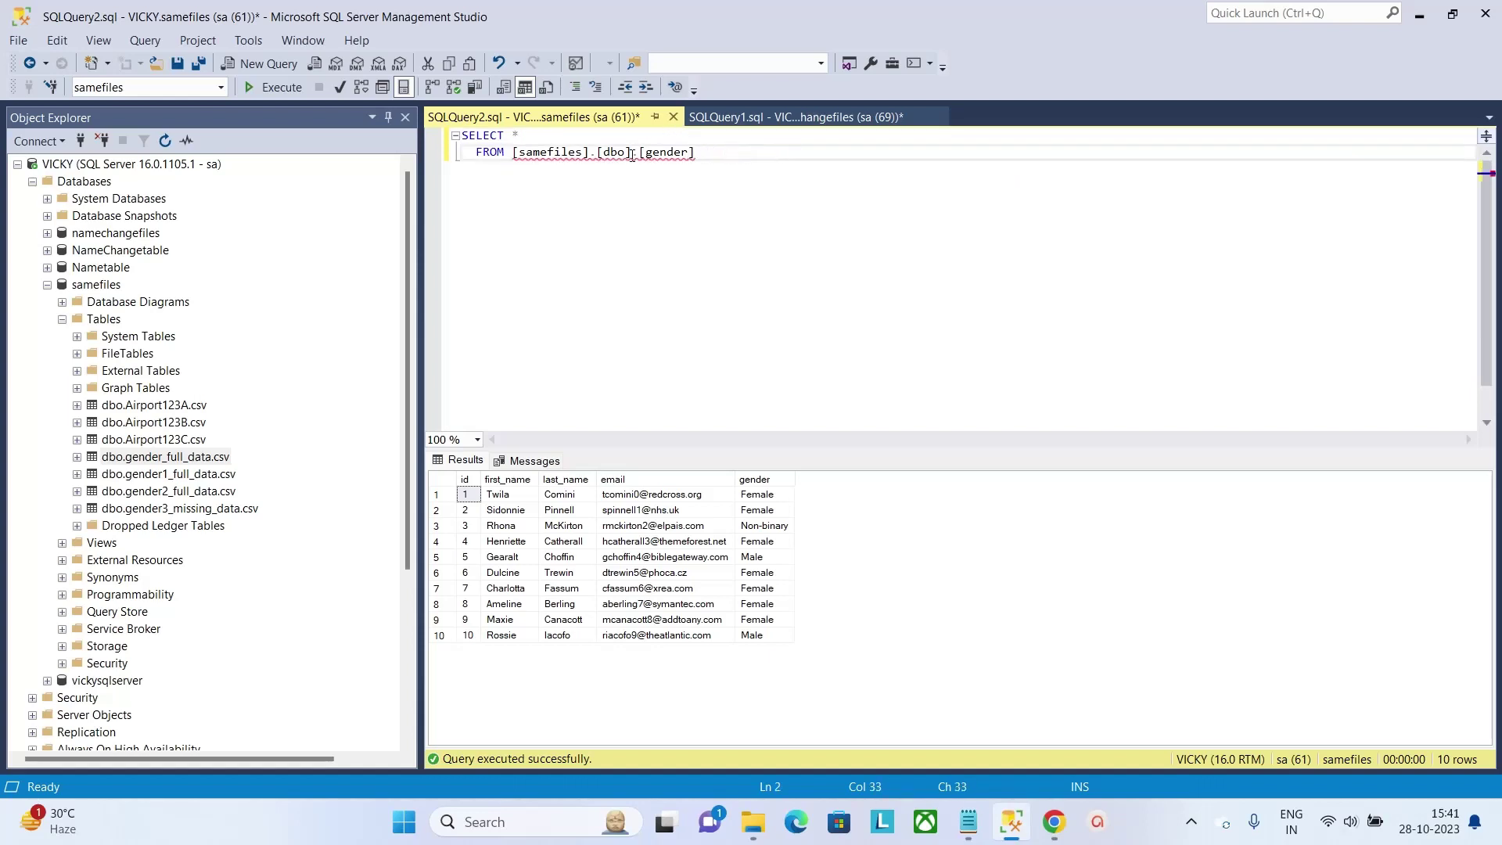
pyautogui.click(749, 160)
pyautogui.click(644, 154)
pyautogui.write('stg')
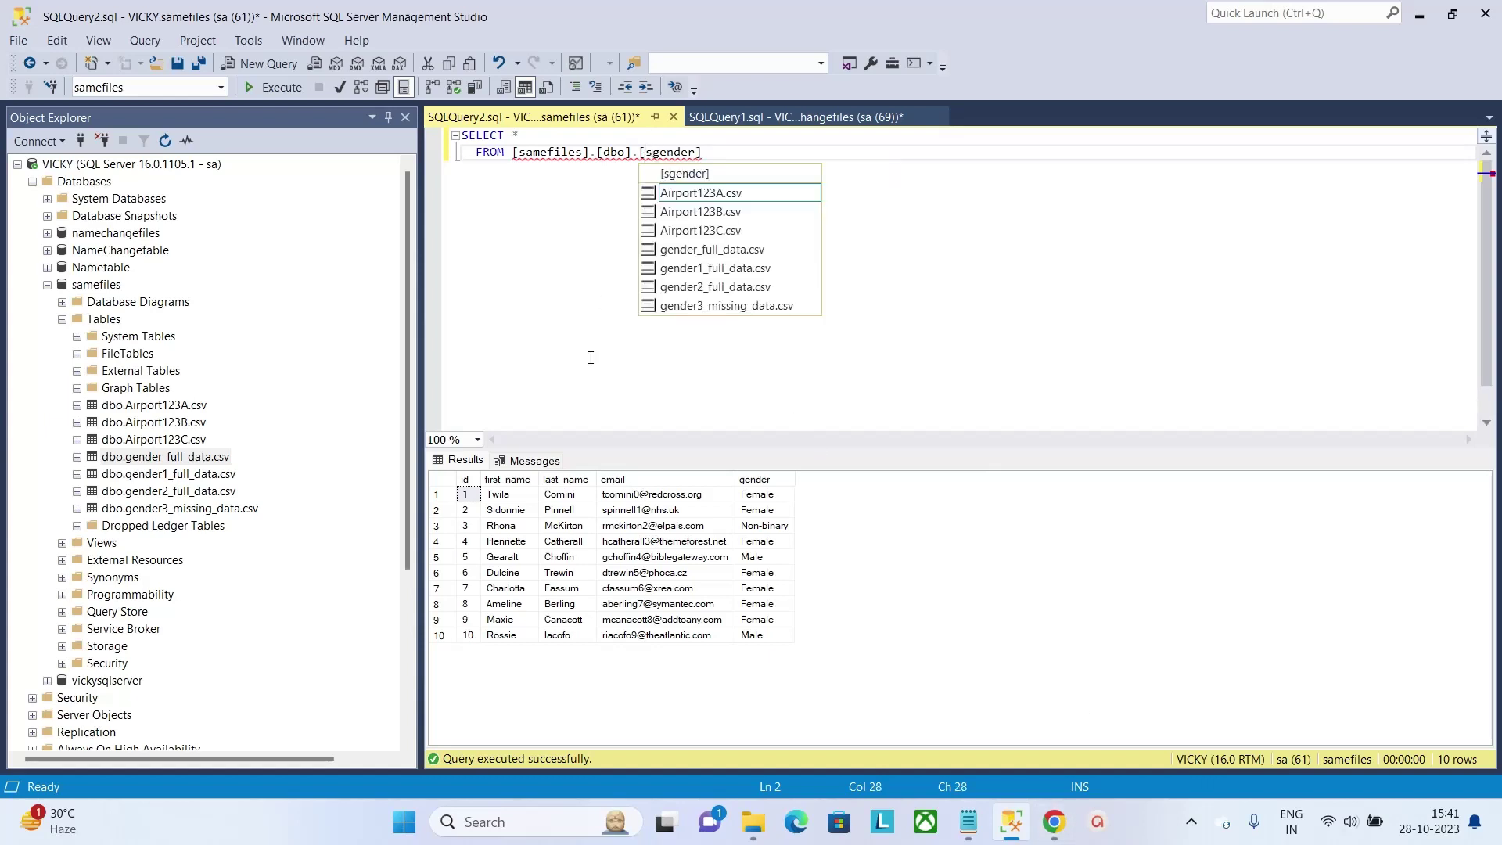
pyautogui.write('_')
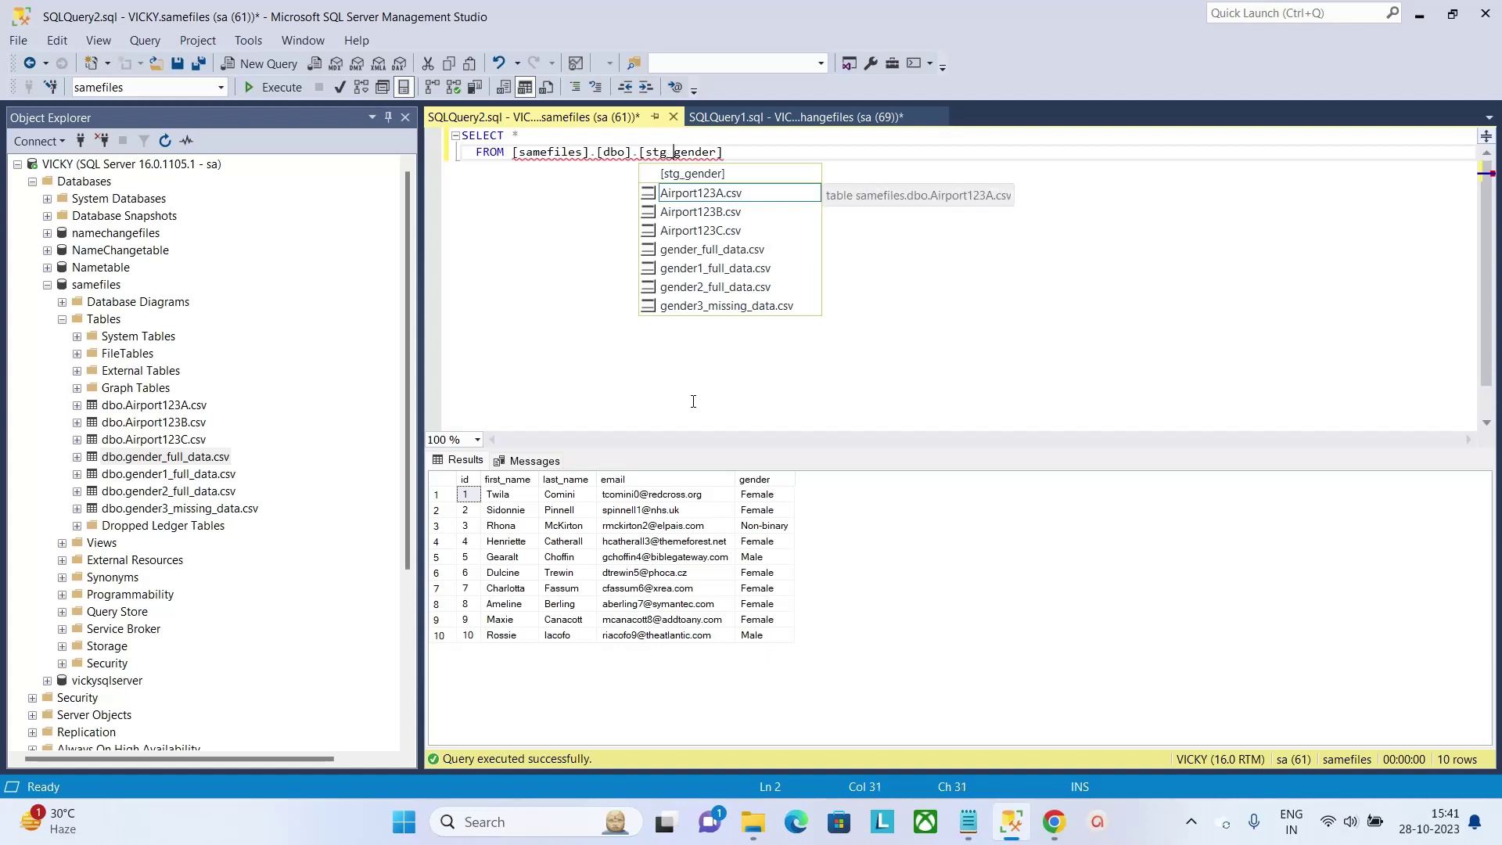
pyautogui.click(899, 364)
pyautogui.press('Return')
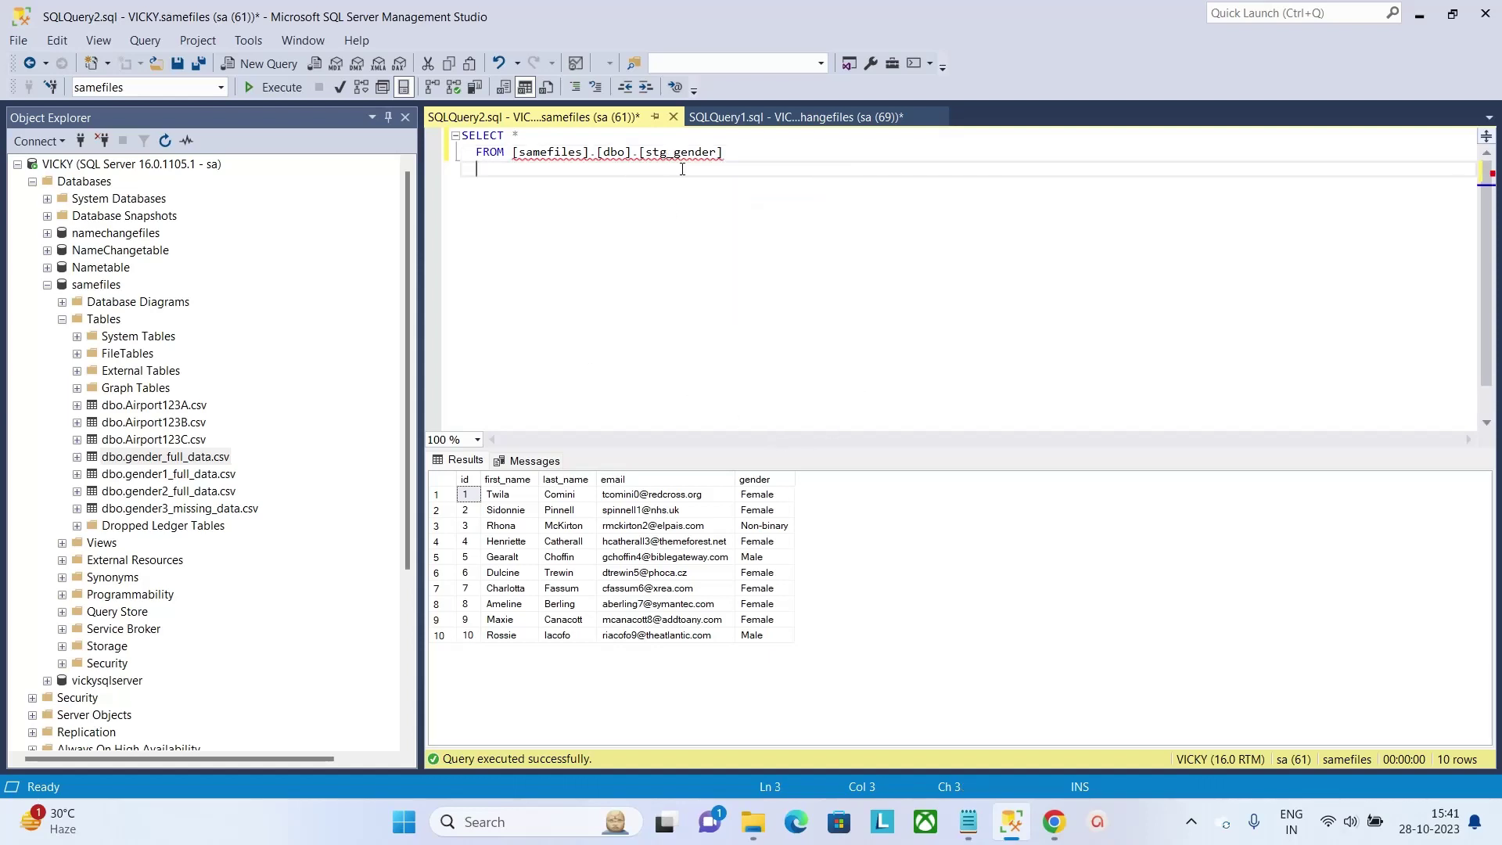
pyautogui.click(1101, 813)
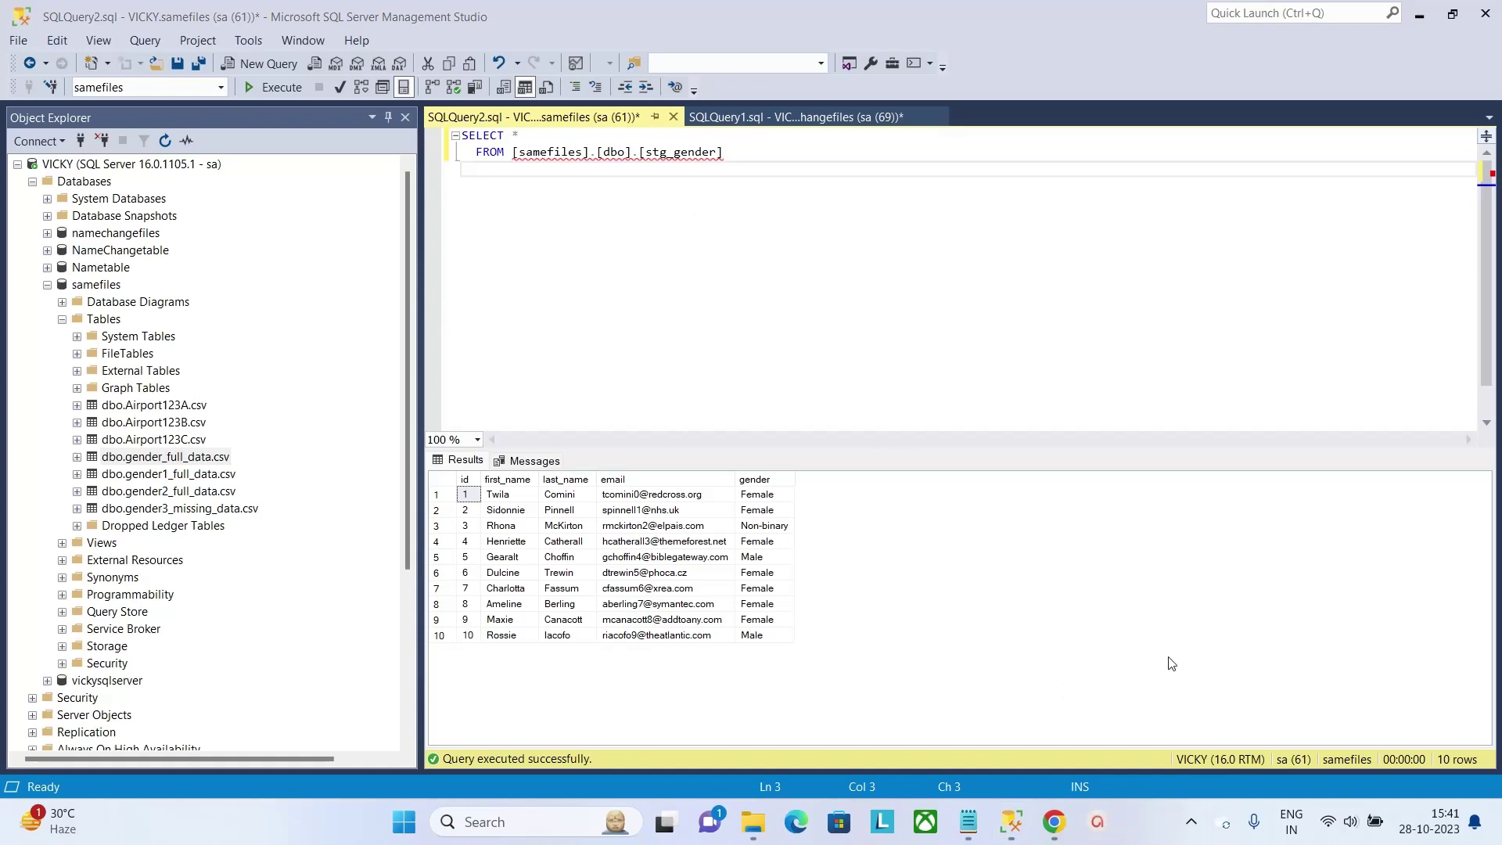
pyautogui.click(1431, 8)
pyautogui.click(1430, 6)
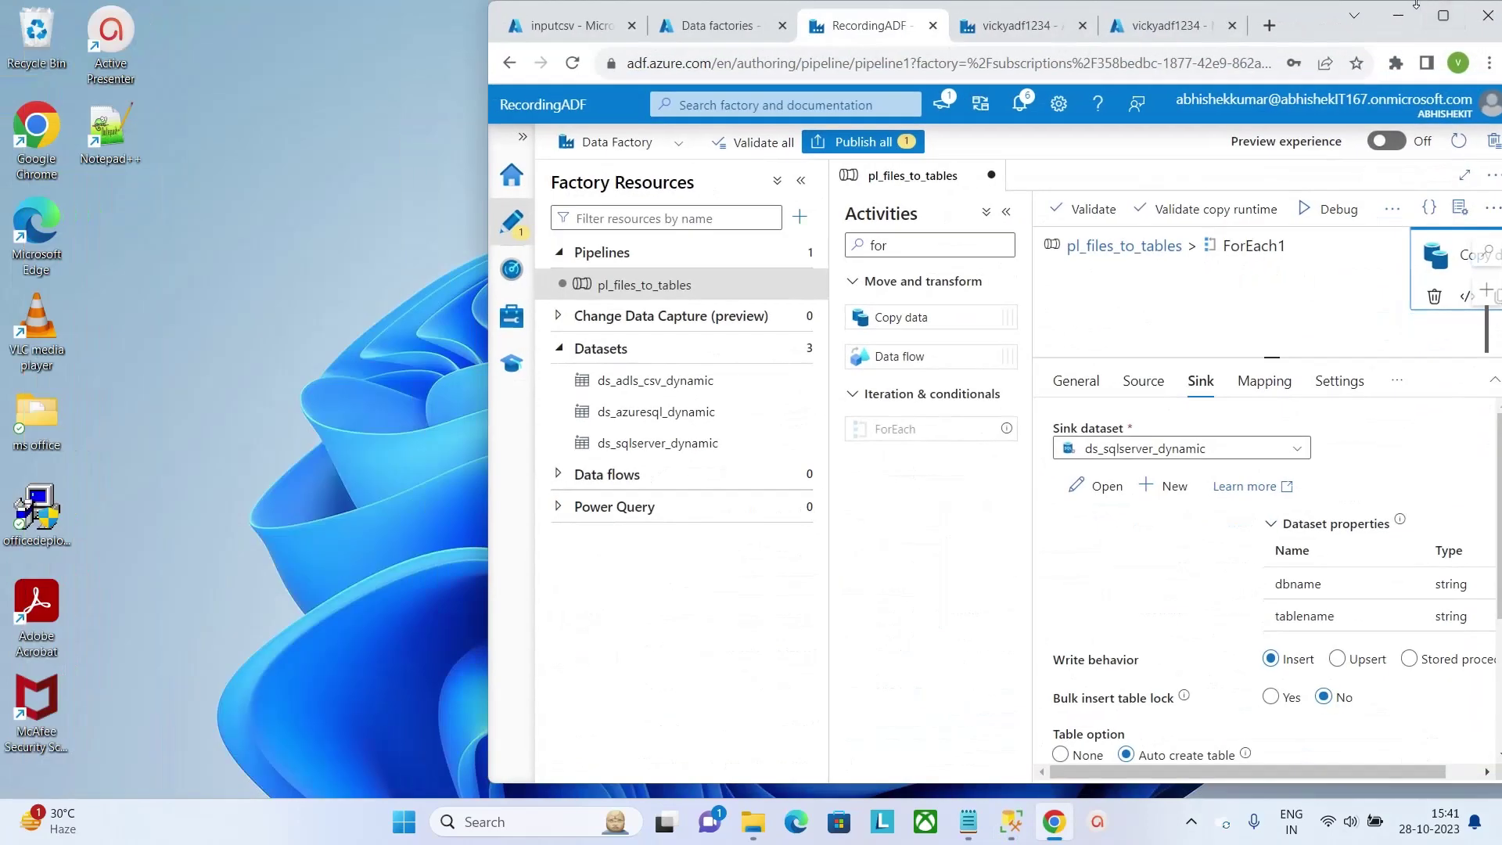
pyautogui.click(1415, 6)
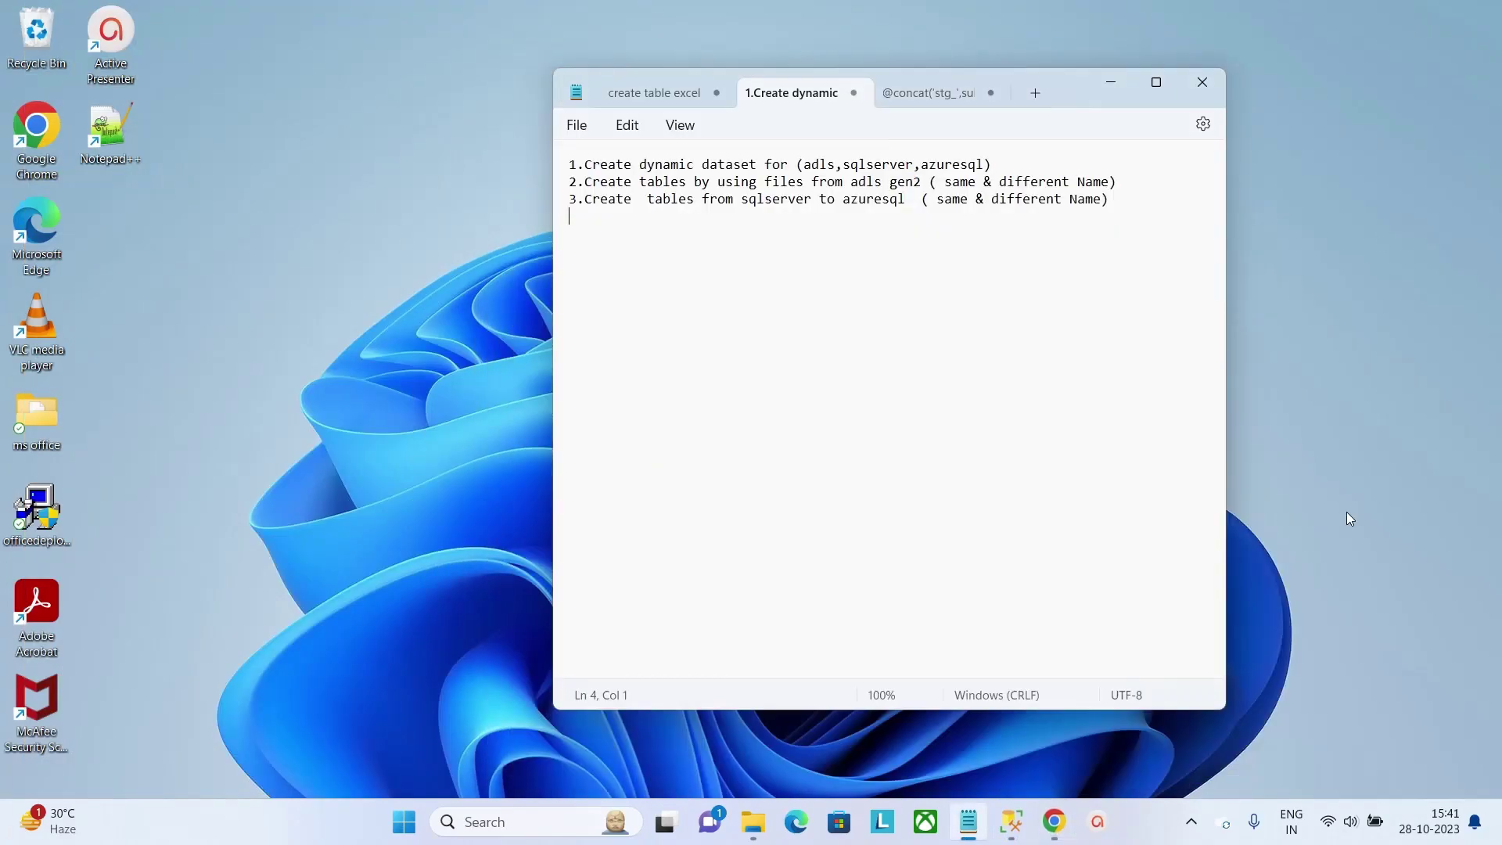
pyautogui.click(1190, 830)
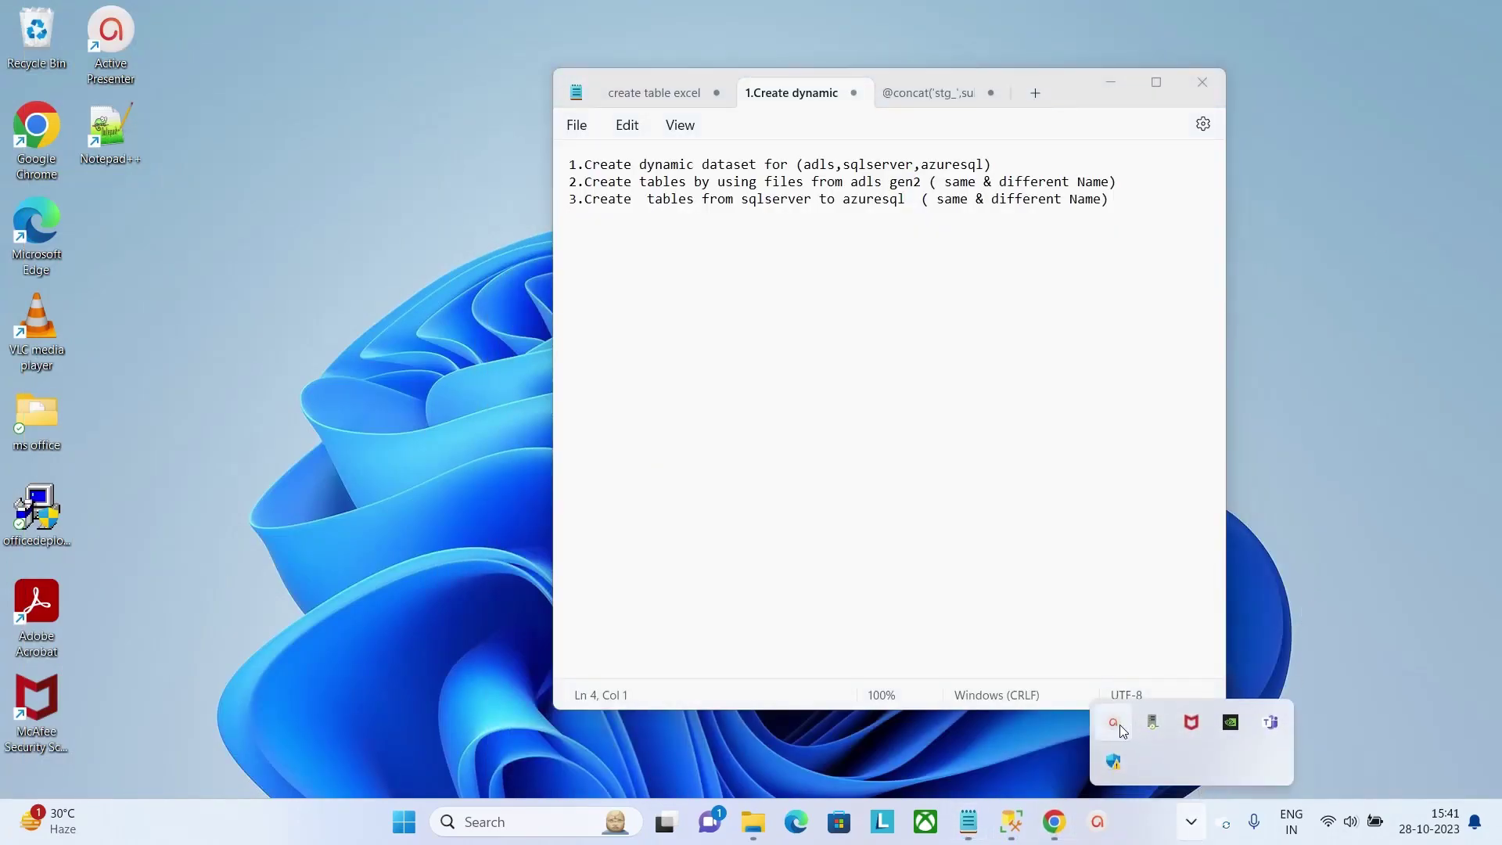